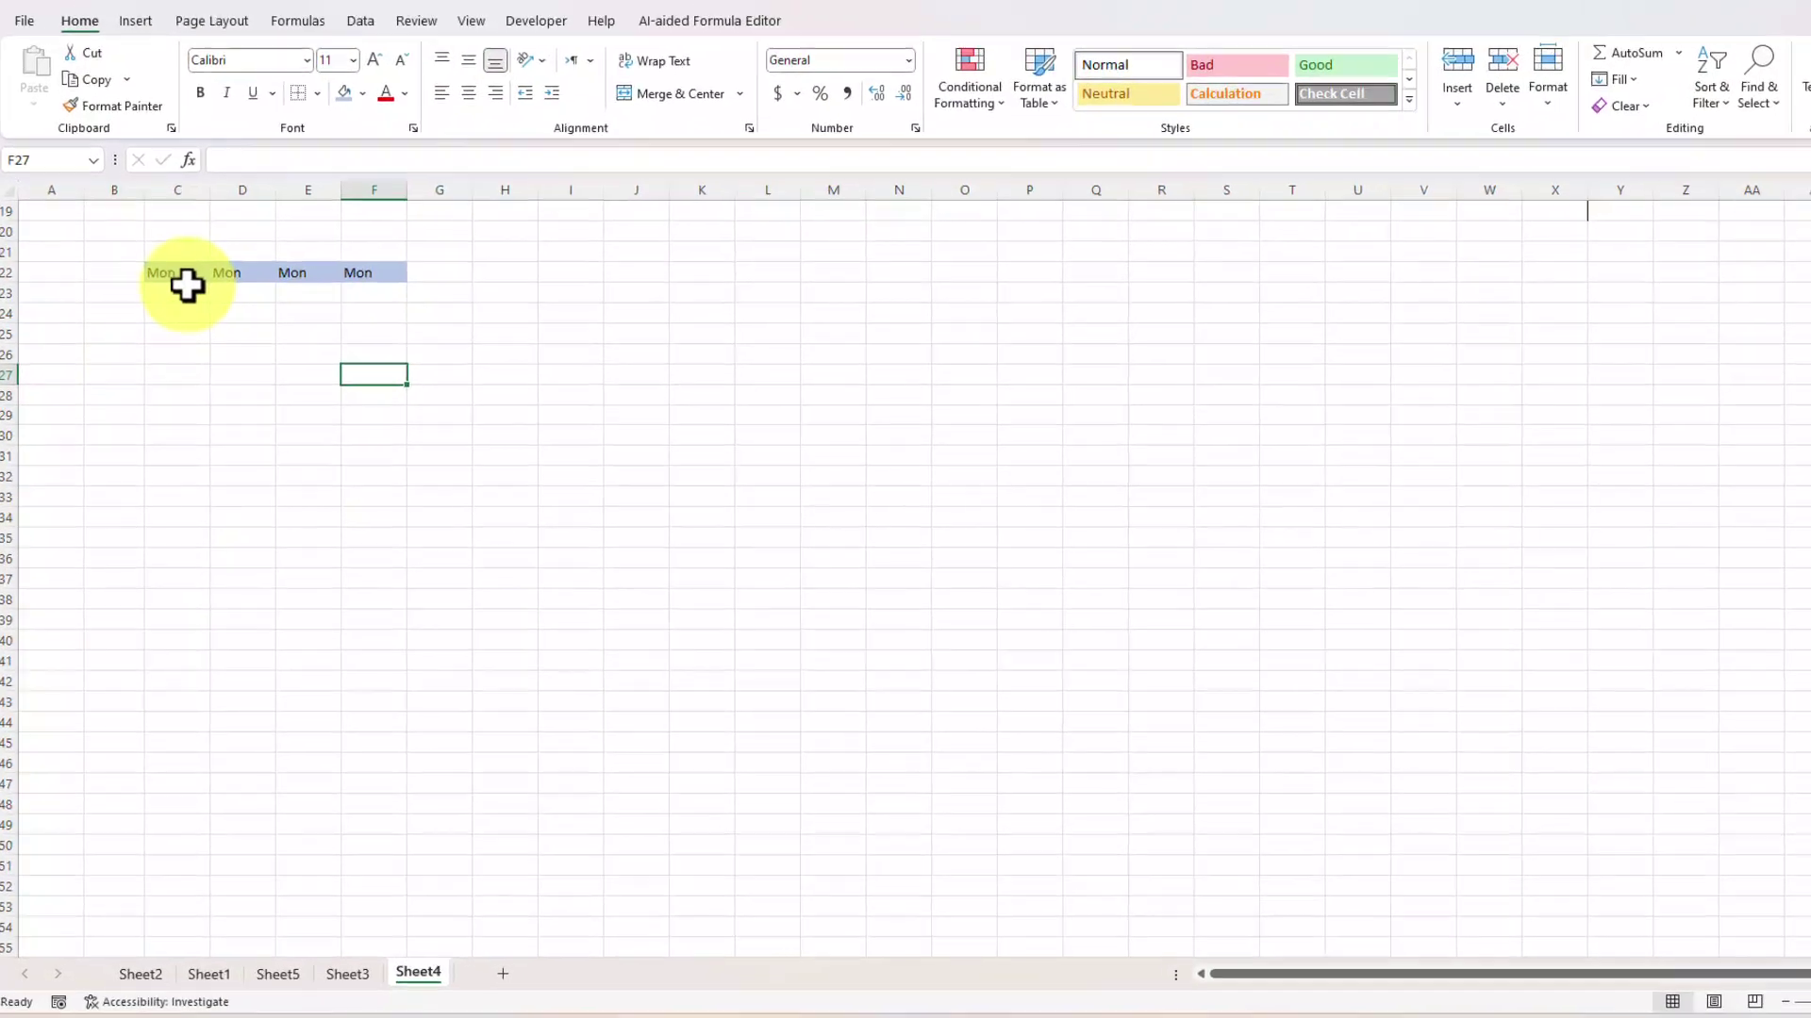
# Step: Fill Mon–Fri down columns C and D to row 33, with column D filled without formatting
pyautogui.click(165, 292)
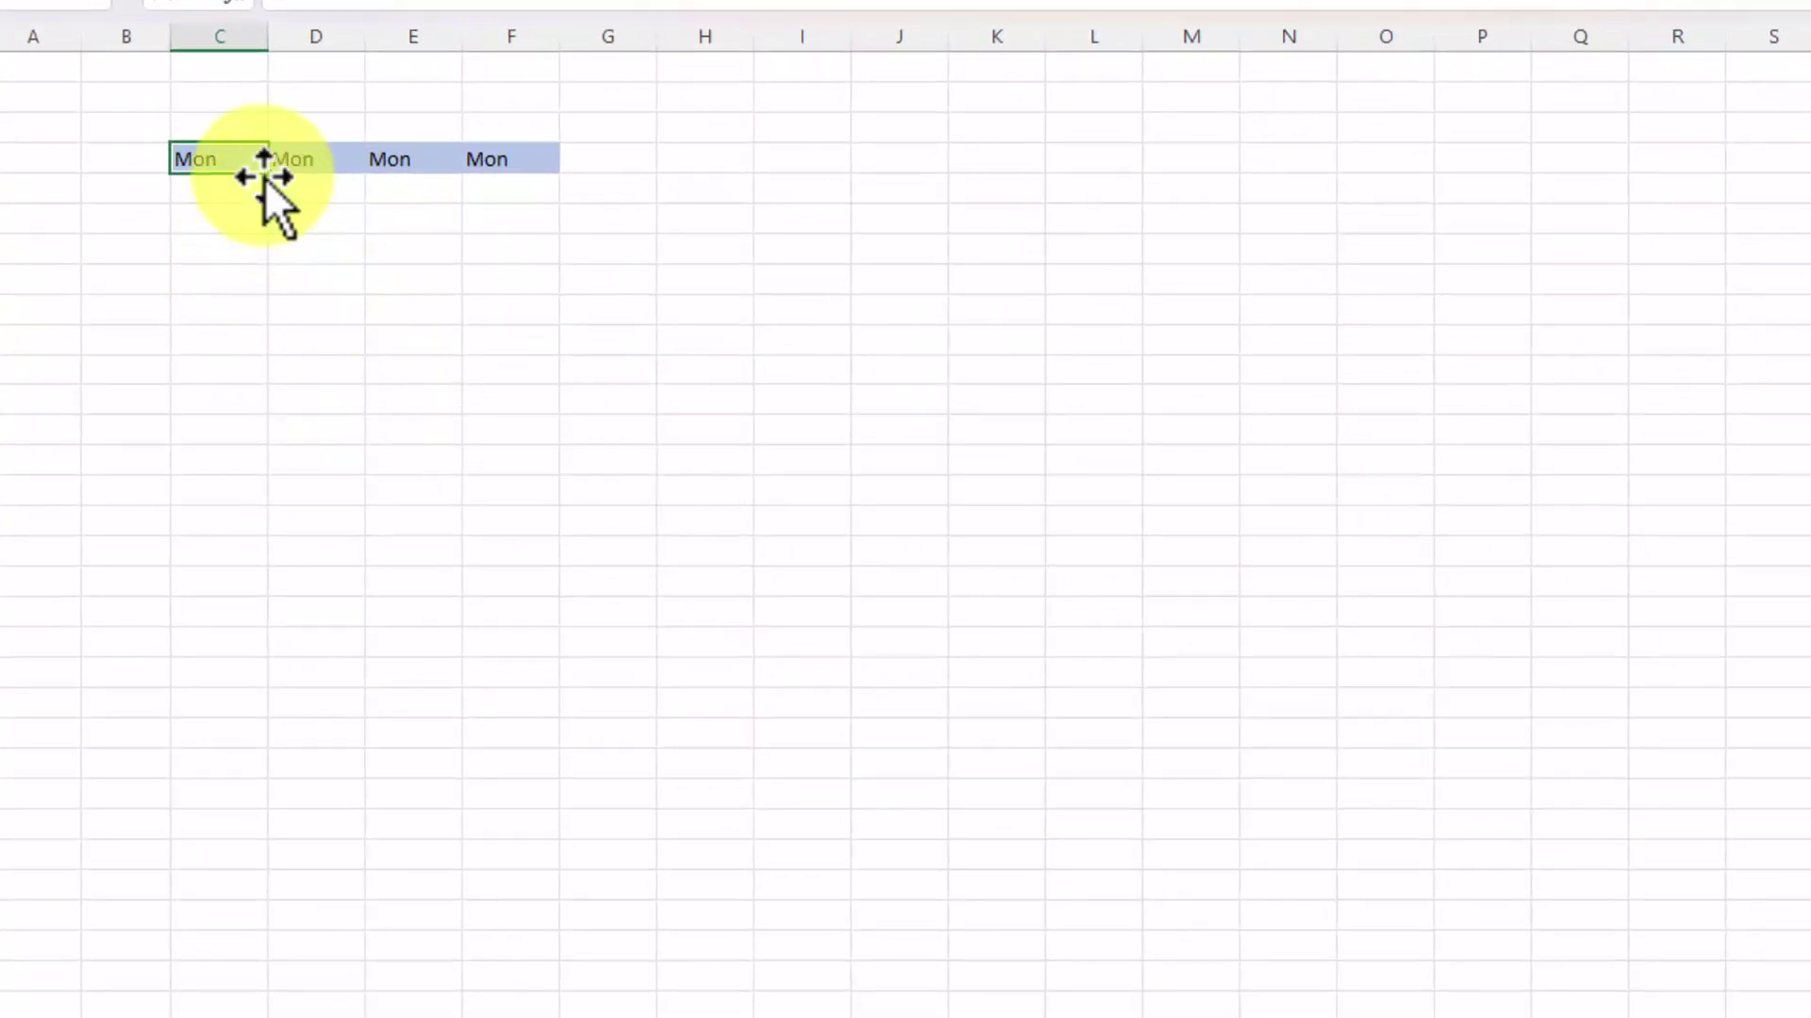
pyautogui.moveTo(267, 174); pyautogui.dragTo(240, 503)
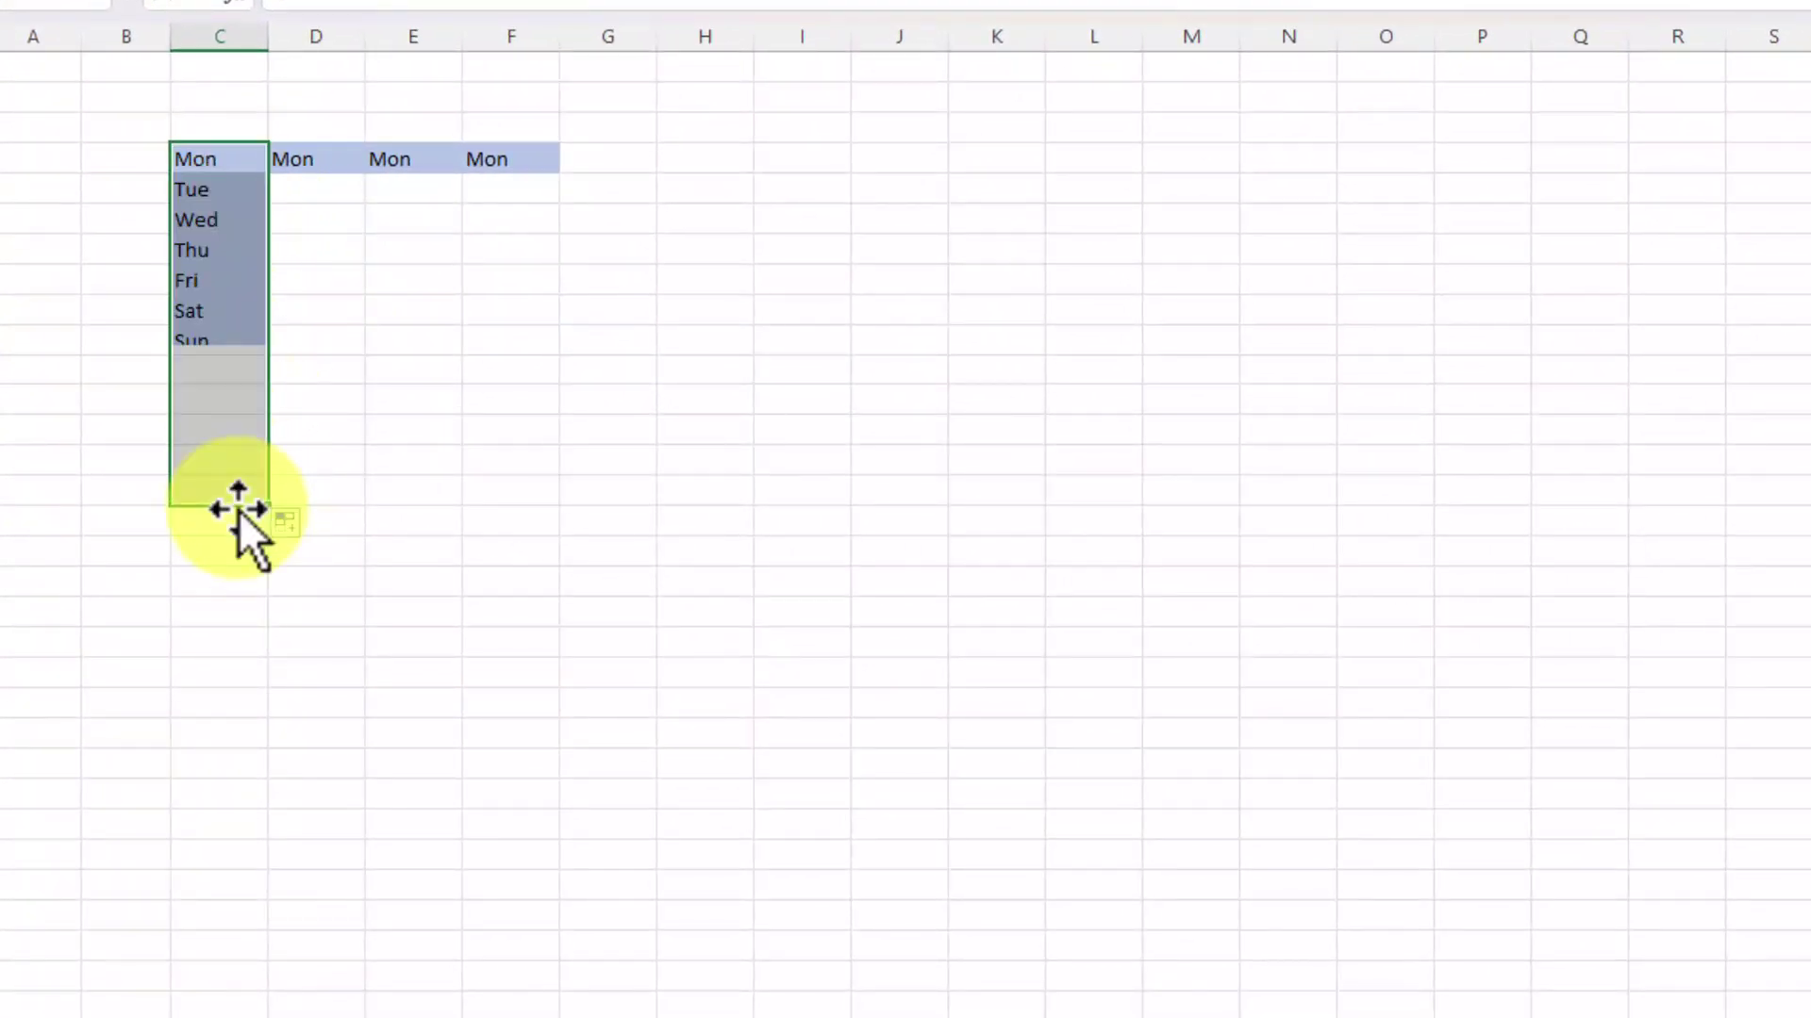
pyautogui.click(489, 470)
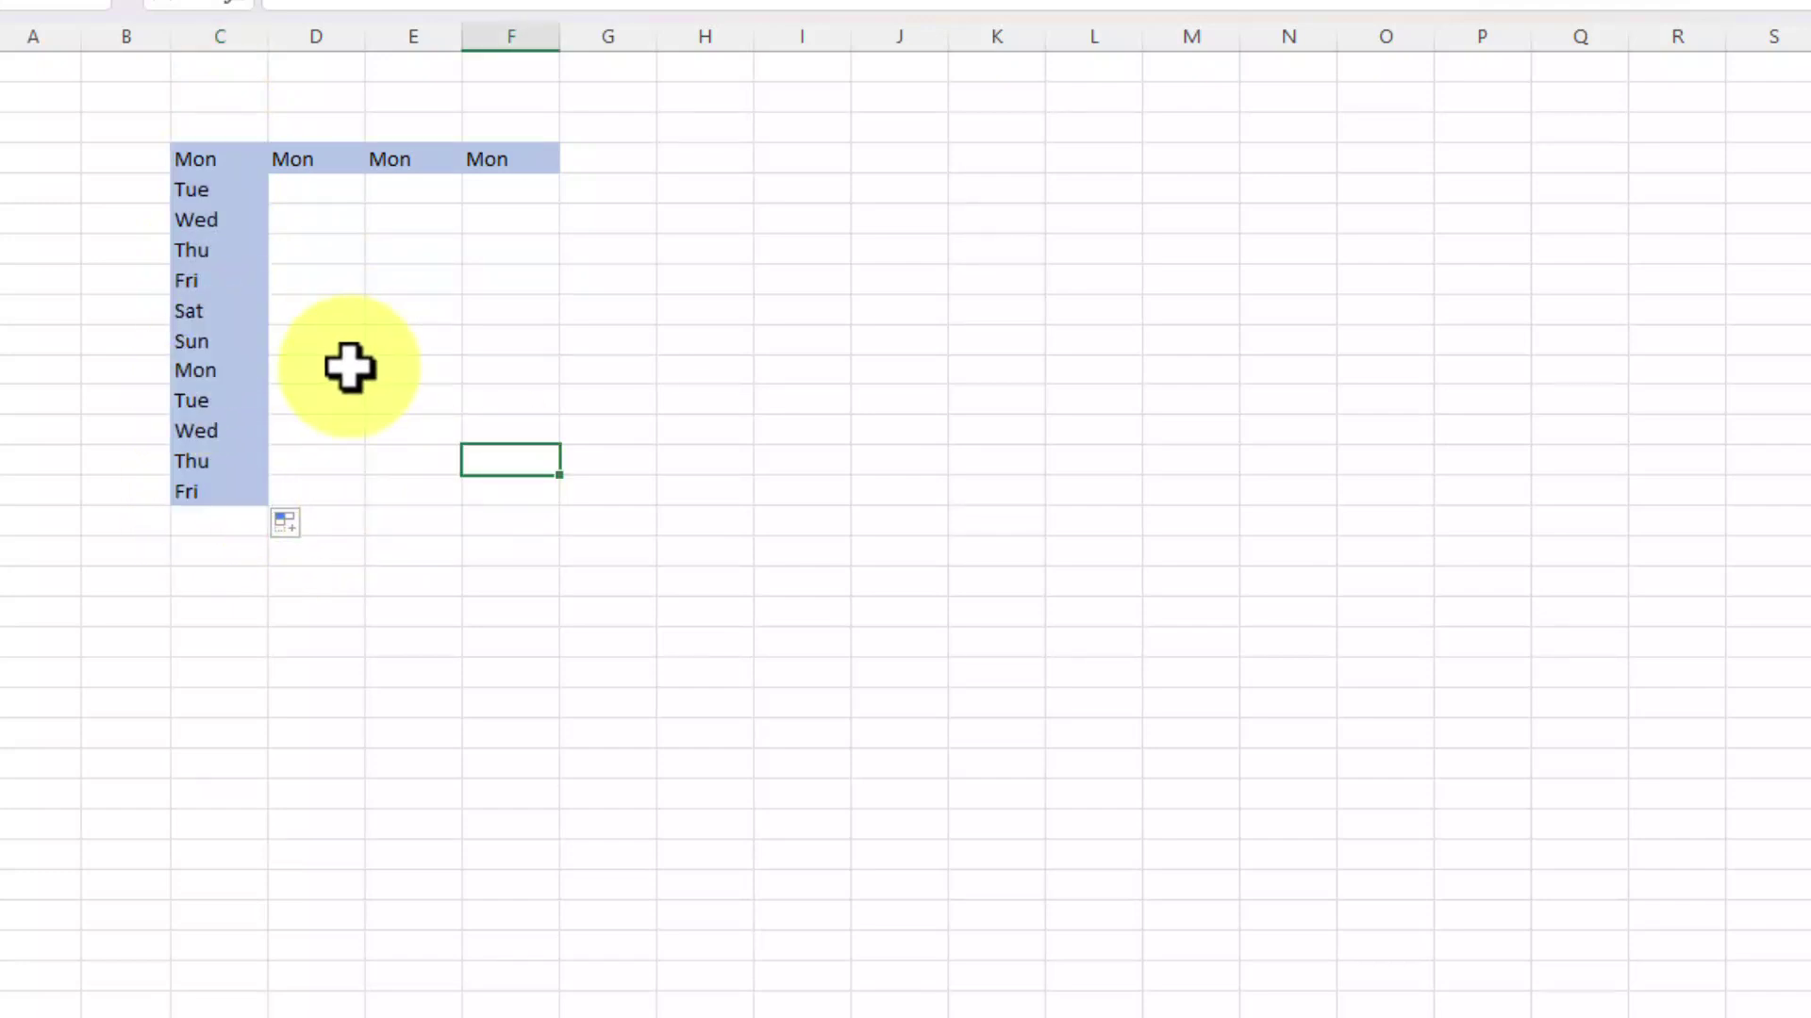
pyautogui.click(306, 162)
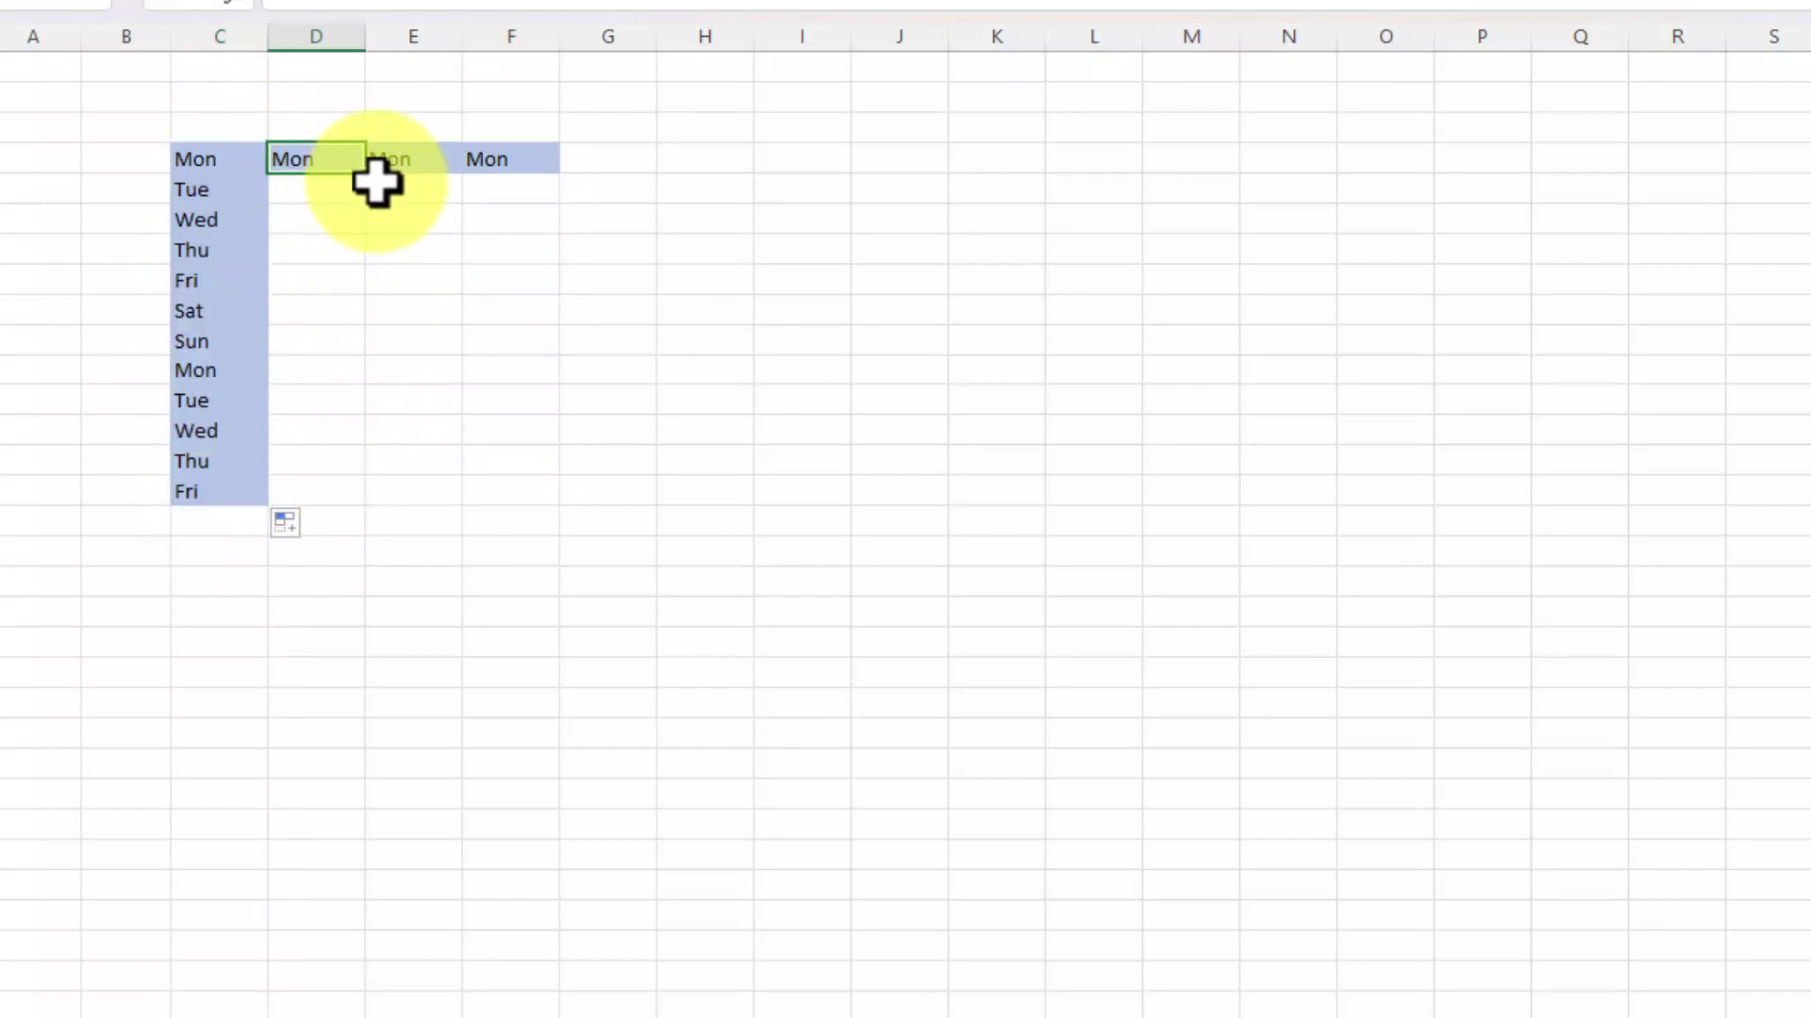
pyautogui.moveTo(367, 177); pyautogui.dragTo(360, 512)
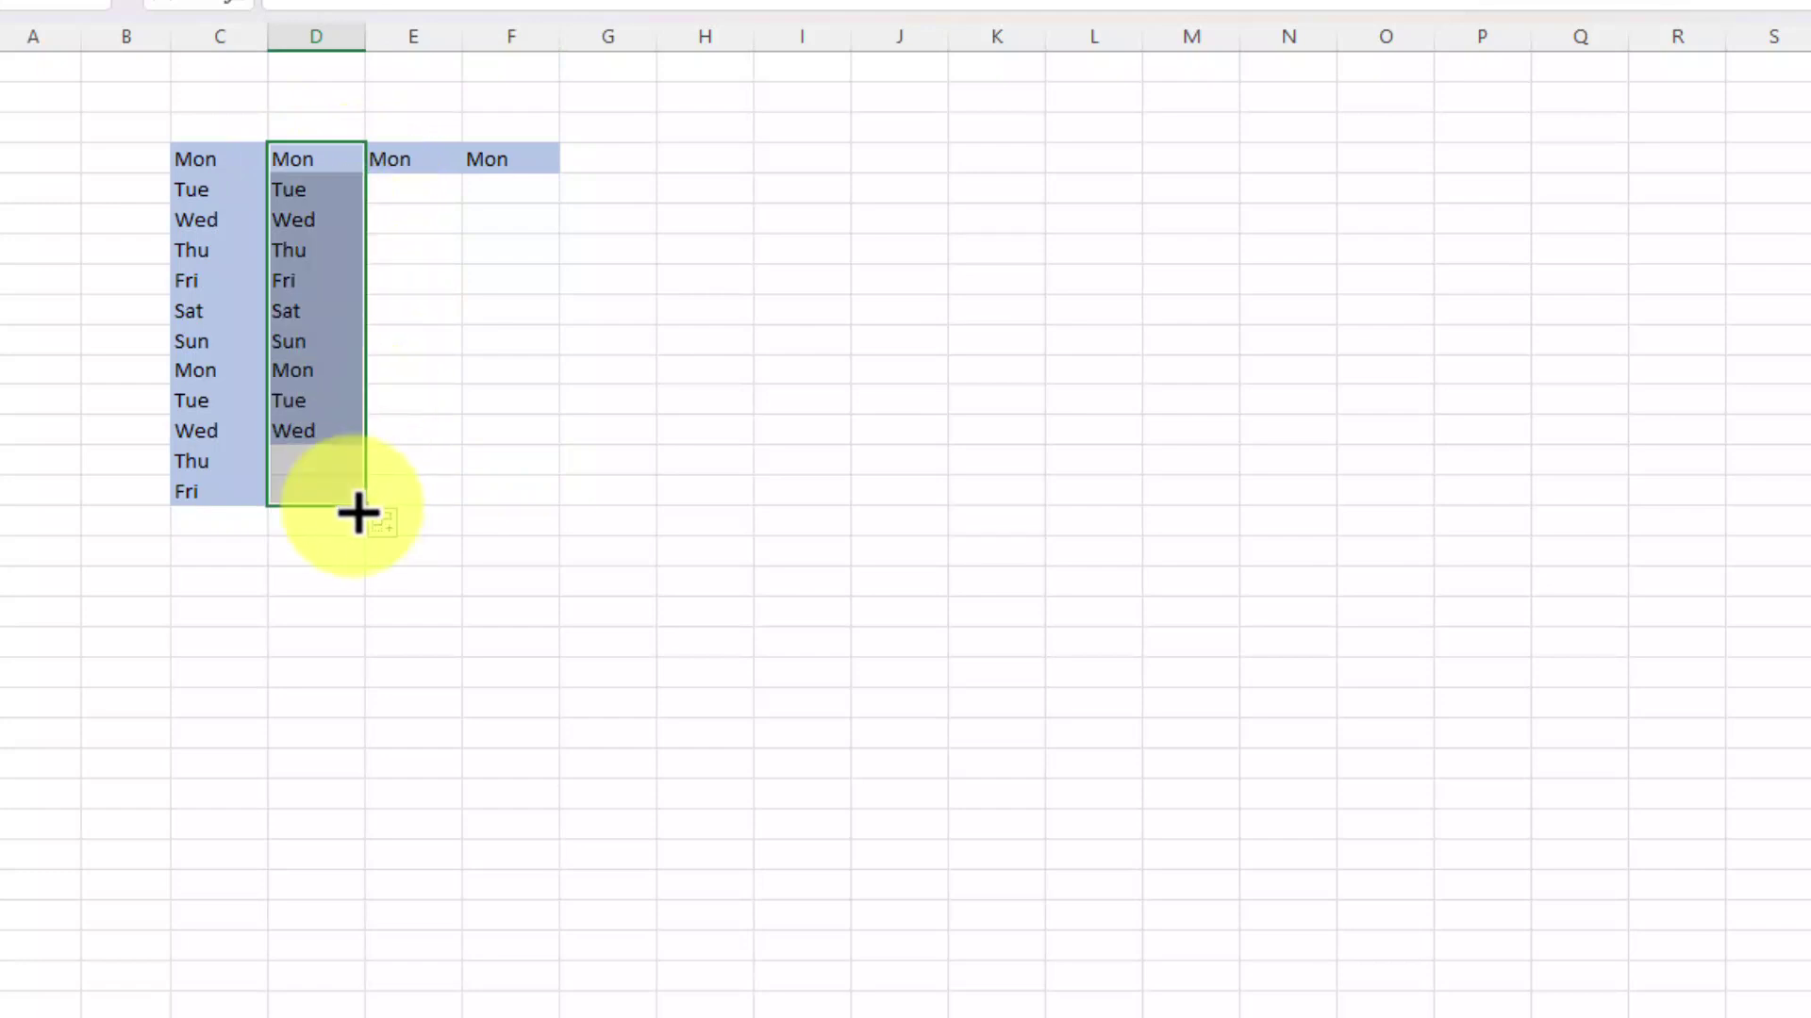
pyautogui.click(394, 526)
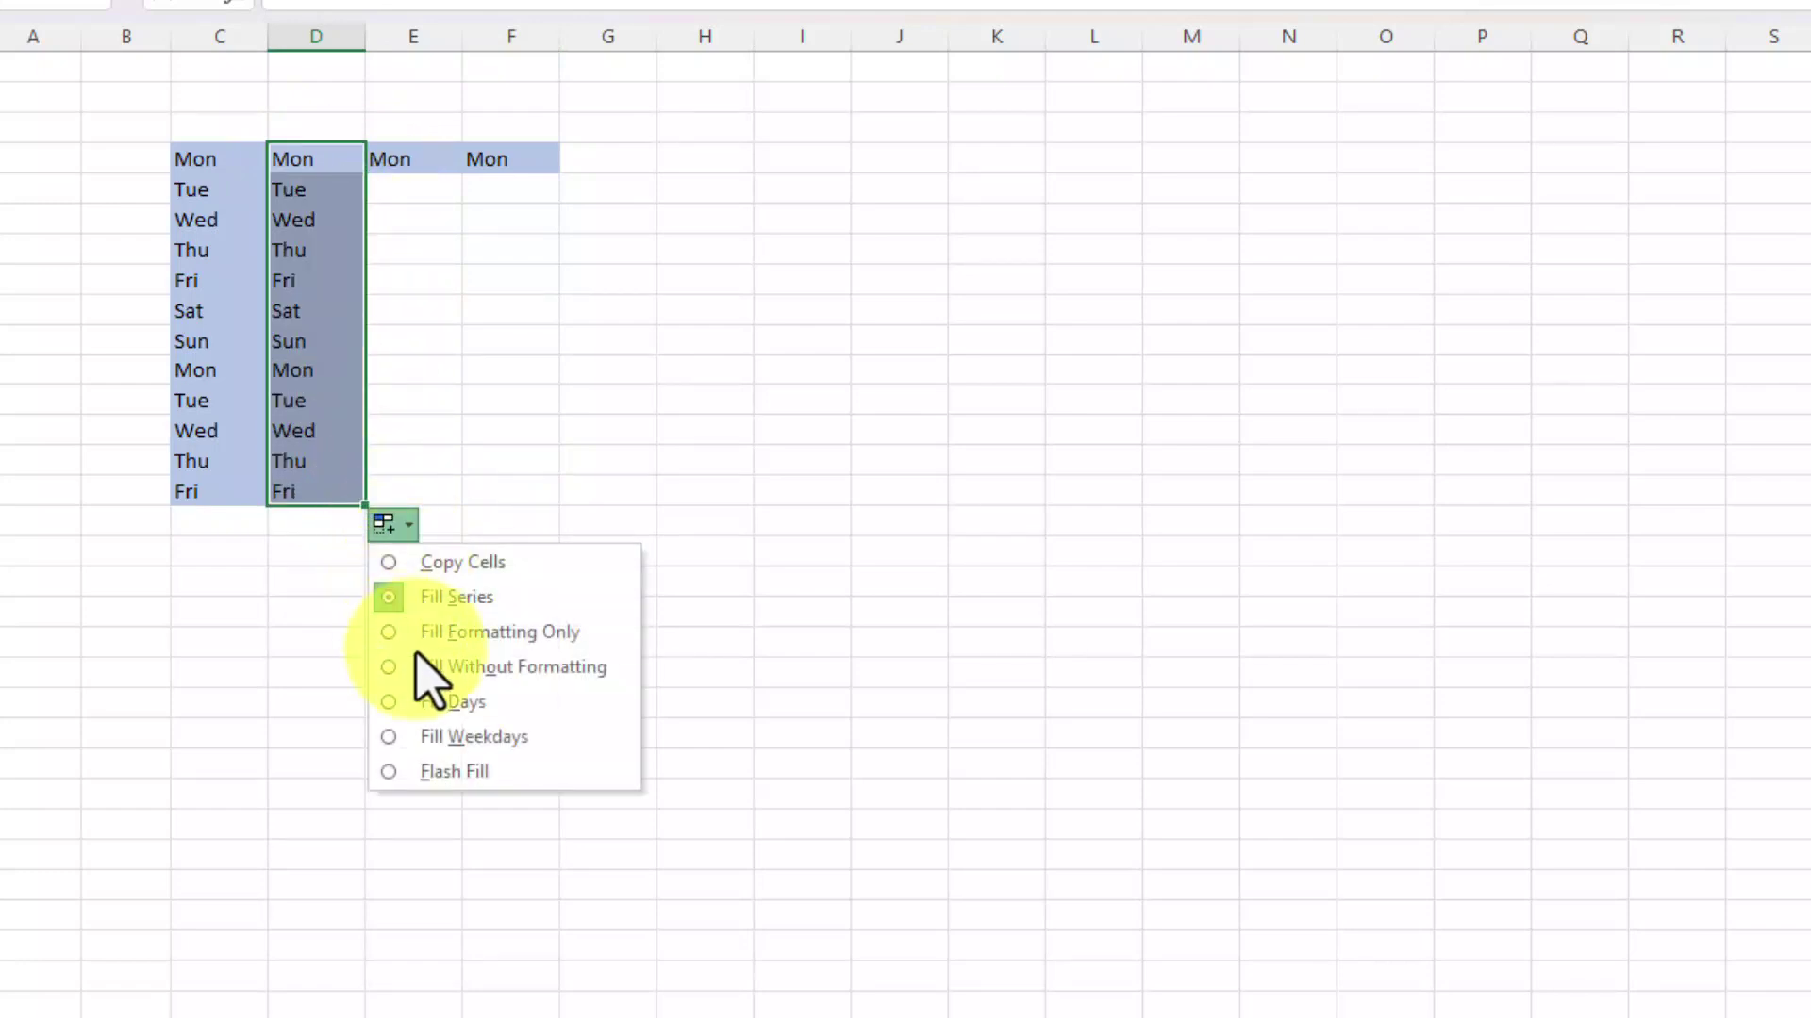
pyautogui.click(465, 668)
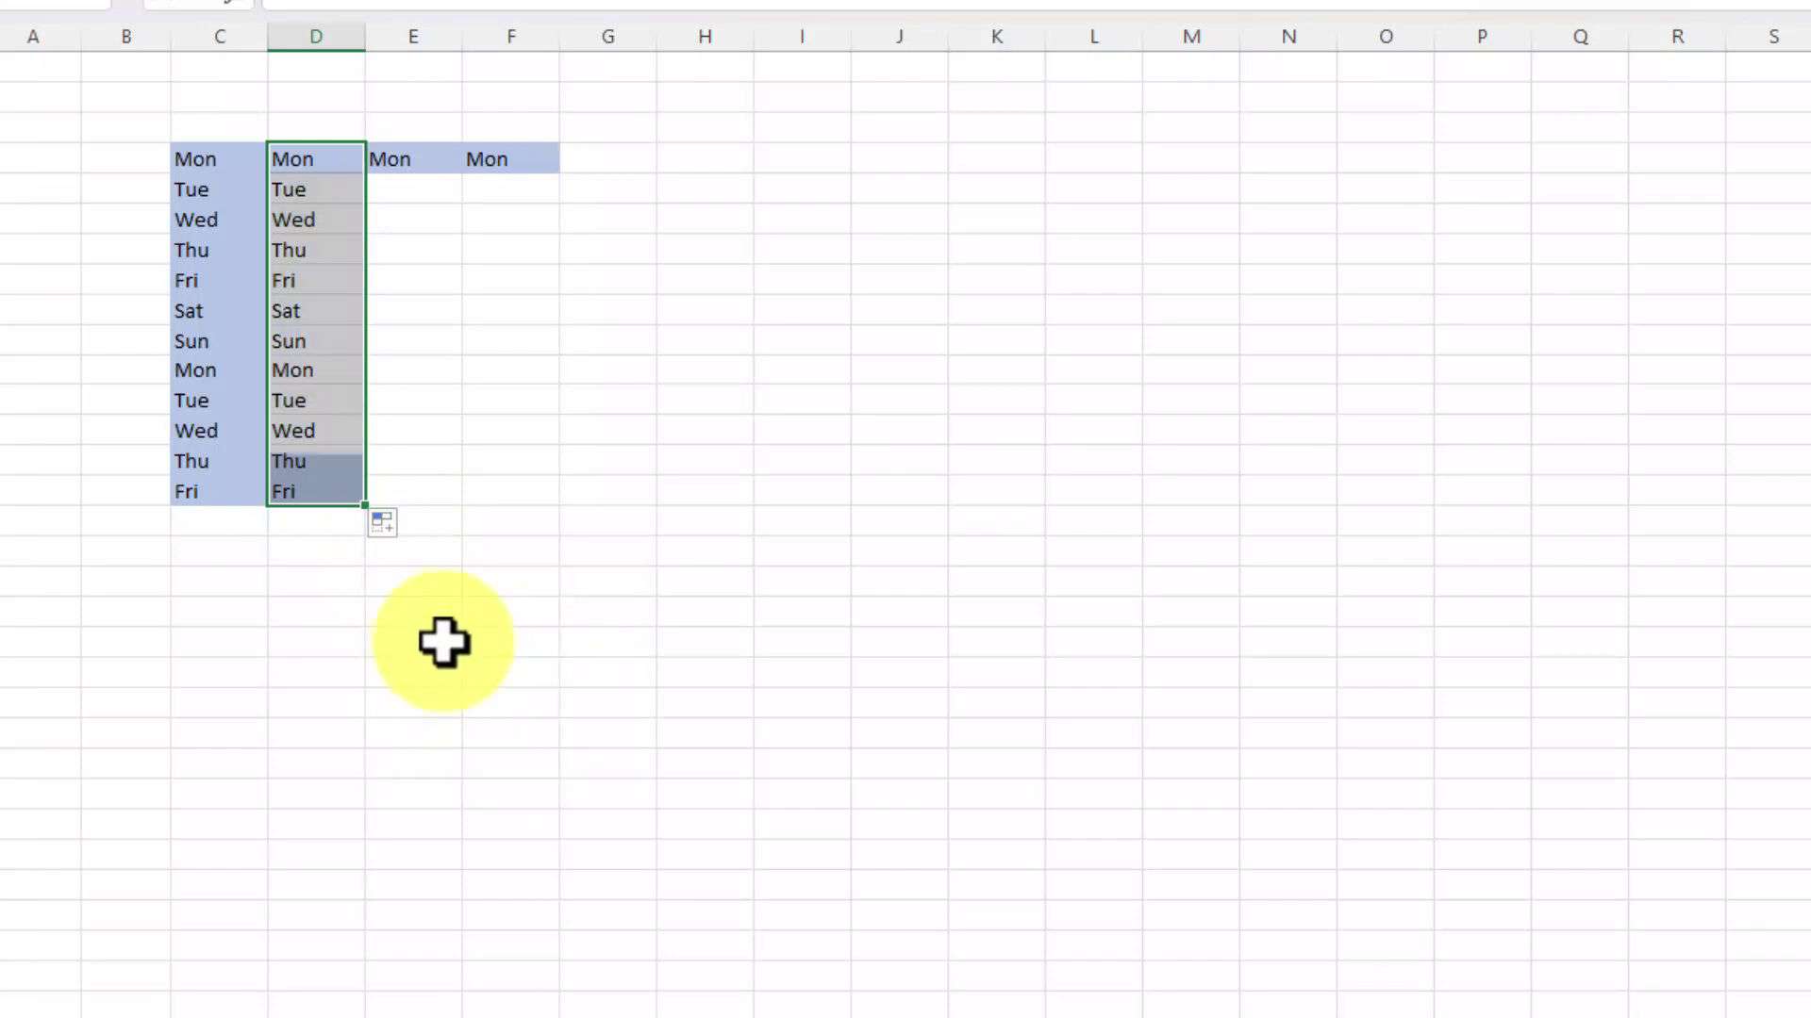
pyautogui.click(401, 311)
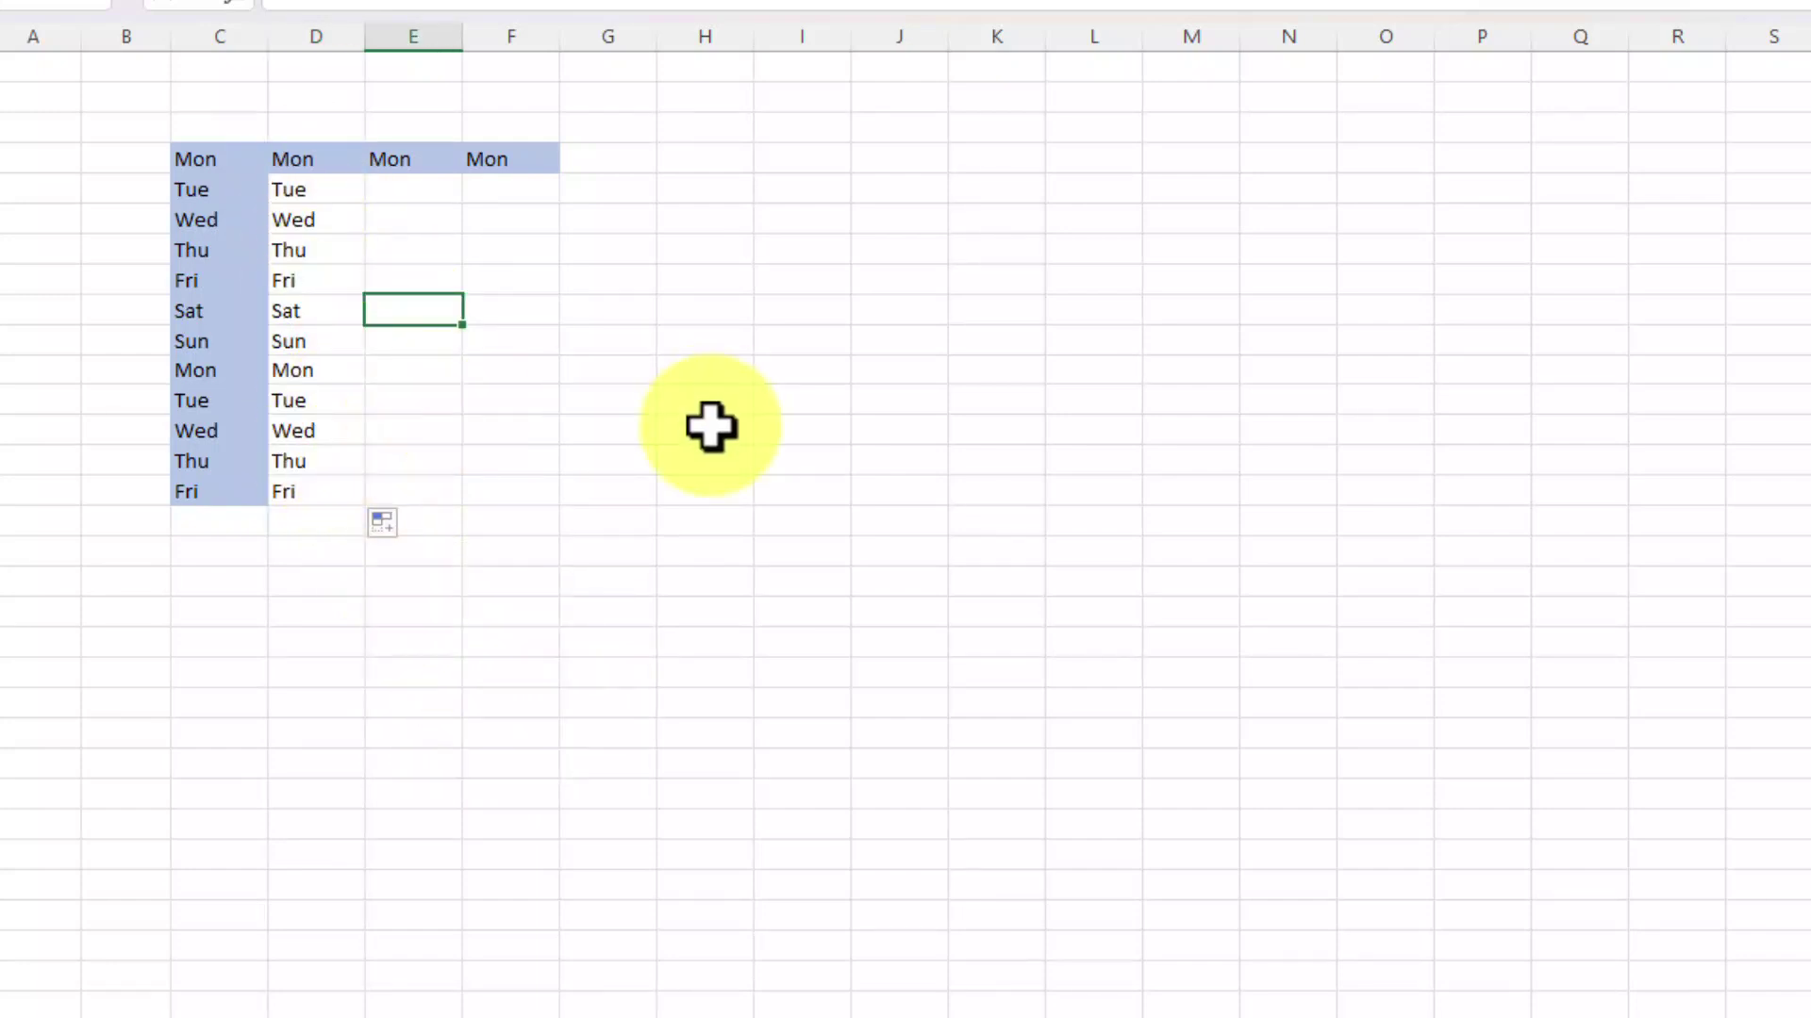
# Step: Fill columns E and F with the day series, using formatting only (blue shading) in E
pyautogui.click(391, 160)
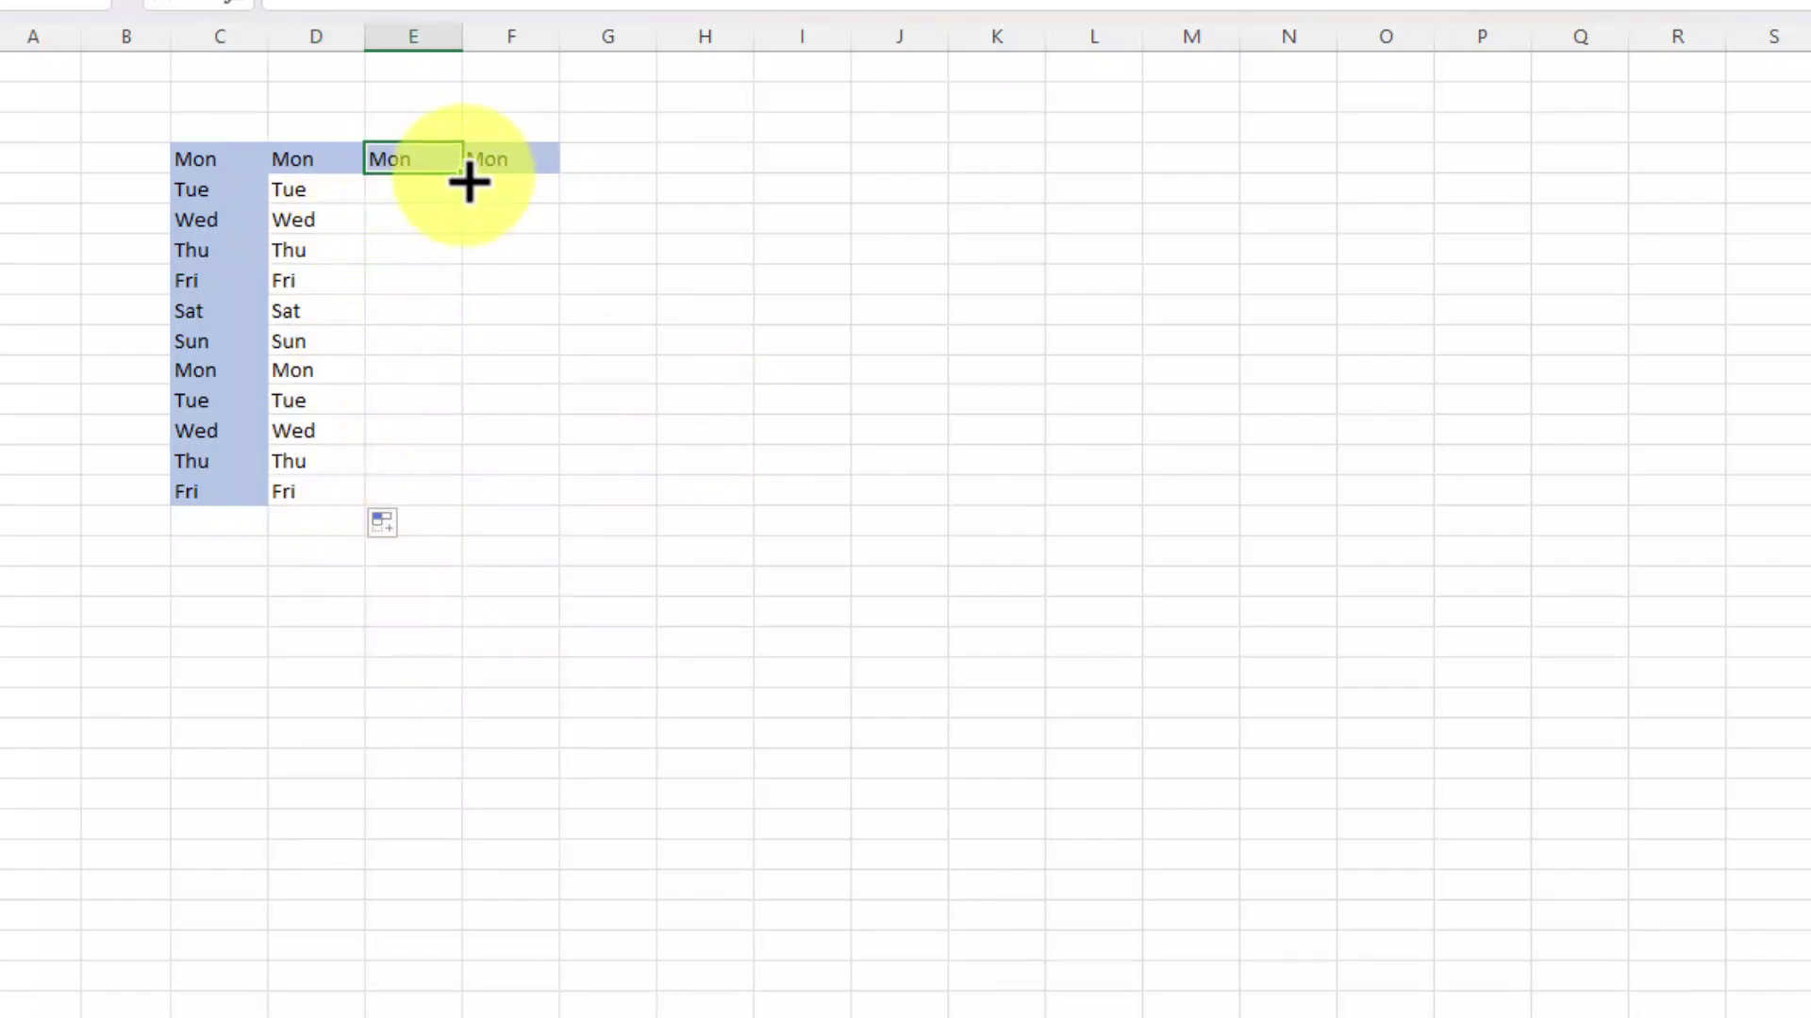
pyautogui.moveTo(463, 176)
pyautogui.mouseDown()
pyautogui.moveTo(423, 535)
pyautogui.moveTo(421, 501)
pyautogui.mouseUp()
pyautogui.click(505, 526)
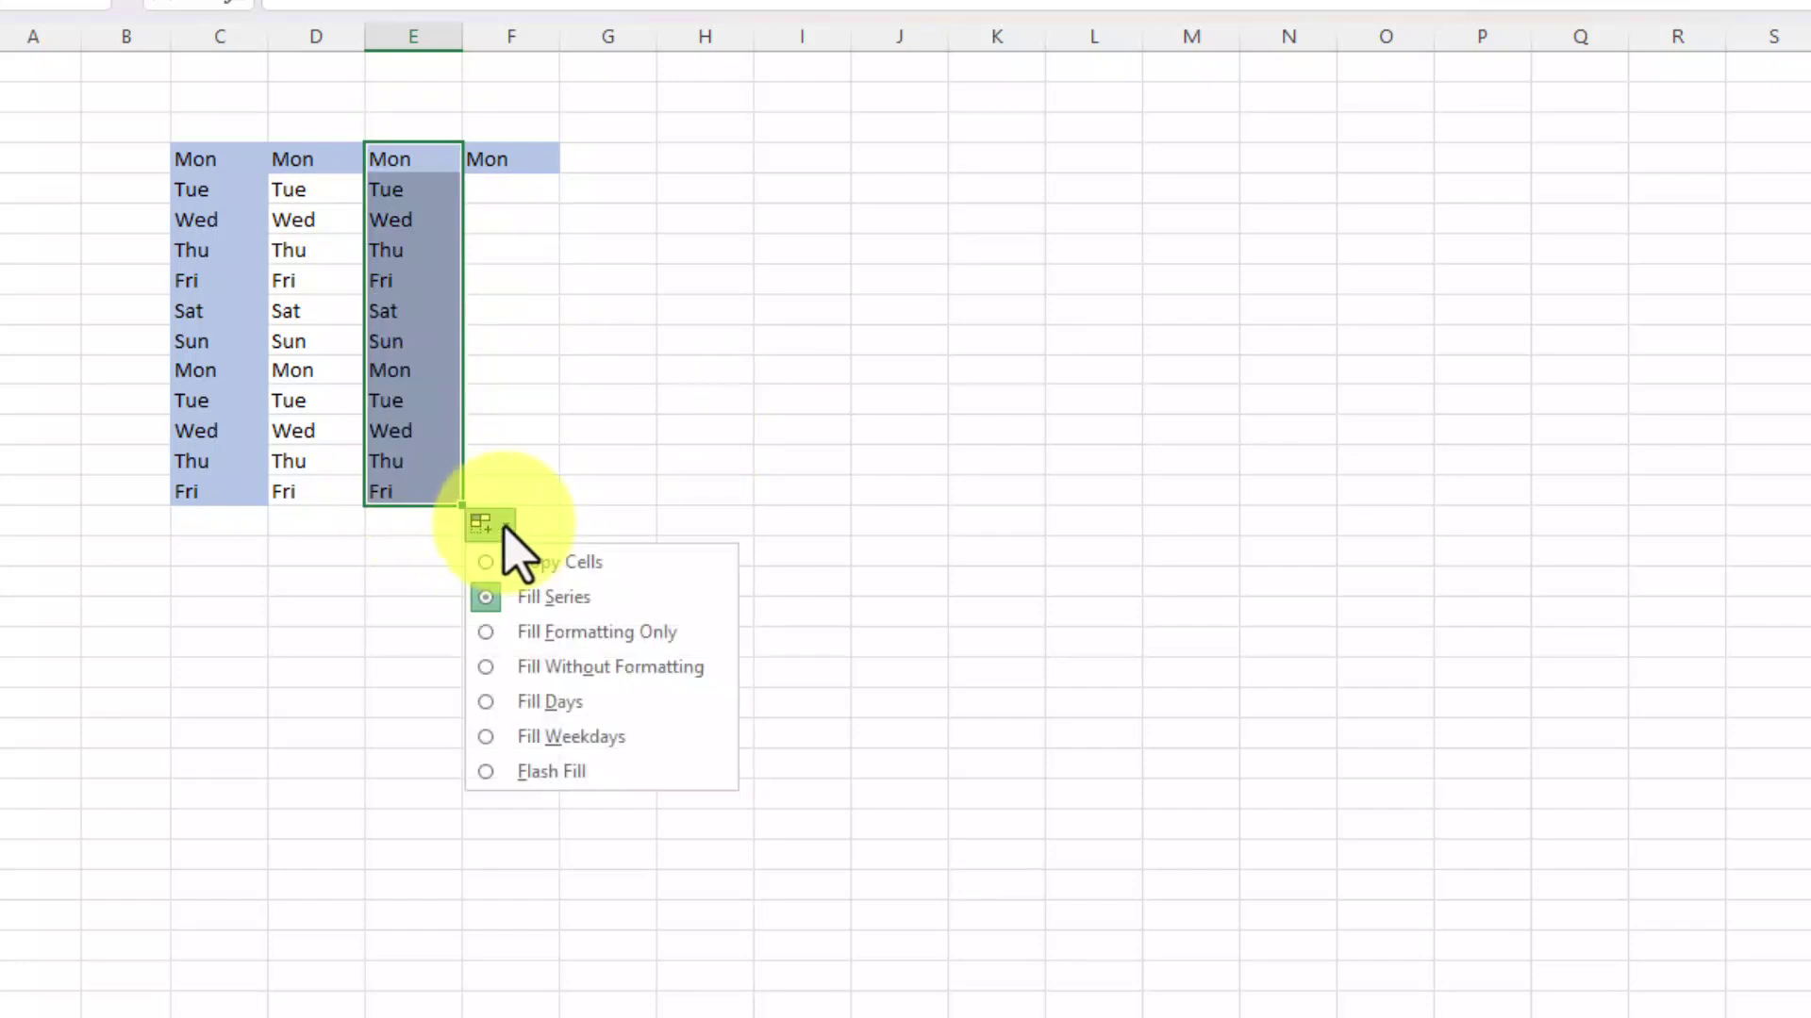
pyautogui.click(566, 632)
pyautogui.click(579, 279)
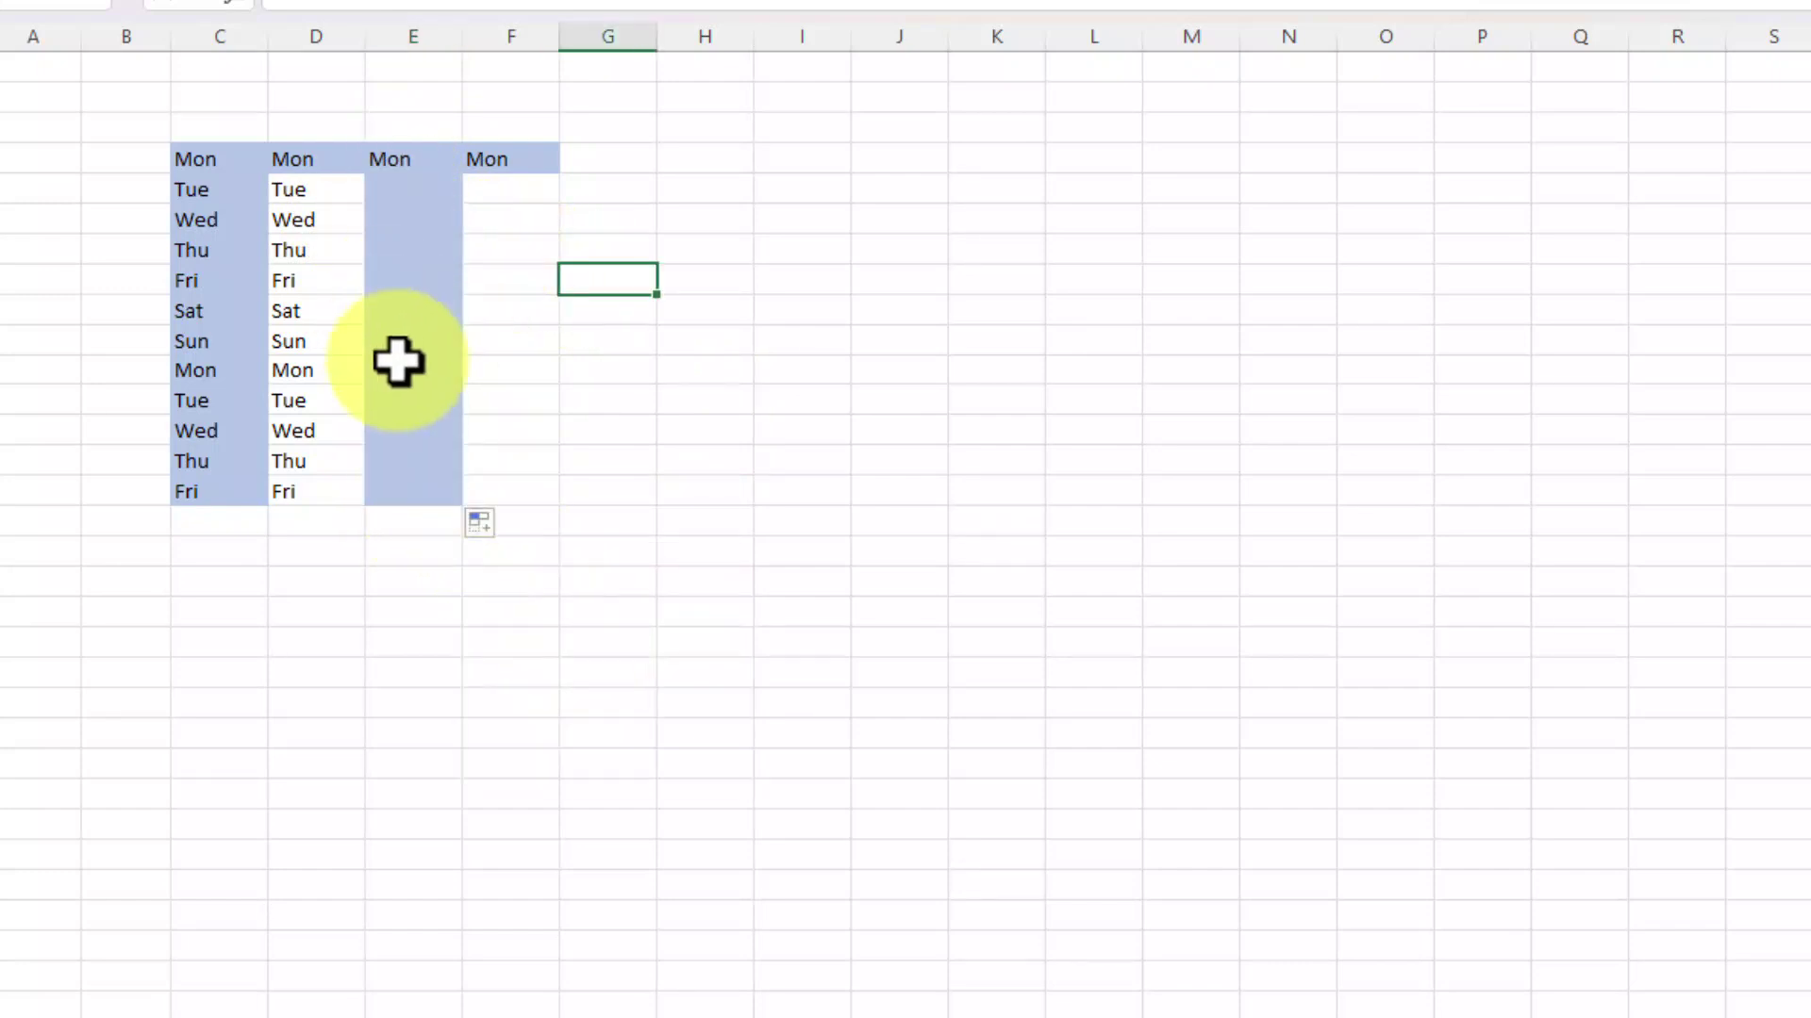
pyautogui.click(524, 166)
pyautogui.moveTo(568, 182); pyautogui.dragTo(549, 517)
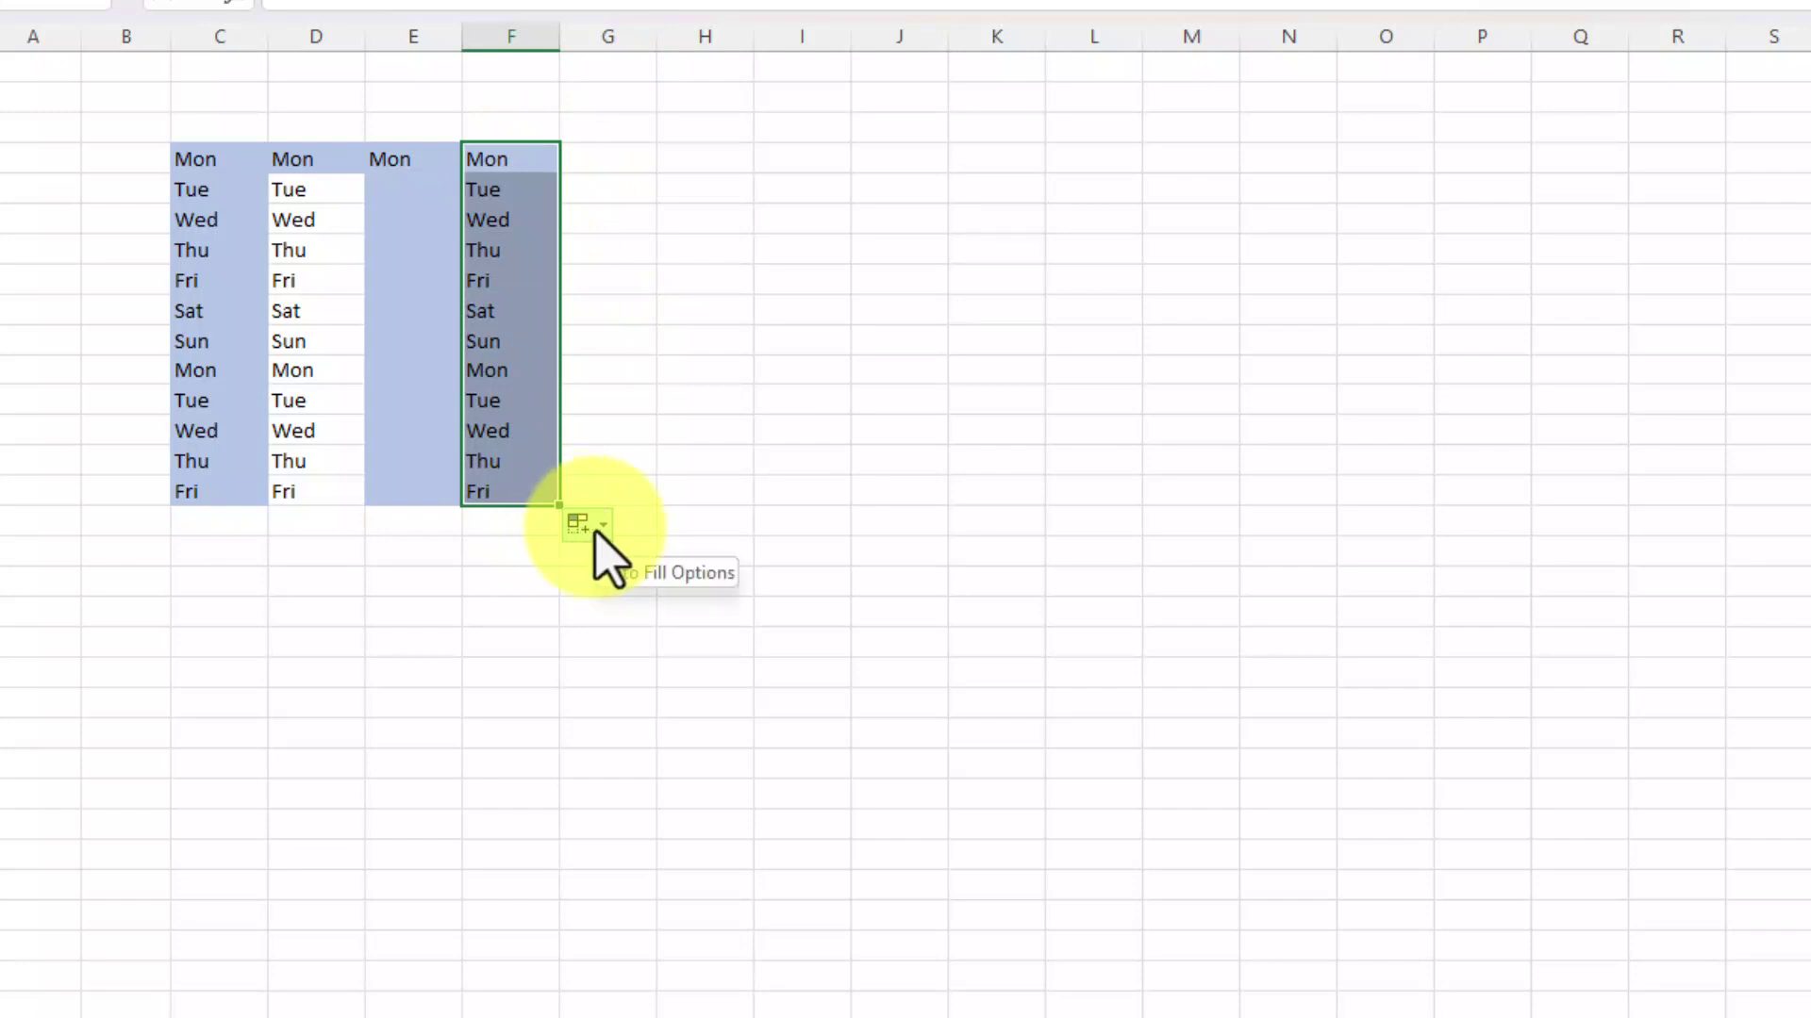
pyautogui.click(587, 526)
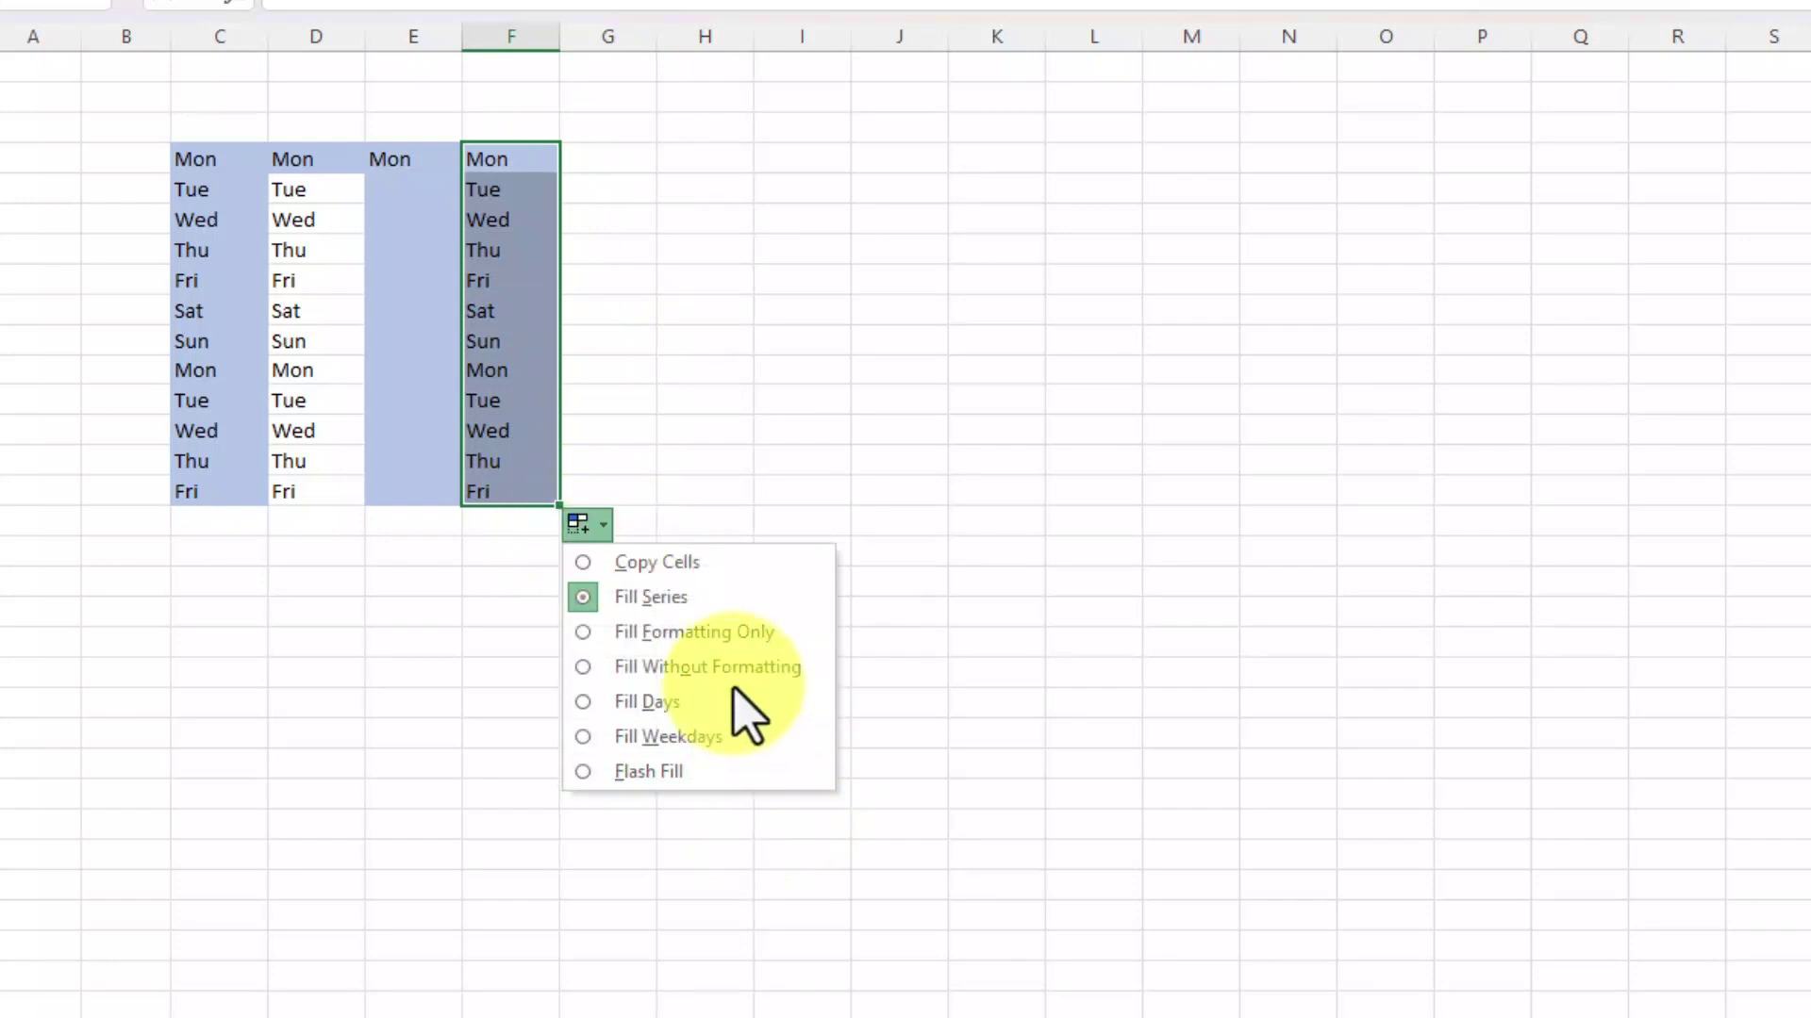
pyautogui.click(677, 739)
pyautogui.click(900, 169)
pyautogui.write('advance fill')
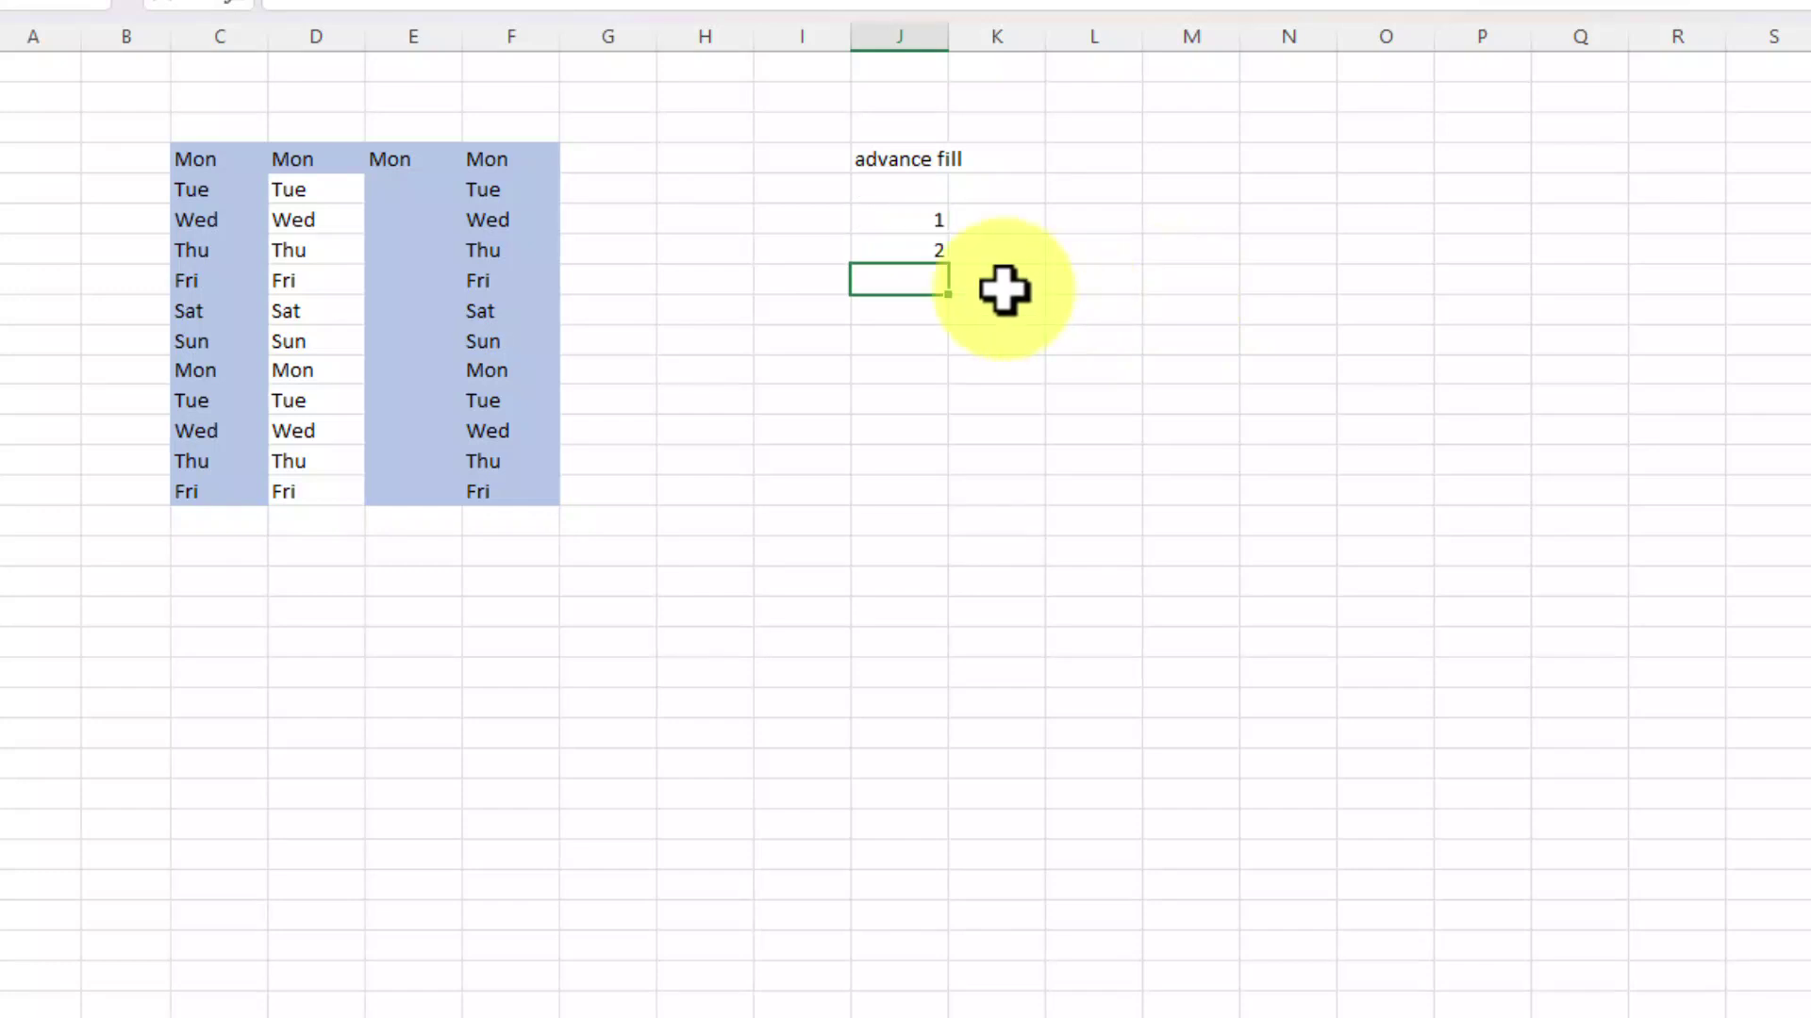
# Step: Extend column J from 1 and 2 up to 17, and enter a starting value in column K
pyautogui.moveTo(939, 218)
pyautogui.mouseDown()
pyautogui.moveTo(961, 261)
pyautogui.moveTo(954, 727)
pyautogui.mouseUp()
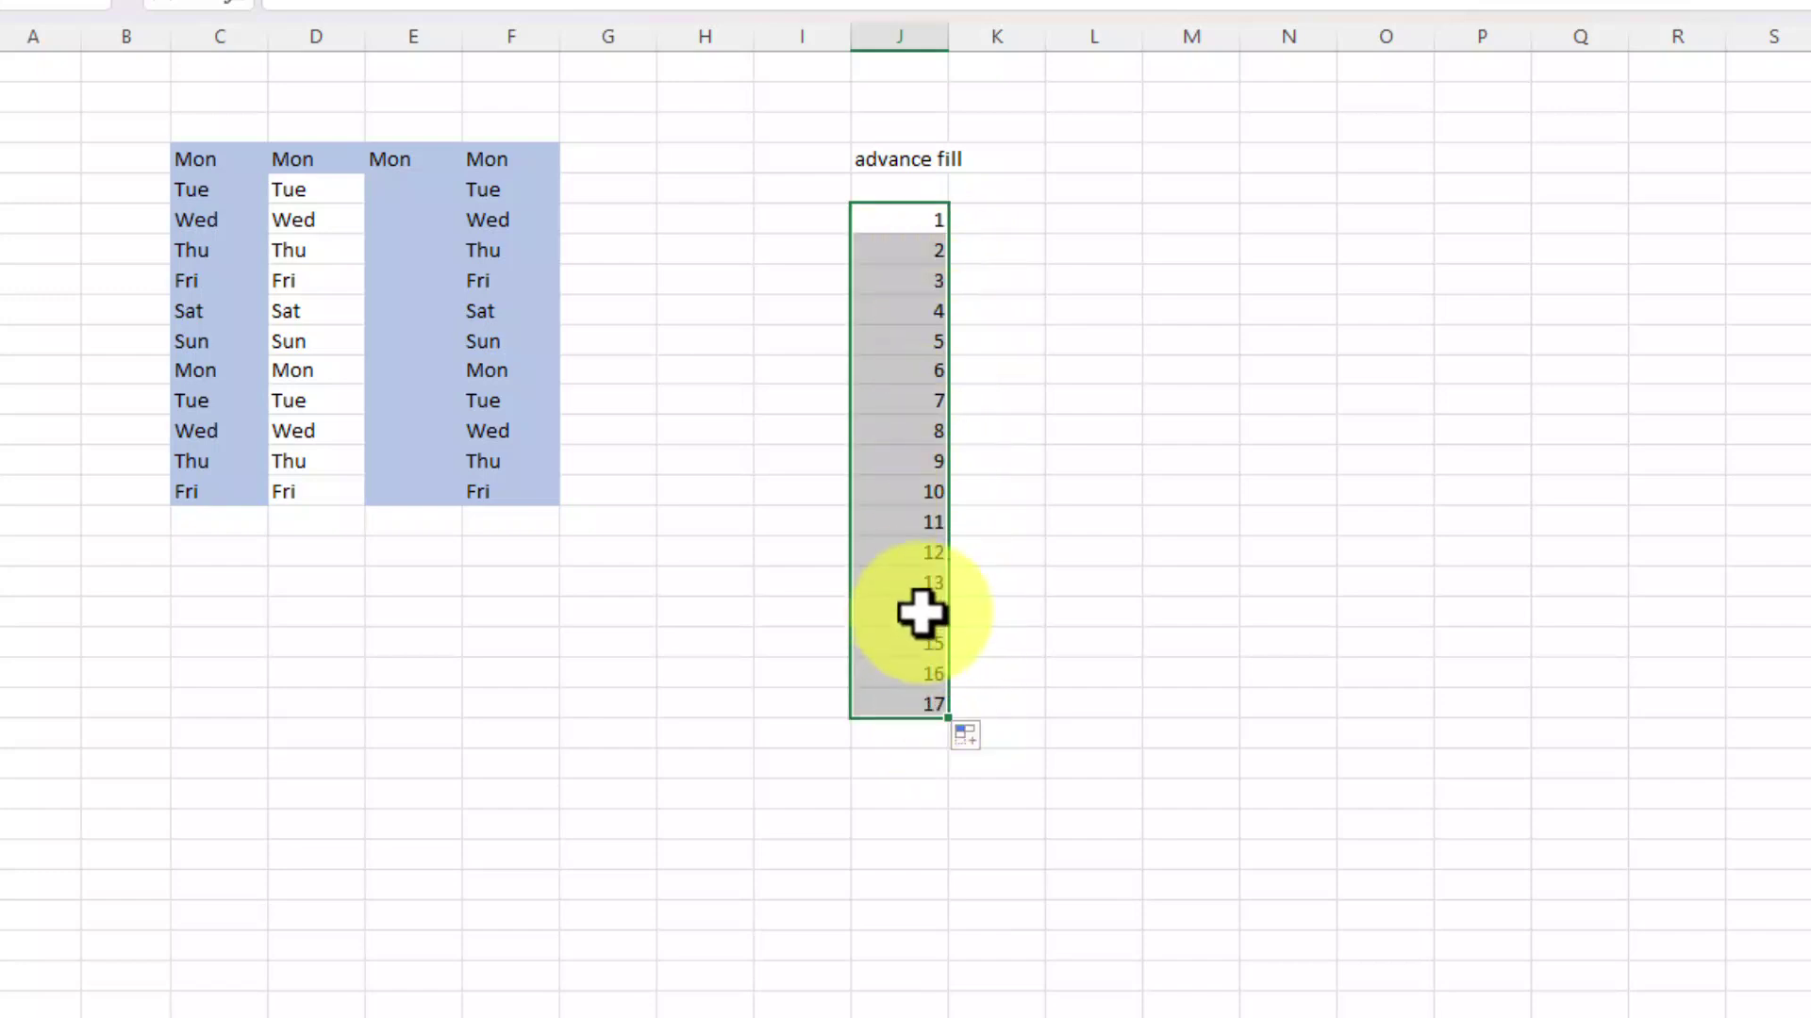
pyautogui.click(1007, 211)
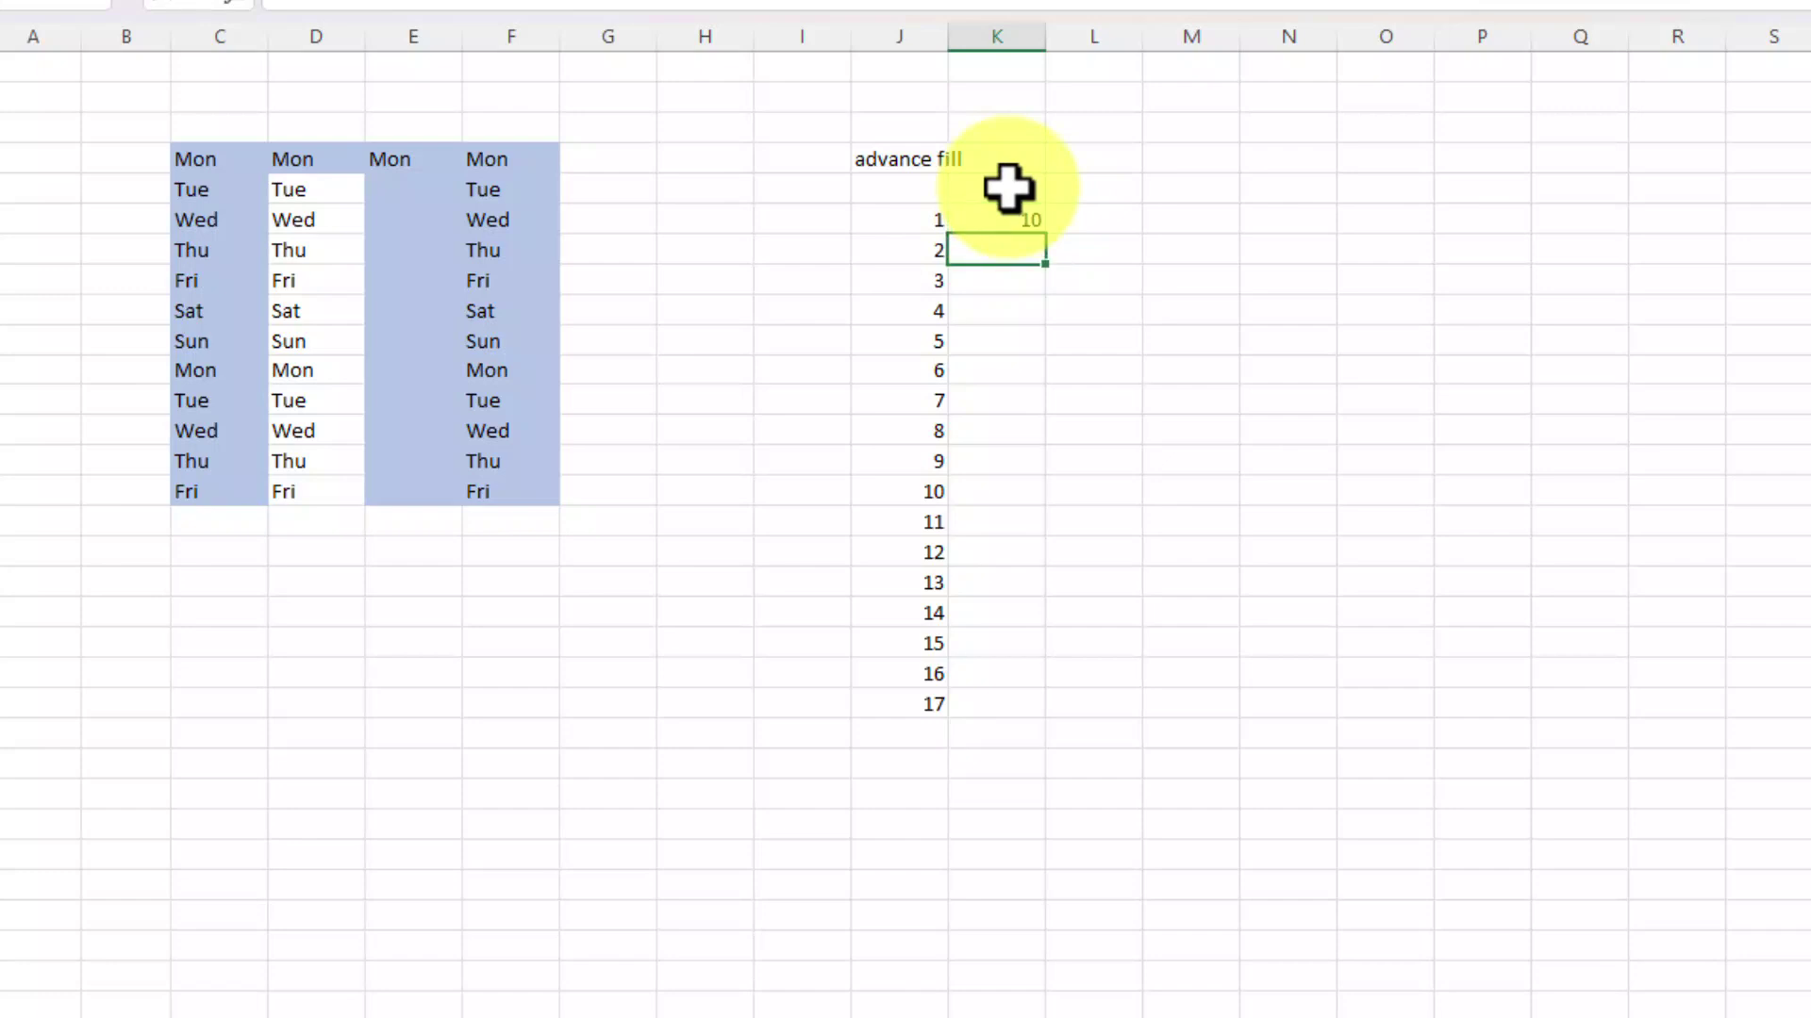
pyautogui.write('20')
pyautogui.press('Return')
# Step: Fill column K from 10 and 30 down to 330 in steps of 20
pyautogui.click(1035, 222)
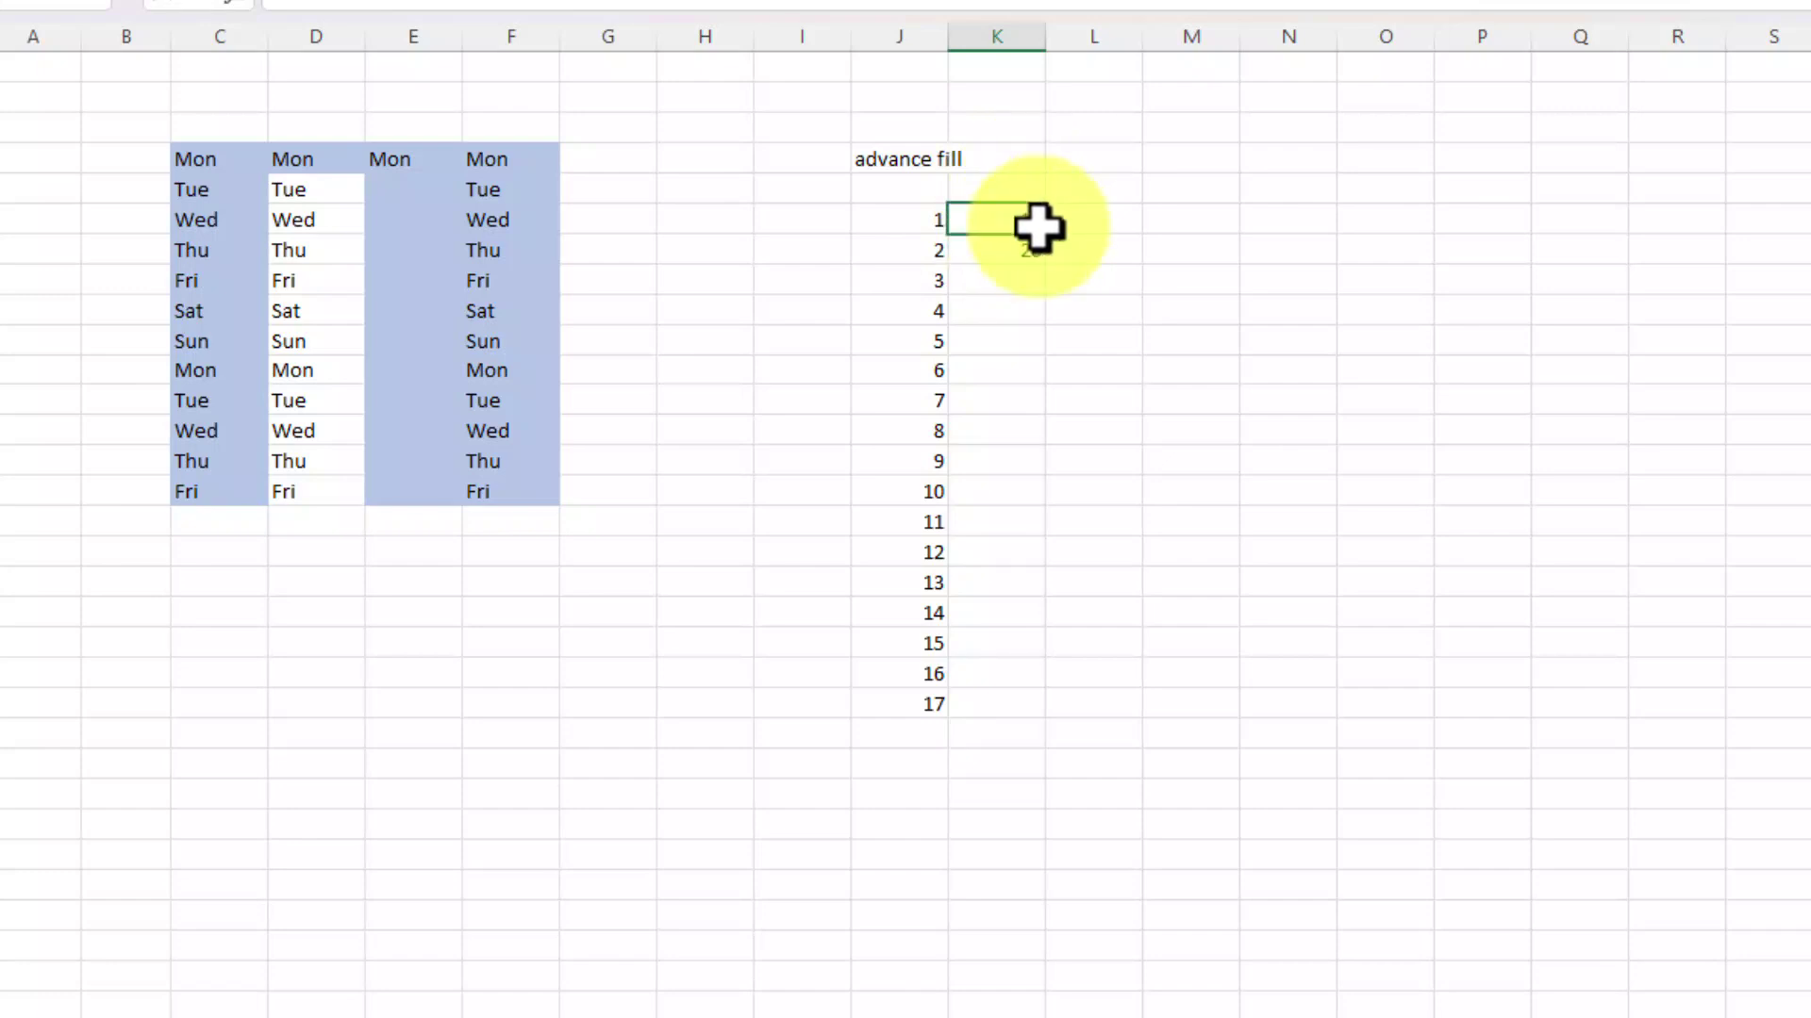
pyautogui.moveTo(1046, 264); pyautogui.dragTo(1046, 711)
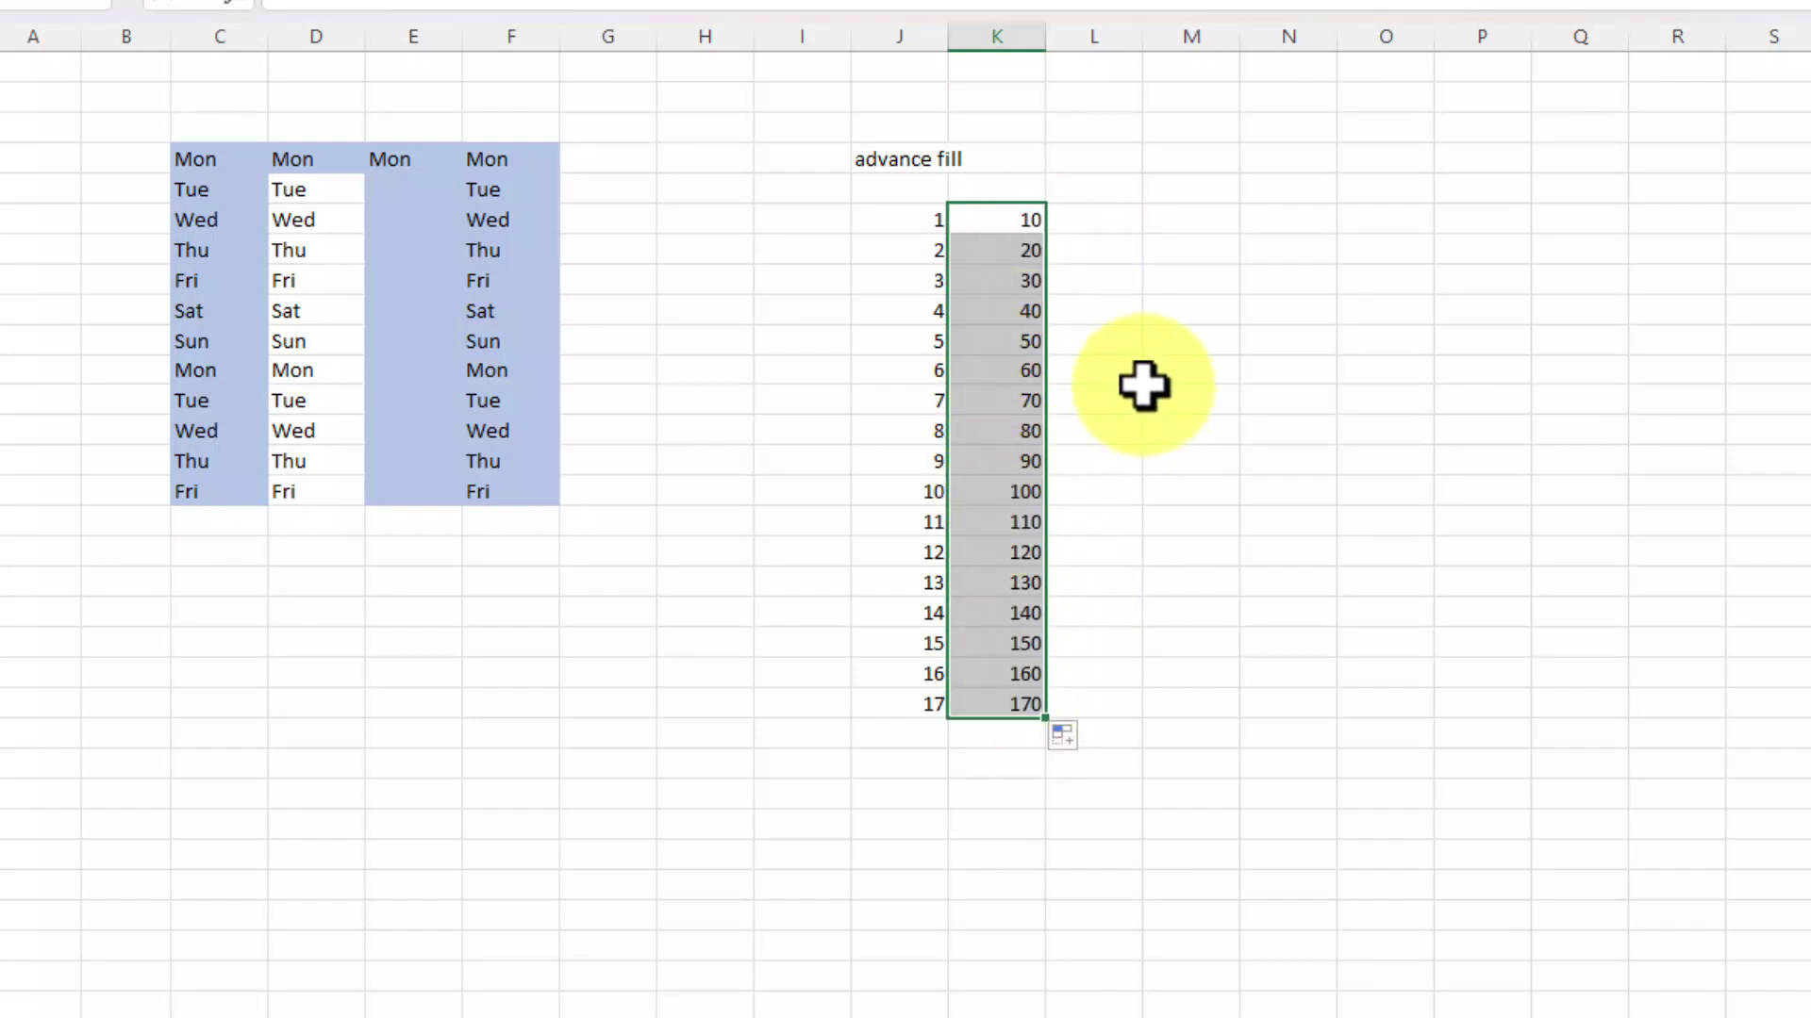
pyautogui.click(1005, 248)
pyautogui.write('30')
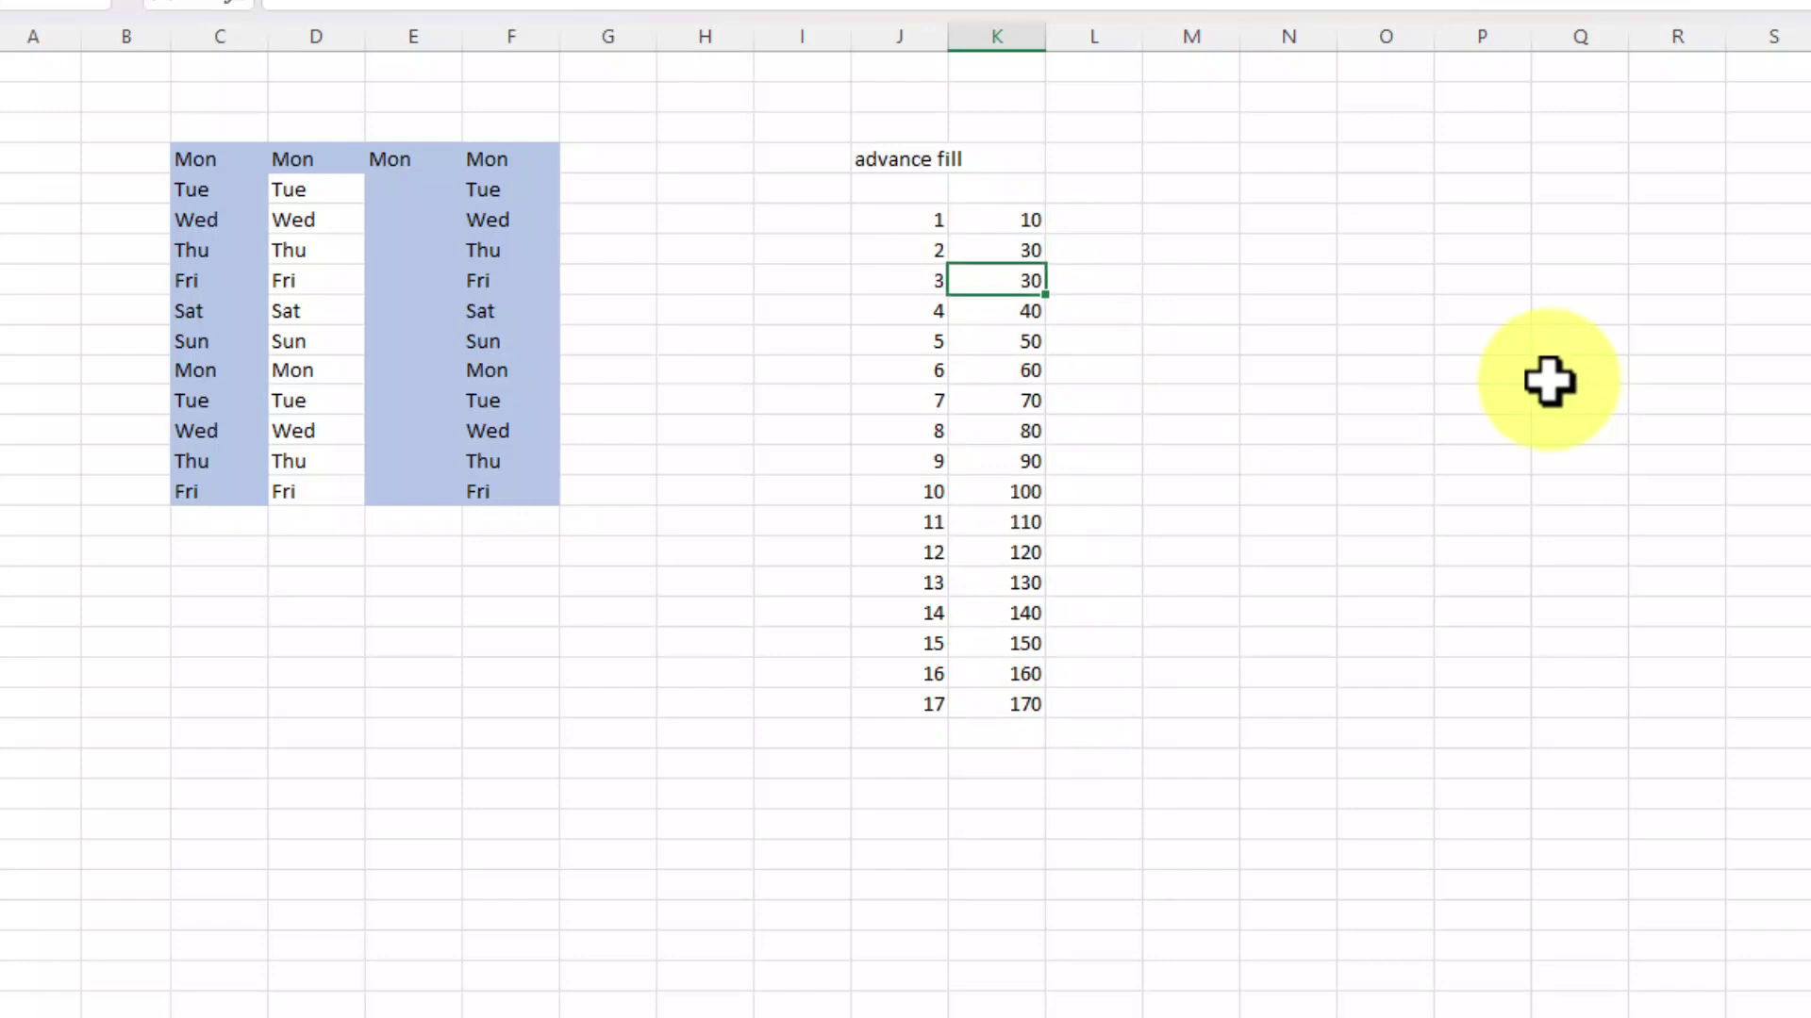
pyautogui.click(1014, 219)
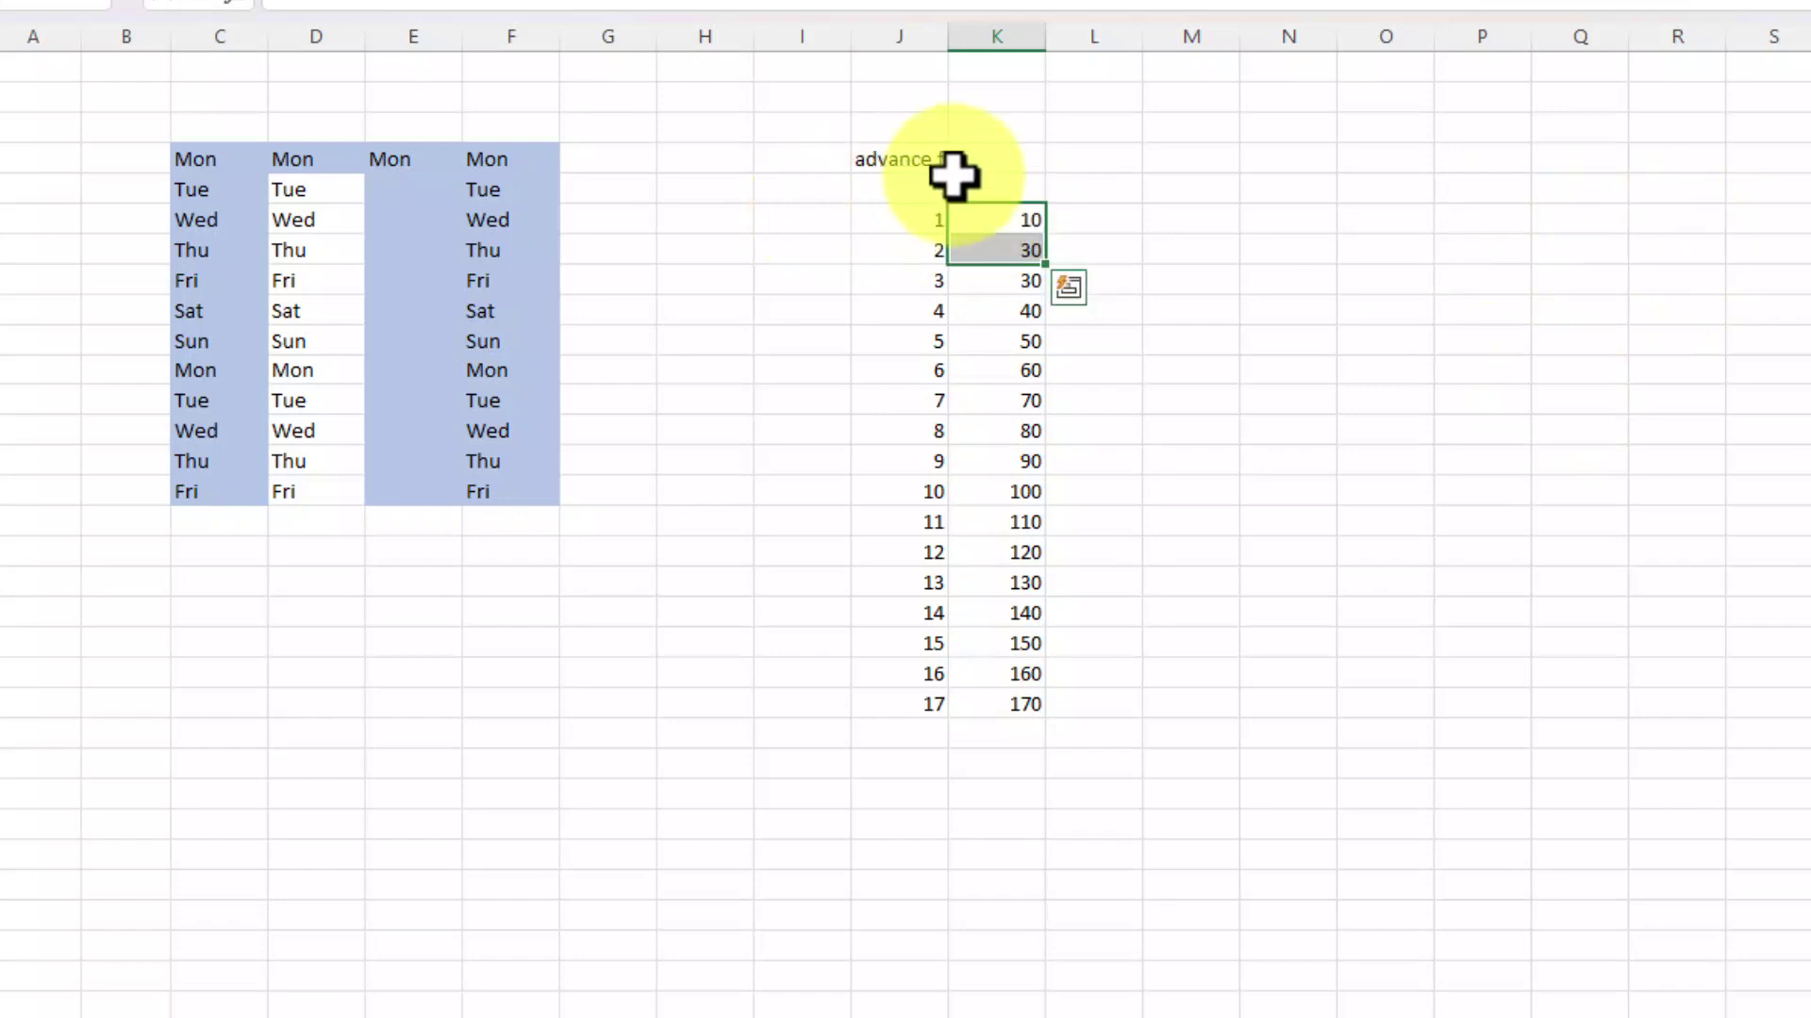
pyautogui.moveTo(1044, 258); pyautogui.dragTo(1043, 719)
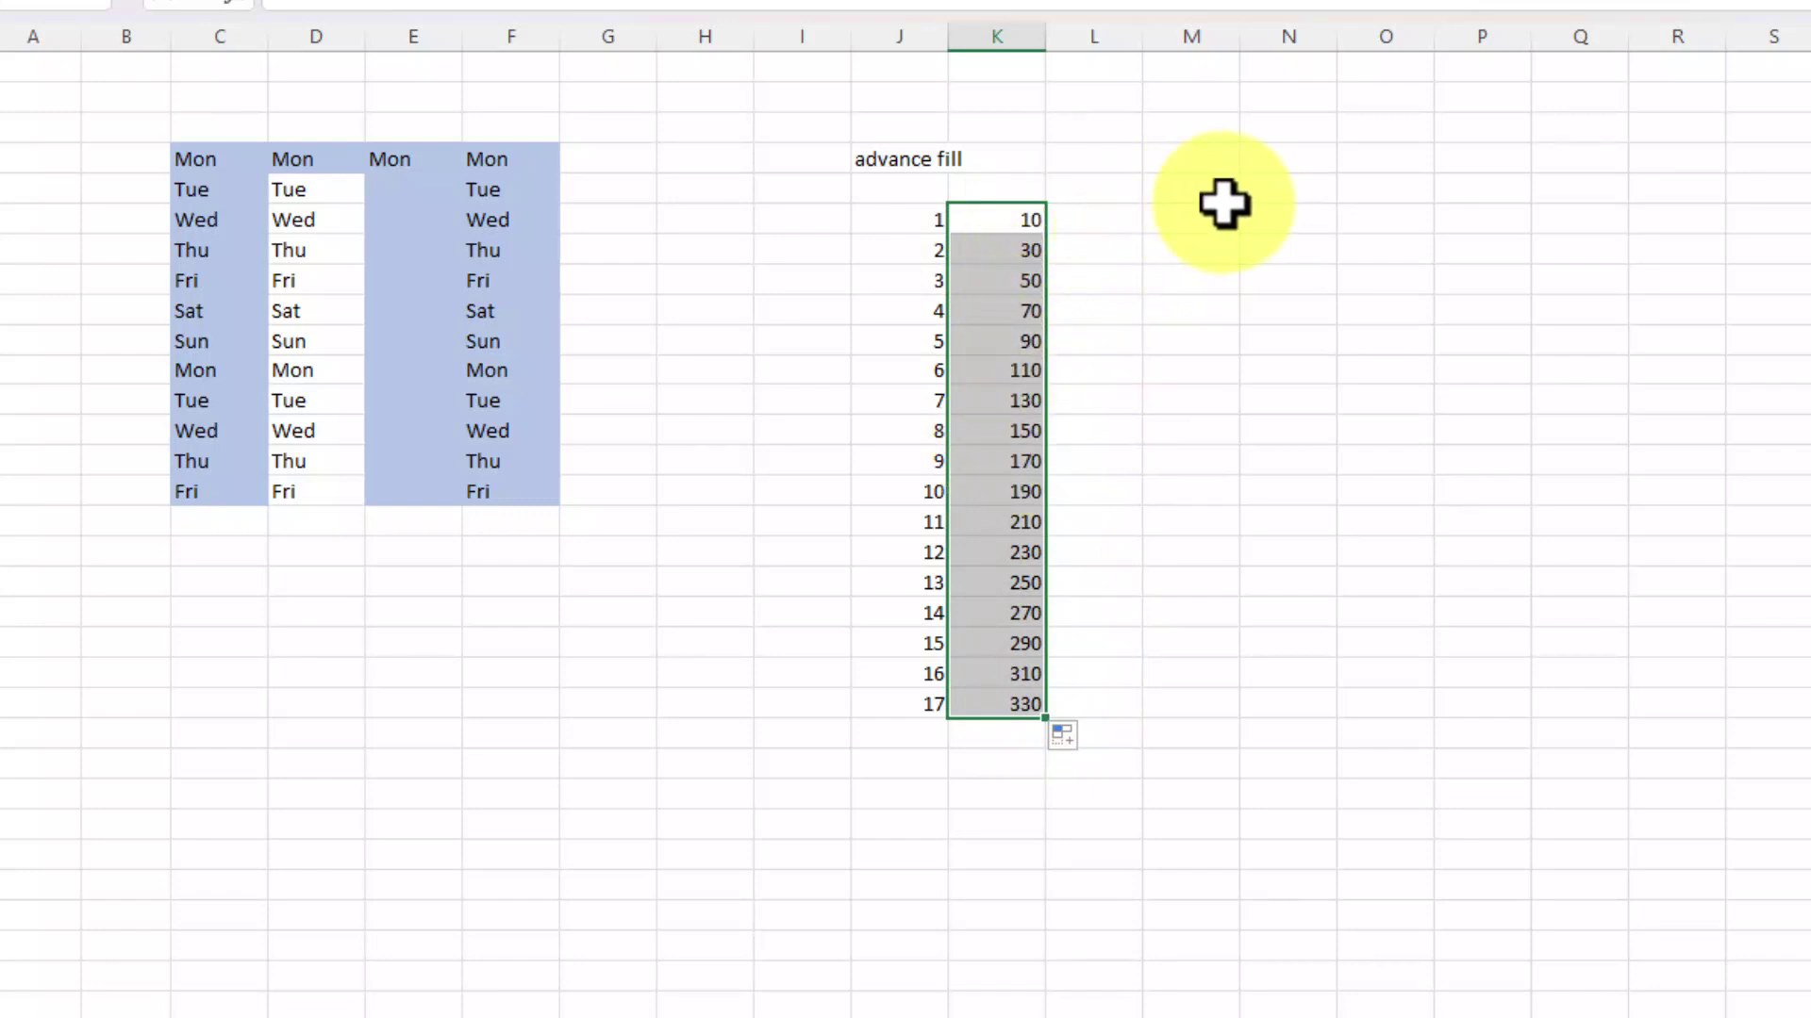
pyautogui.click(1103, 217)
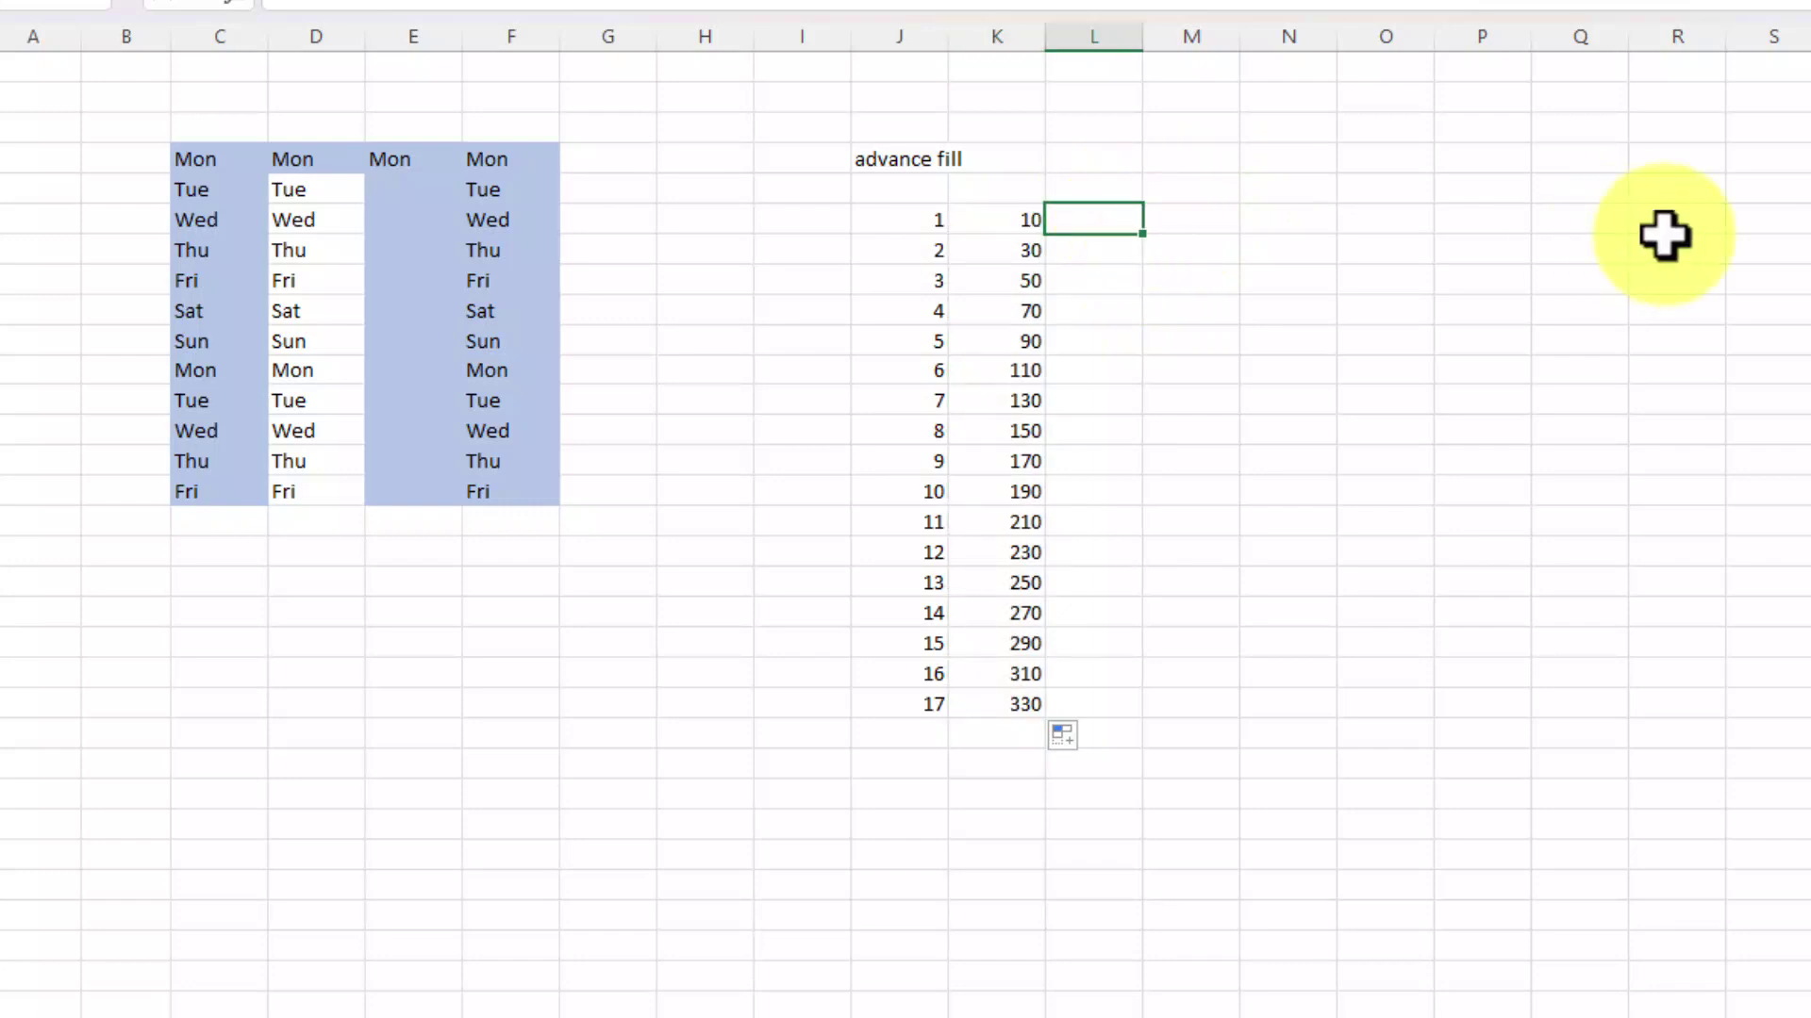
pyautogui.write('jan')
# Step: Fill month names from jan down column L, cycling jan to dec then jan to mar
pyautogui.click(1107, 218)
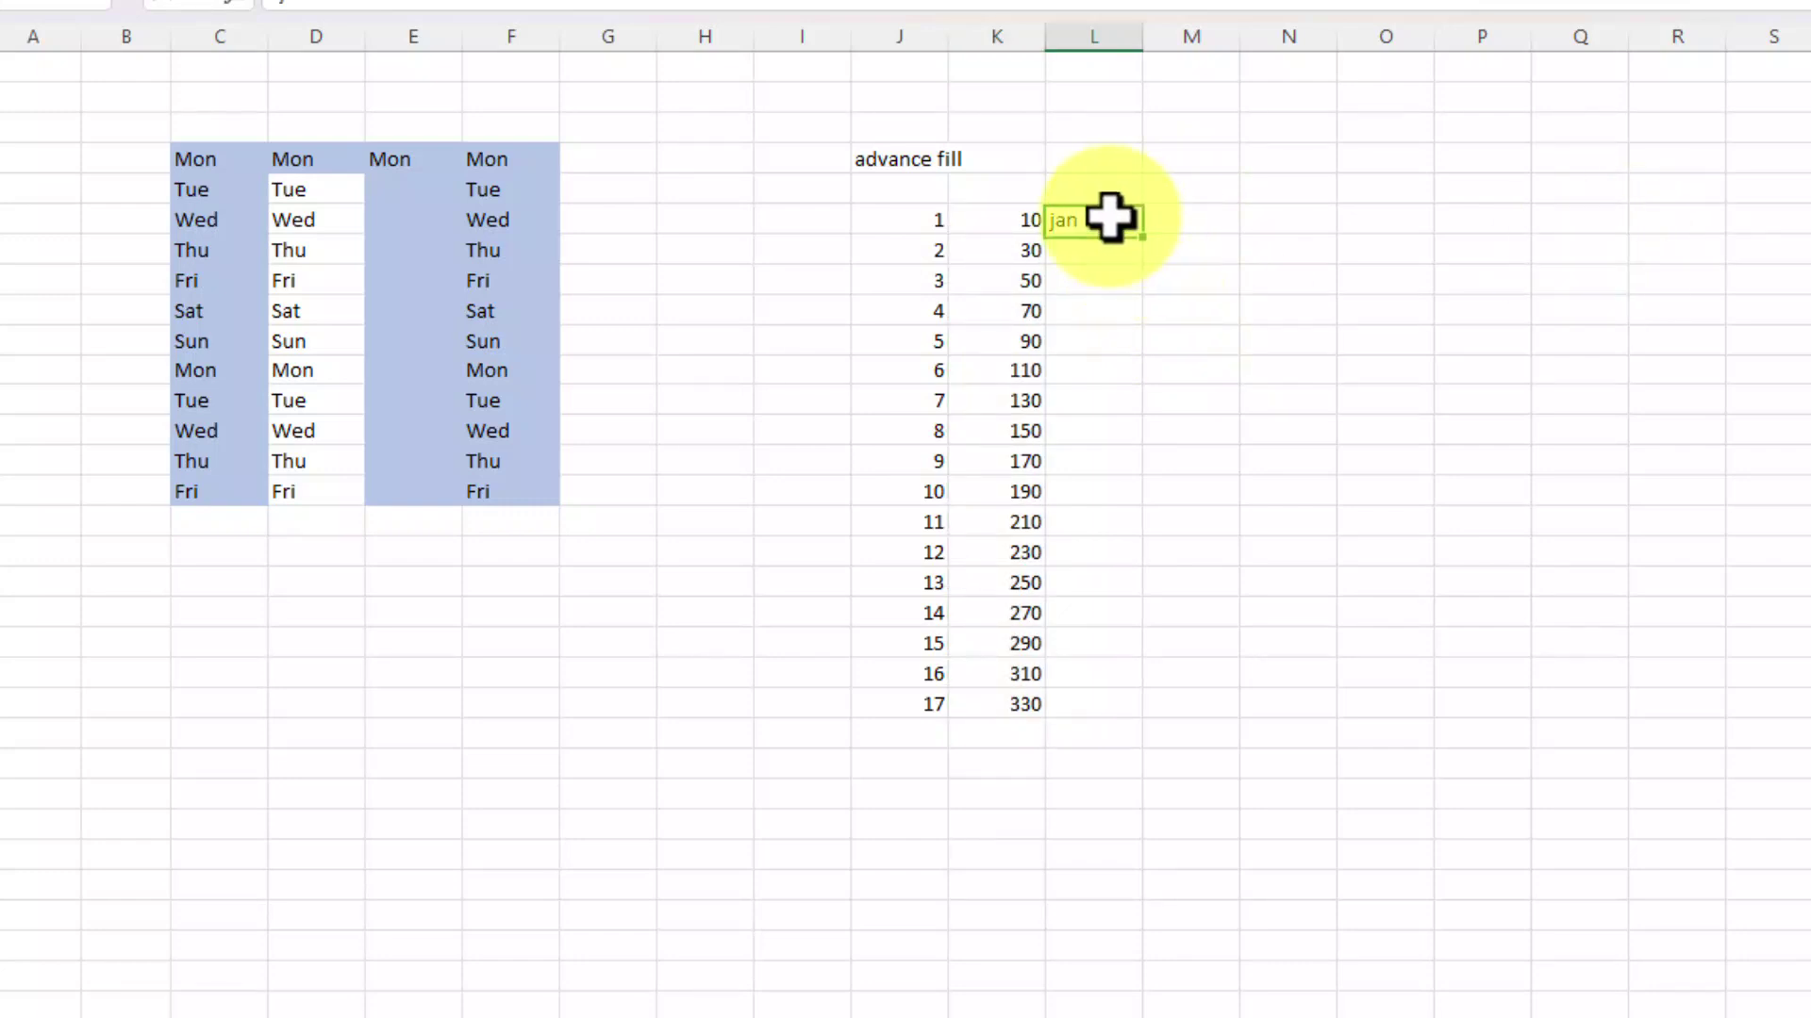
pyautogui.moveTo(1143, 237); pyautogui.dragTo(1144, 651)
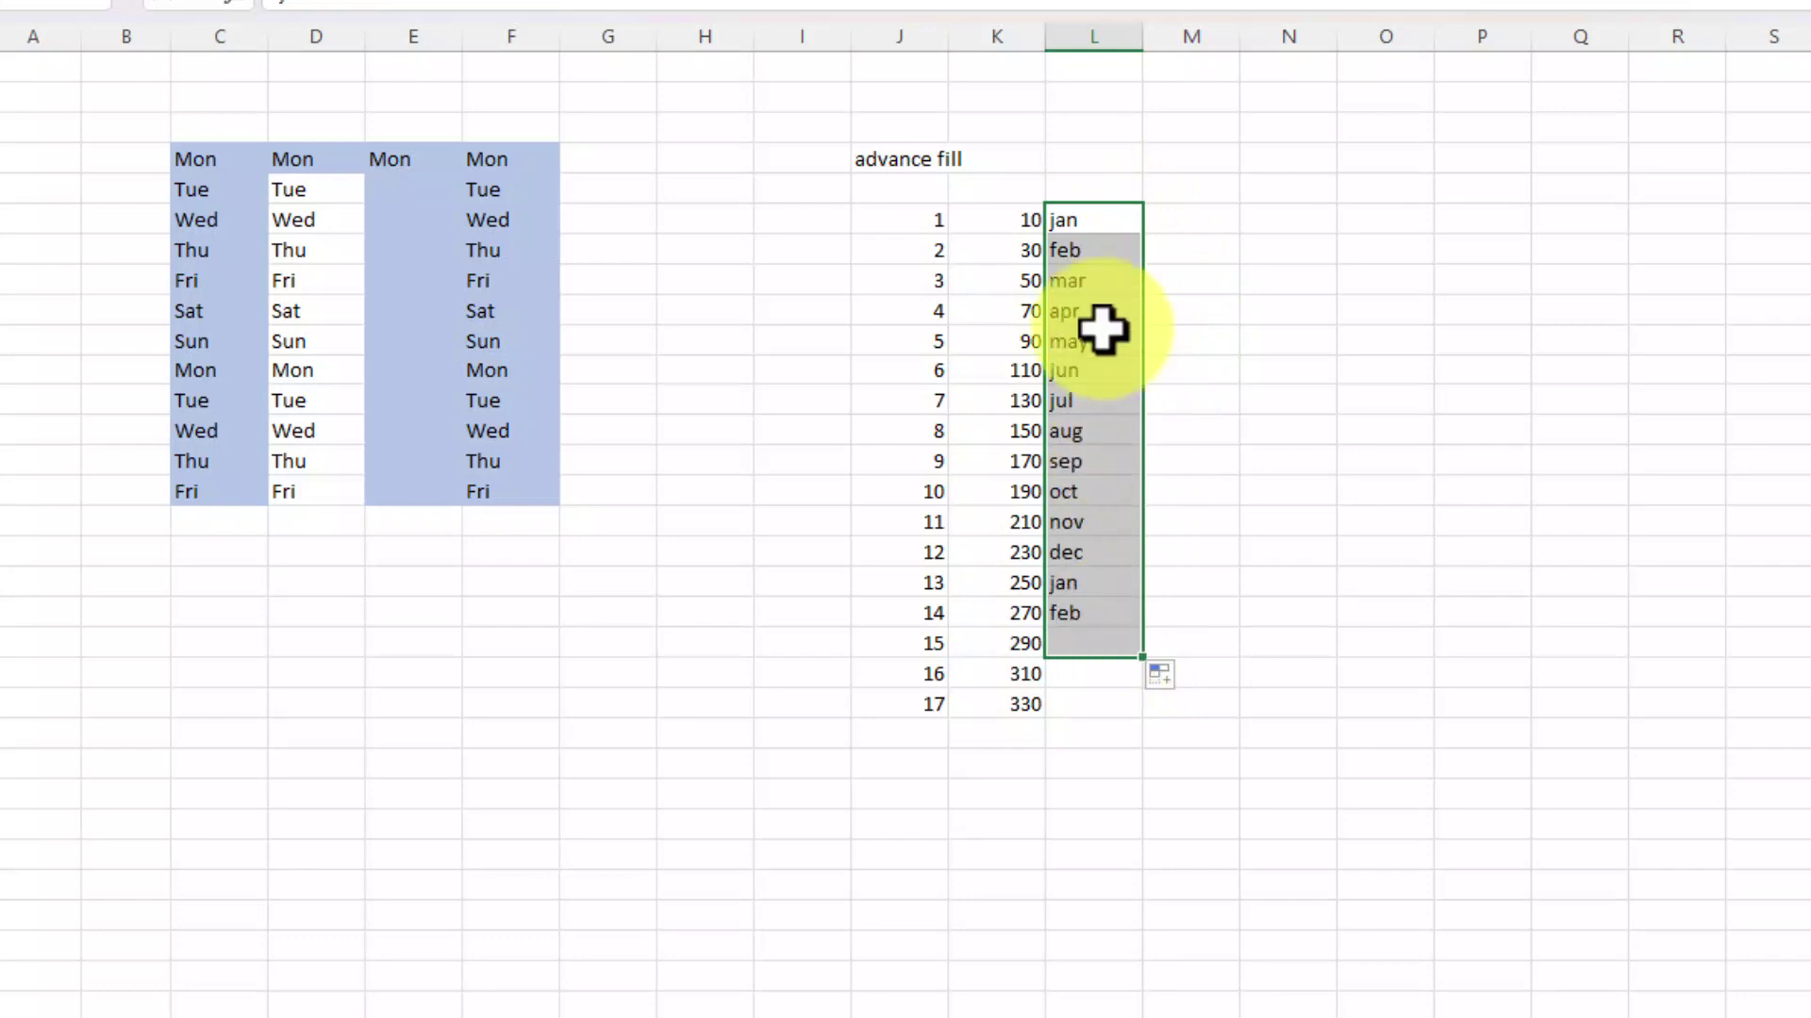
pyautogui.click(1099, 582)
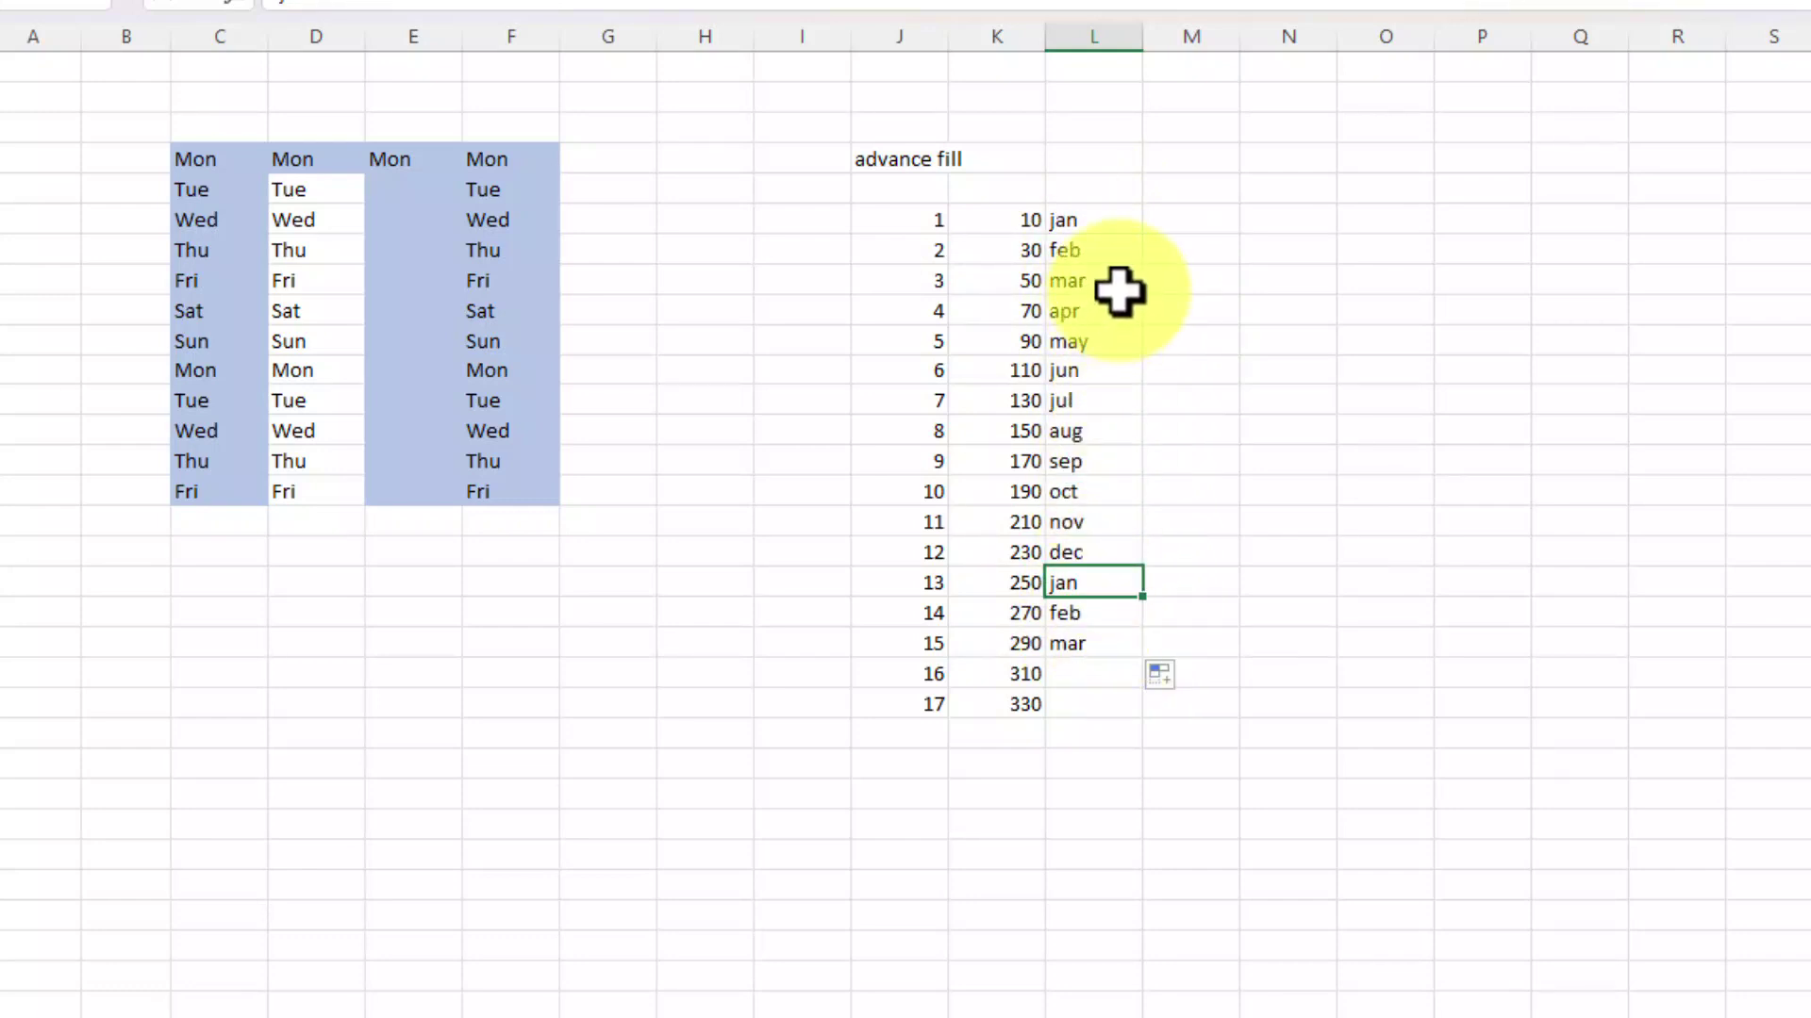
# Step: Enter pakistan in N3 and copy it down column N to row 16
pyautogui.click(1263, 216)
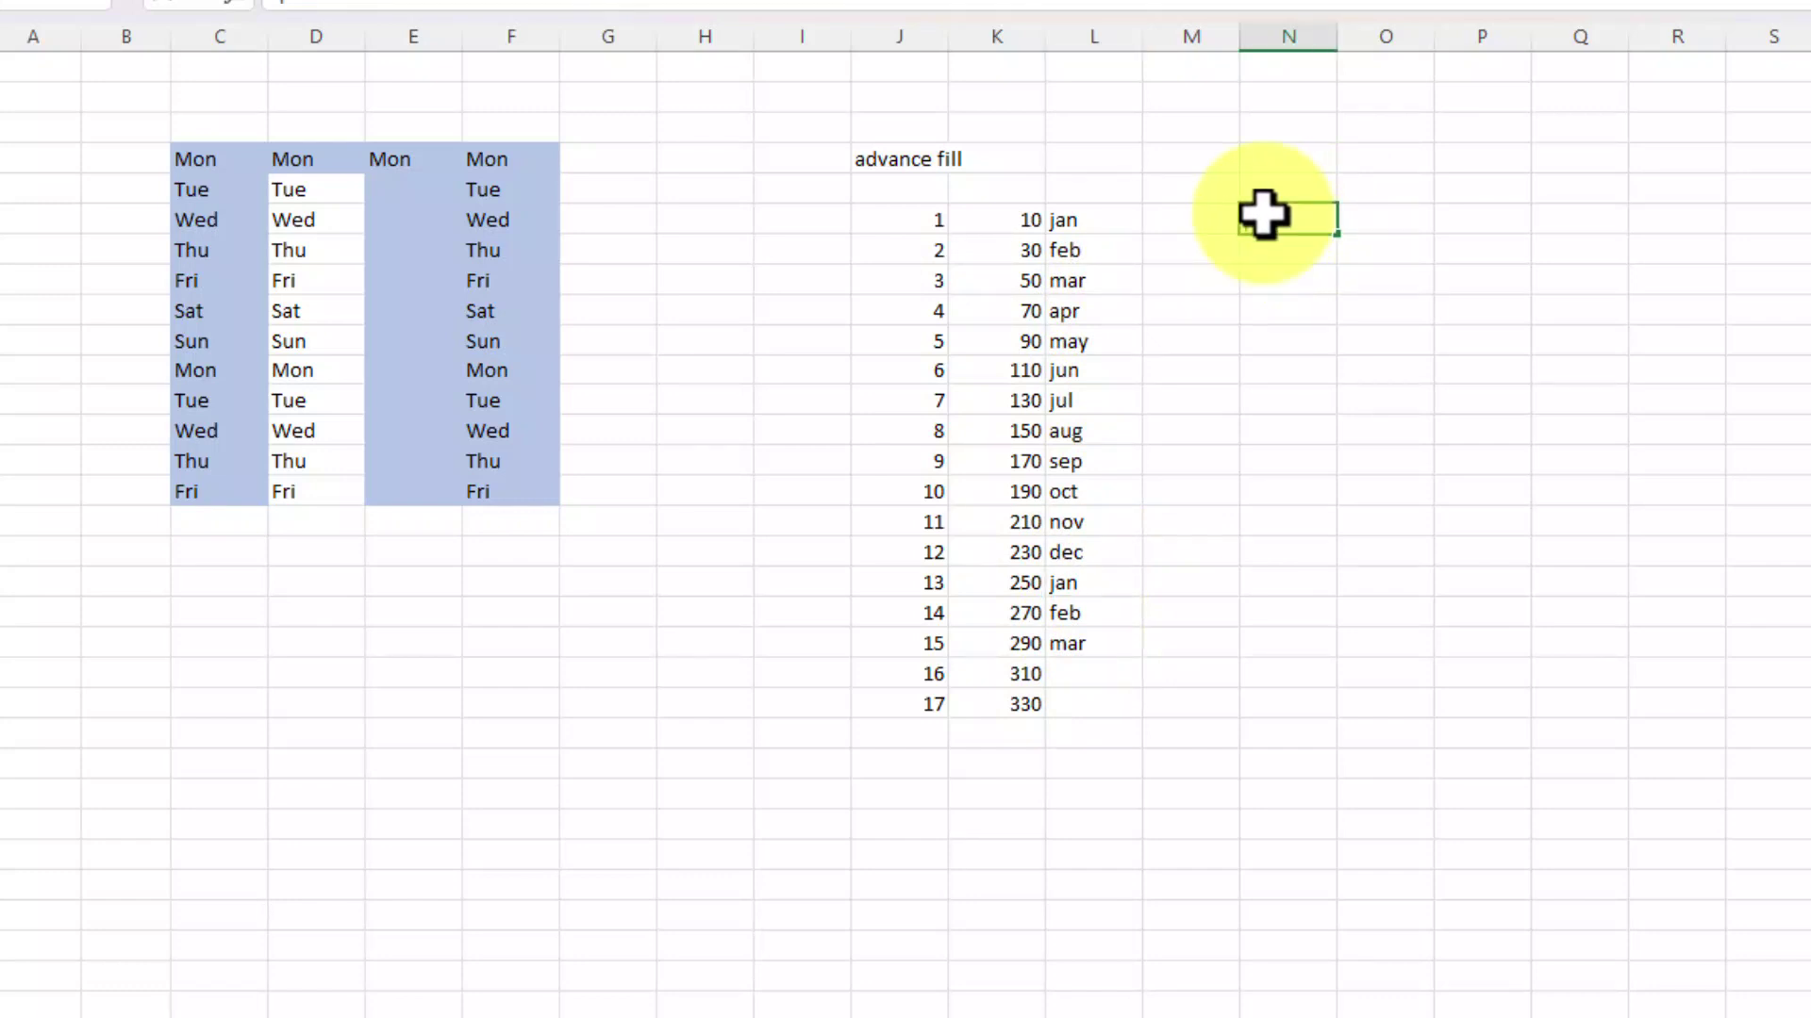
pyautogui.press('Return')
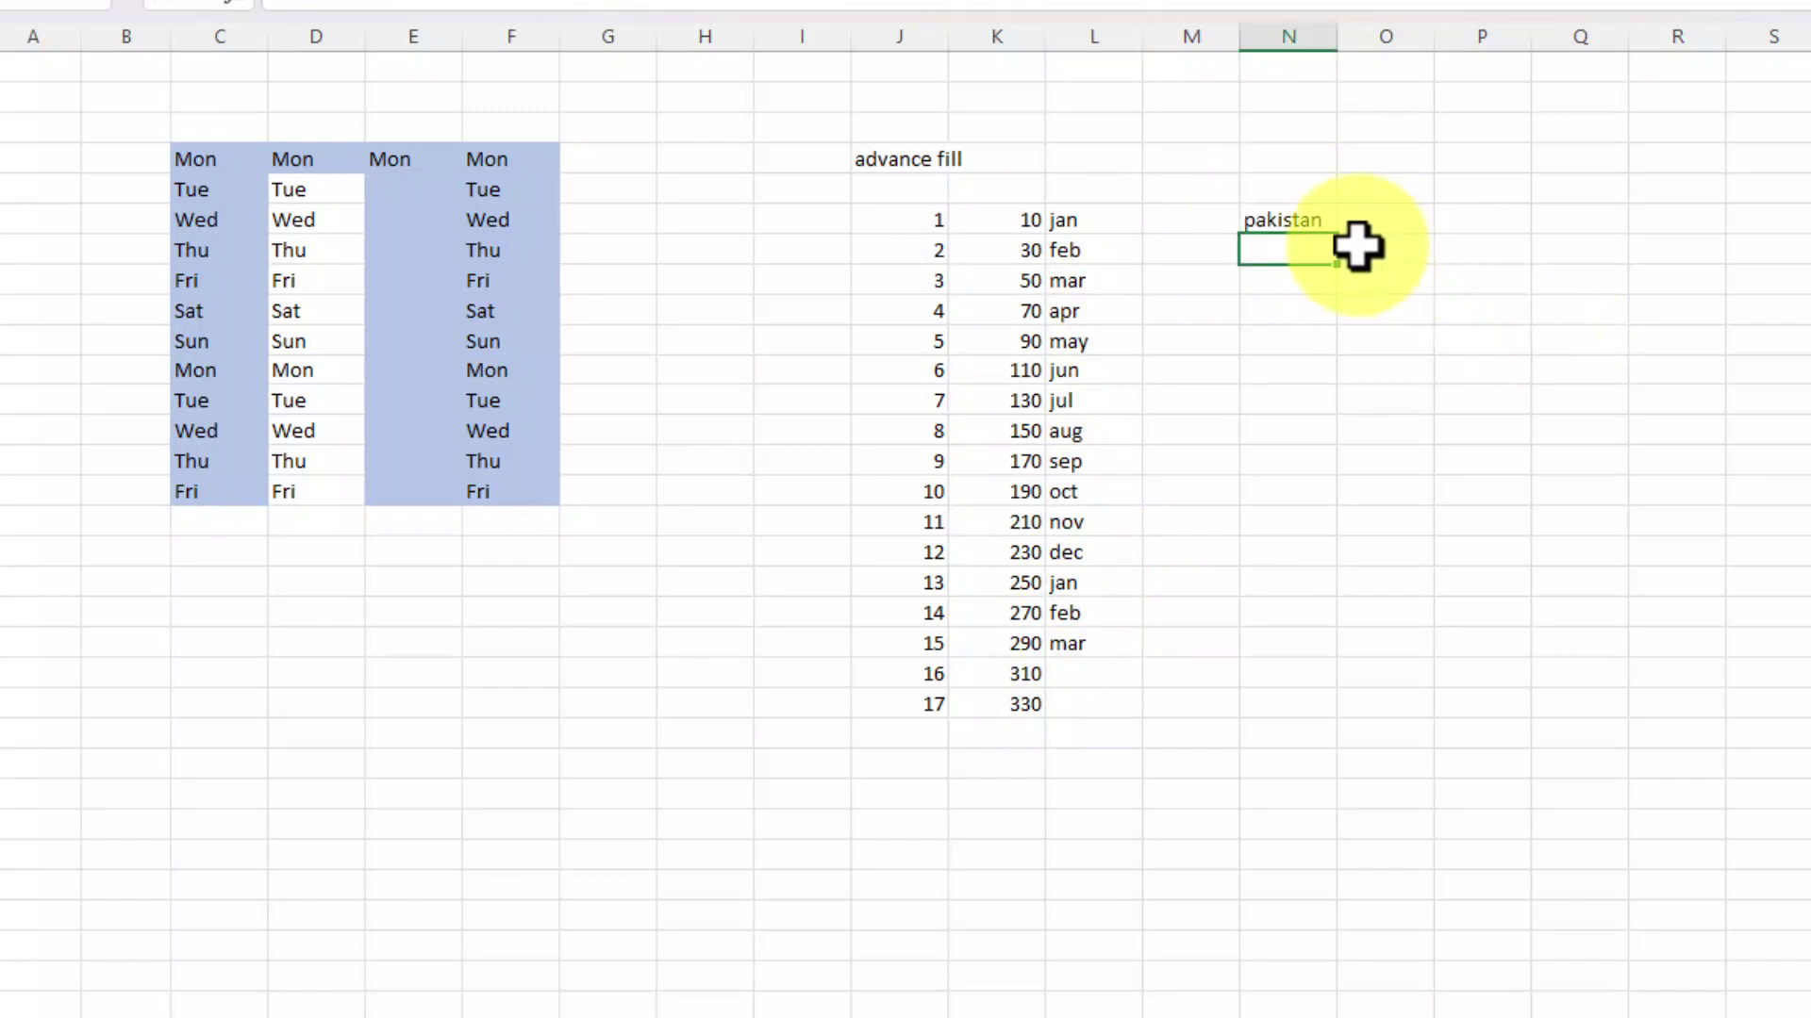
pyautogui.click(1311, 236)
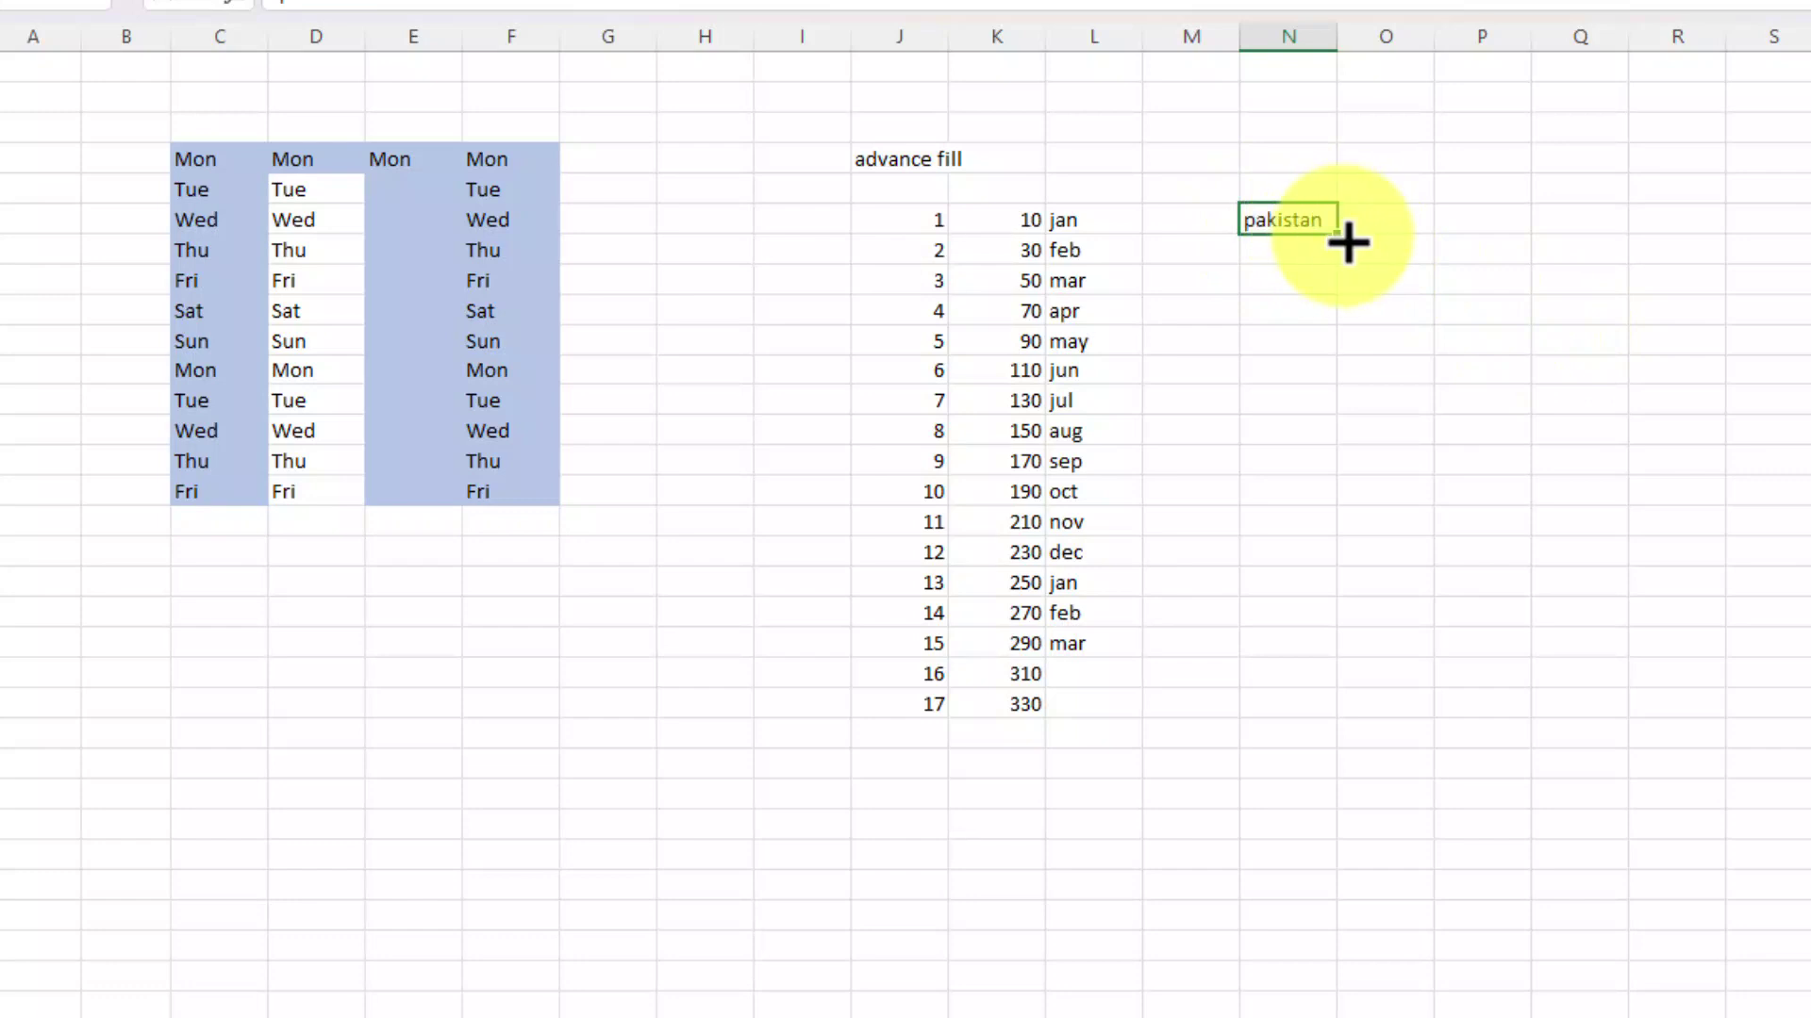
pyautogui.moveTo(1336, 234); pyautogui.dragTo(1356, 686)
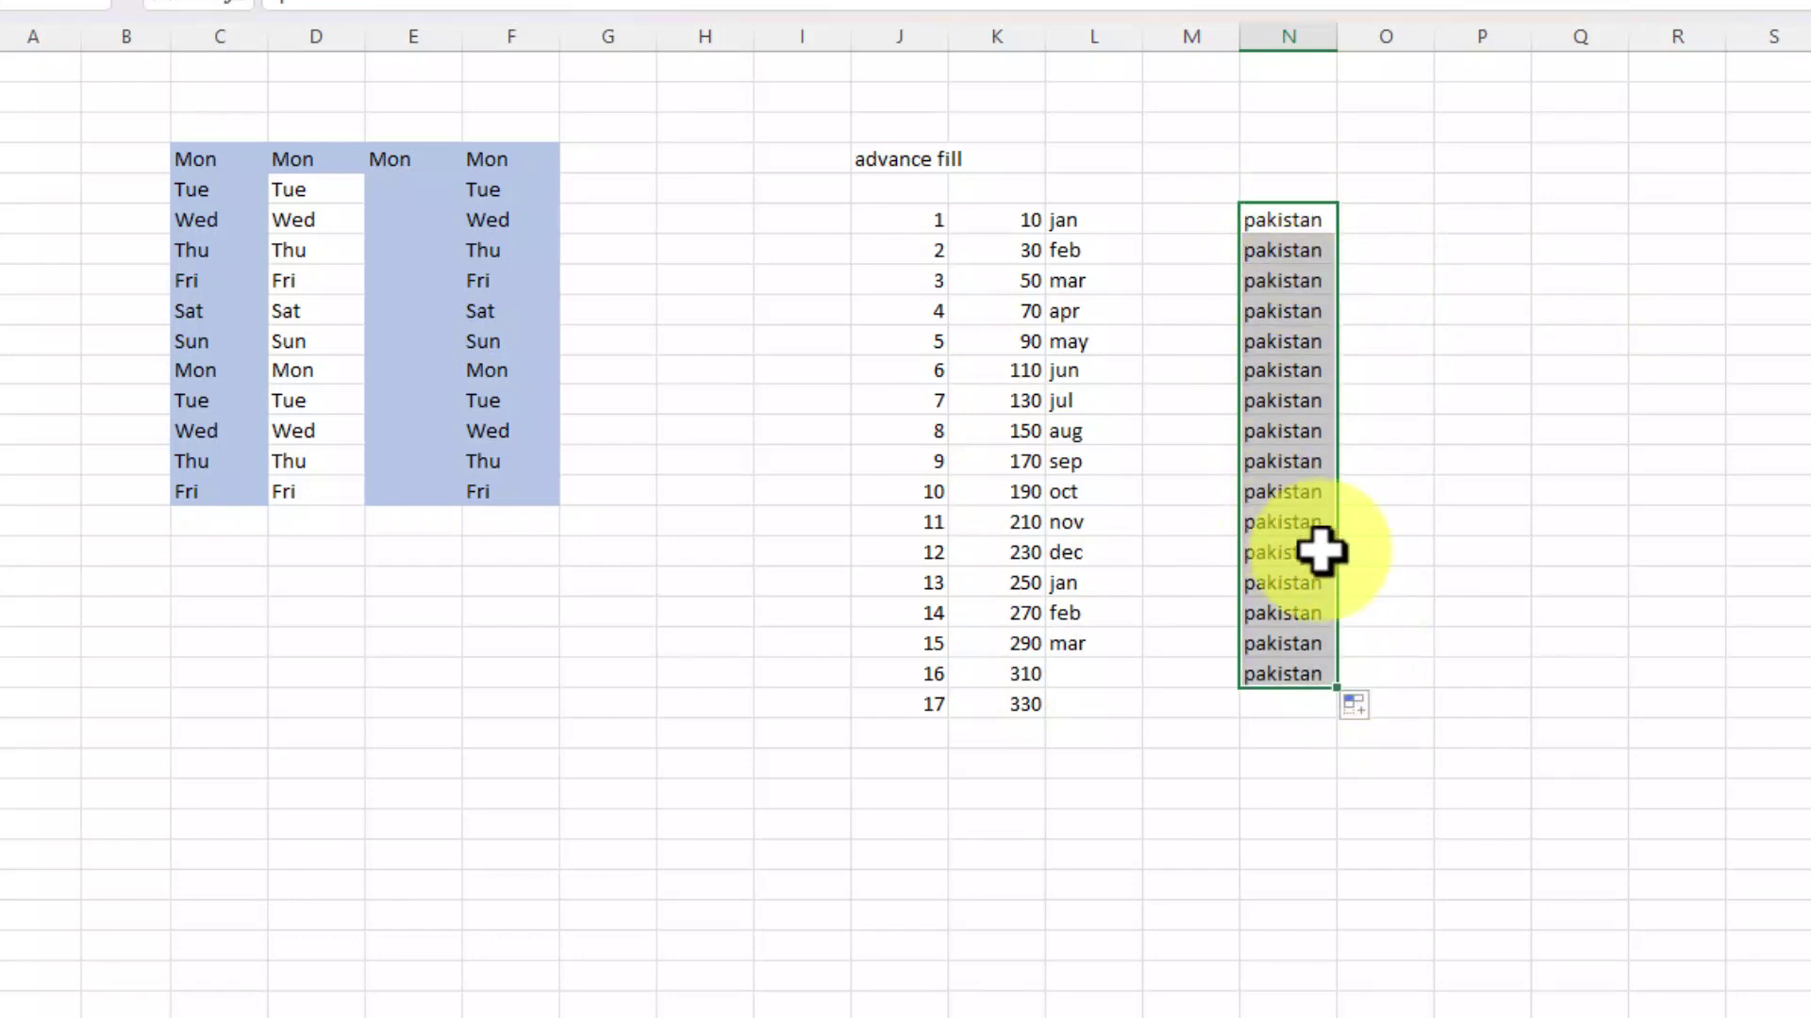
pyautogui.click(1457, 466)
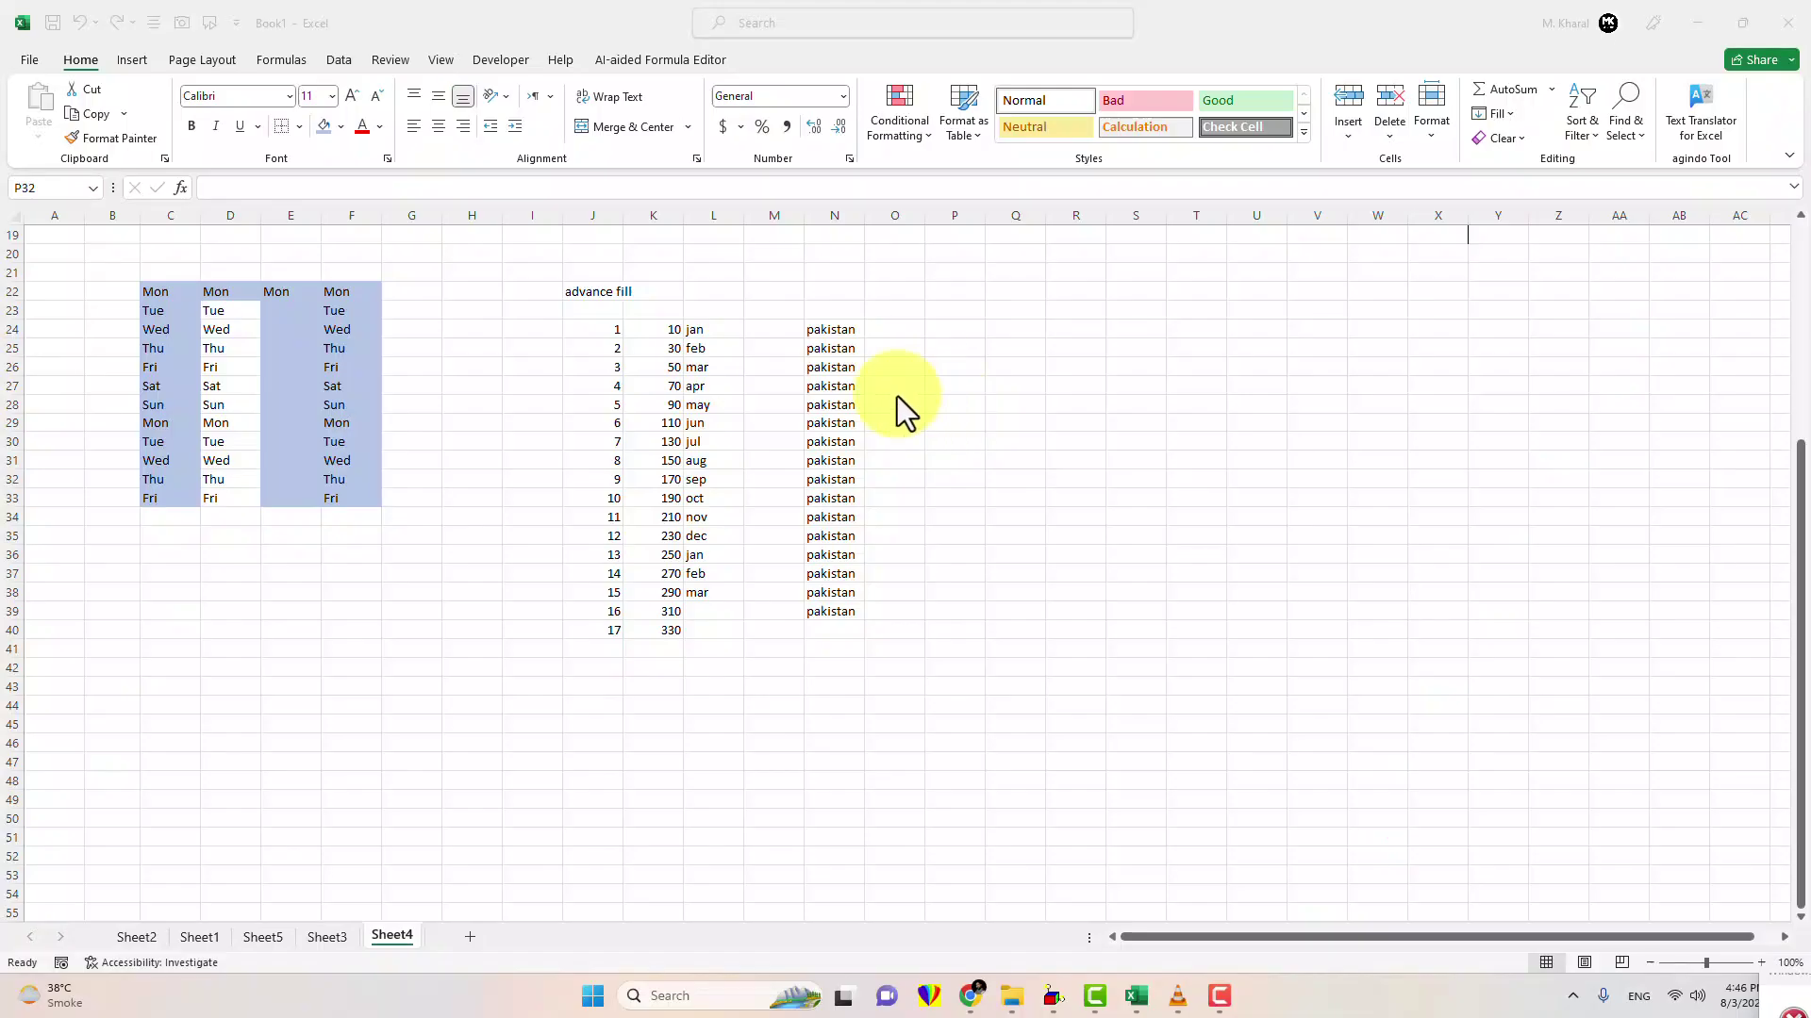
# Step: Open Excel Options' Advanced settings and the Edit Custom Lists dialog
pyautogui.click(28, 63)
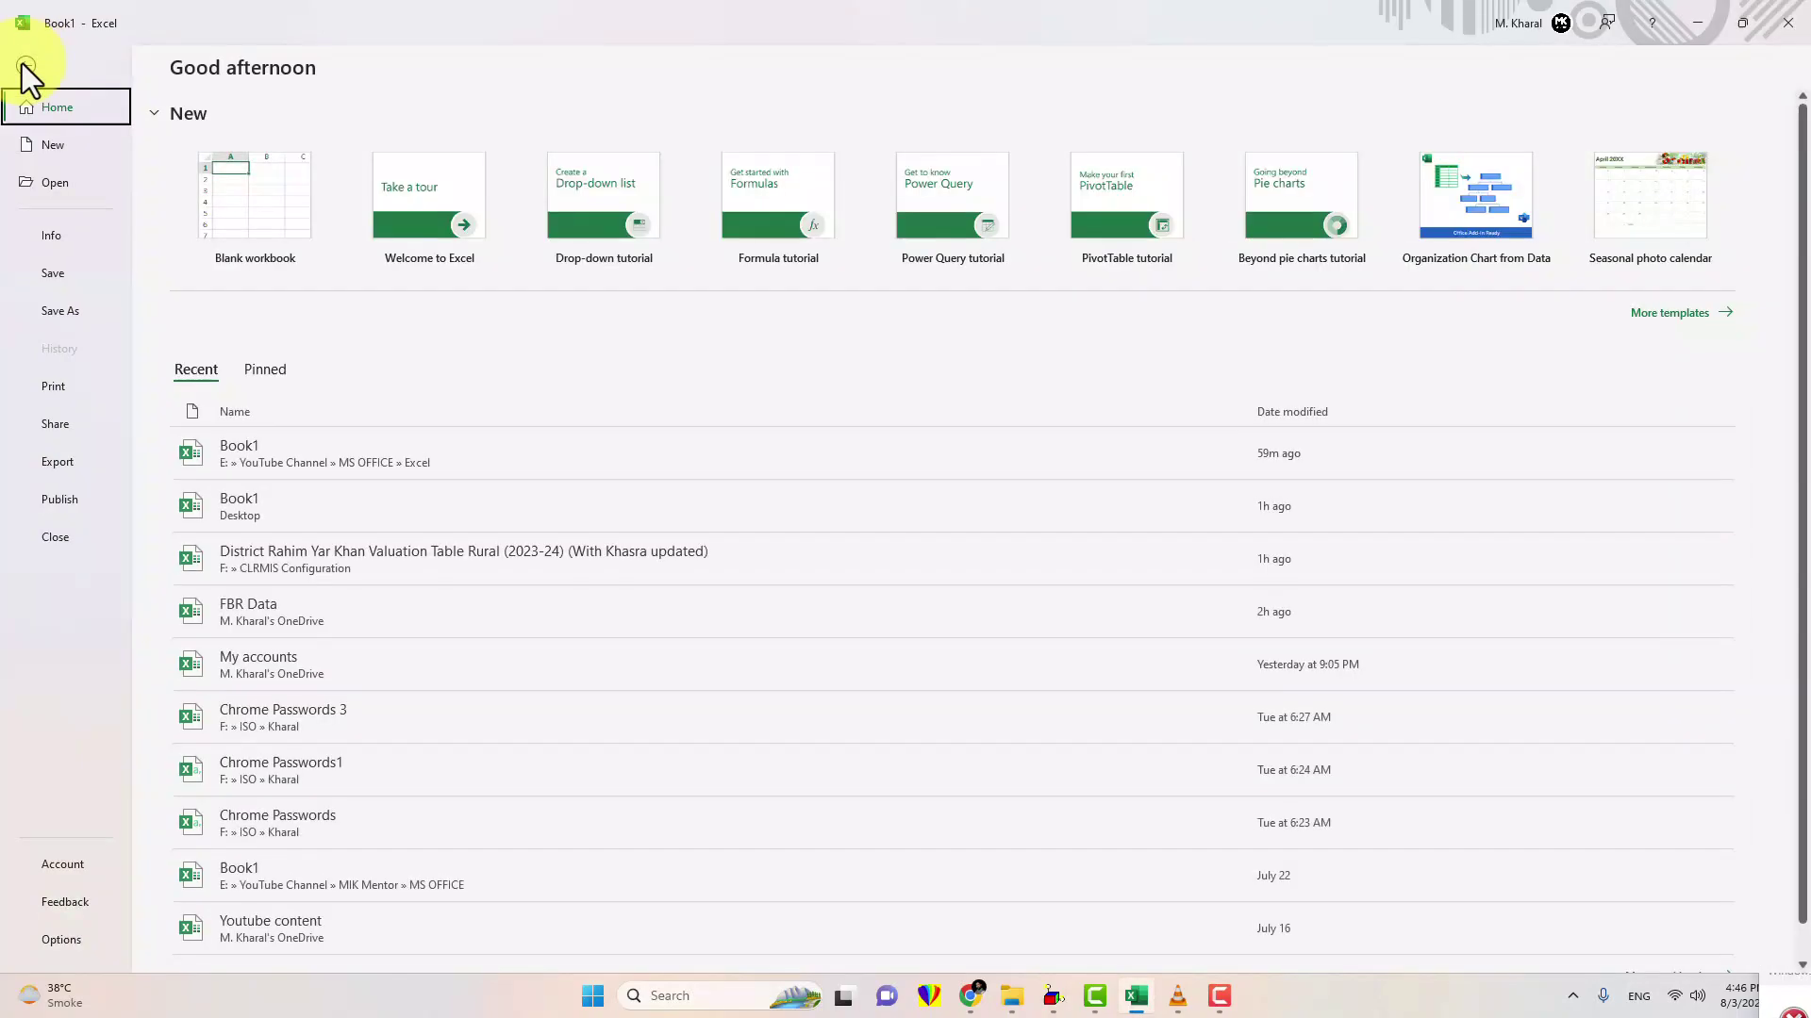
pyautogui.click(75, 939)
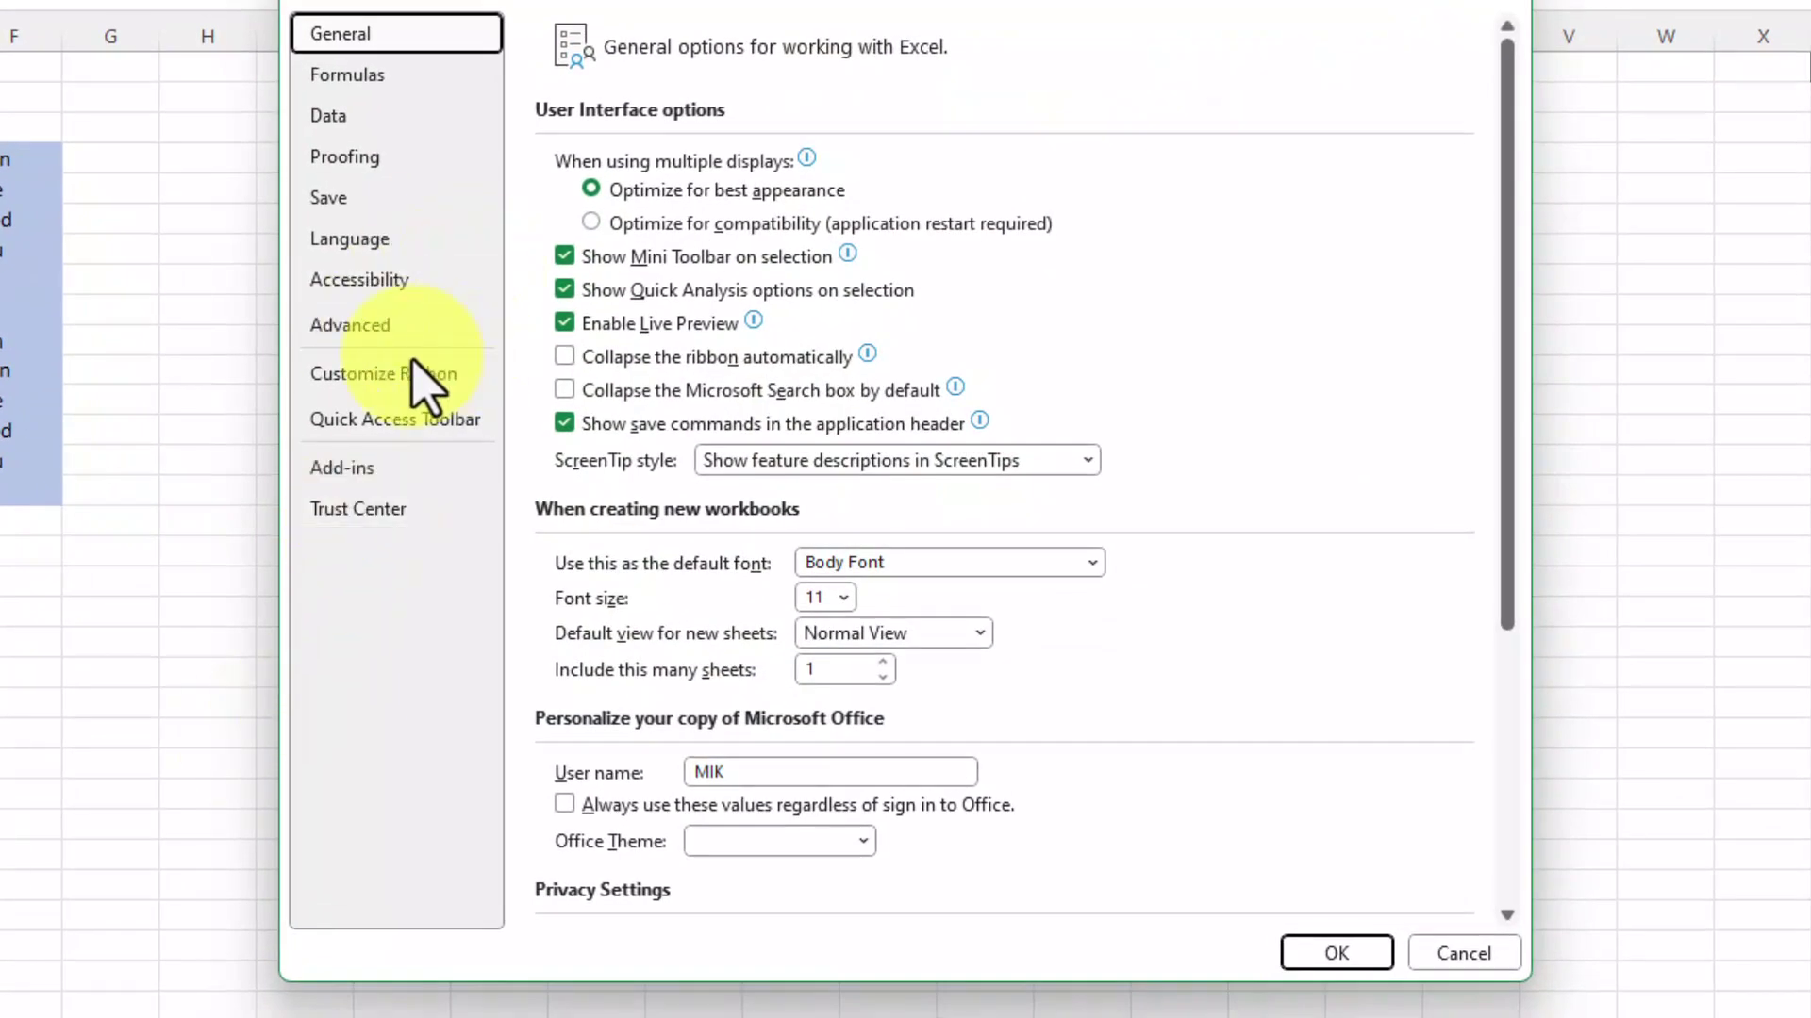
pyautogui.click(370, 328)
pyautogui.scroll(-5, 1146, 452)
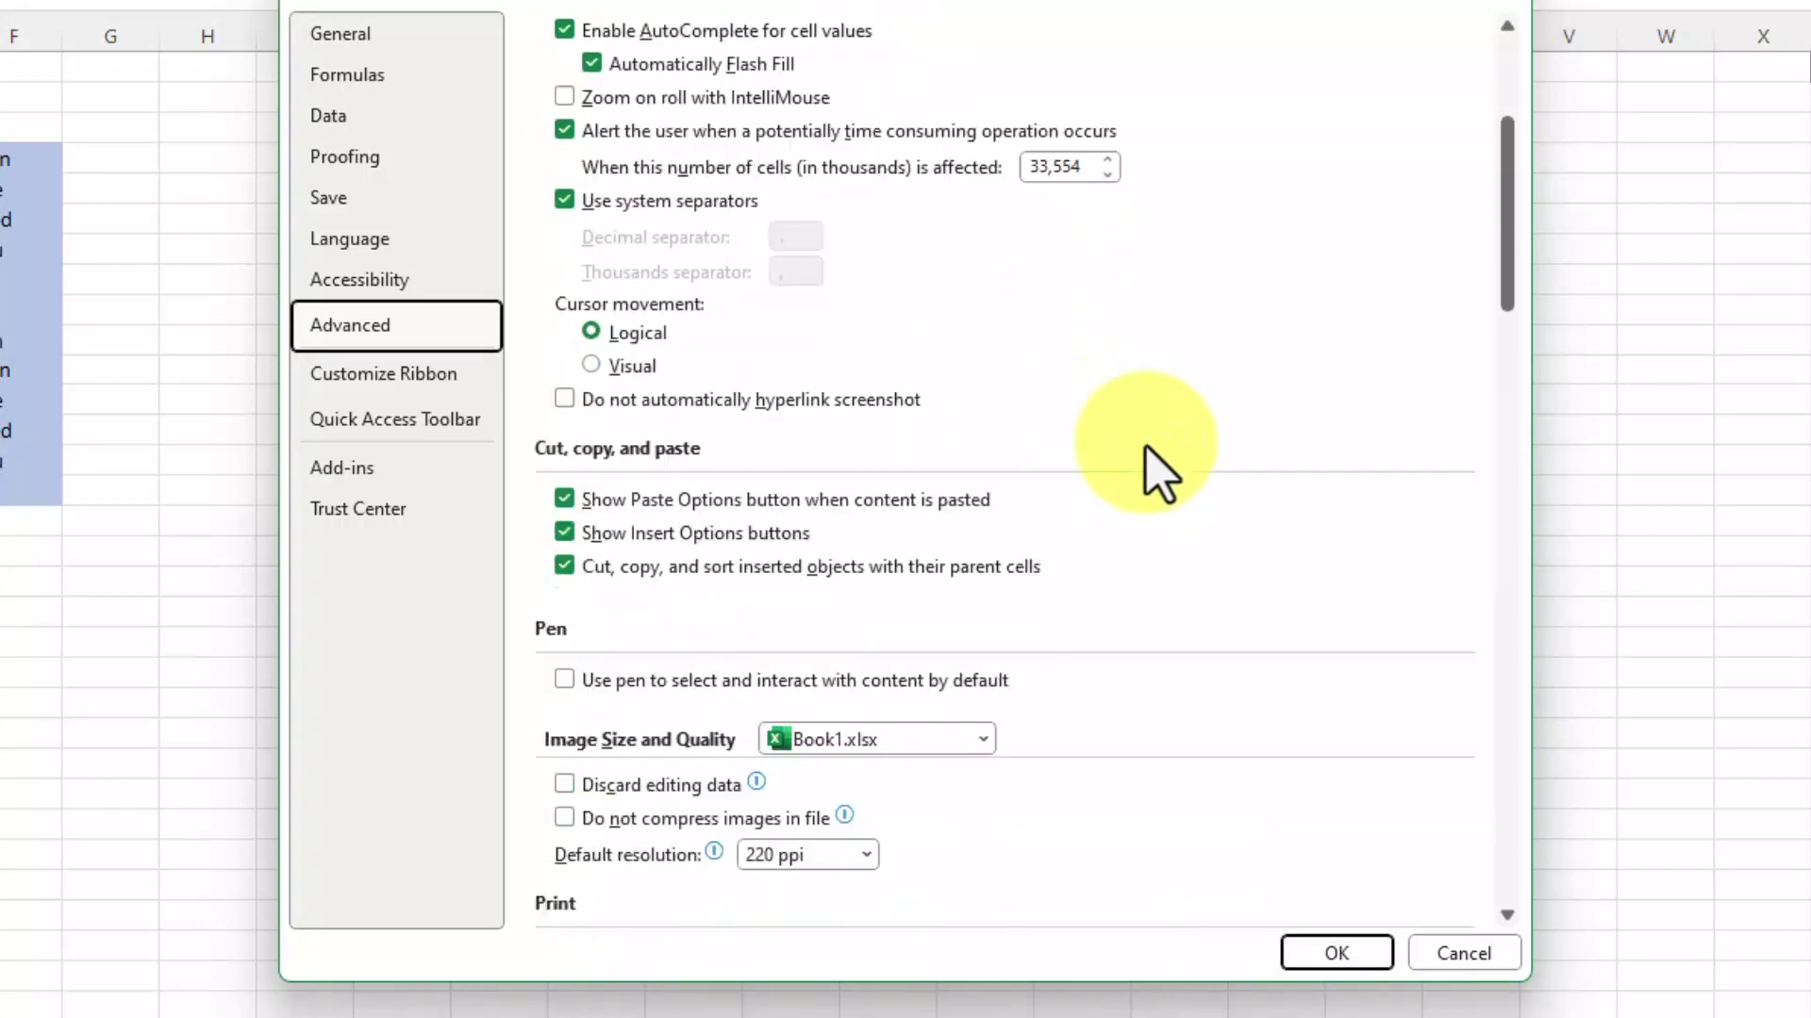
pyautogui.scroll(-3, 1149, 453)
pyautogui.scroll(-5, 1148, 453)
pyautogui.scroll(-5, 1148, 453)
pyautogui.scroll(-3, 1155, 415)
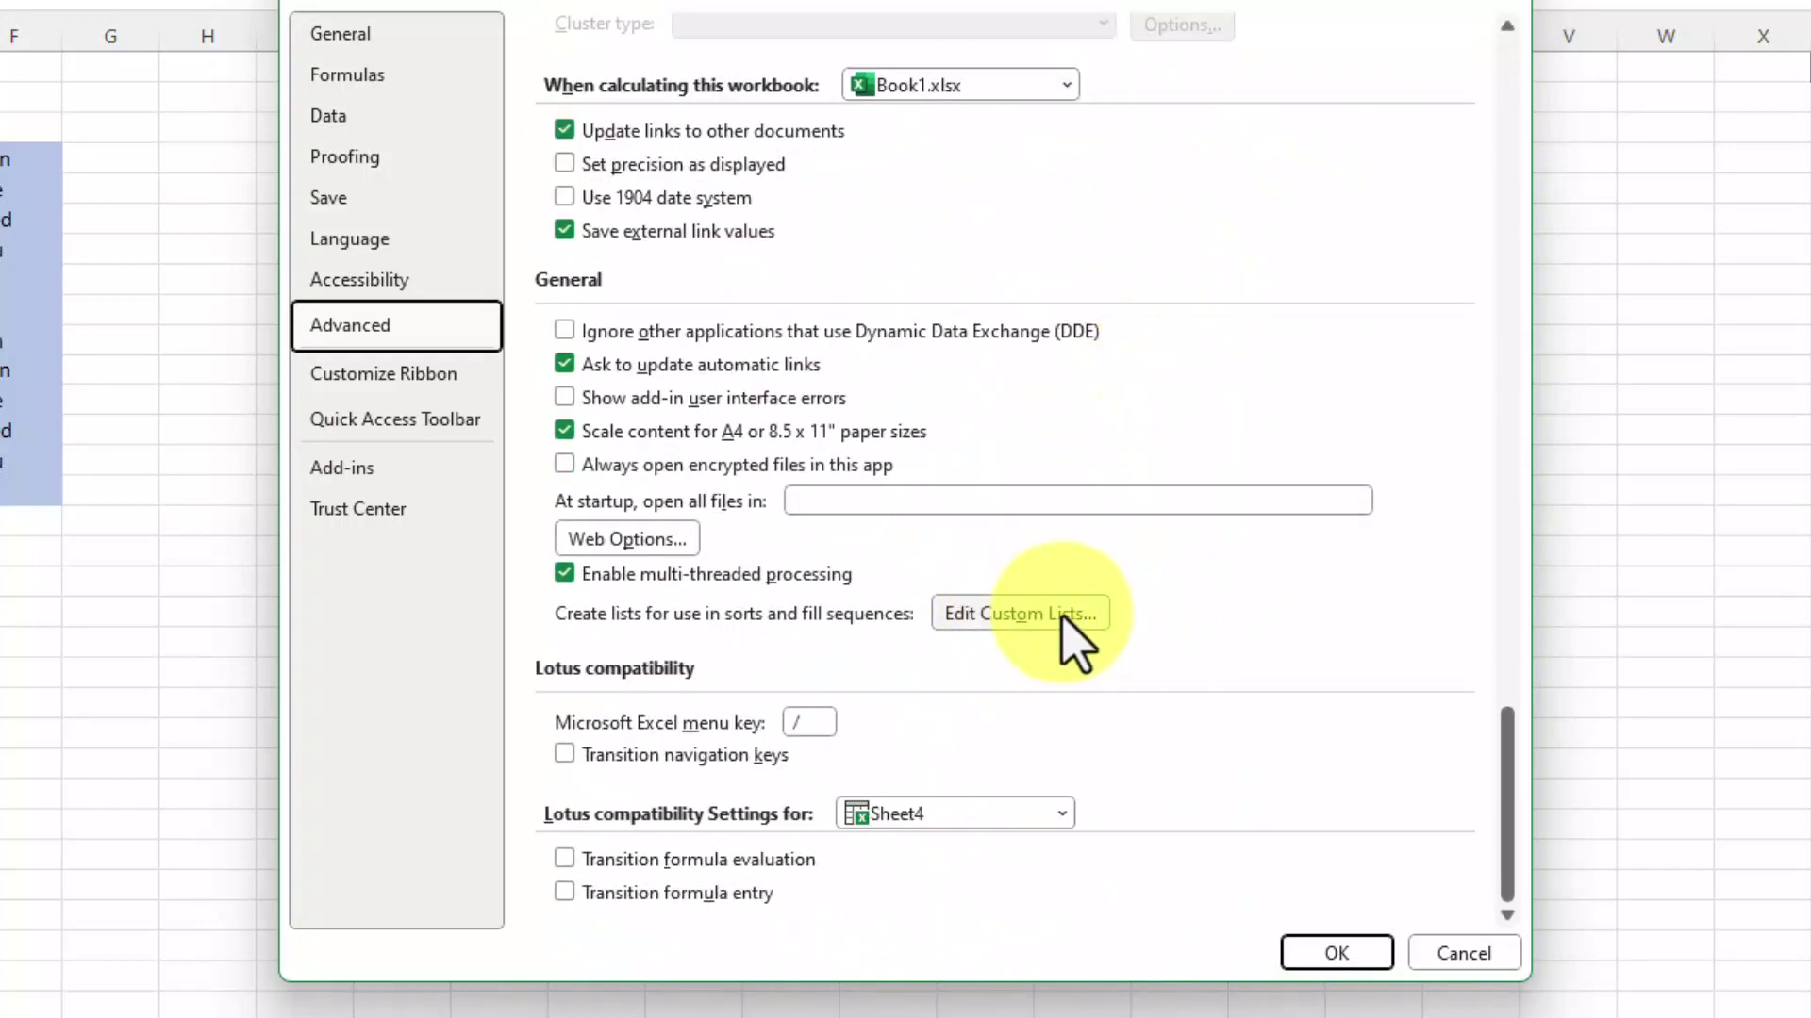
pyautogui.click(960, 615)
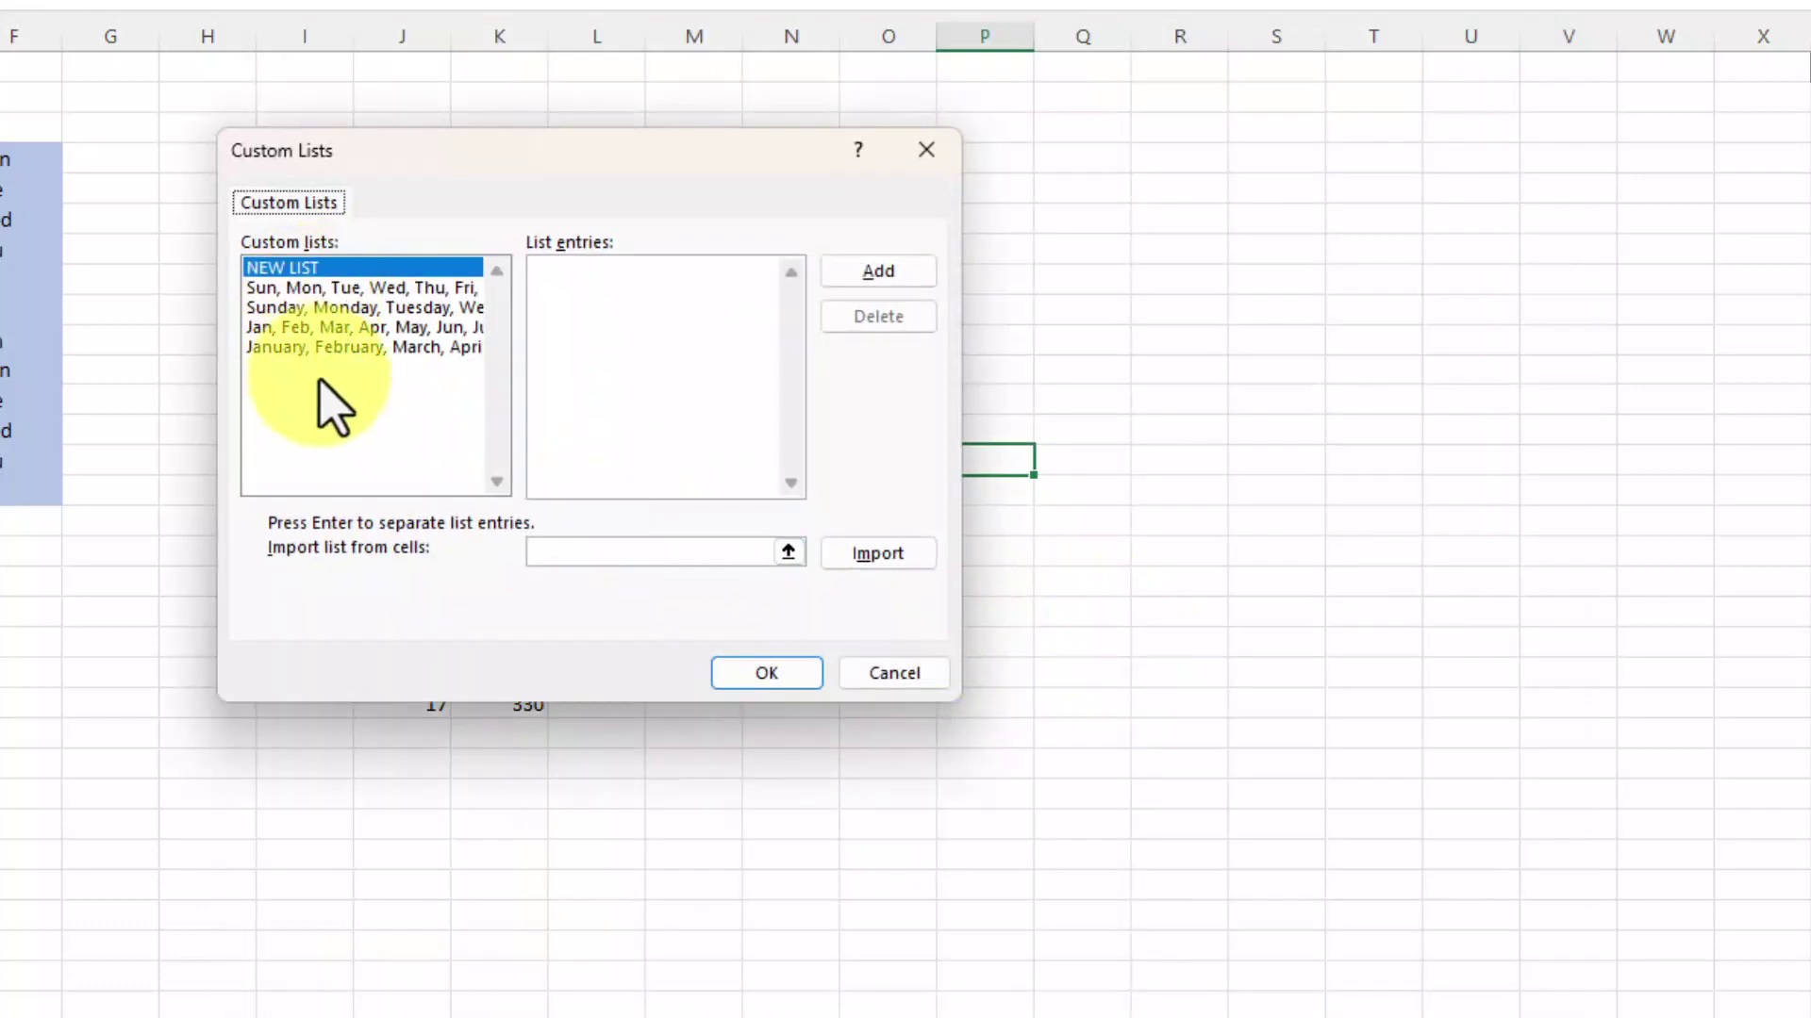
# Step: Add the list Pakistan, Iran, China, Arabia, Afghanistan and close both dialogs
pyautogui.click(621, 302)
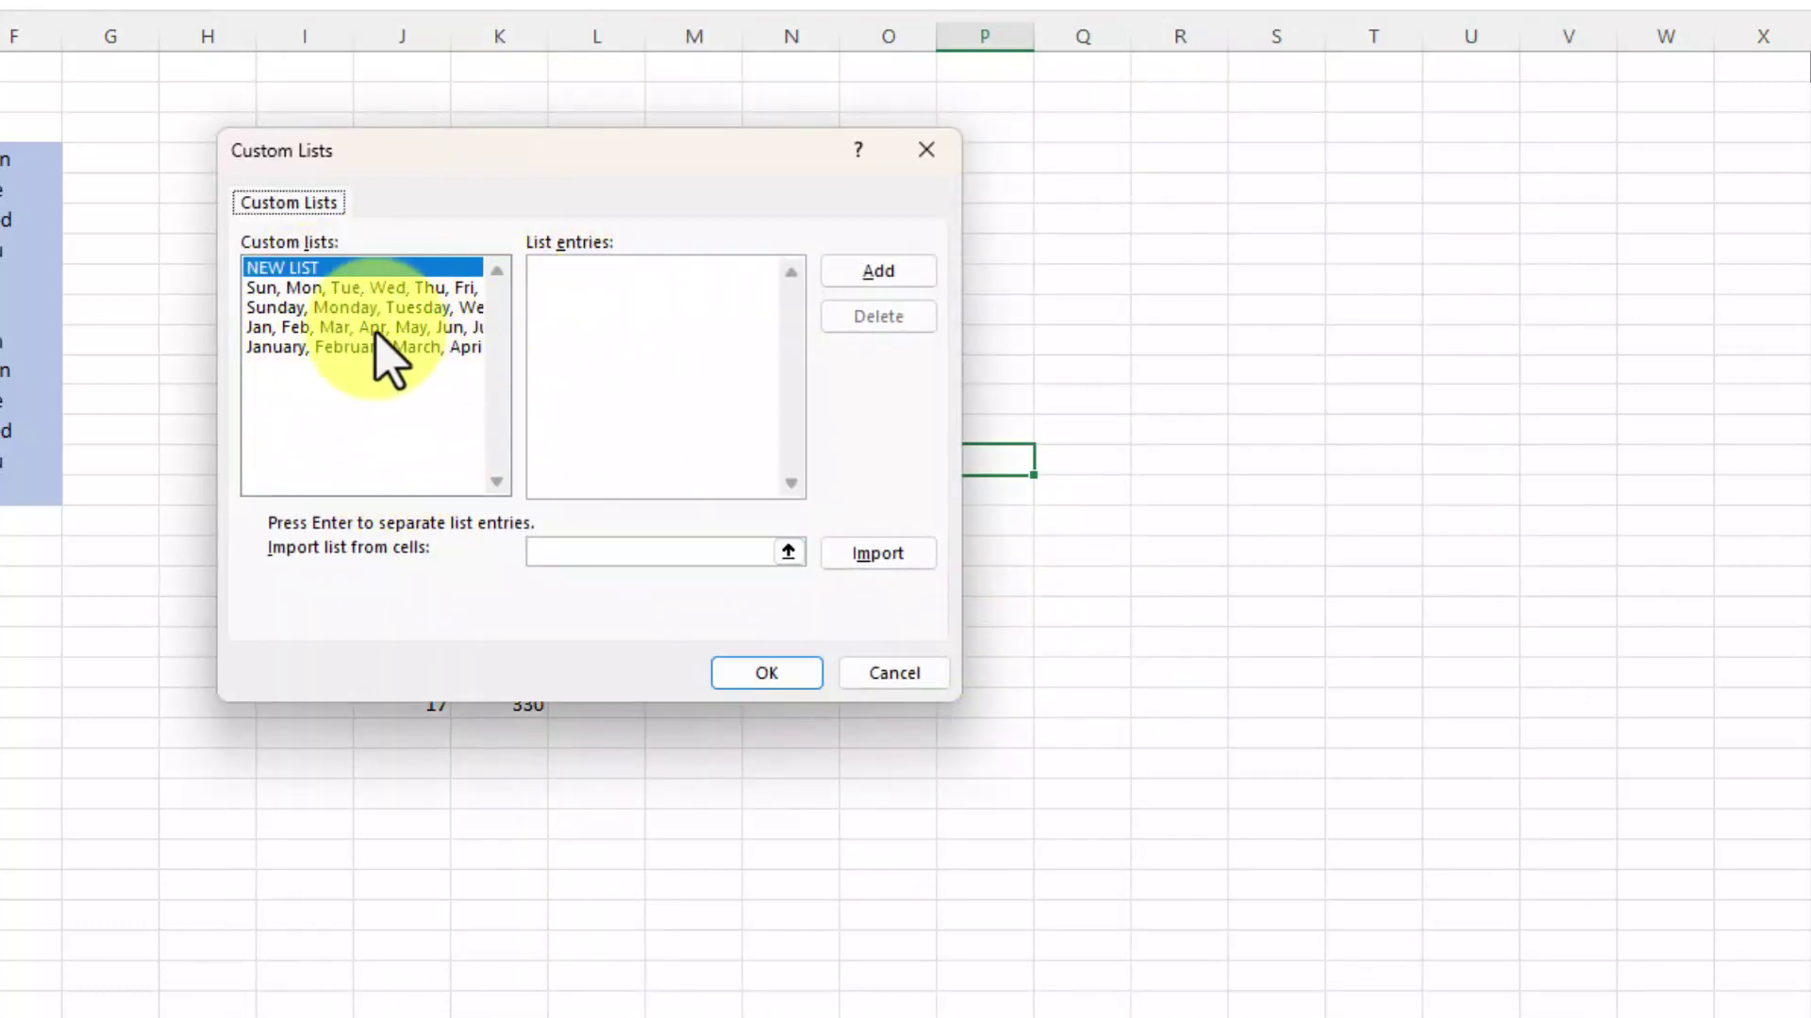
pyautogui.click(571, 287)
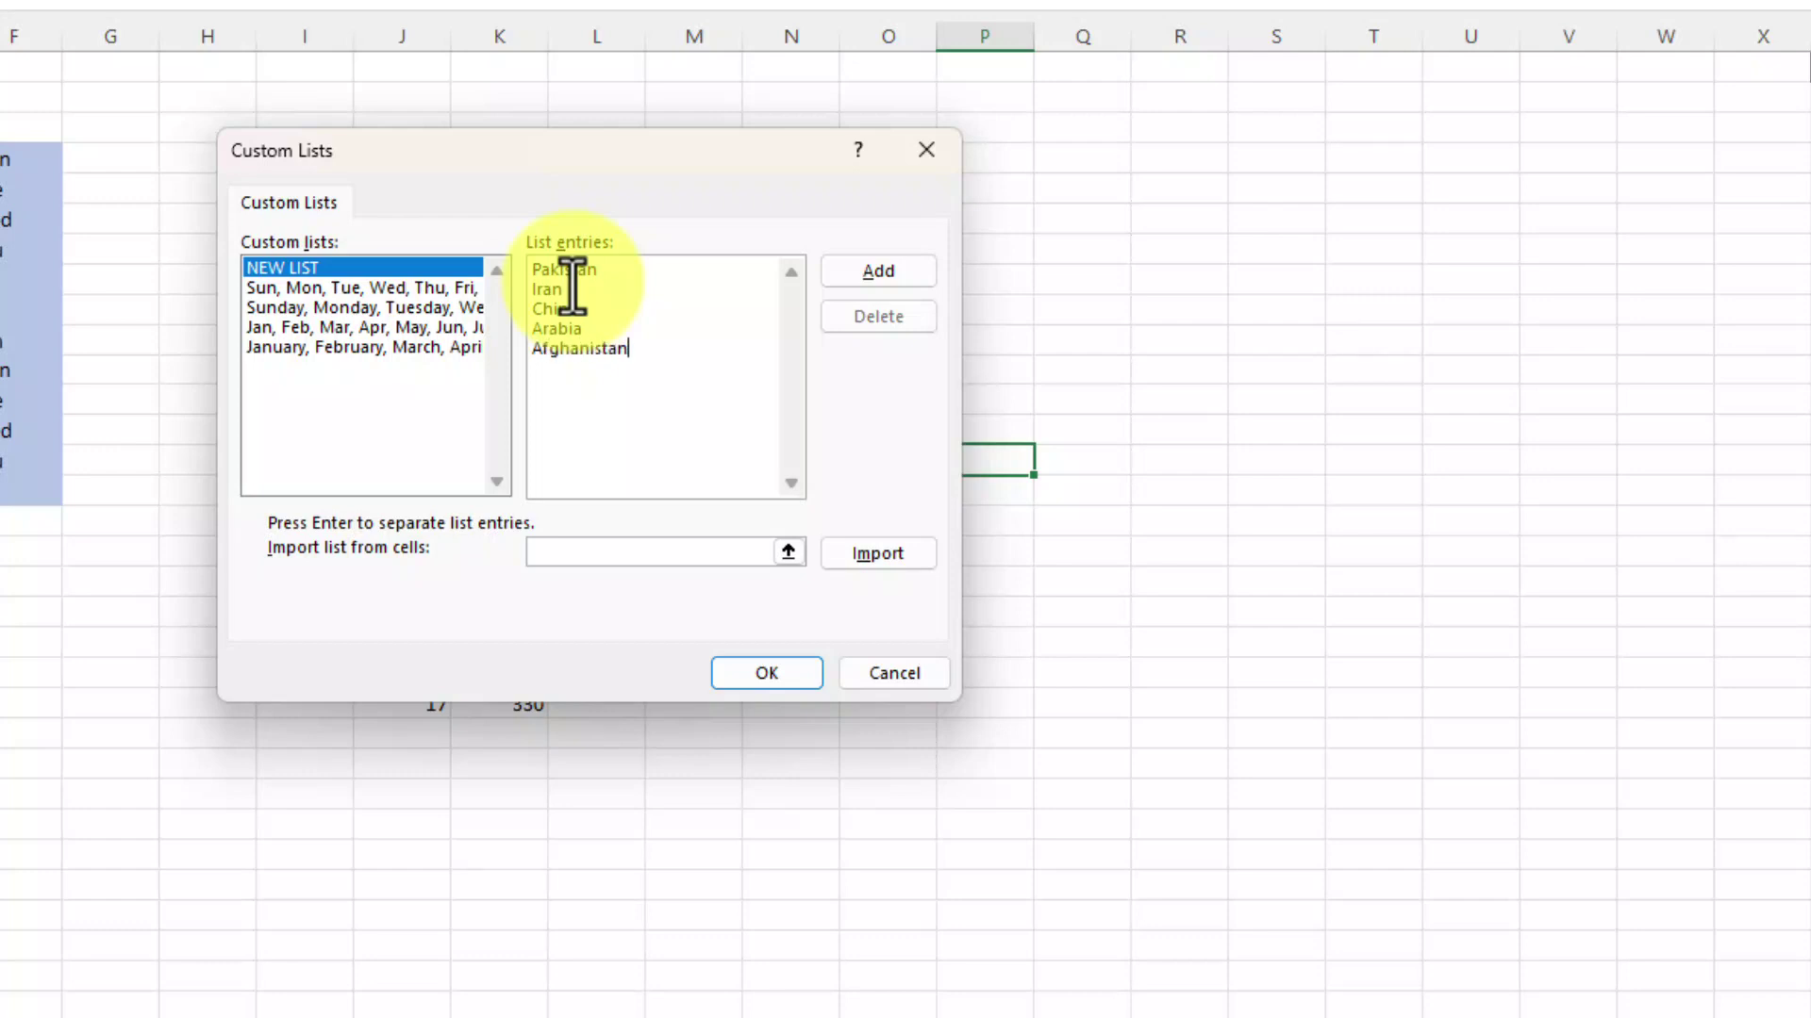
pyautogui.click(877, 274)
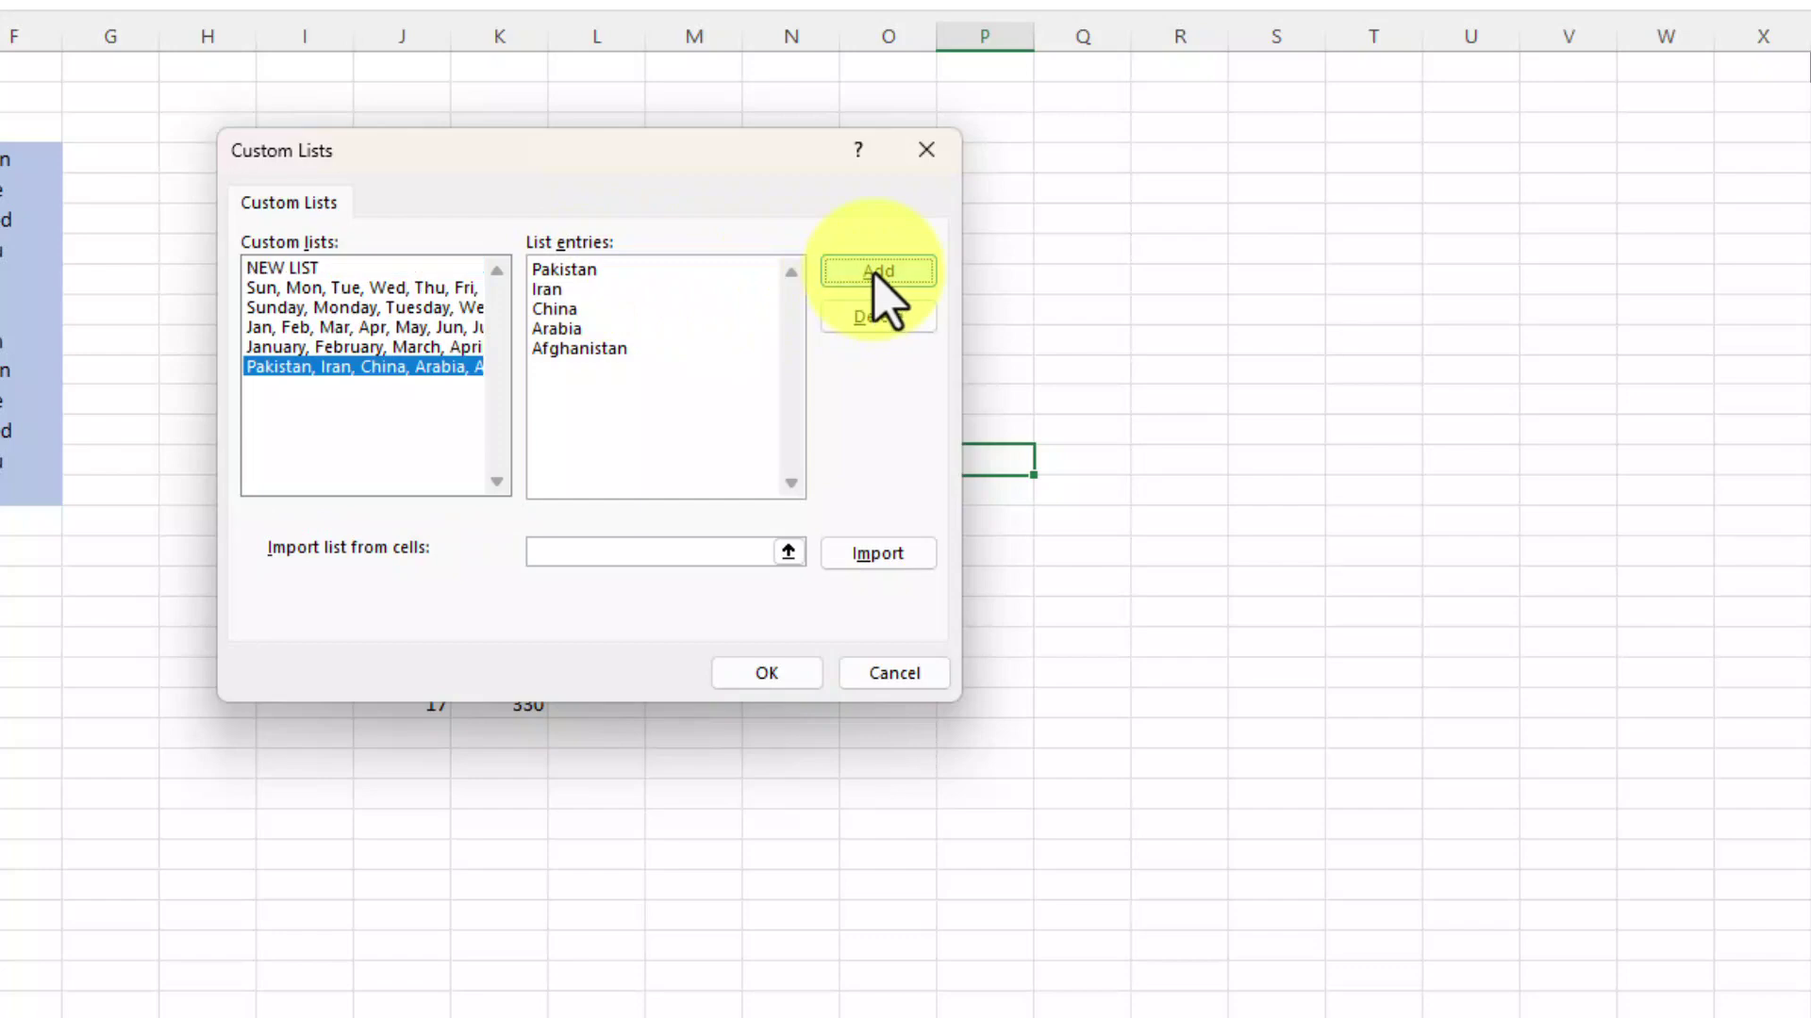
pyautogui.click(769, 673)
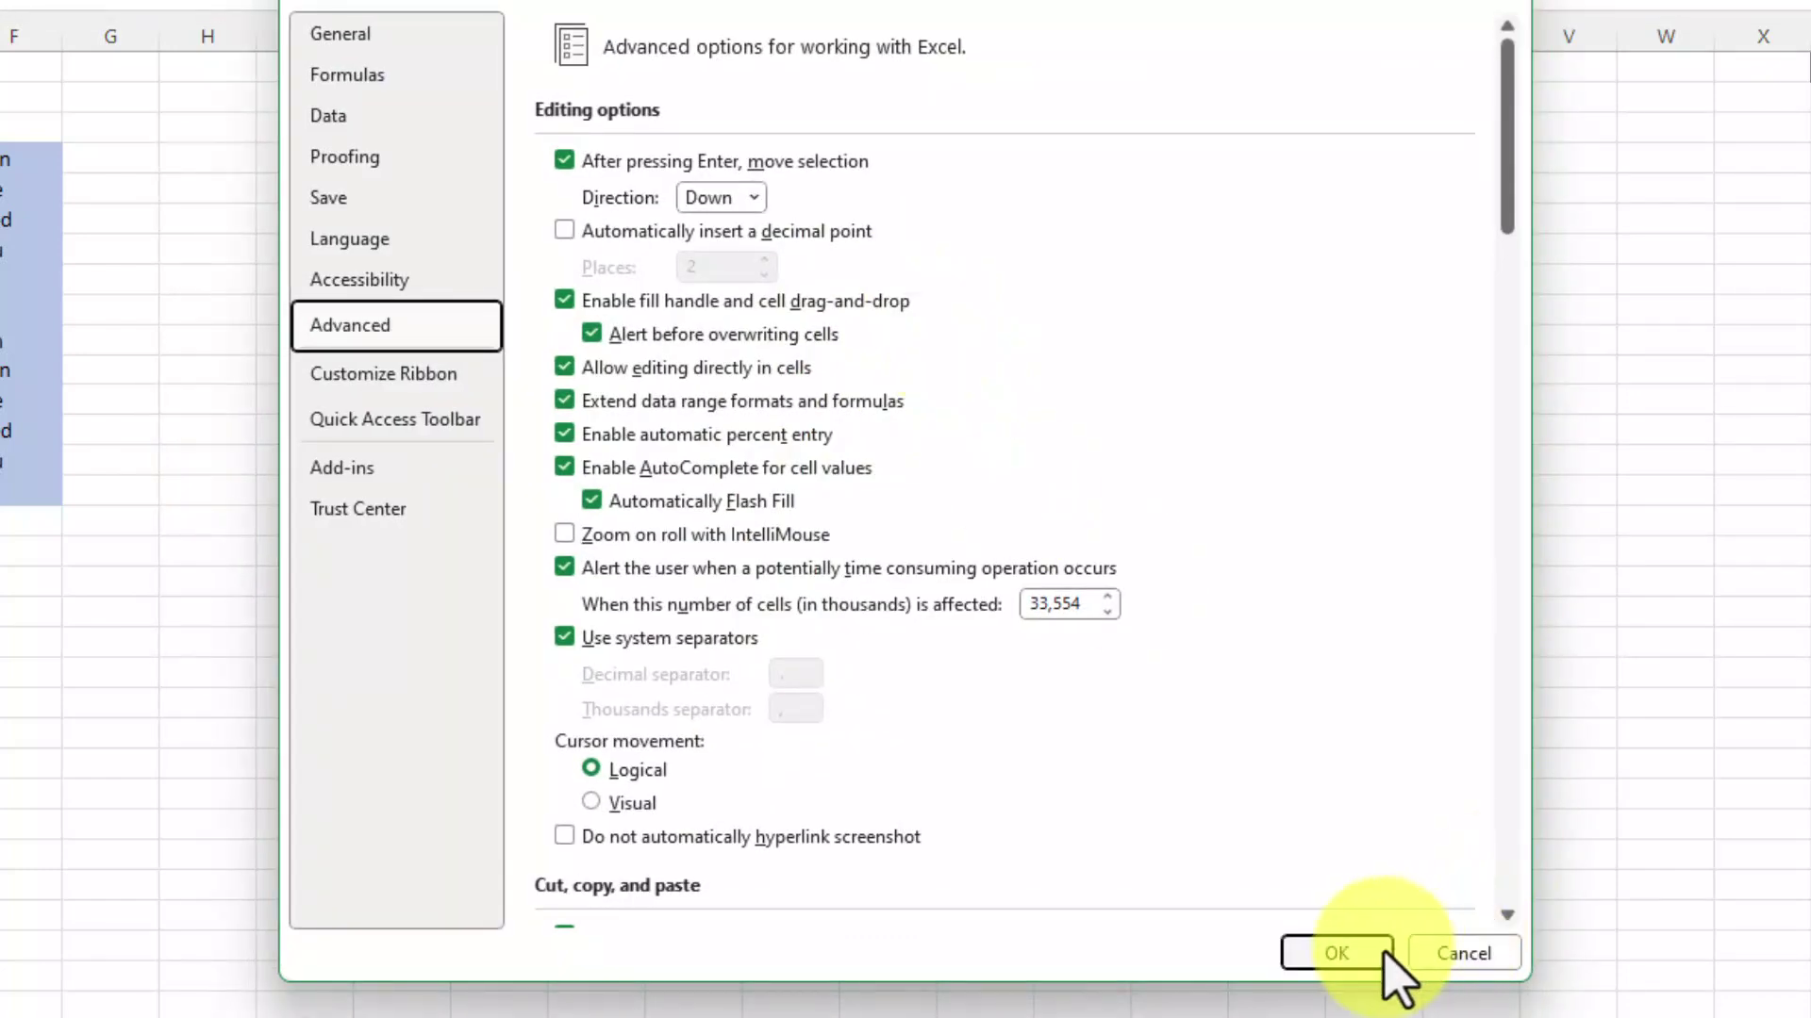
pyautogui.click(1372, 947)
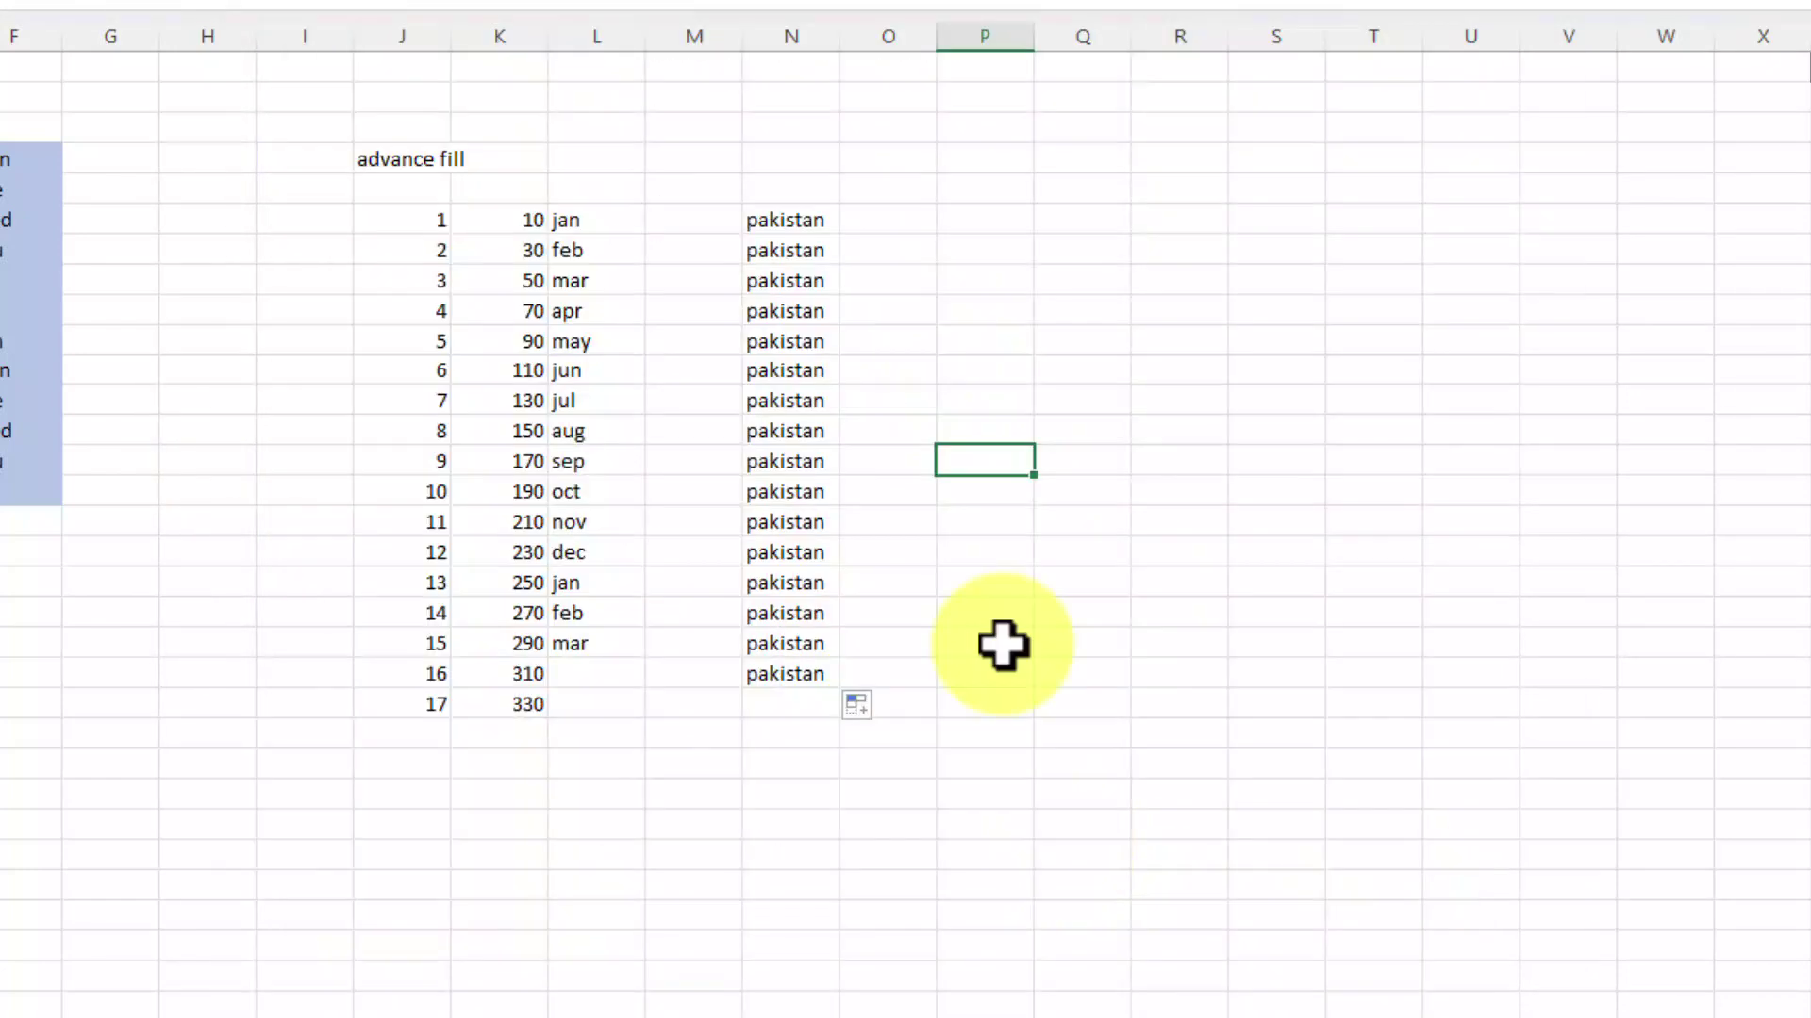
# Step: Enter pakistan in P6 and drag it to row 18 to repeat the country list
pyautogui.click(983, 218)
pyautogui.write('pakistan')
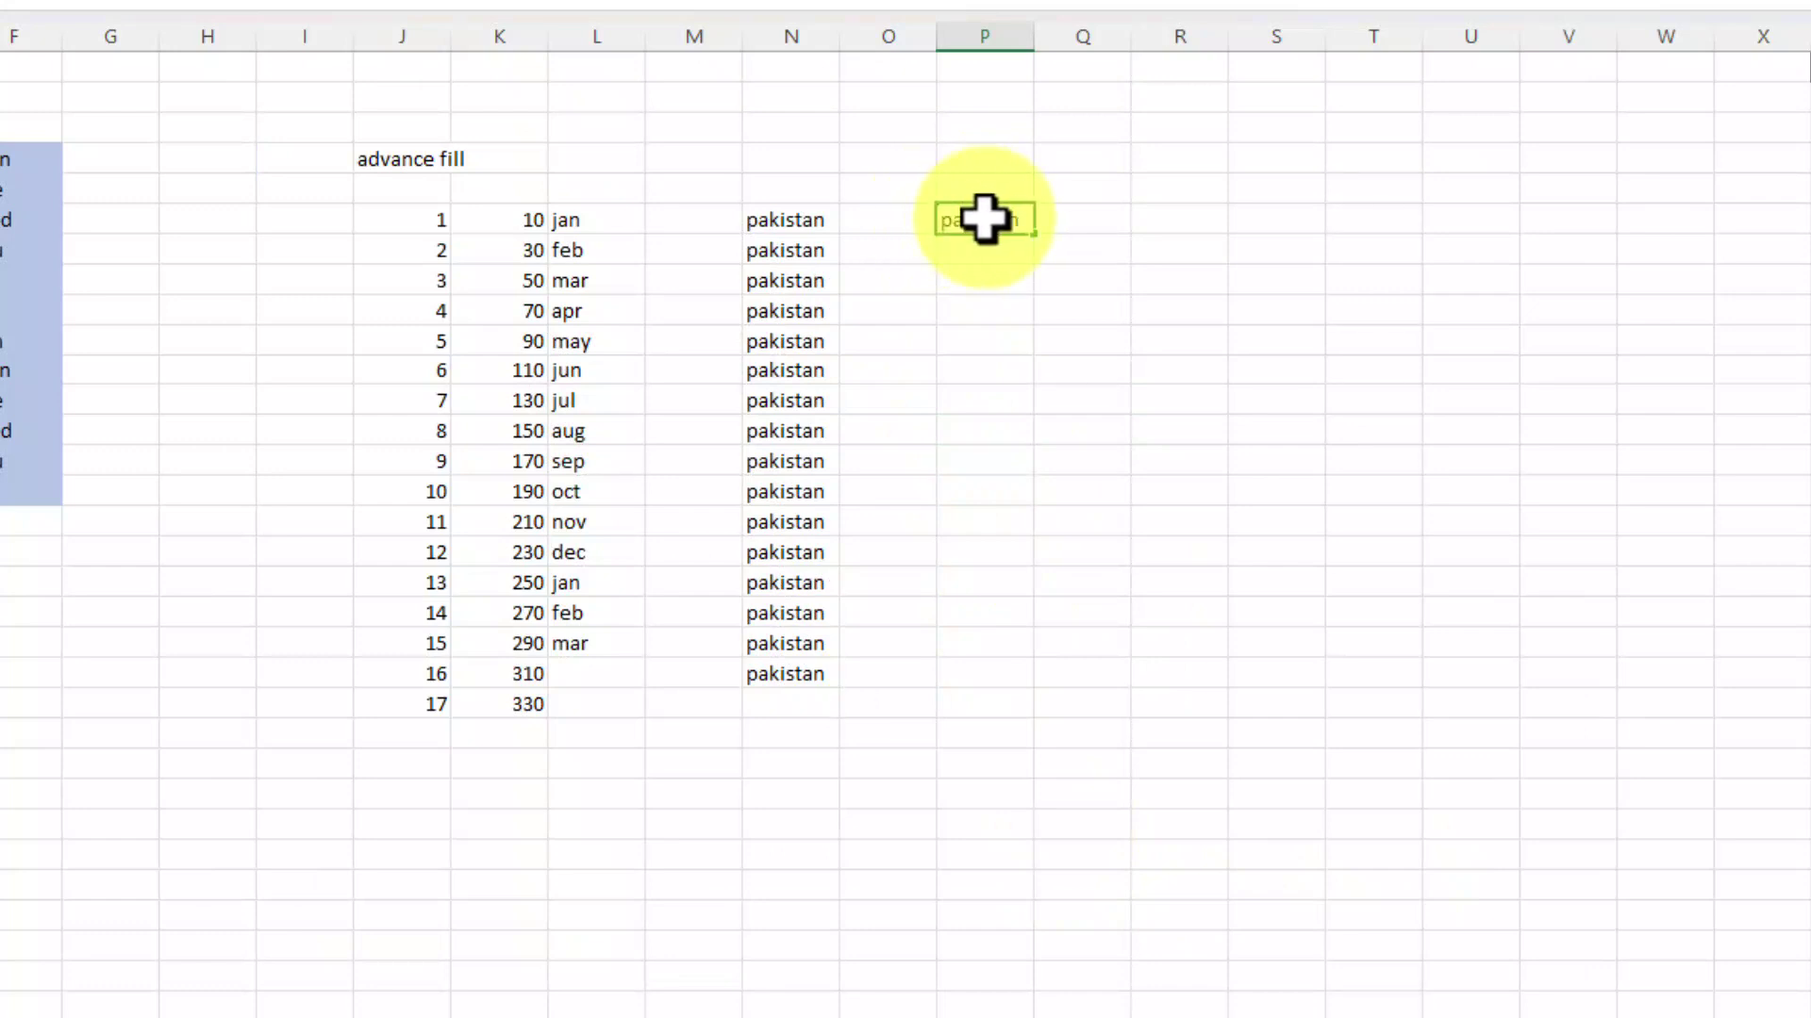
pyautogui.click(983, 215)
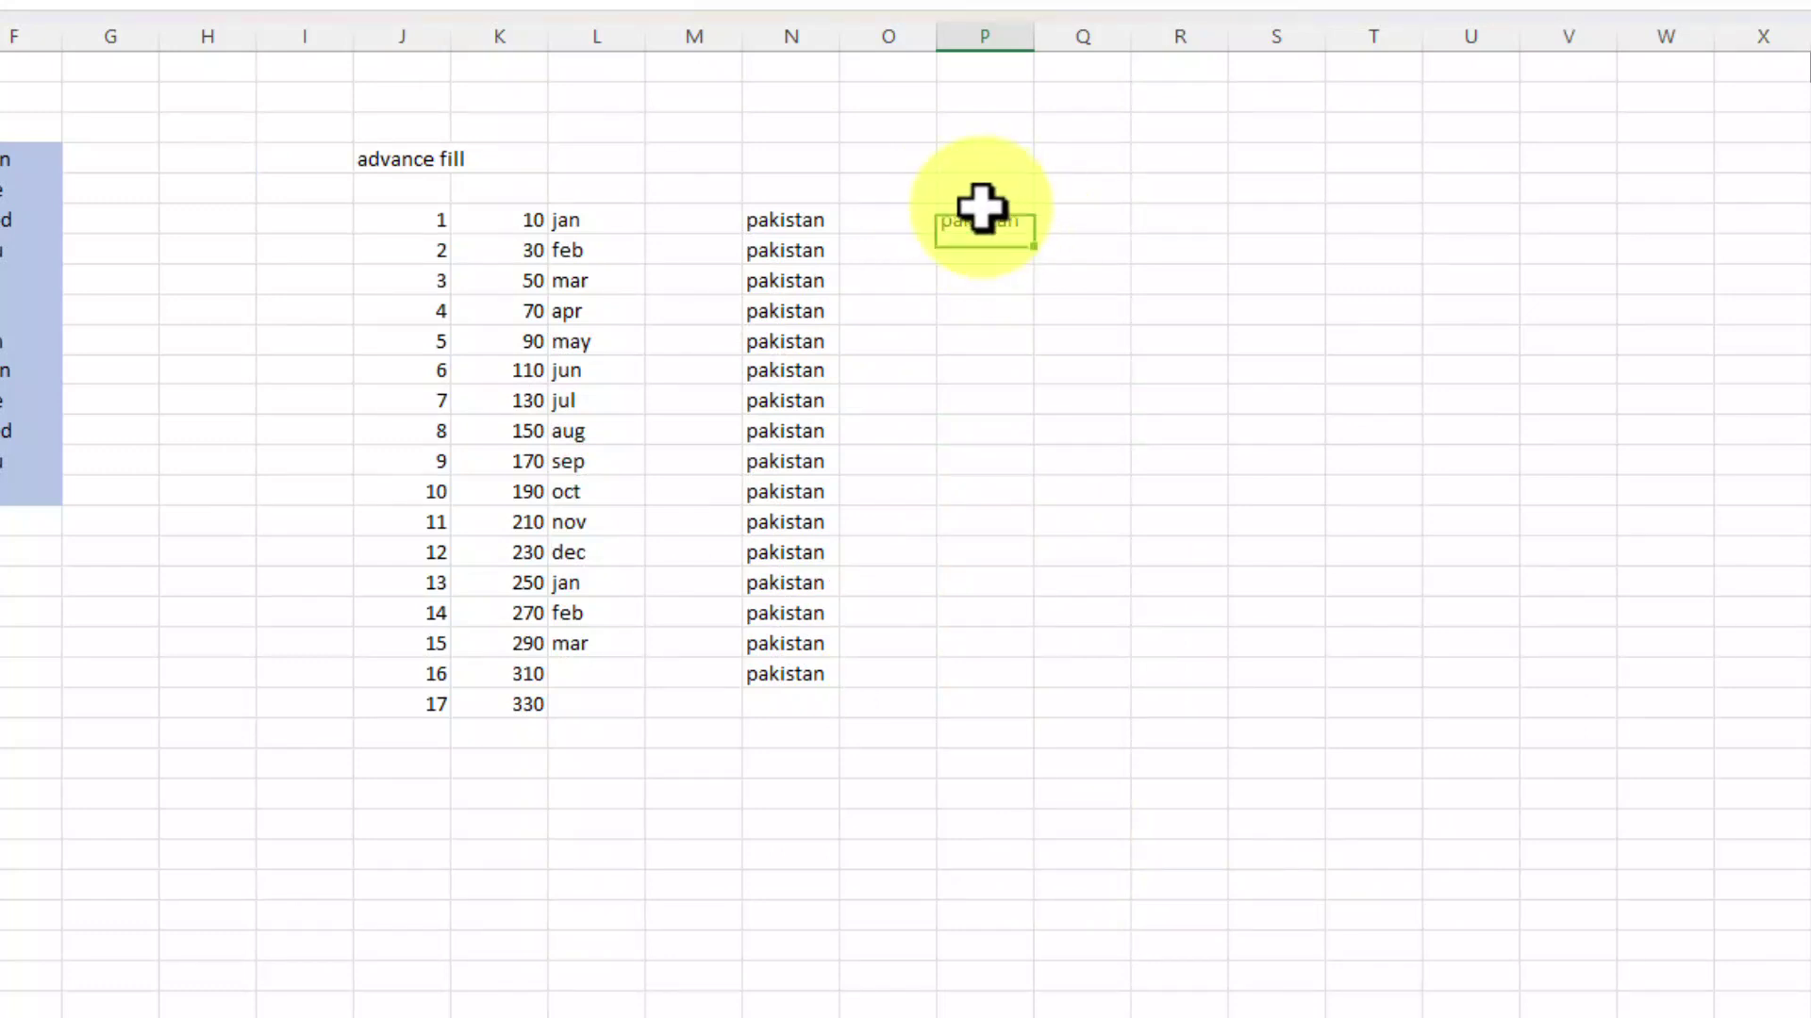
pyautogui.moveTo(1033, 233)
pyautogui.mouseDown()
pyautogui.moveTo(1058, 603)
pyautogui.moveTo(1043, 576)
pyautogui.mouseUp()
pyautogui.click(1051, 433)
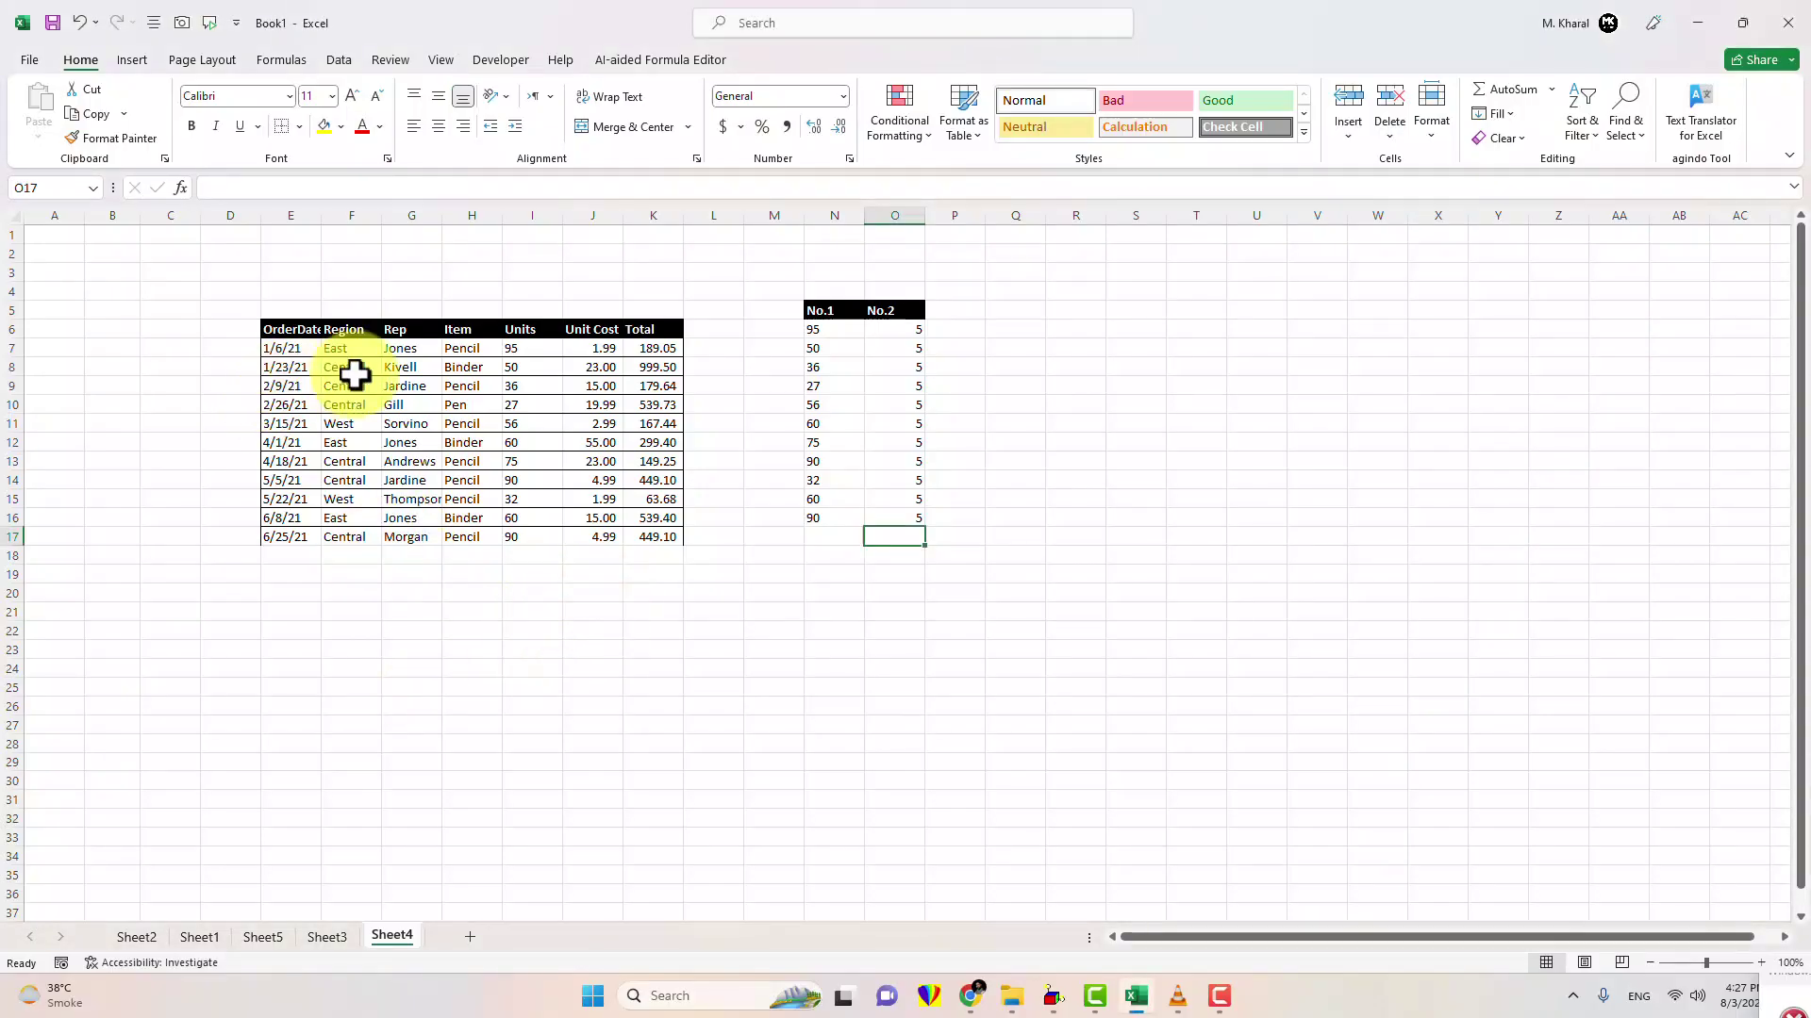
# Step: Copy the order table E6:K17 and paste a duplicate at E25
pyautogui.moveTo(271, 330)
pyautogui.mouseDown()
pyautogui.moveTo(469, 418)
pyautogui.moveTo(651, 540)
pyautogui.mouseUp()
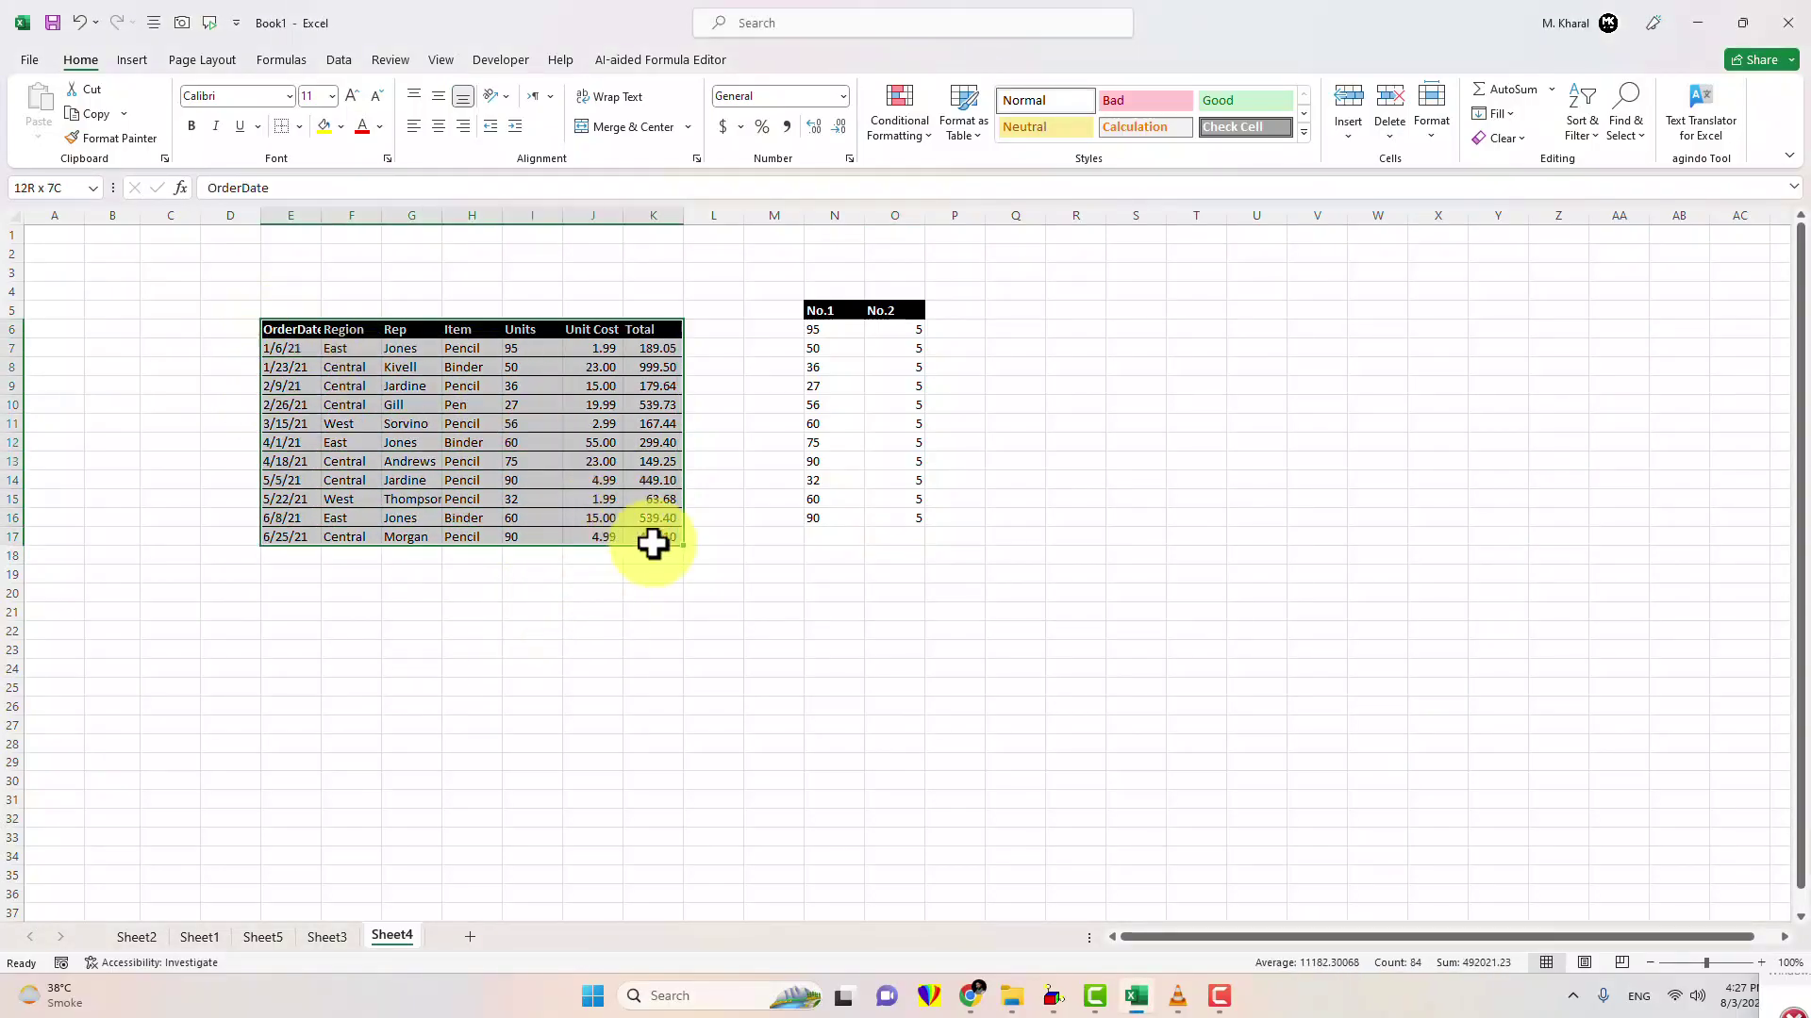
pyautogui.click(89, 119)
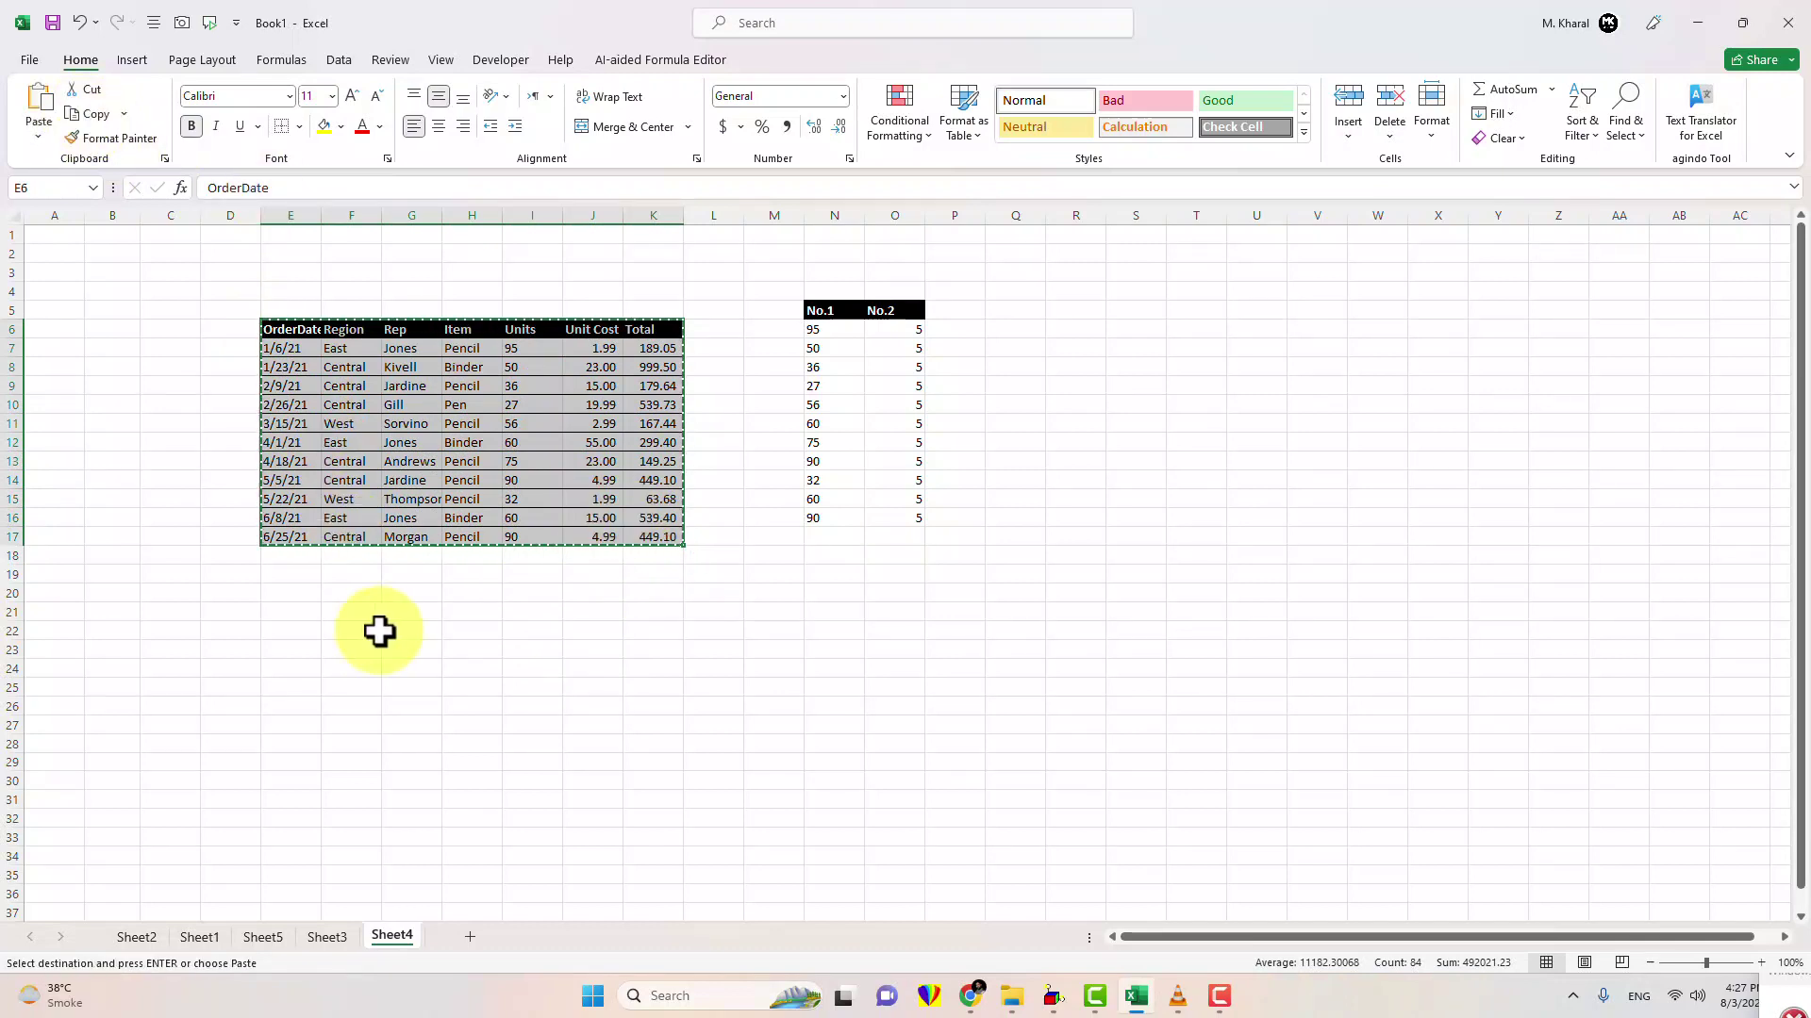
pyautogui.click(301, 681)
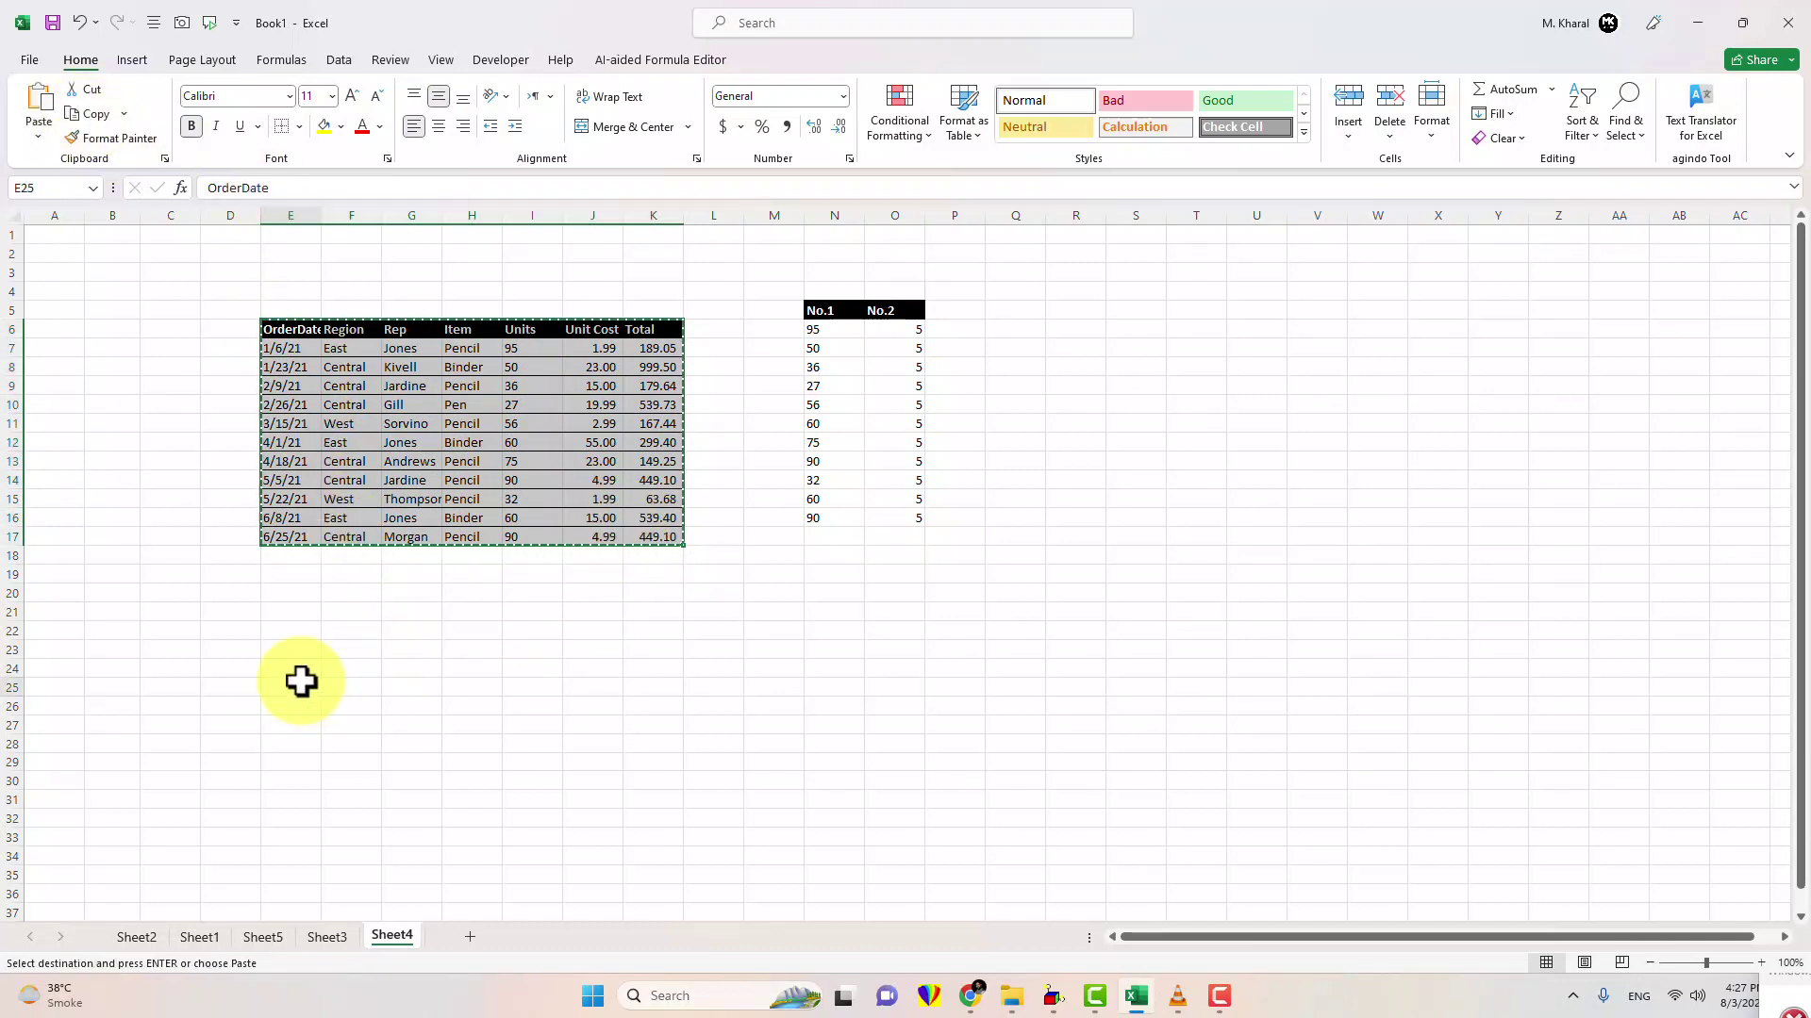
pyautogui.click(38, 118)
pyautogui.scroll(-1, 525, 733)
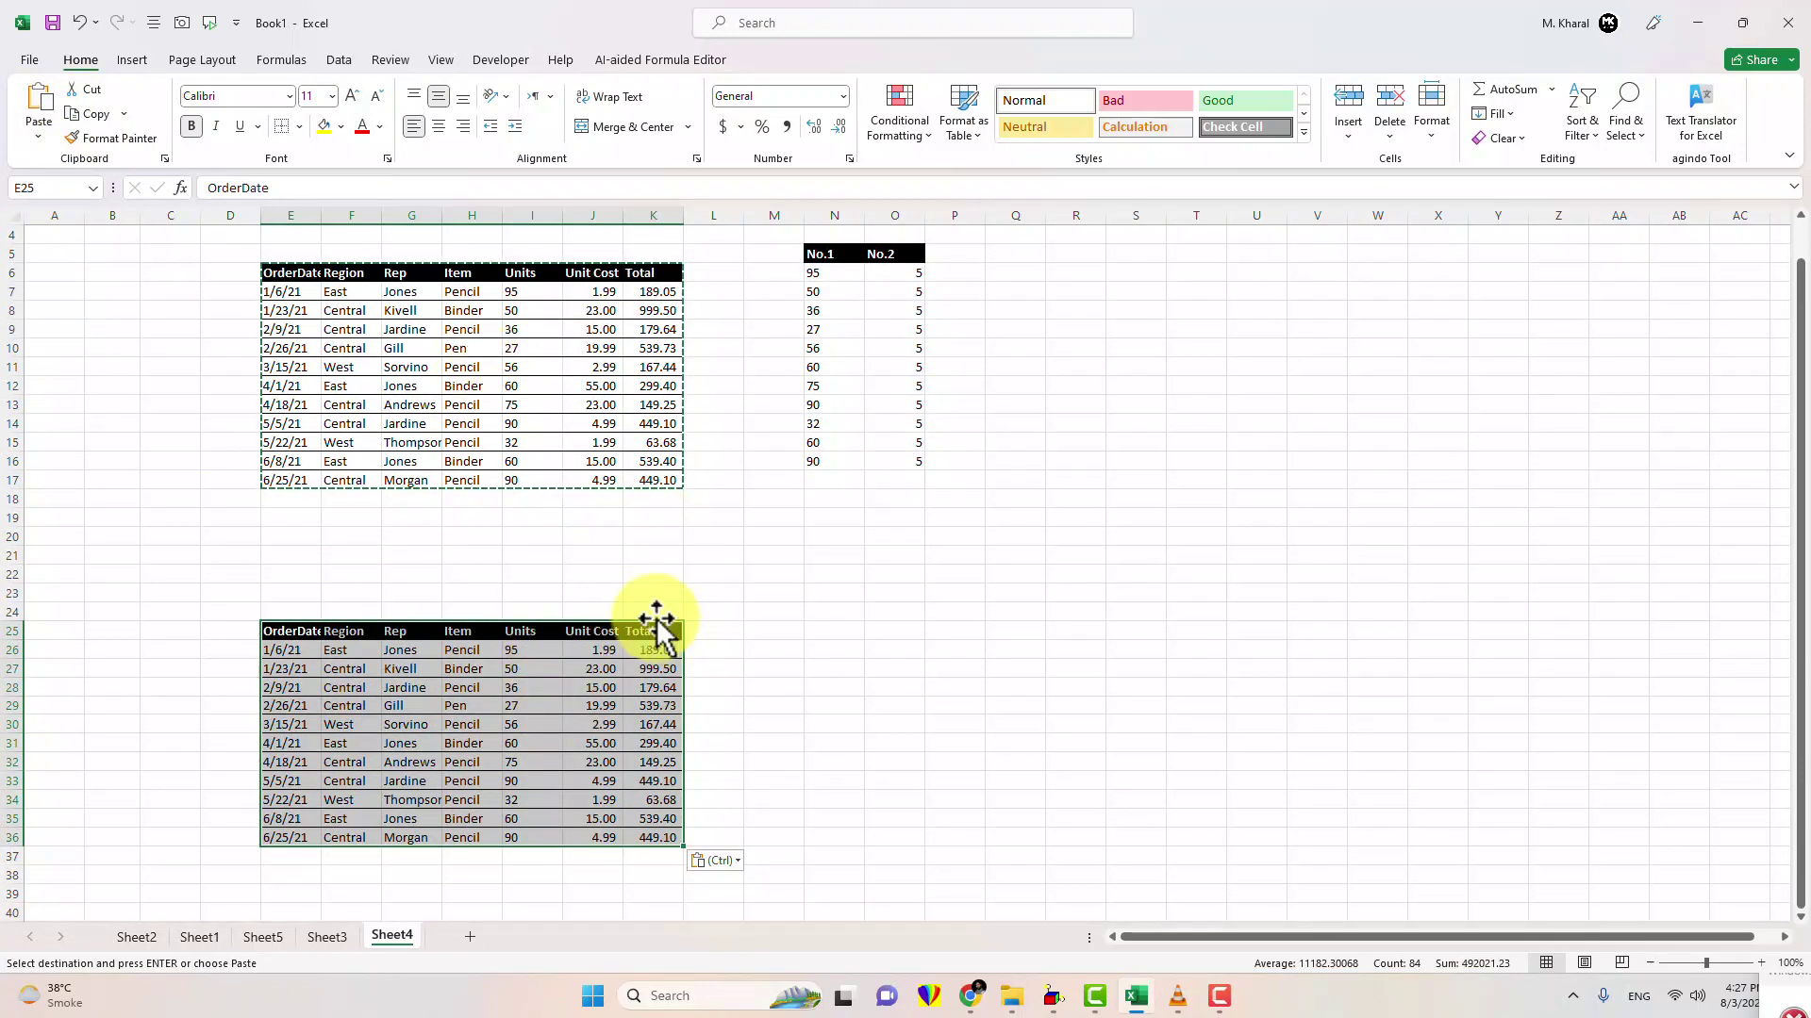
pyautogui.click(657, 610)
pyautogui.press('Escape')
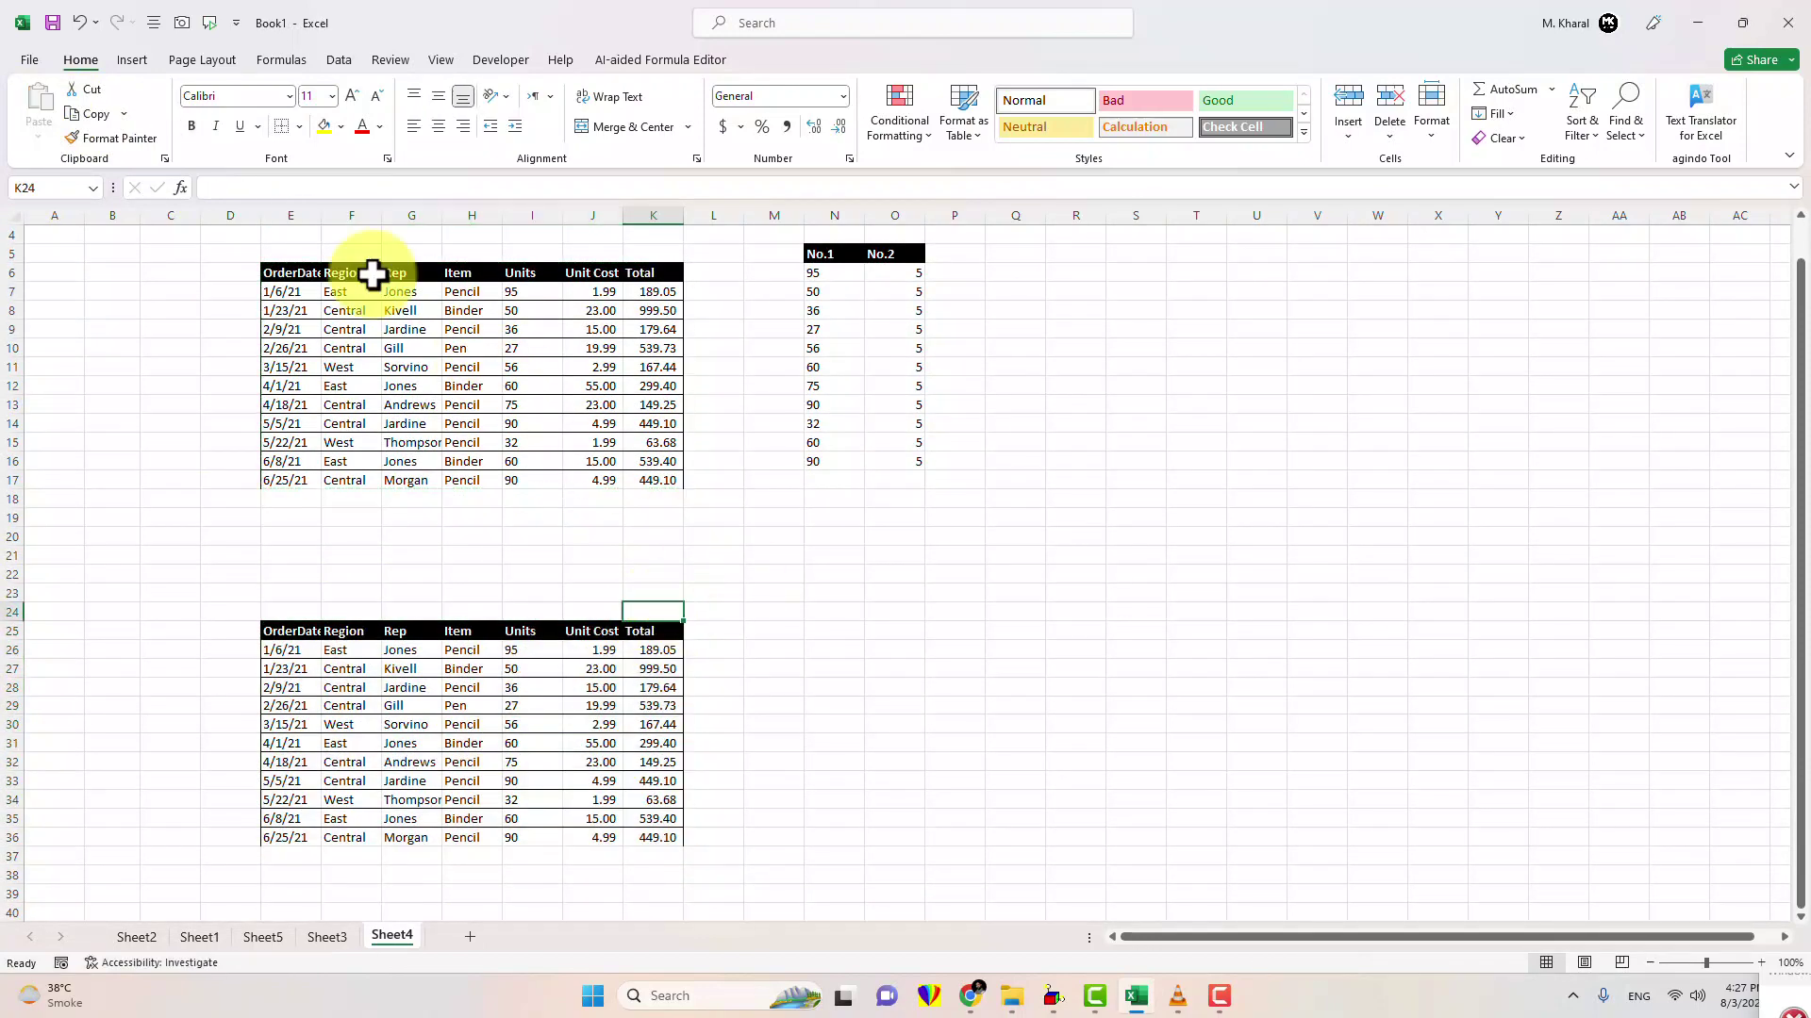
pyautogui.moveTo(287, 274); pyautogui.dragTo(651, 474)
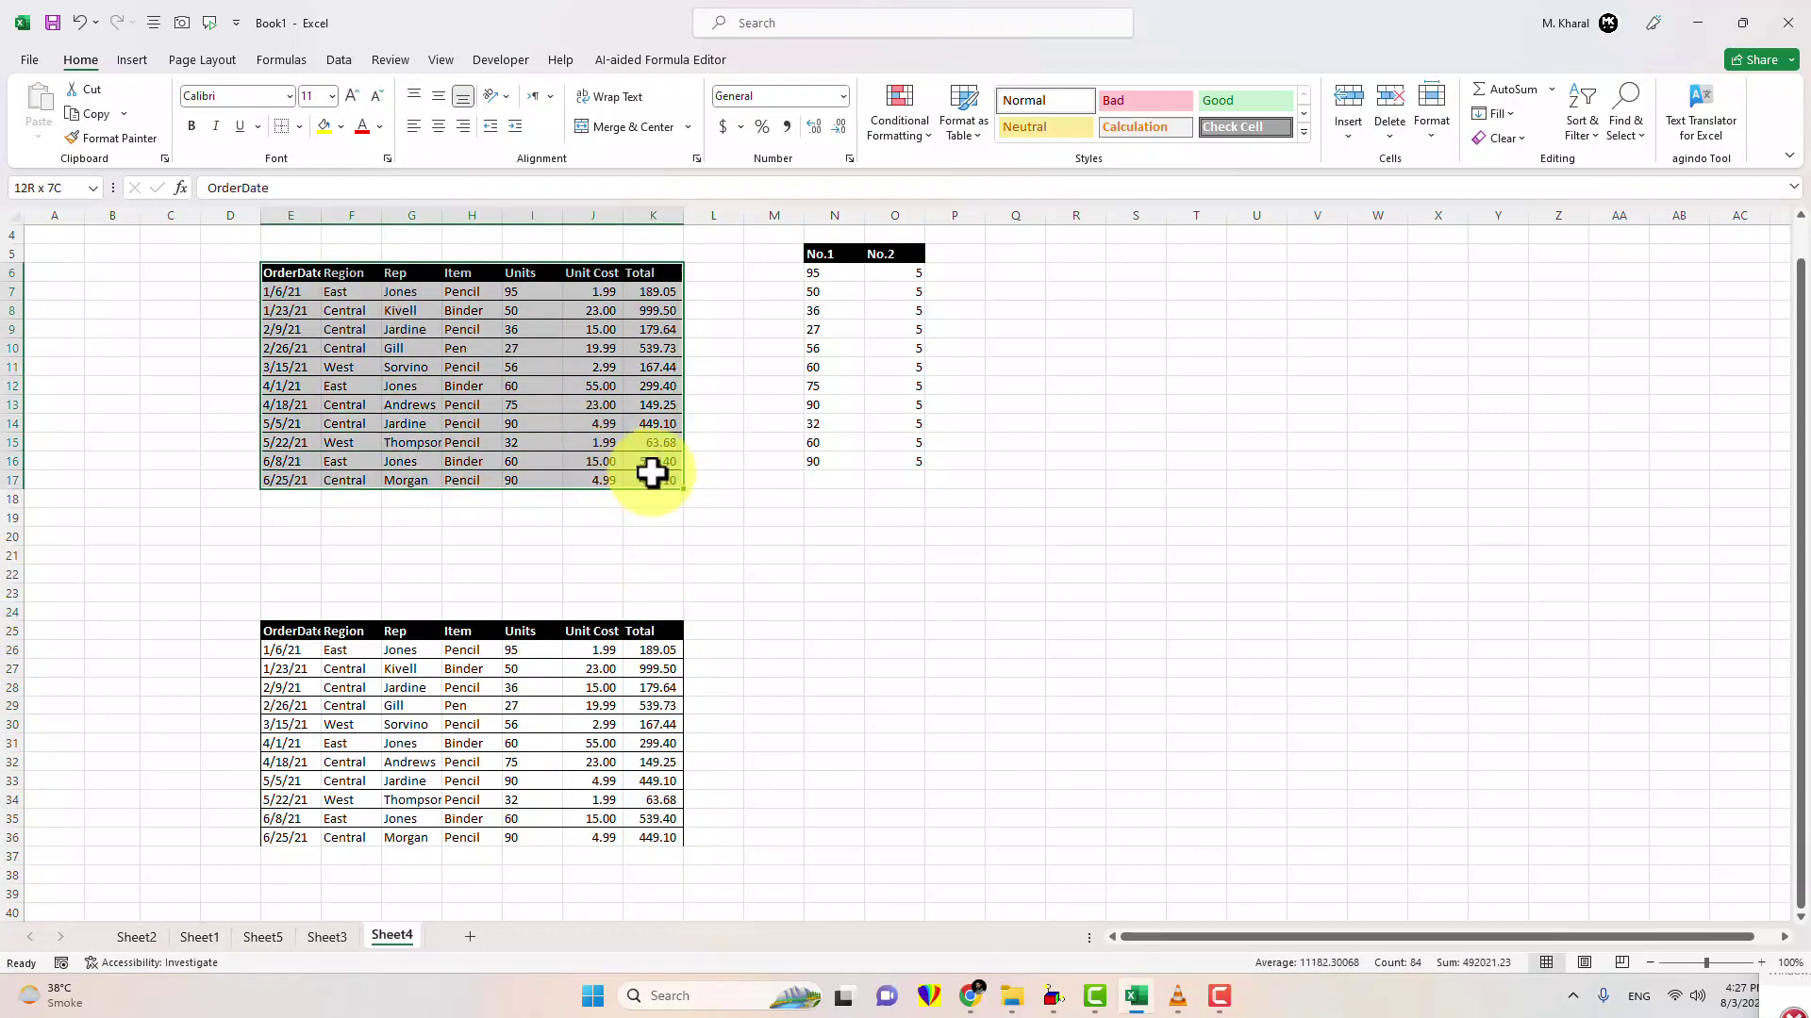
# Step: Paste the order table as values only at N22, with dates showing as serial numbers
pyautogui.click(90, 113)
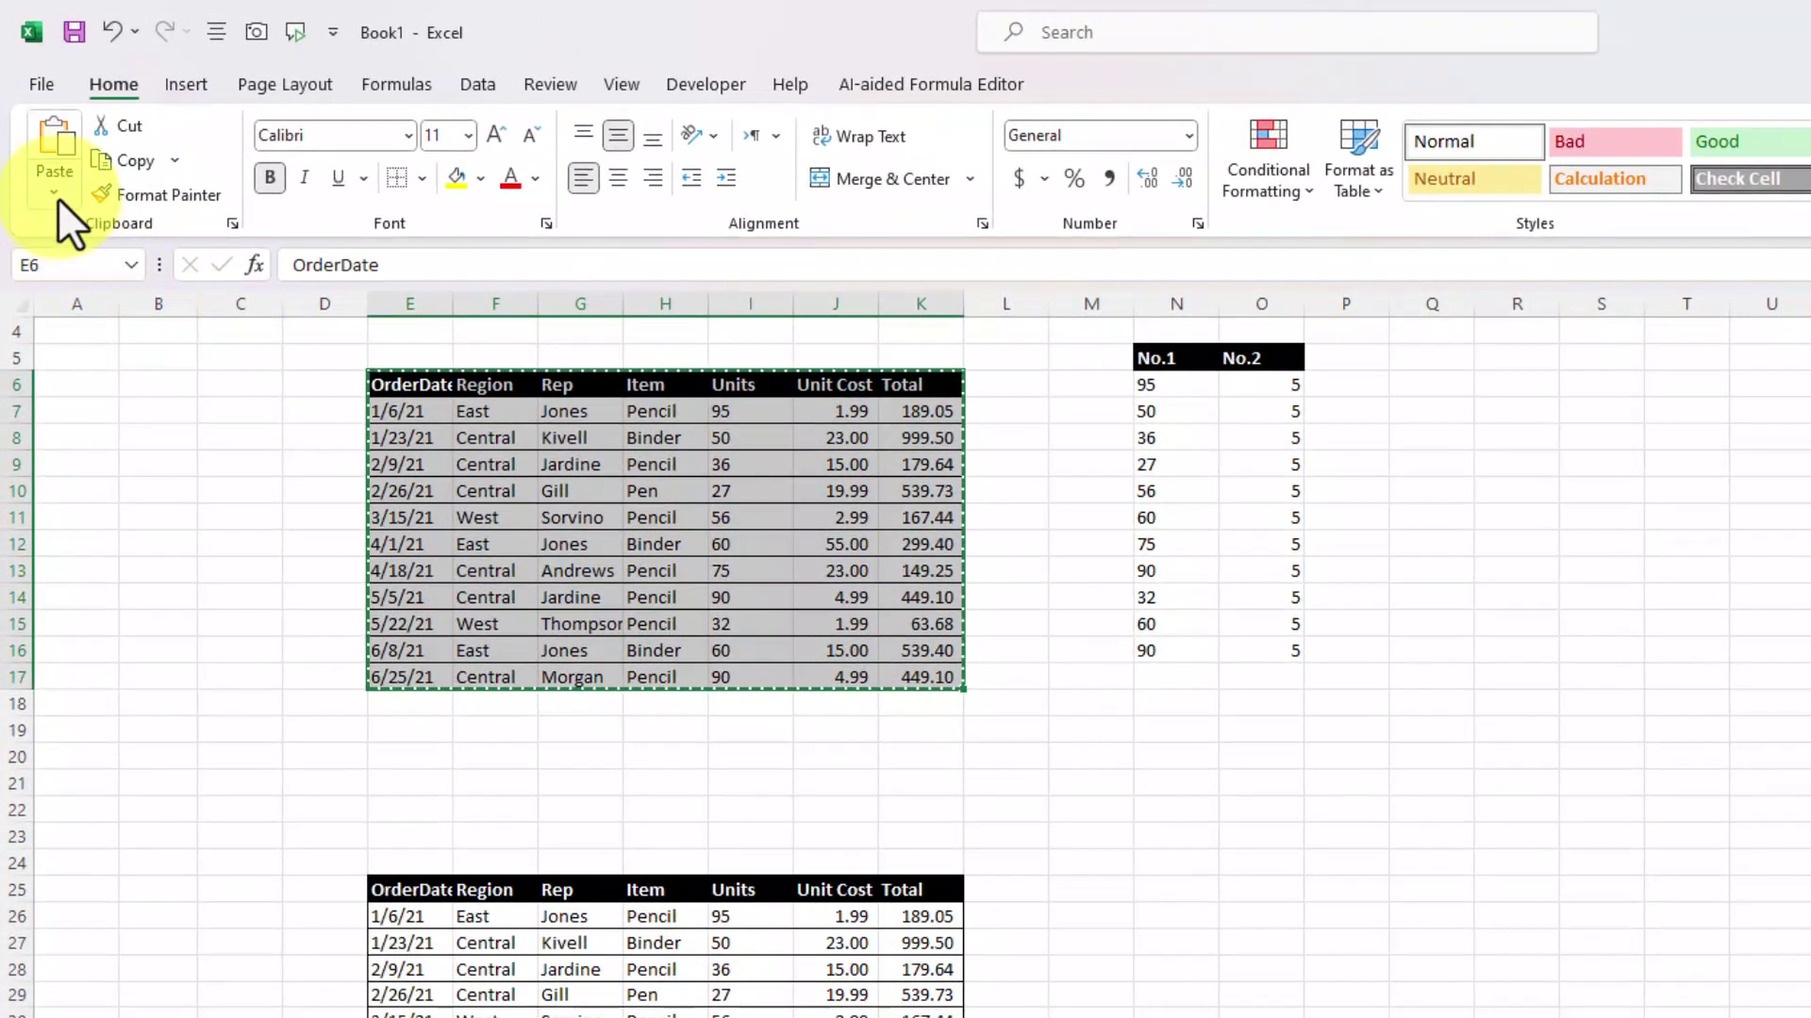
pyautogui.click(41, 146)
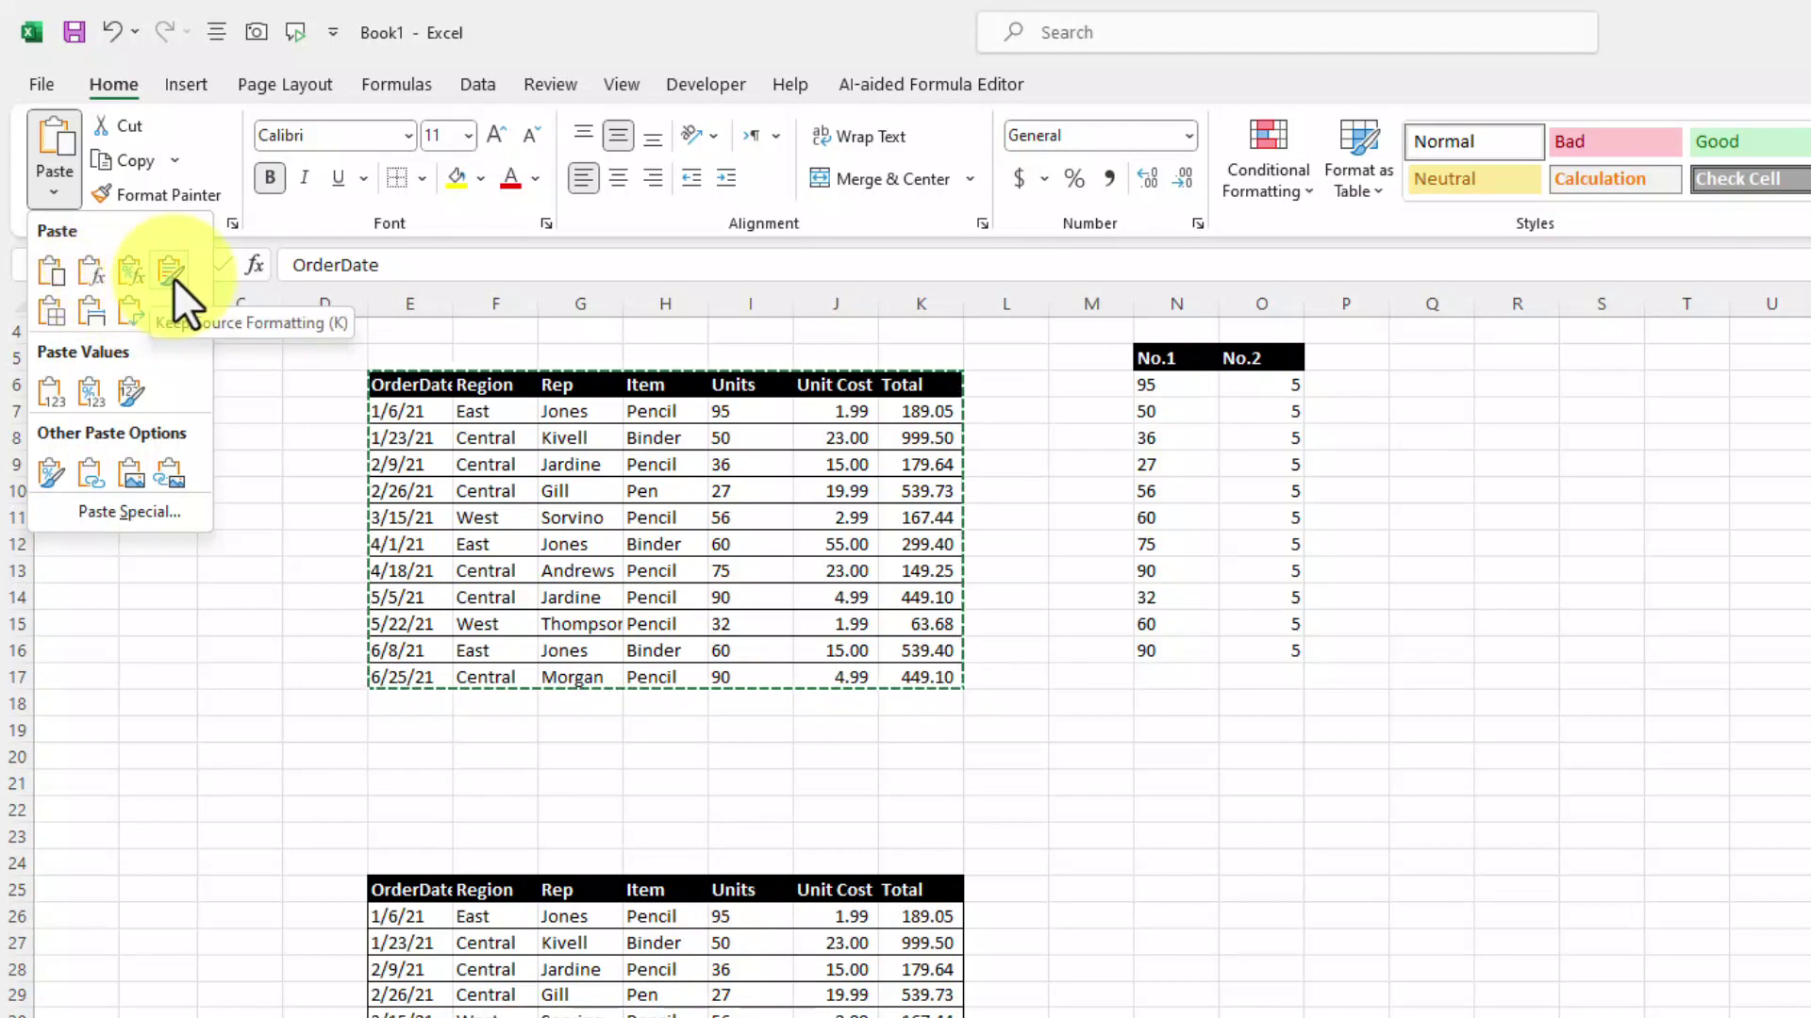
pyautogui.click(95, 279)
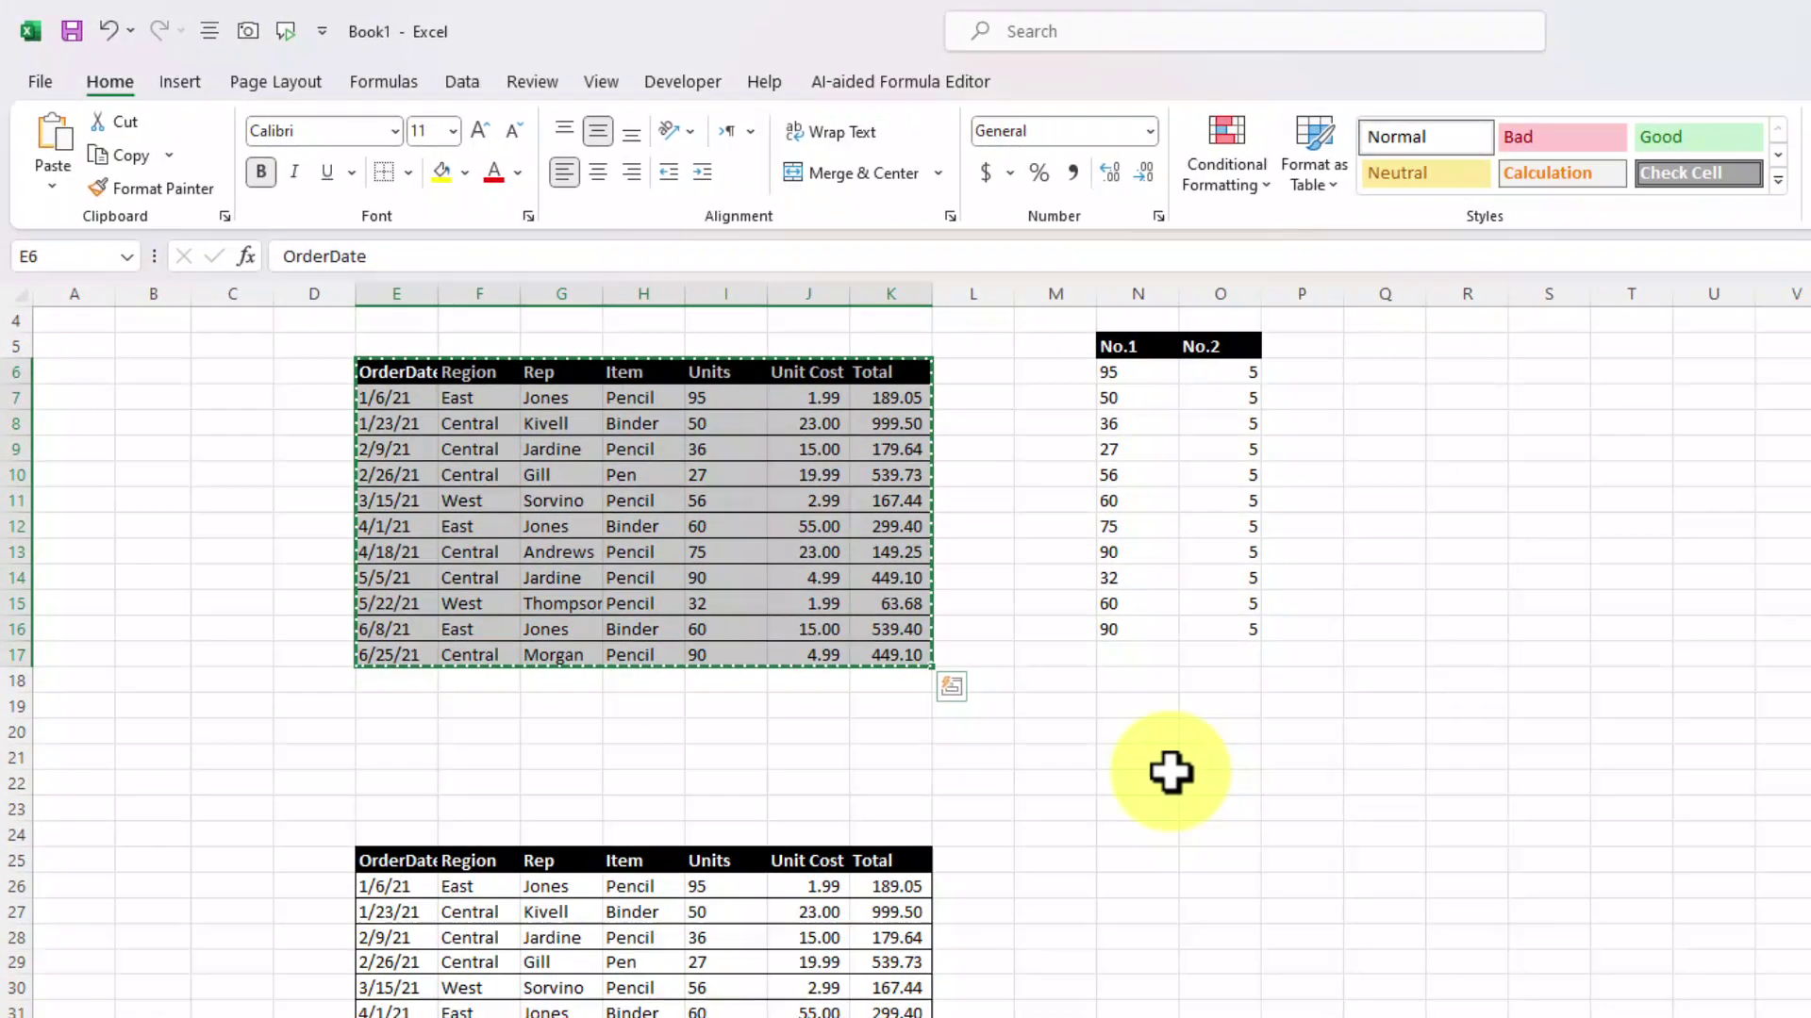
pyautogui.click(1171, 772)
pyautogui.click(53, 179)
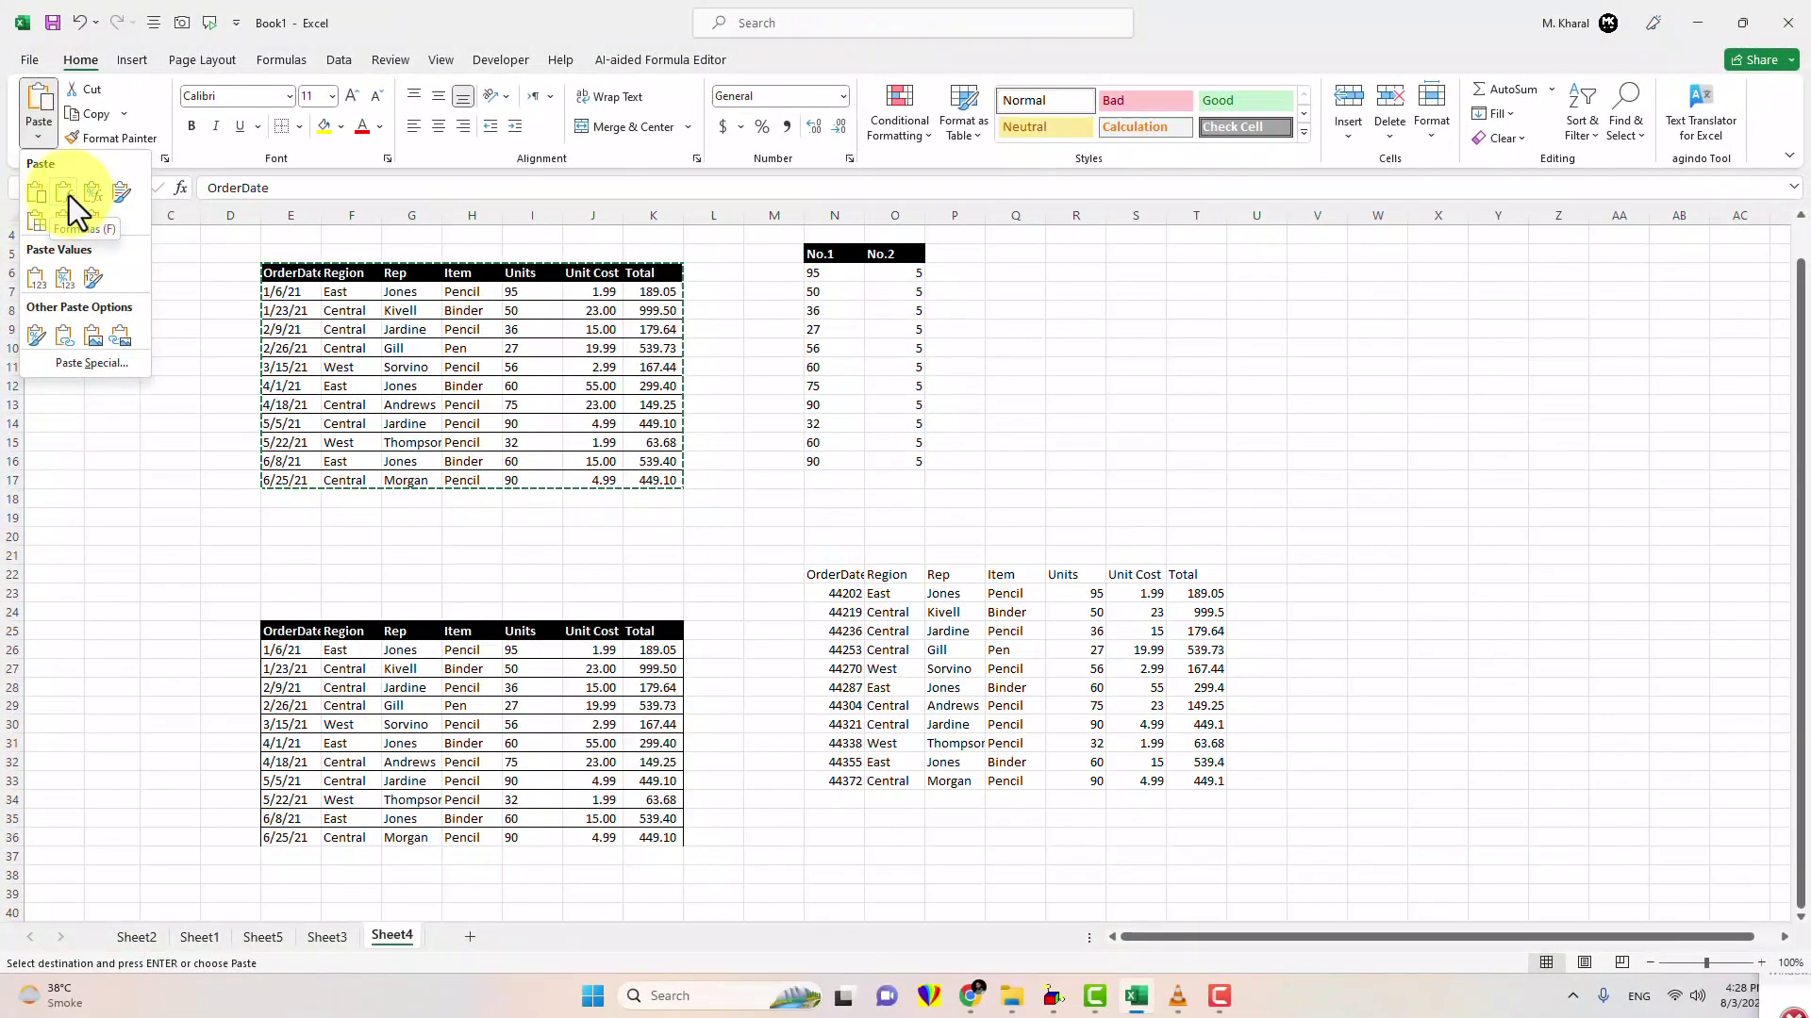
pyautogui.click(70, 195)
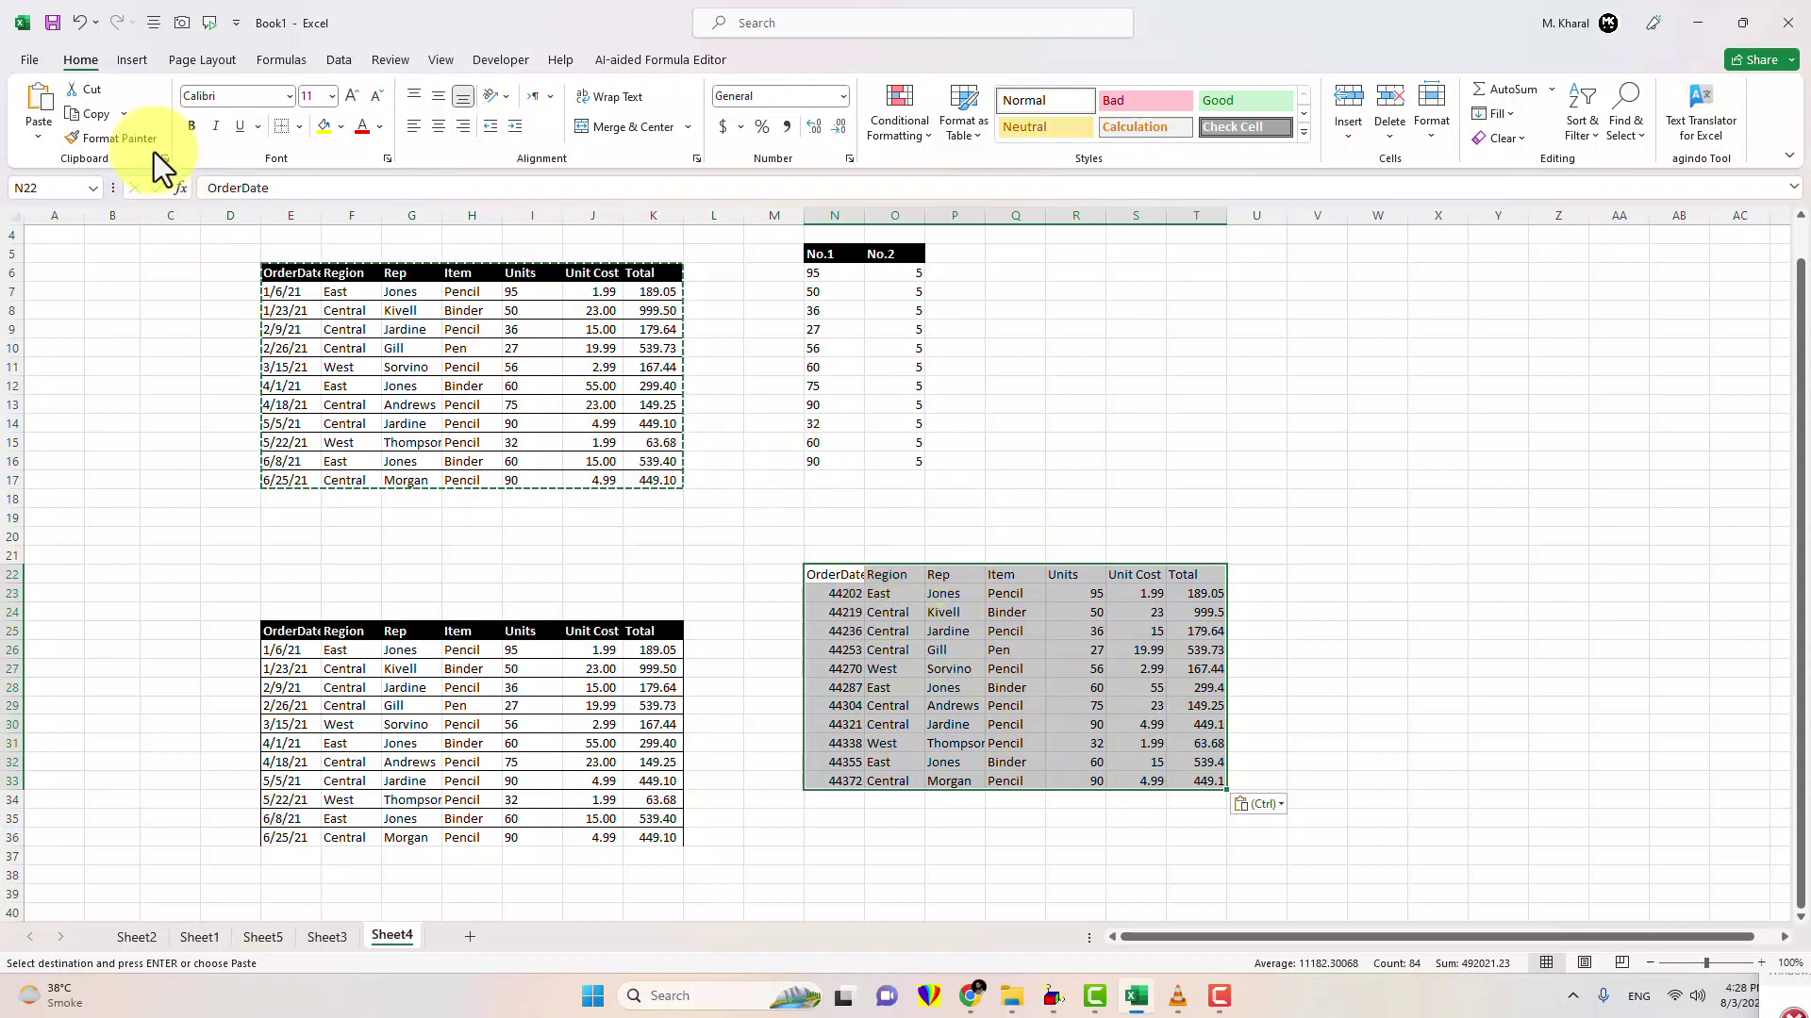
pyautogui.click(100, 117)
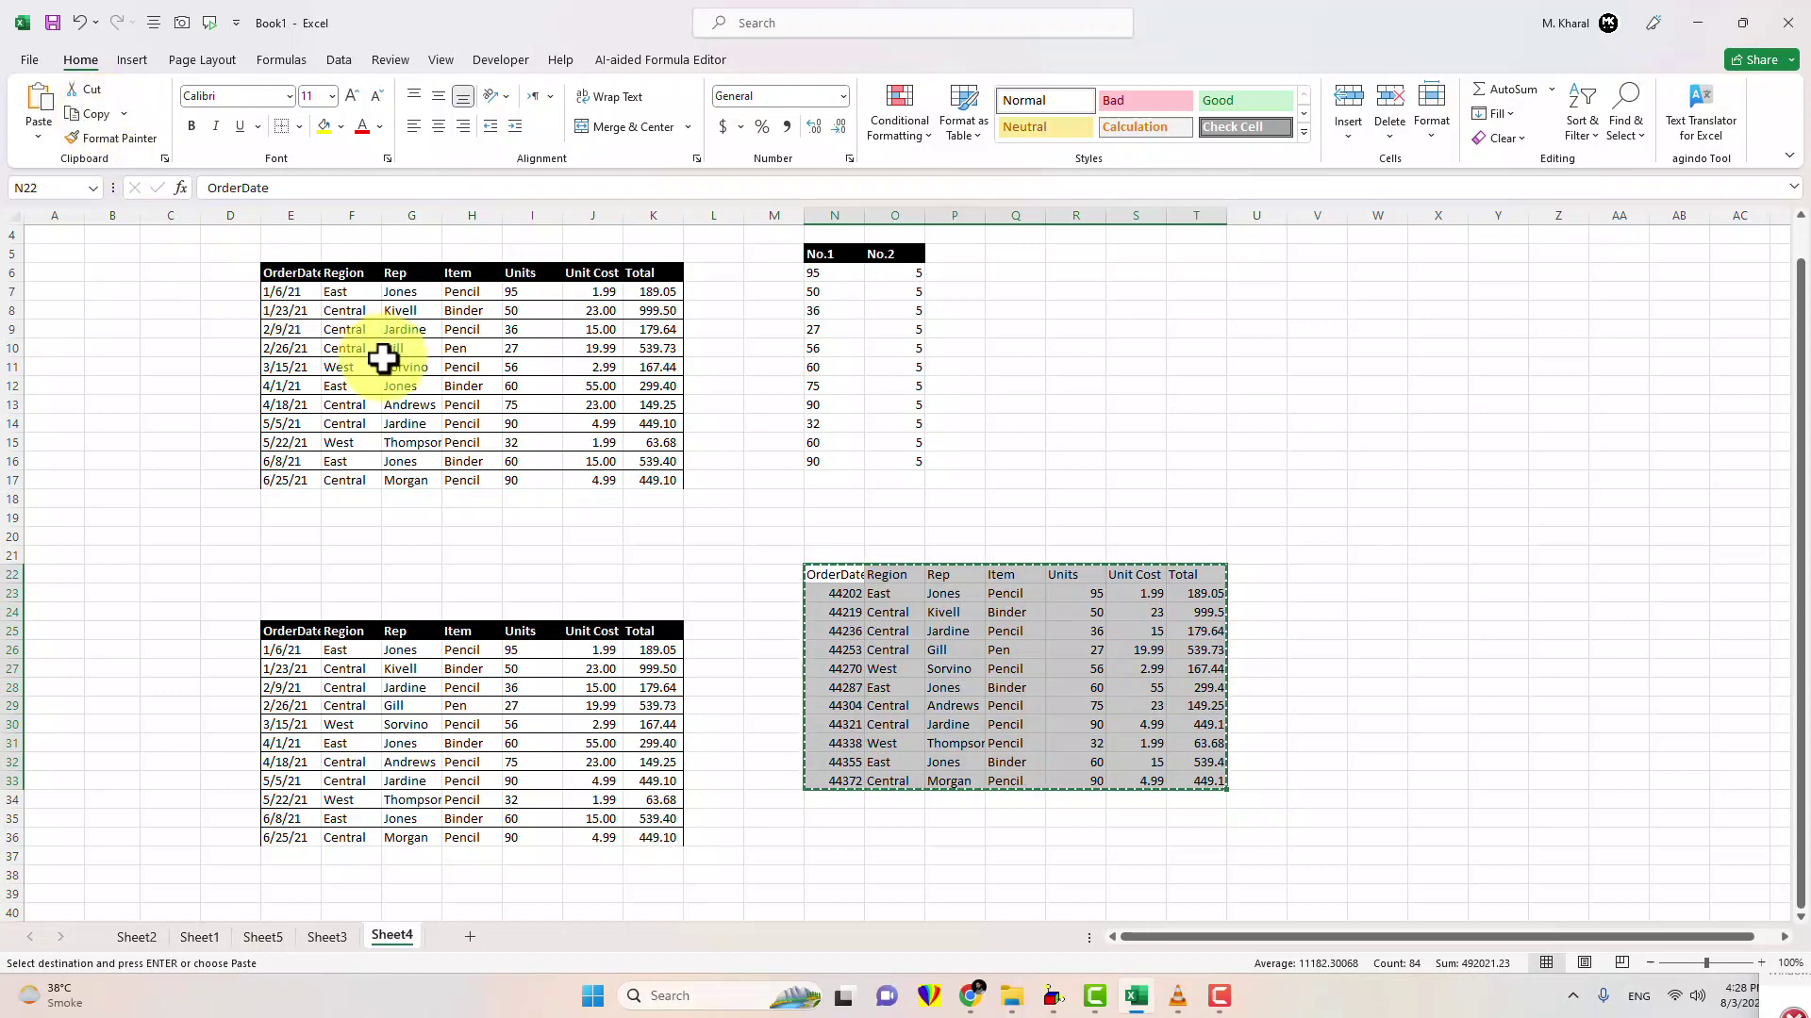
# Step: Paste E6:K17 at R9 keeping source formatting, then delete the values leaving only formatting
pyautogui.moveTo(283, 272)
pyautogui.mouseDown()
pyautogui.moveTo(516, 373)
pyautogui.moveTo(646, 477)
pyautogui.mouseUp()
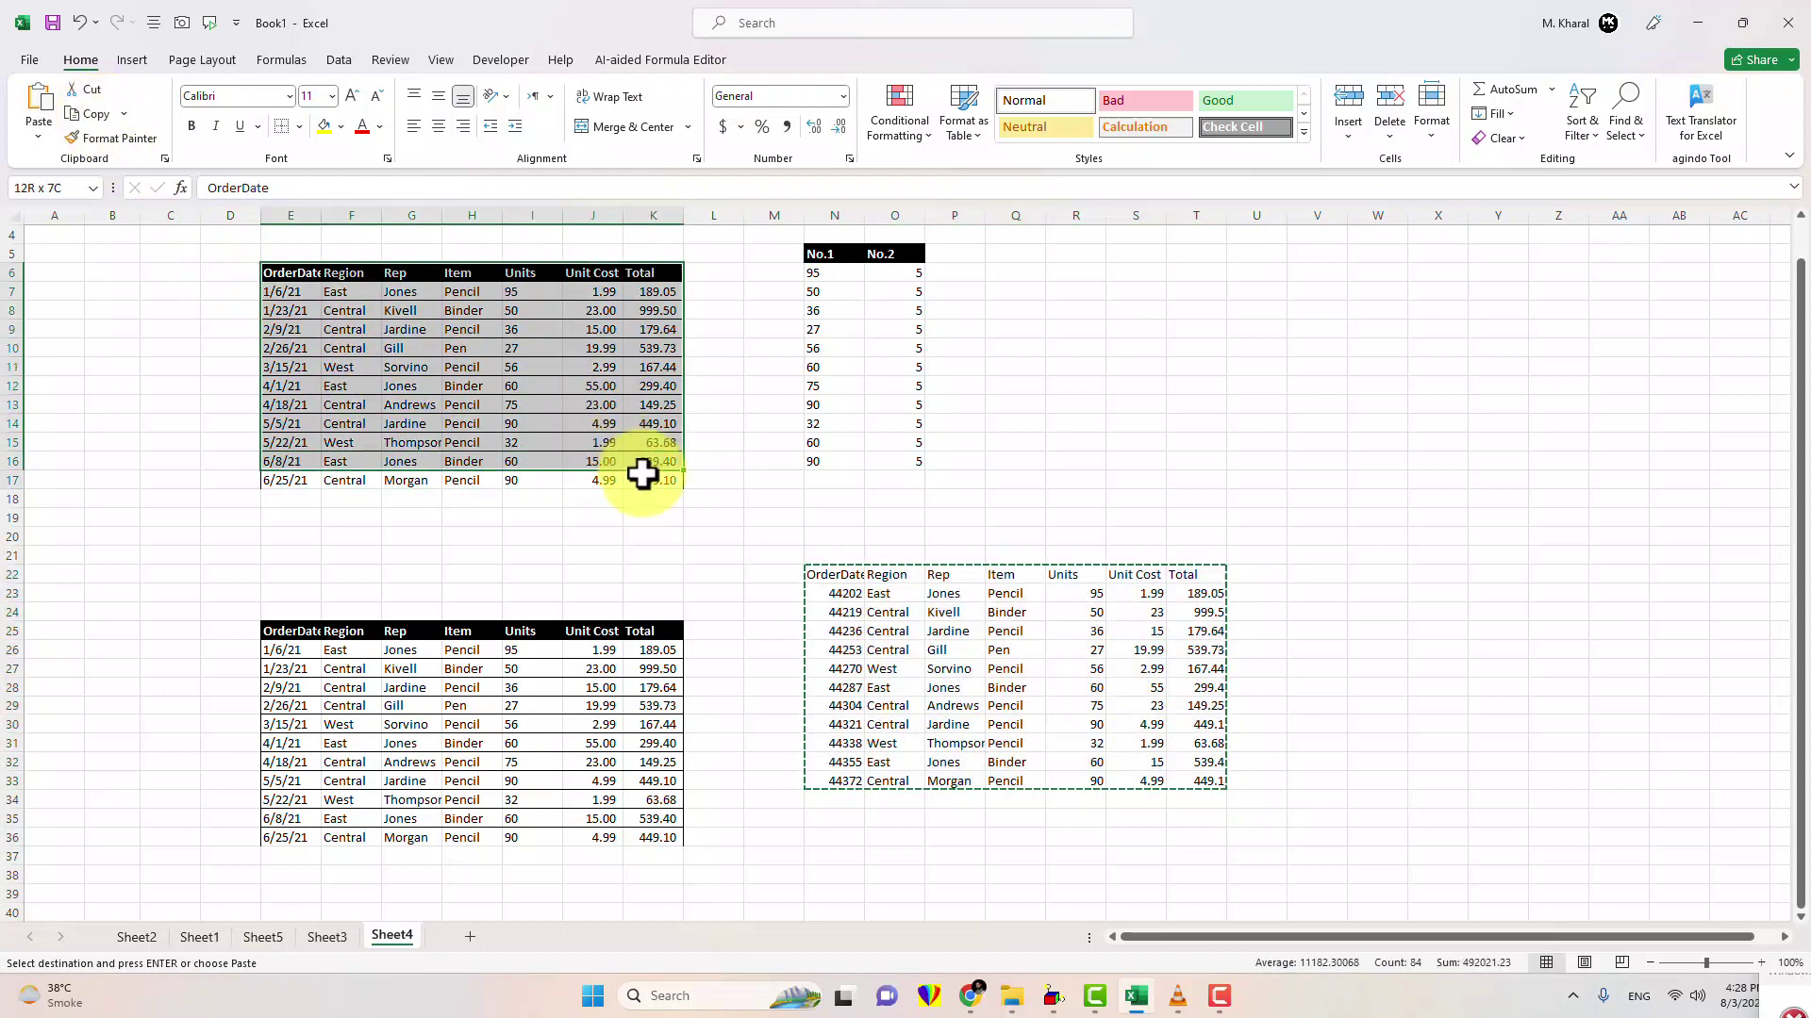
pyautogui.click(87, 116)
pyautogui.click(41, 138)
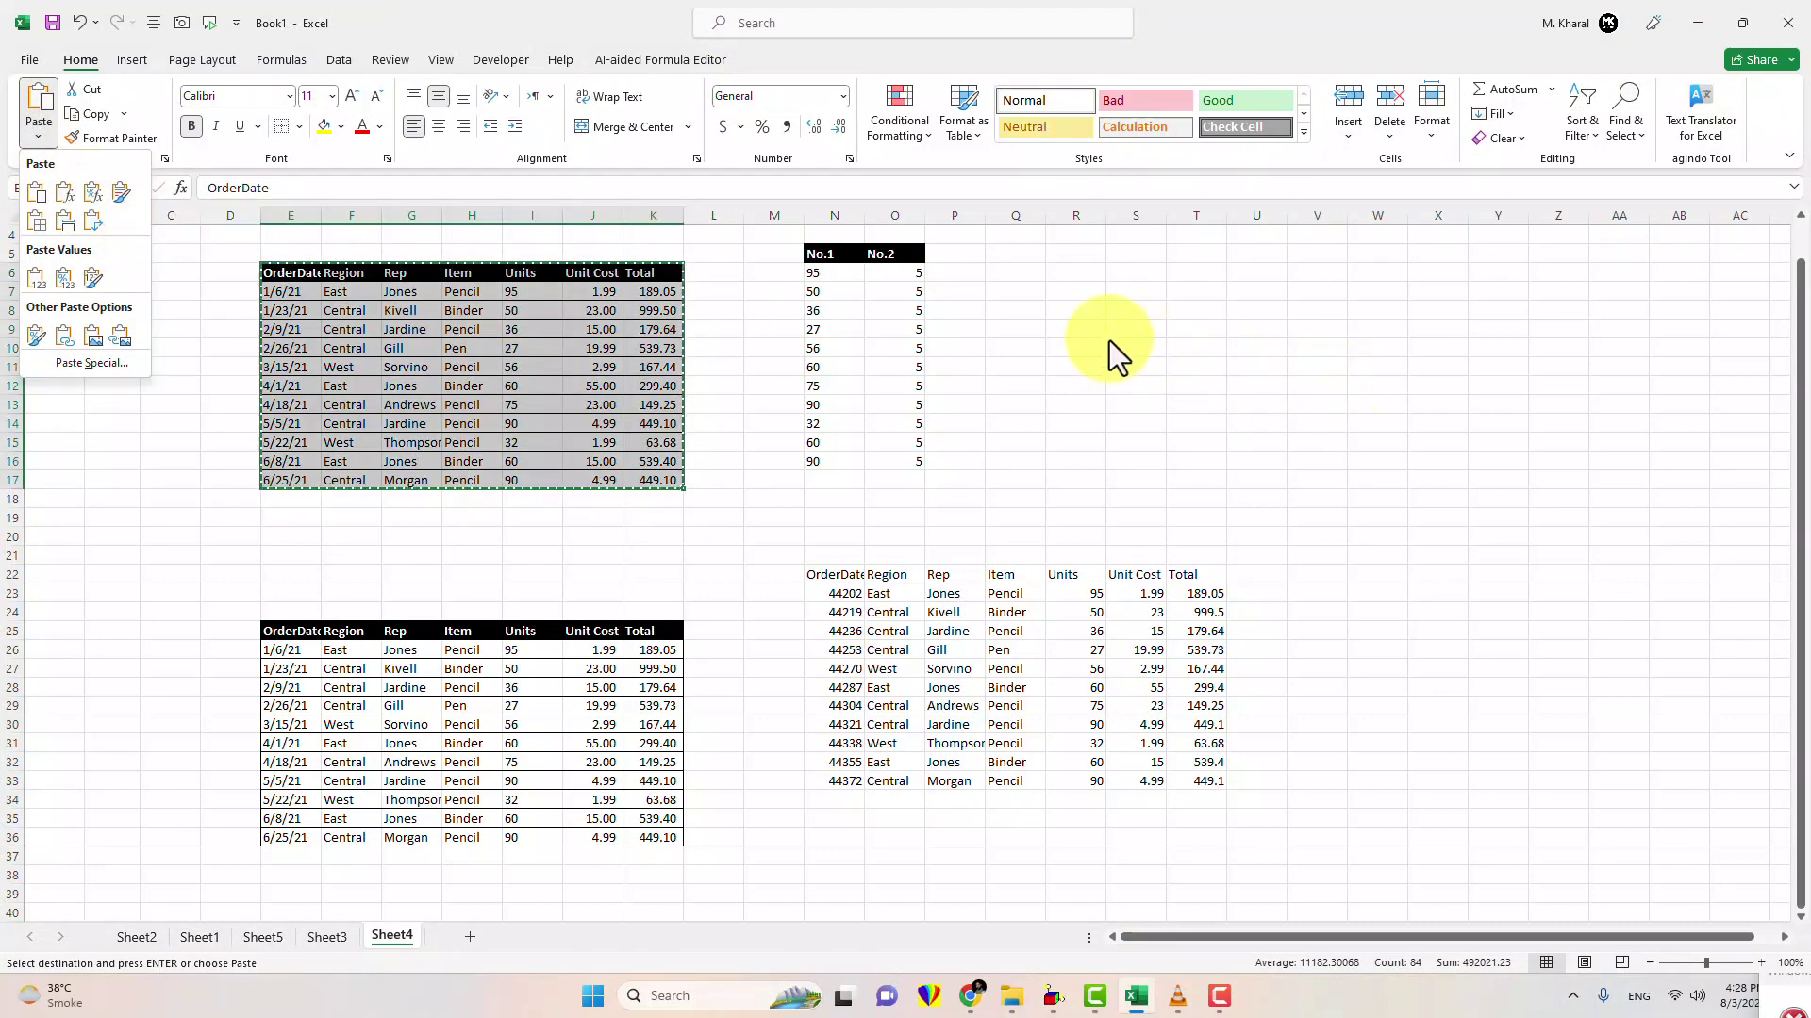
pyautogui.click(1062, 329)
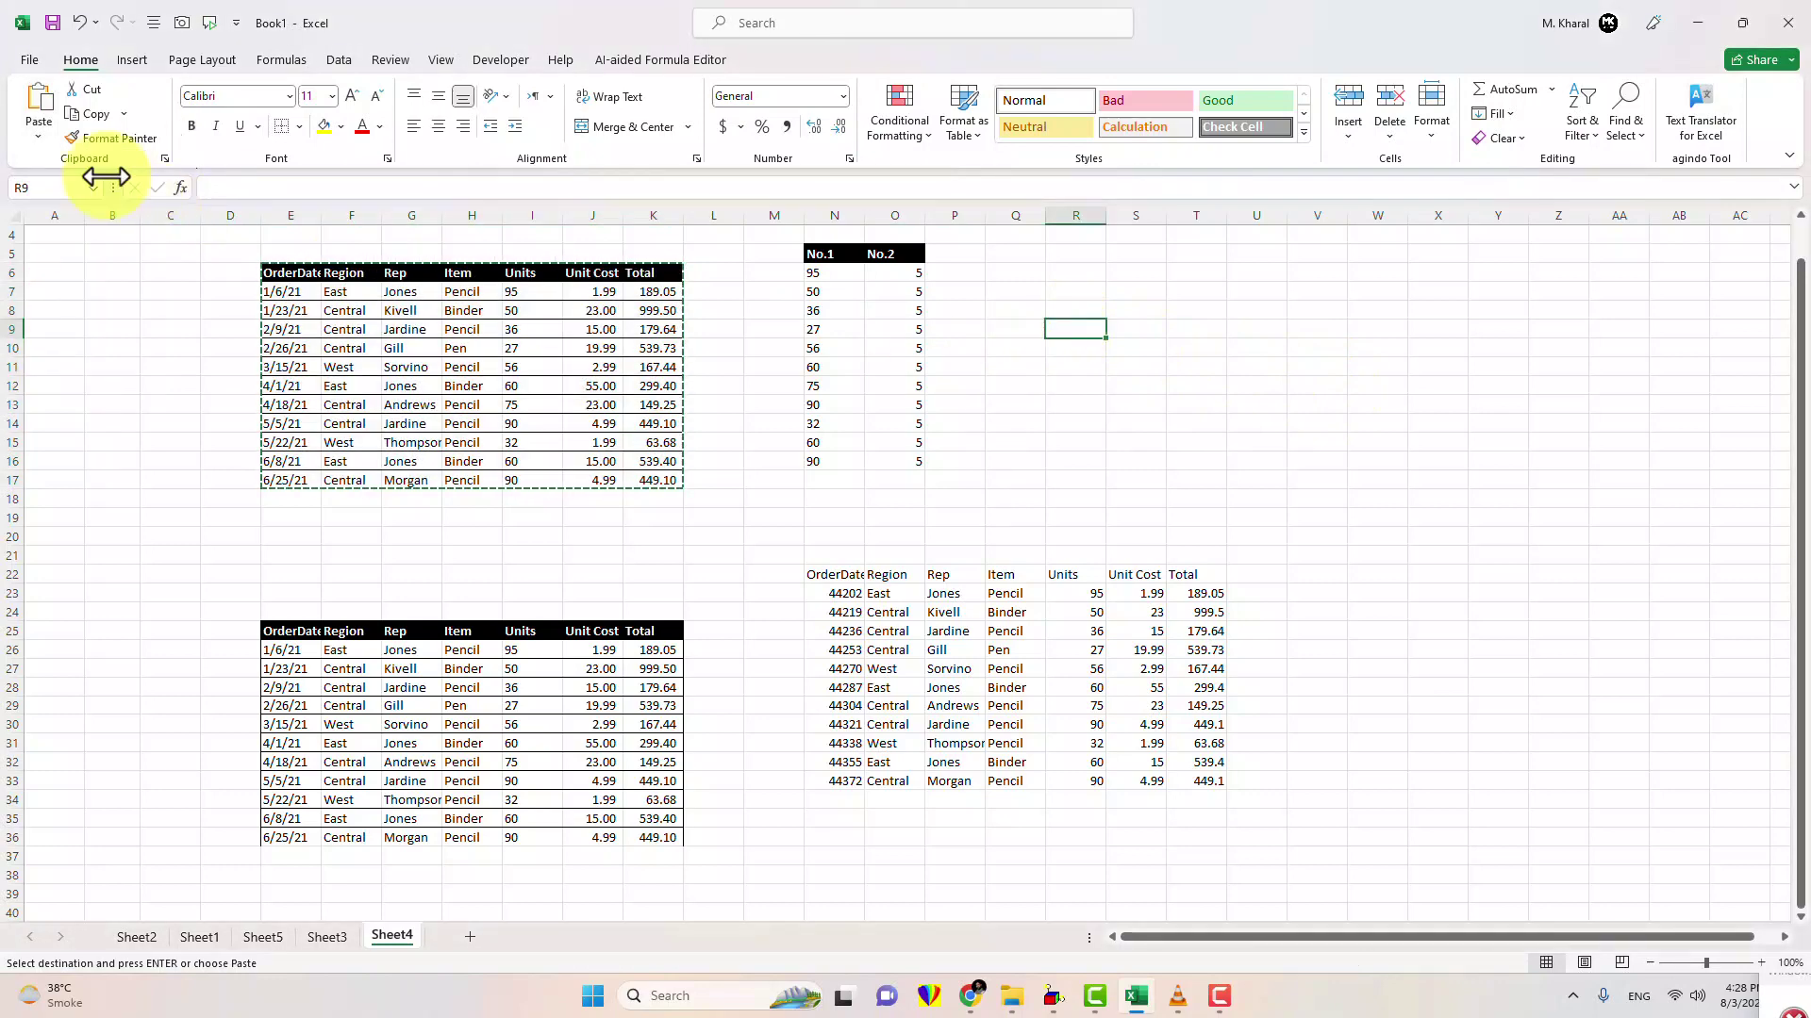
pyautogui.click(39, 137)
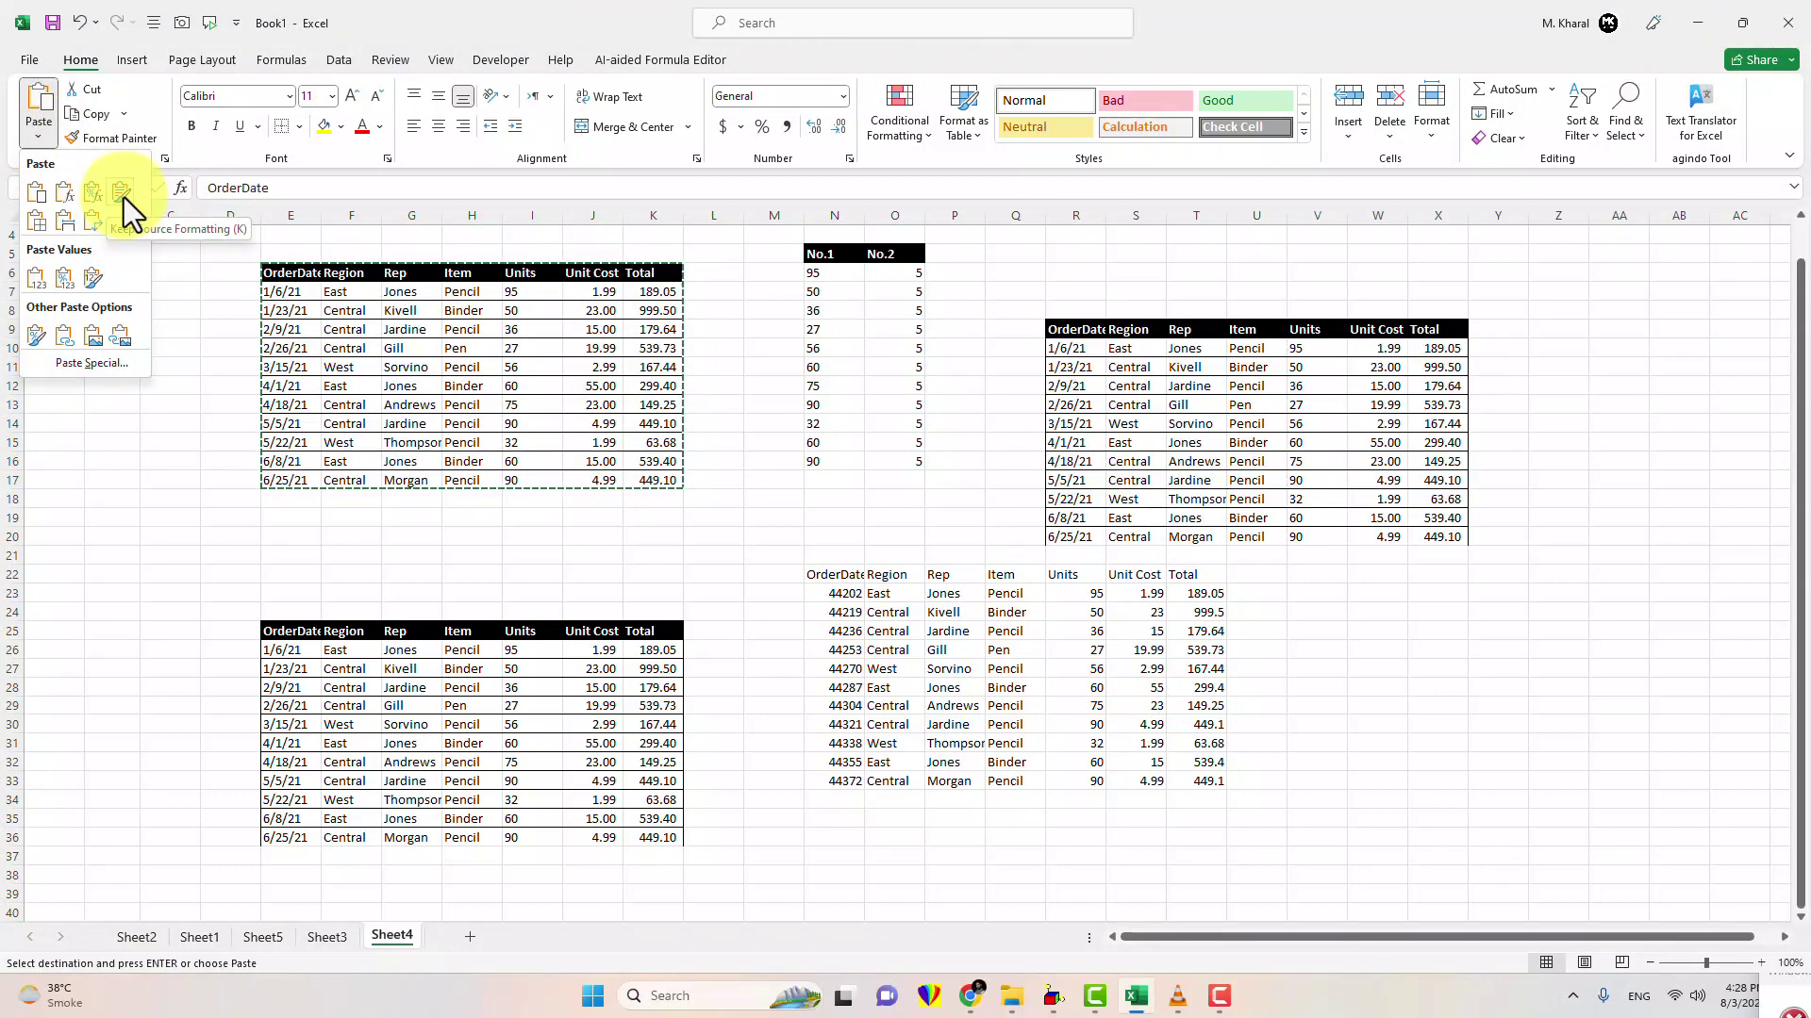
pyautogui.click(123, 196)
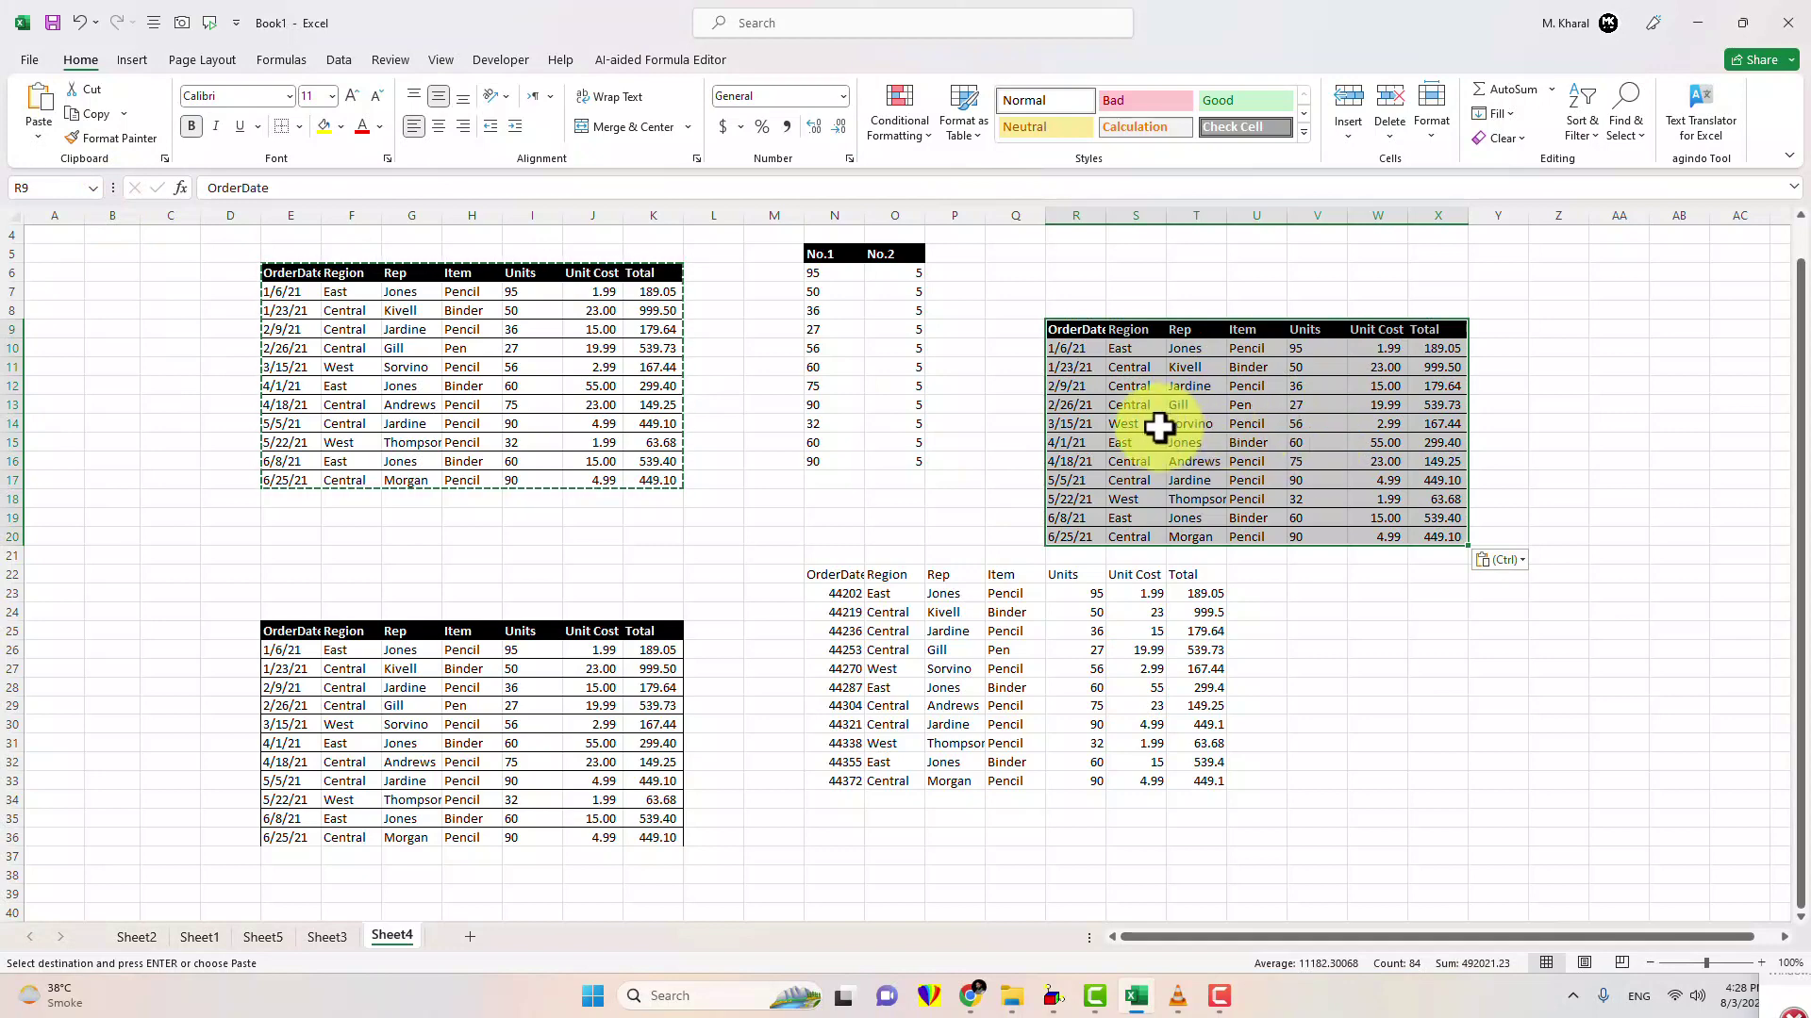
pyautogui.press('Delete')
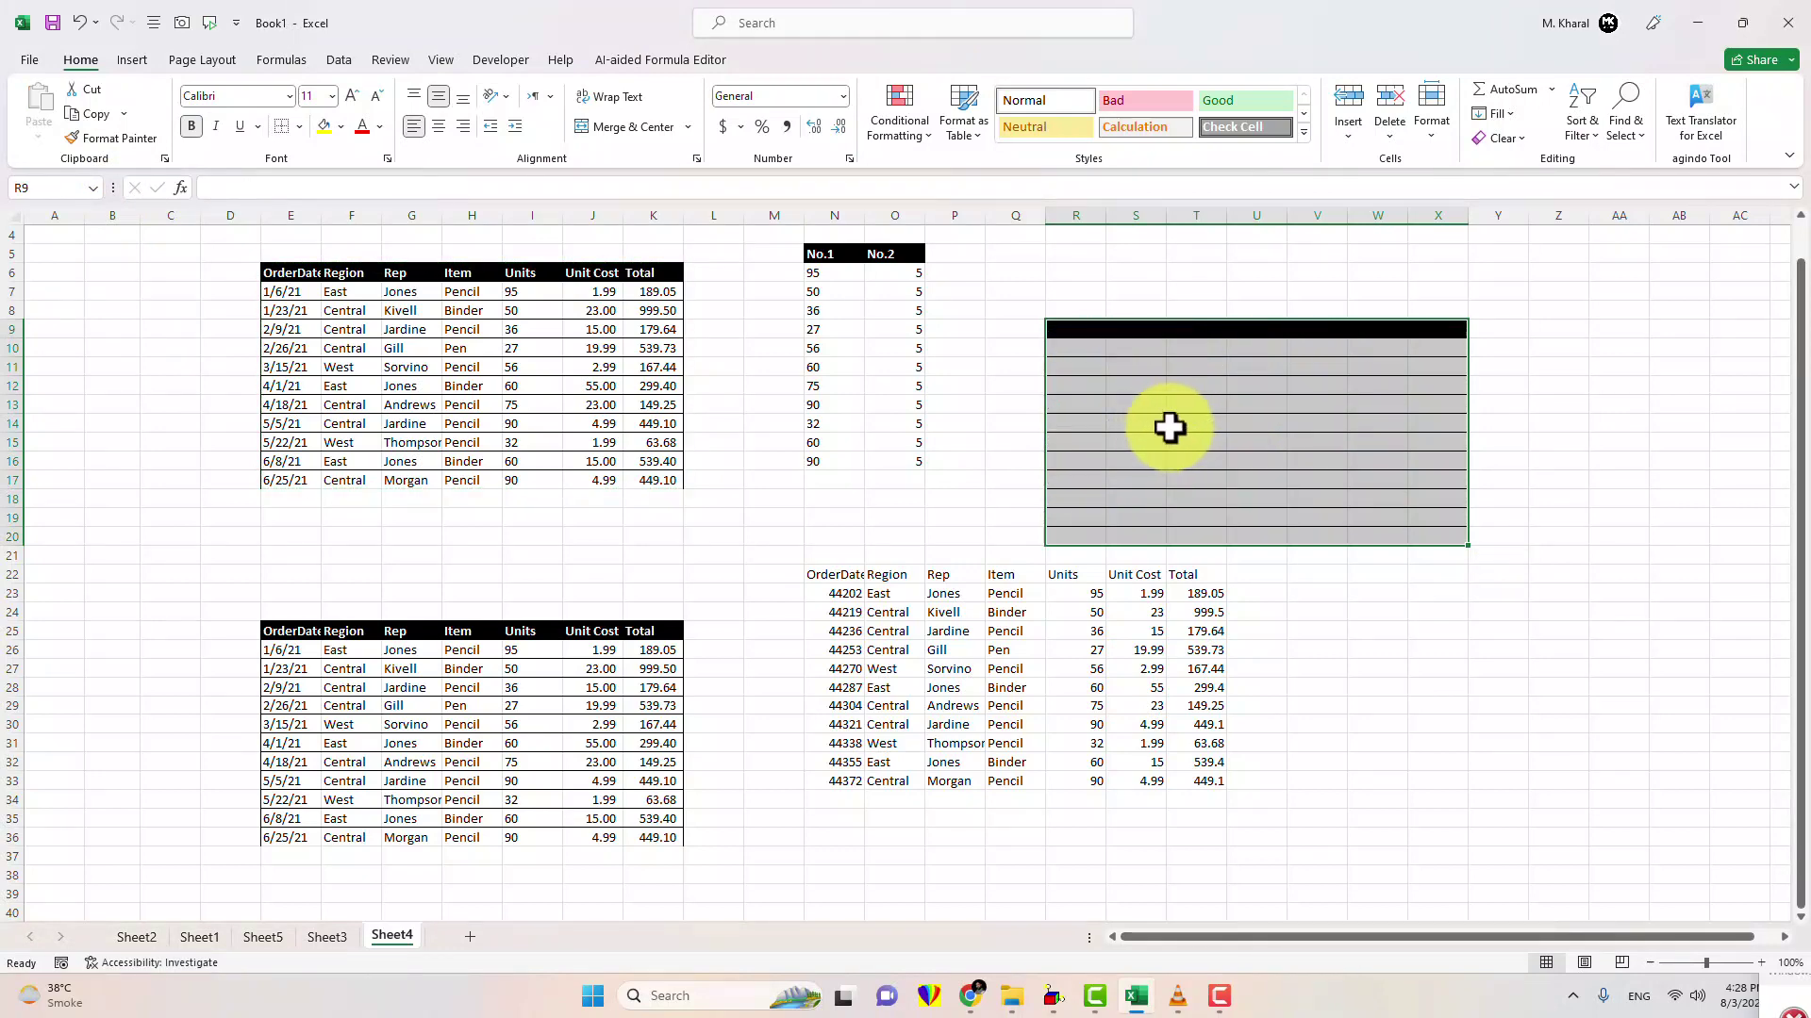
# Step: Undo the formatted paste so R9:X20 is blank and unformatted again
pyautogui.hotkey('ctrl', 'z')
pyautogui.hotkey('ctrl', 'z')
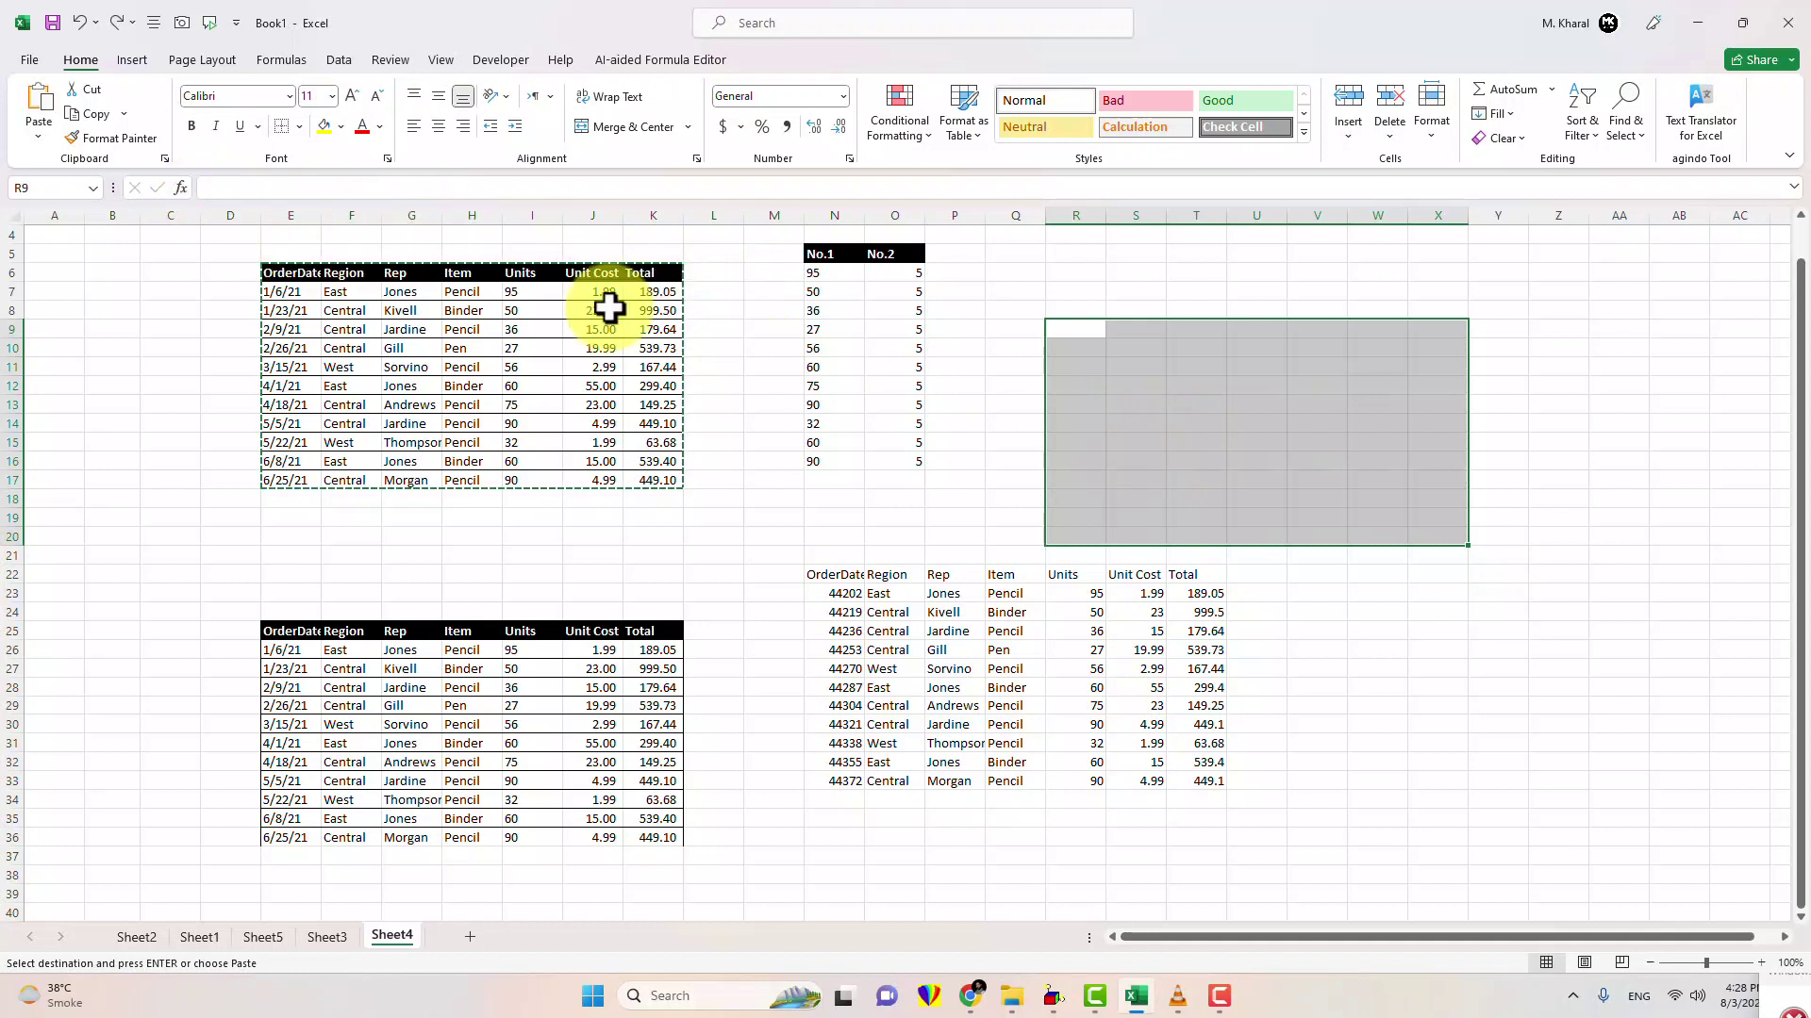
pyautogui.click(38, 139)
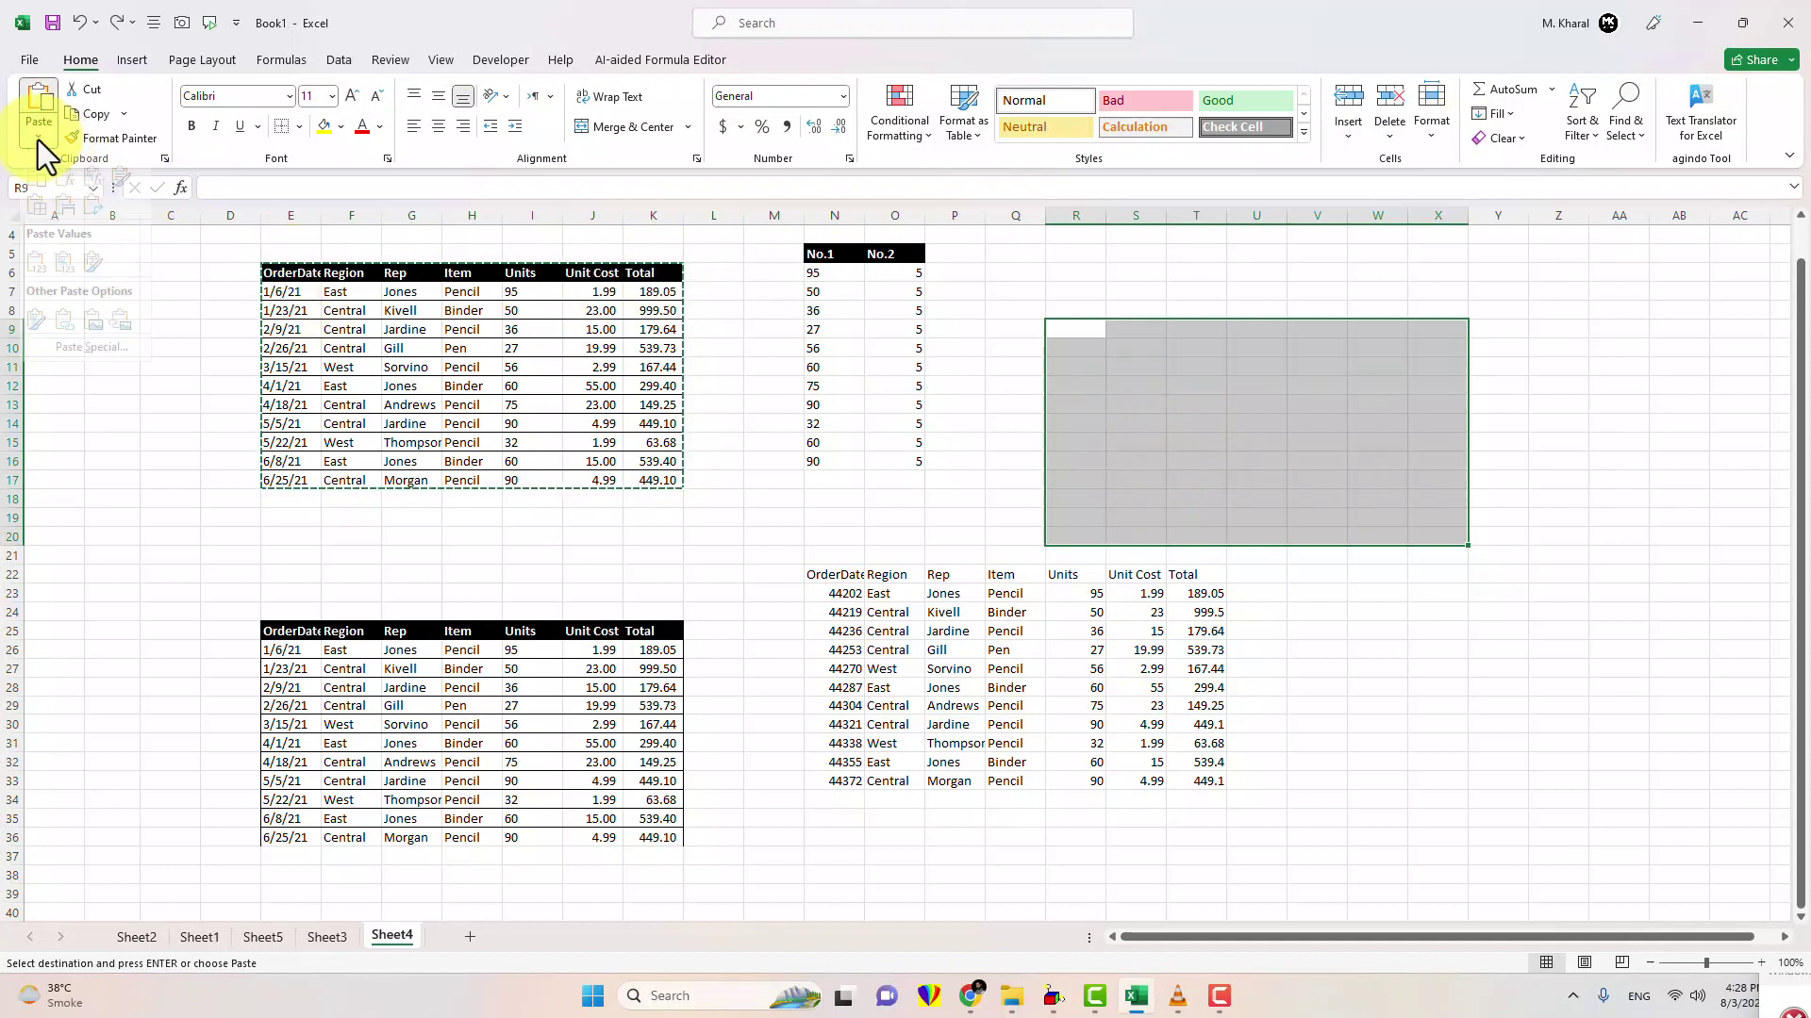
pyautogui.click(1074, 324)
pyautogui.click(1075, 328)
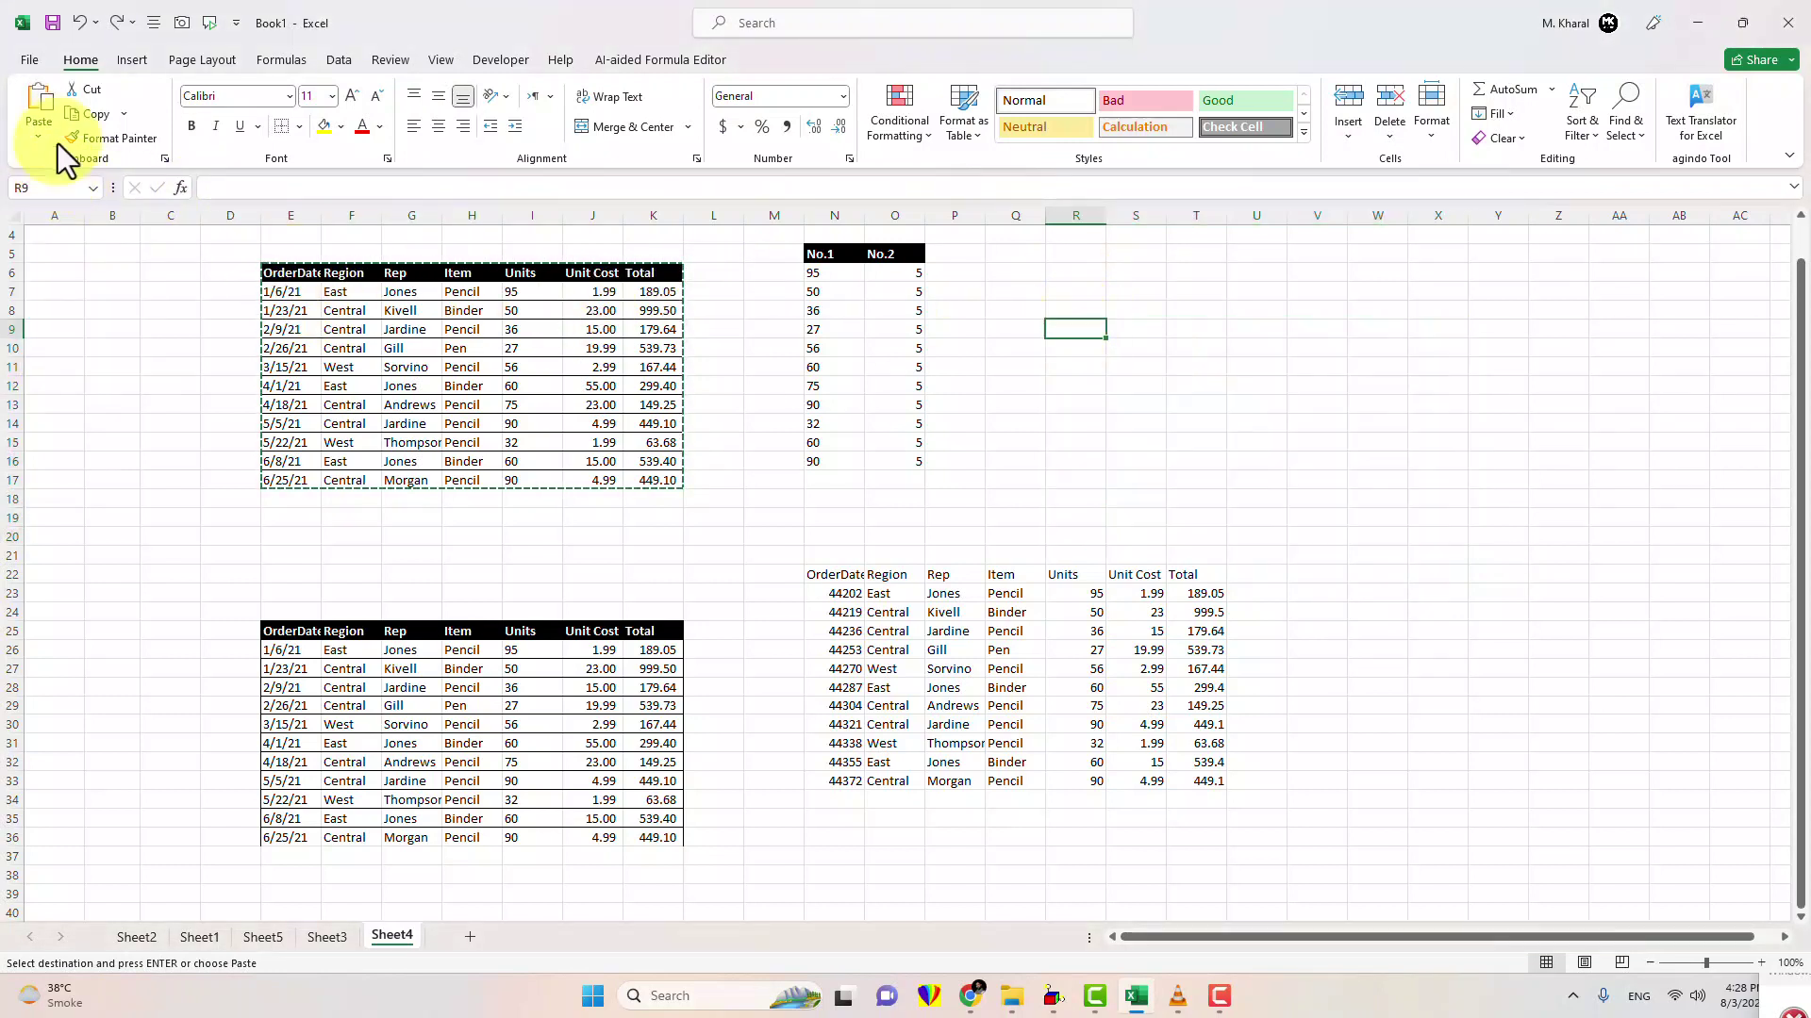
pyautogui.click(26, 134)
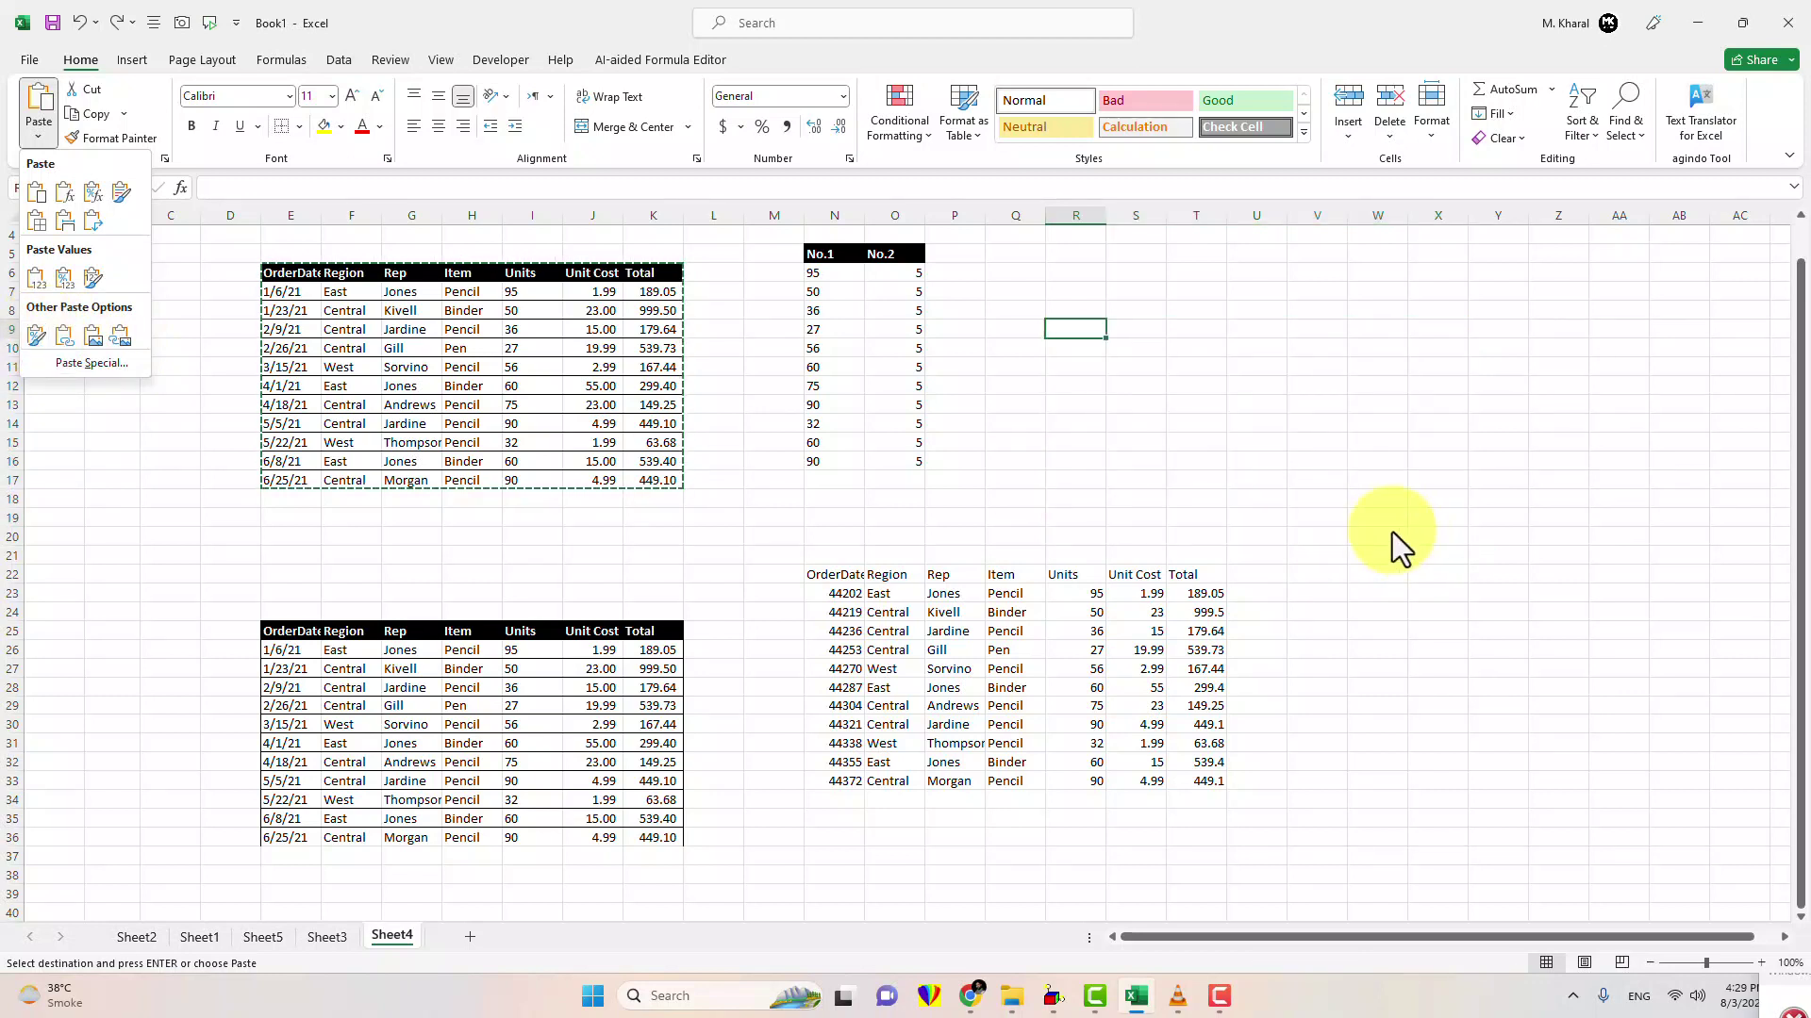
pyautogui.press('Escape')
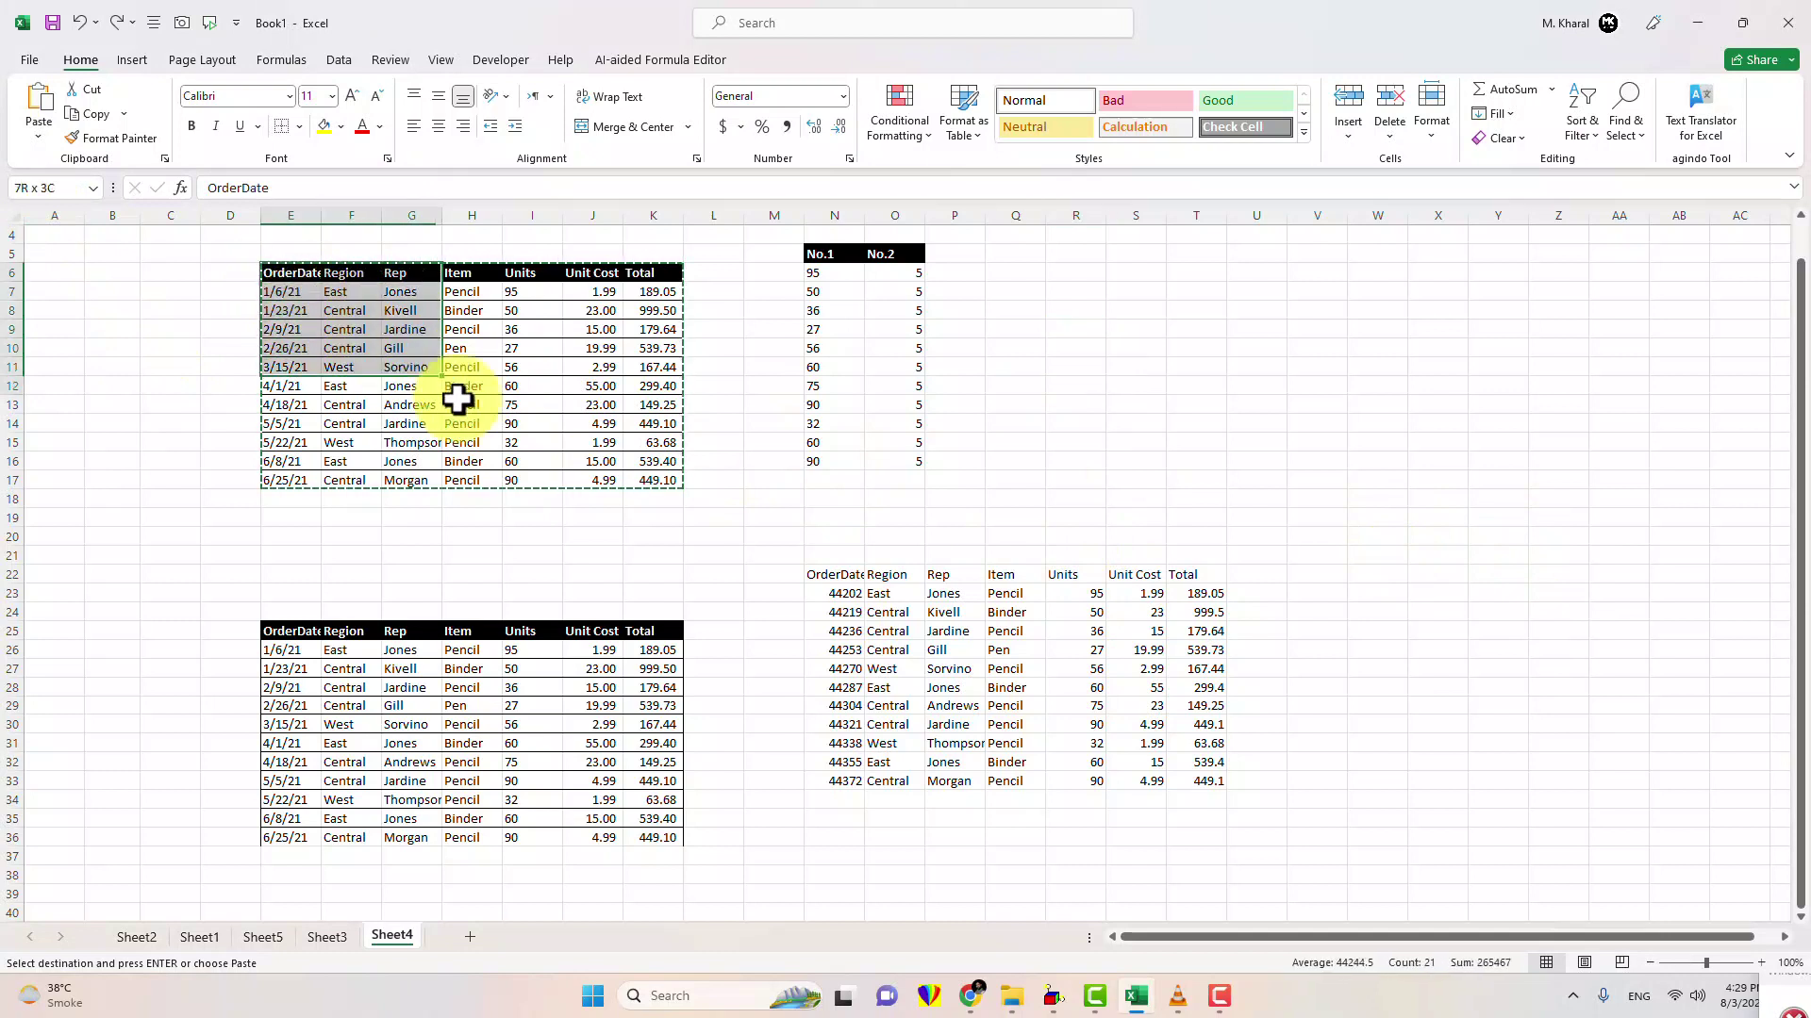
# Step: Copy E6:K17 and paste only its formatting at R8, leaving an empty black-headed bordered grid
pyautogui.moveTo(270, 273); pyautogui.dragTo(647, 477)
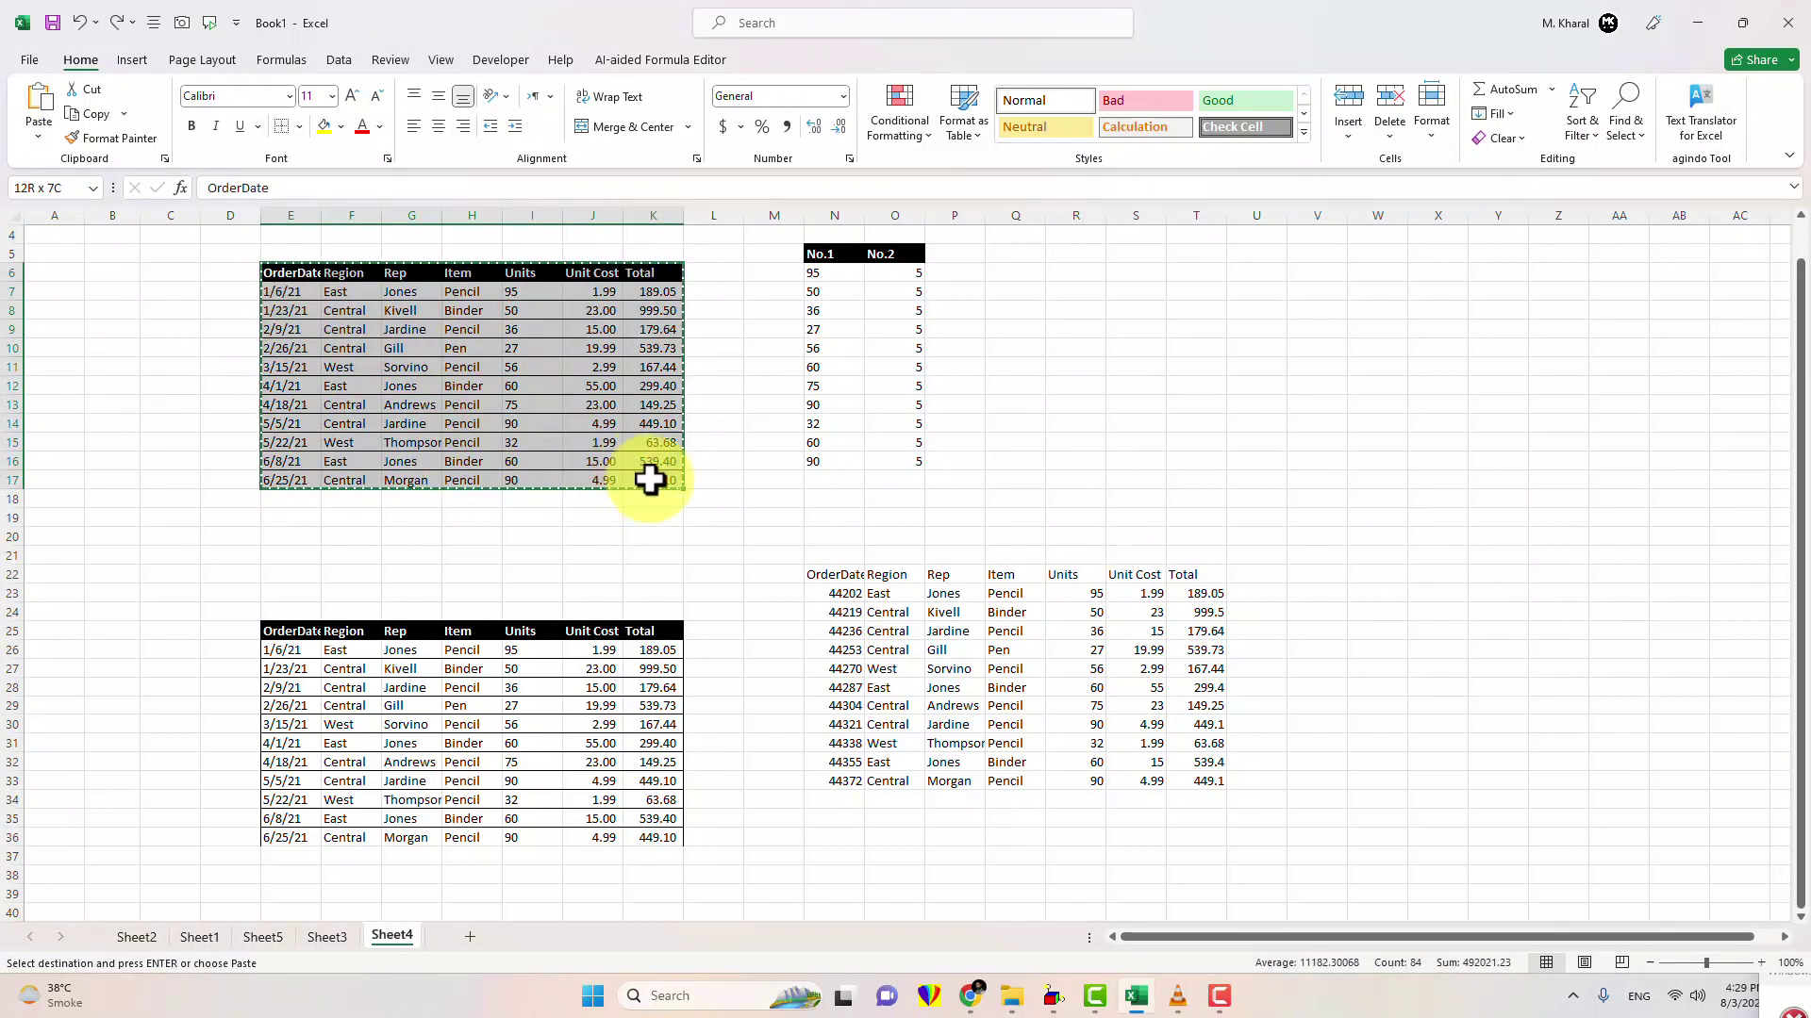
pyautogui.click(85, 123)
pyautogui.click(41, 138)
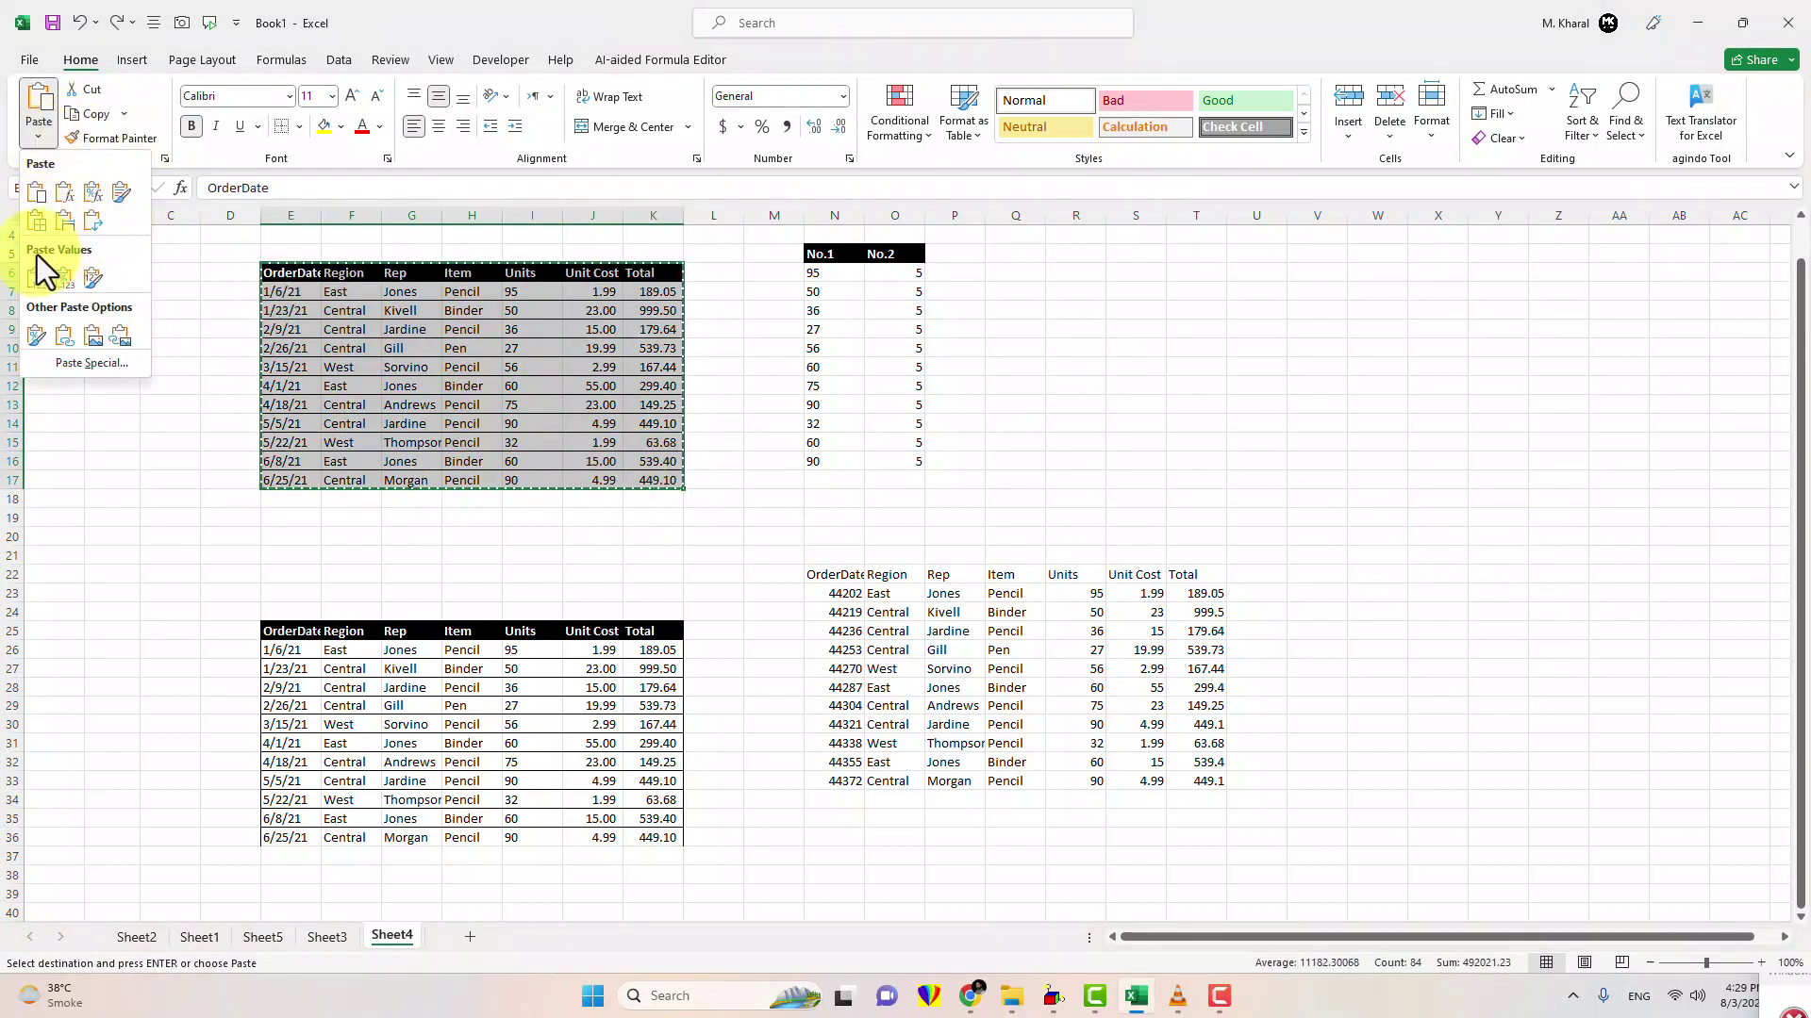
pyautogui.click(1049, 307)
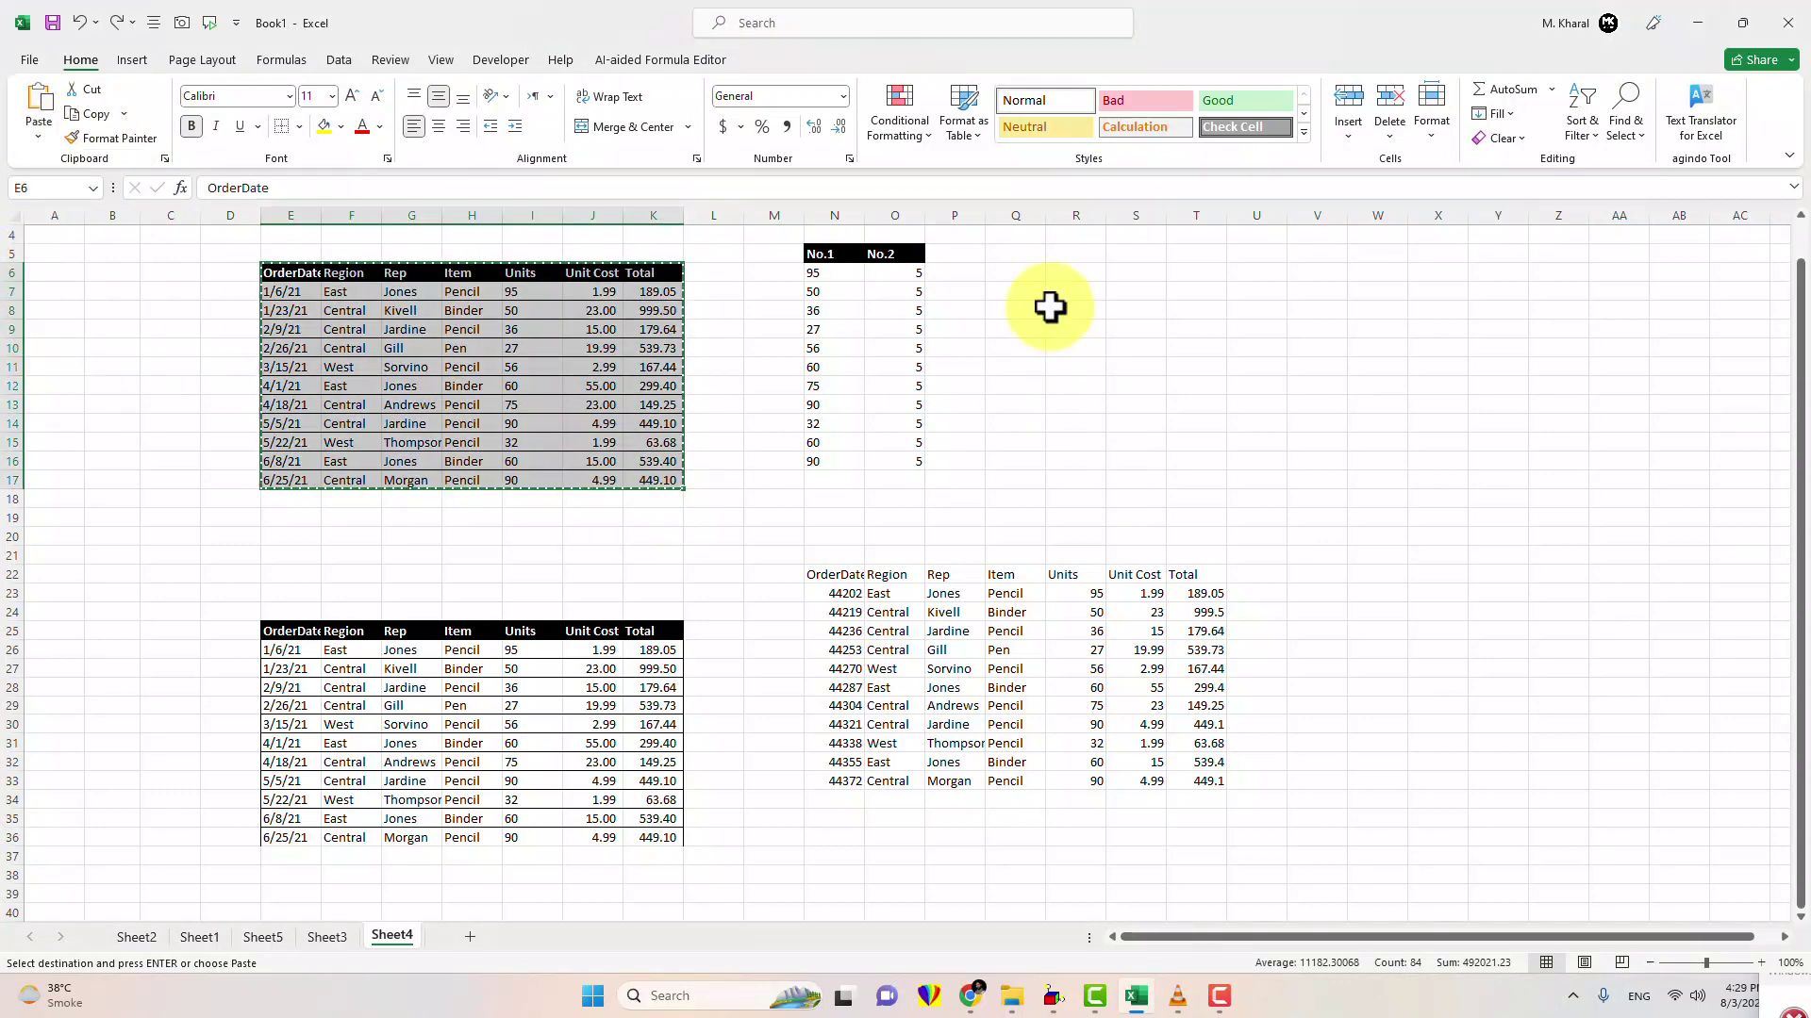
pyautogui.click(1050, 307)
pyautogui.click(39, 138)
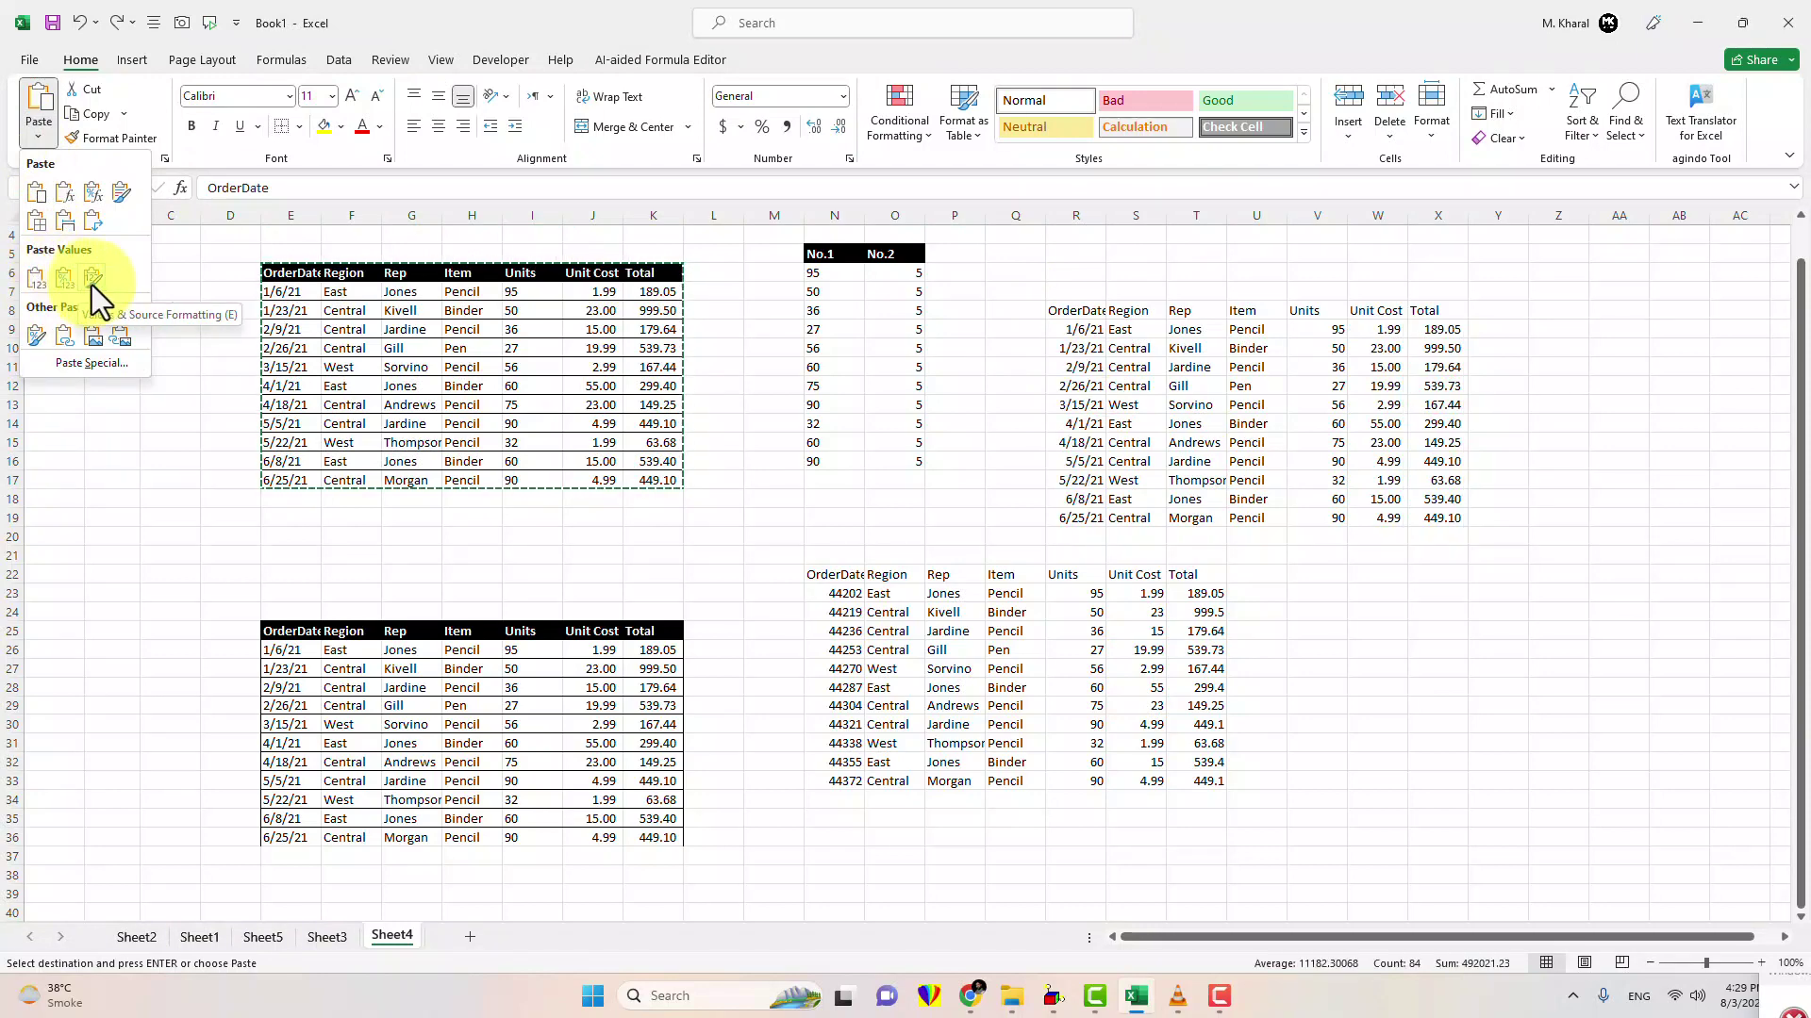
pyautogui.click(33, 336)
pyautogui.click(1217, 351)
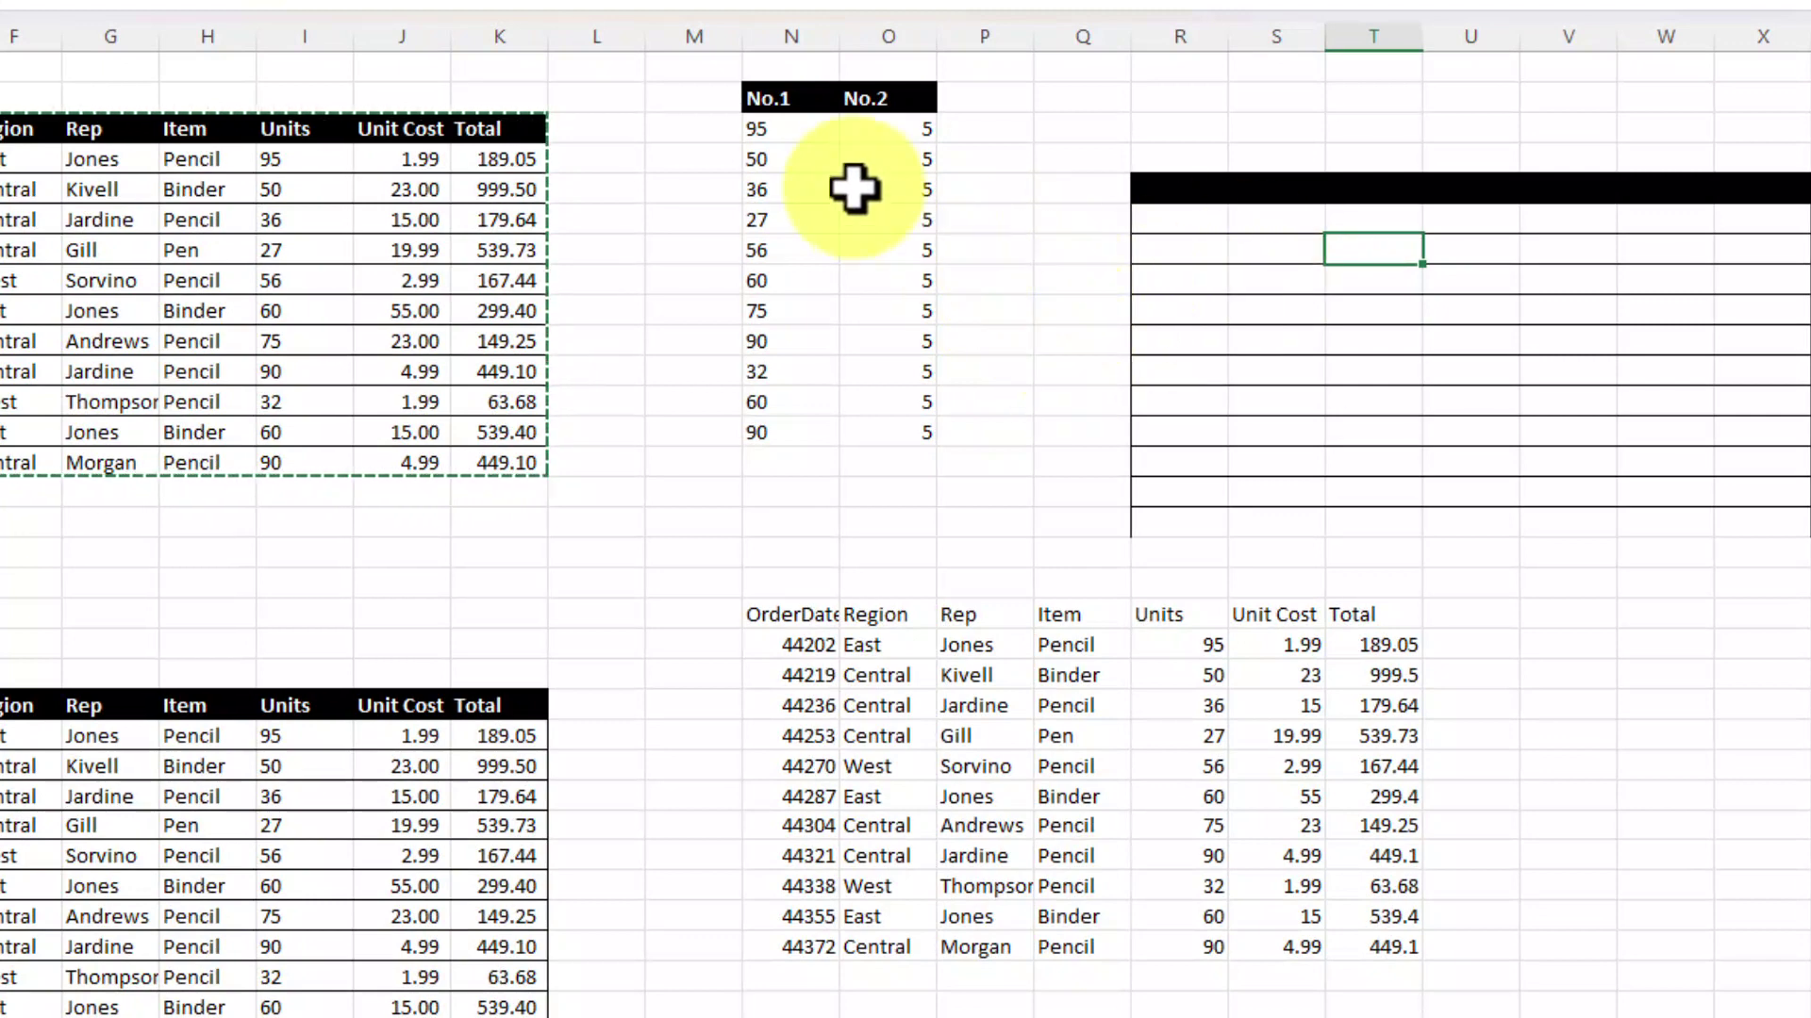
pyautogui.moveTo(759, 129)
pyautogui.mouseDown()
pyautogui.moveTo(788, 435)
pyautogui.moveTo(854, 440)
pyautogui.moveTo(824, 436)
pyautogui.mouseUp()
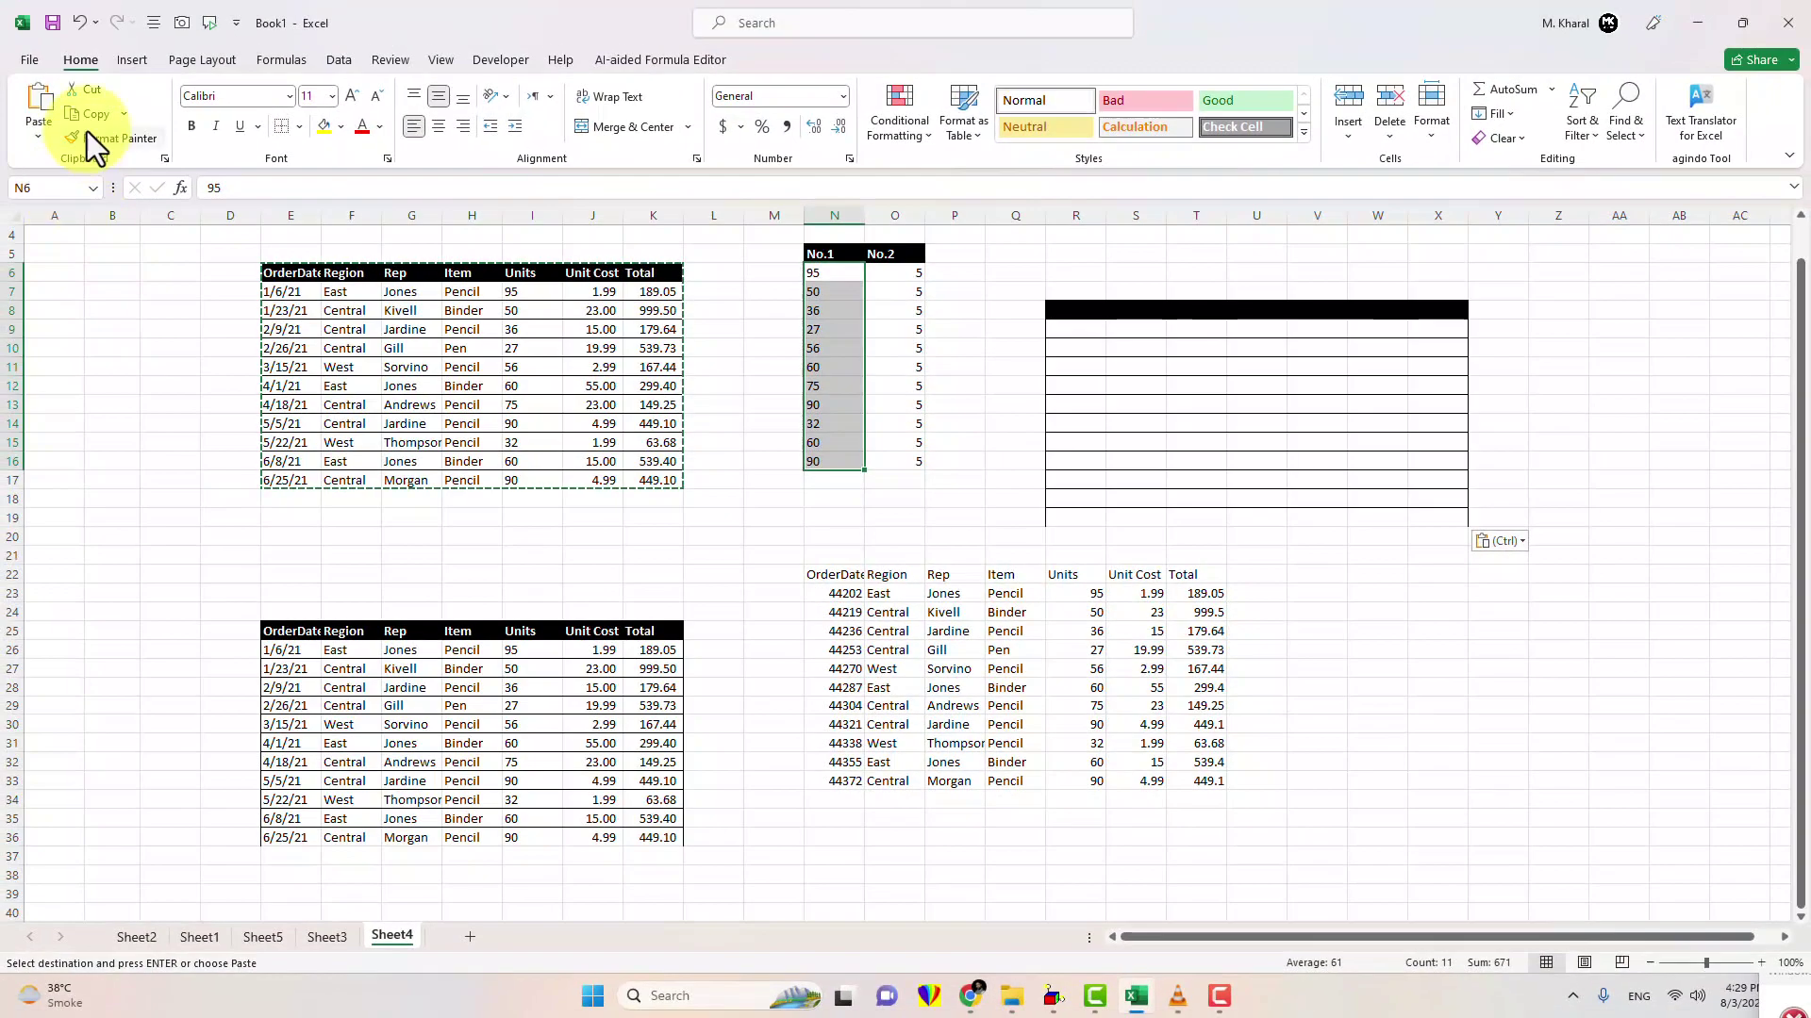
# Step: Copy the No.1 values N6:N16 and apply Paste Special with default settings
pyautogui.click(83, 117)
pyautogui.click(37, 139)
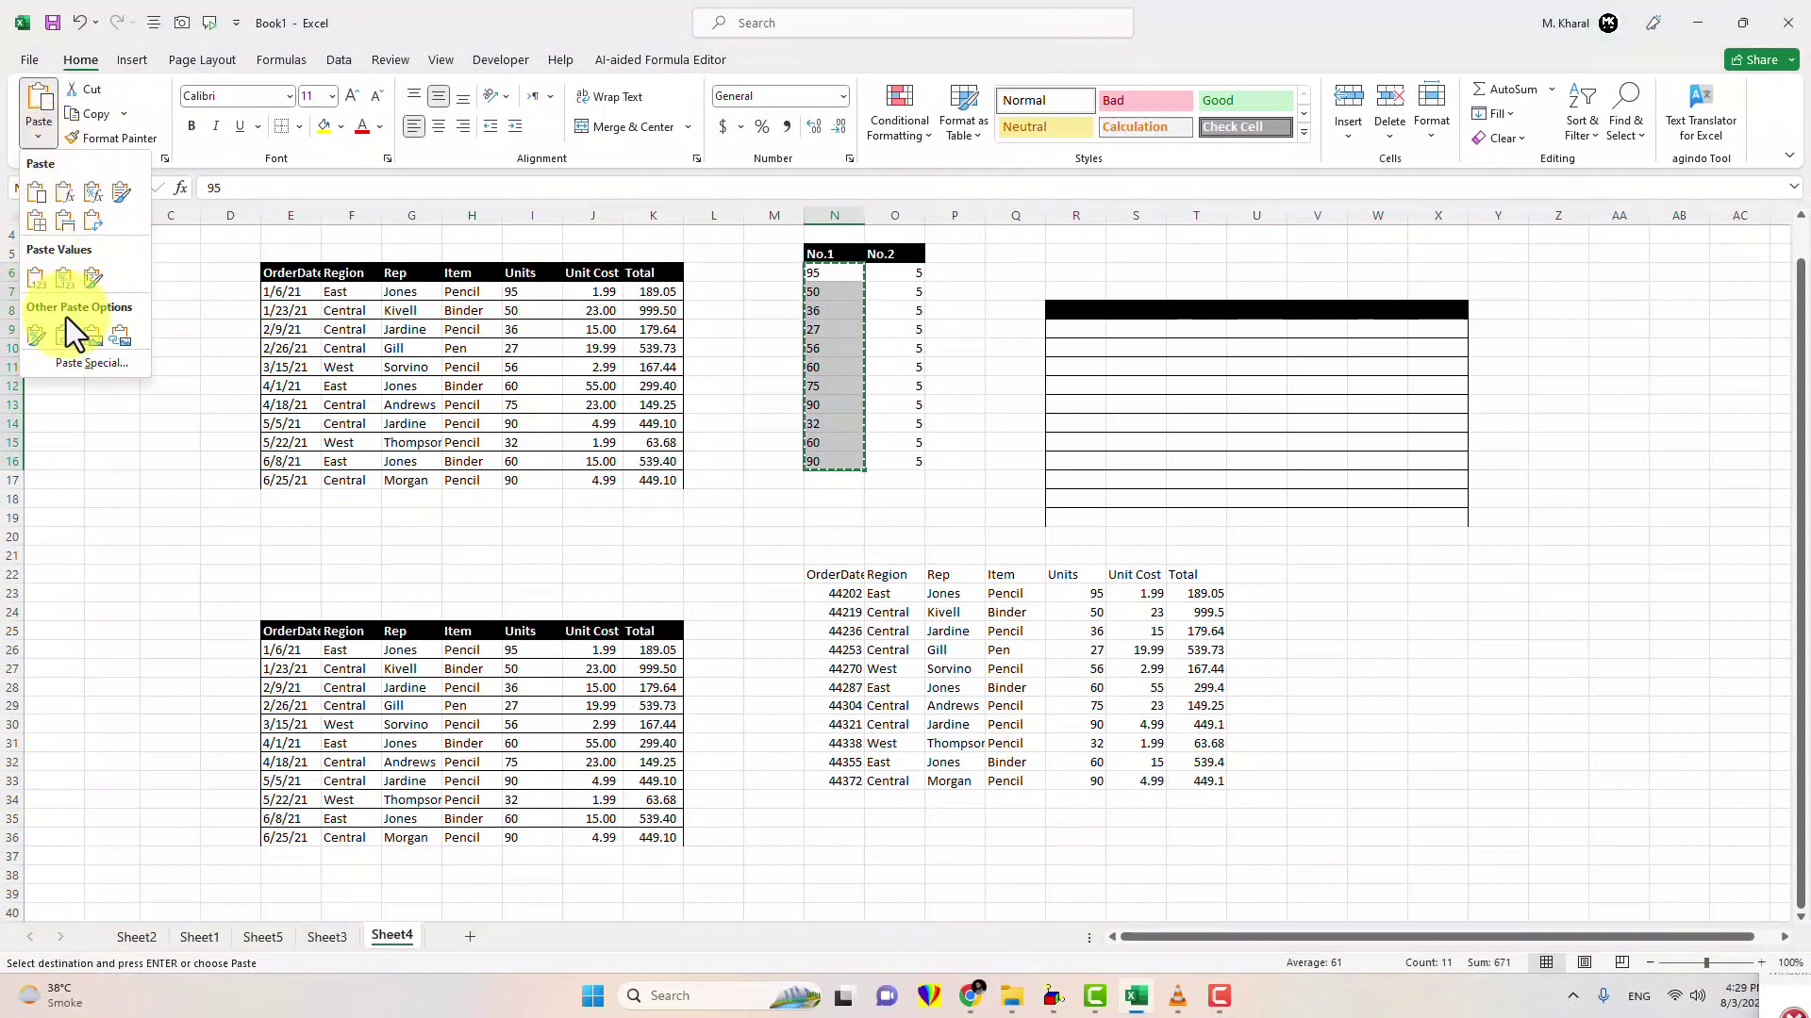
pyautogui.click(91, 363)
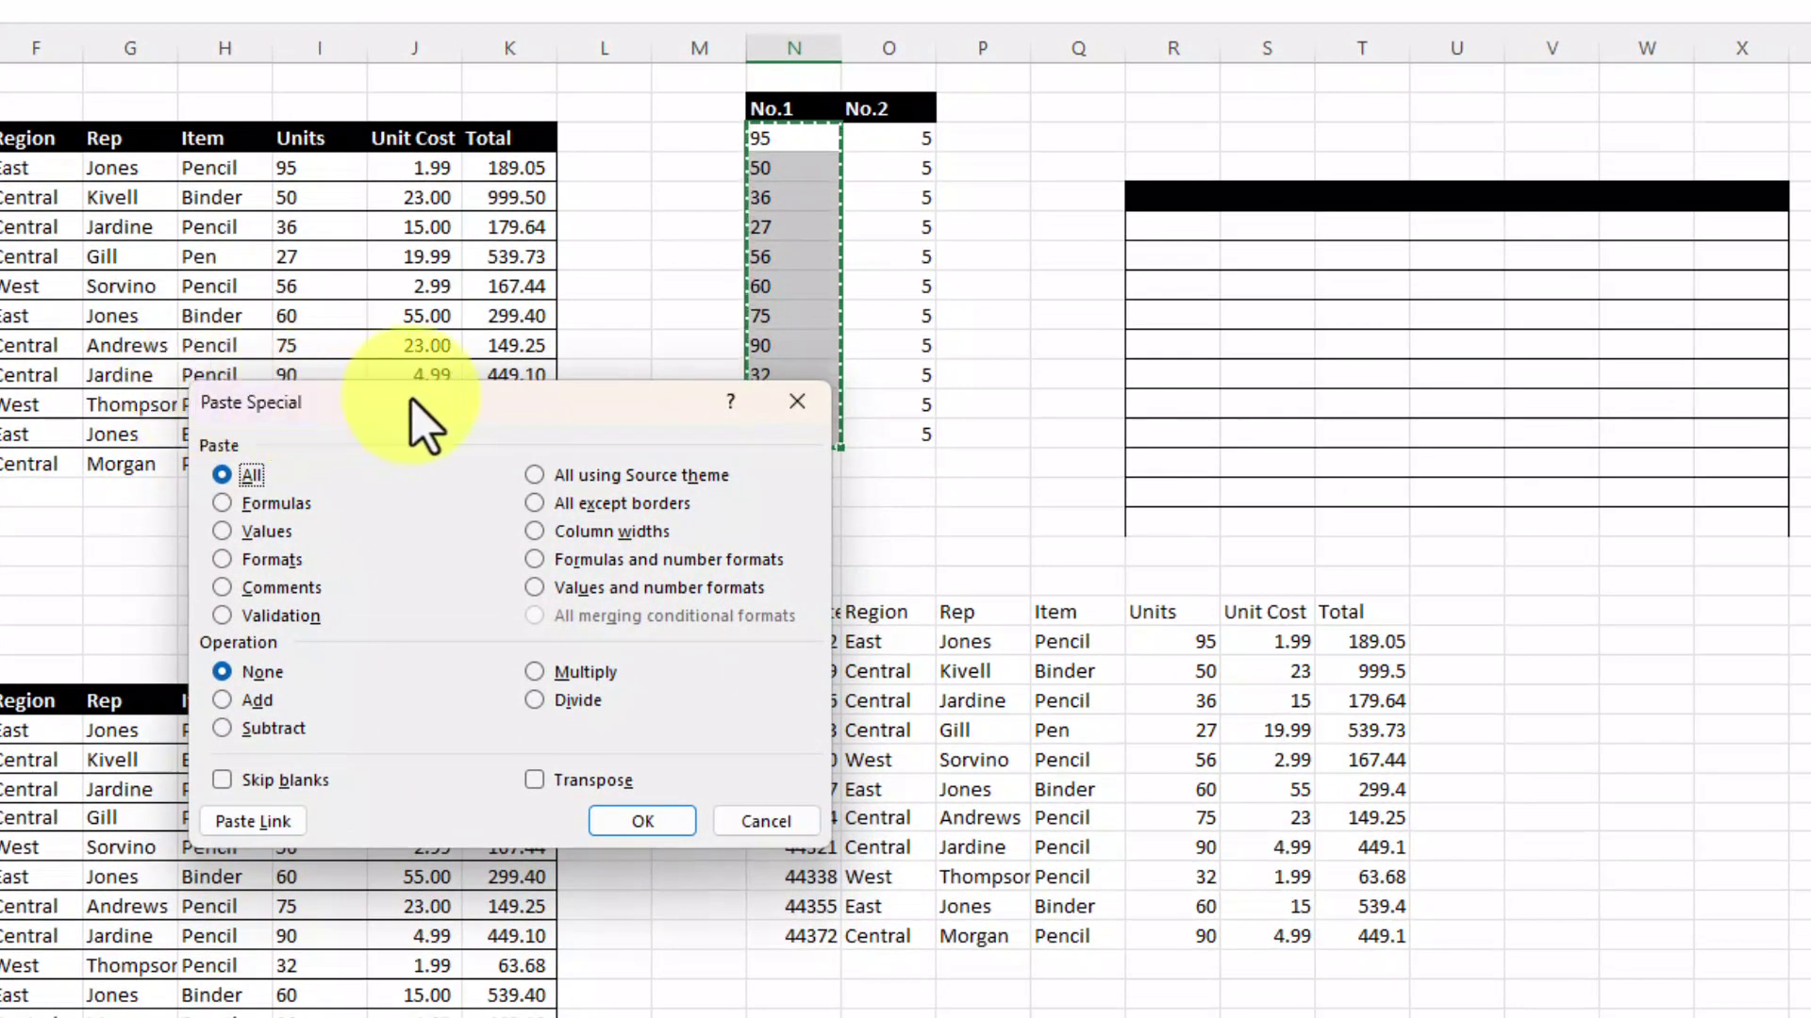
pyautogui.moveTo(411, 400); pyautogui.dragTo(364, 348)
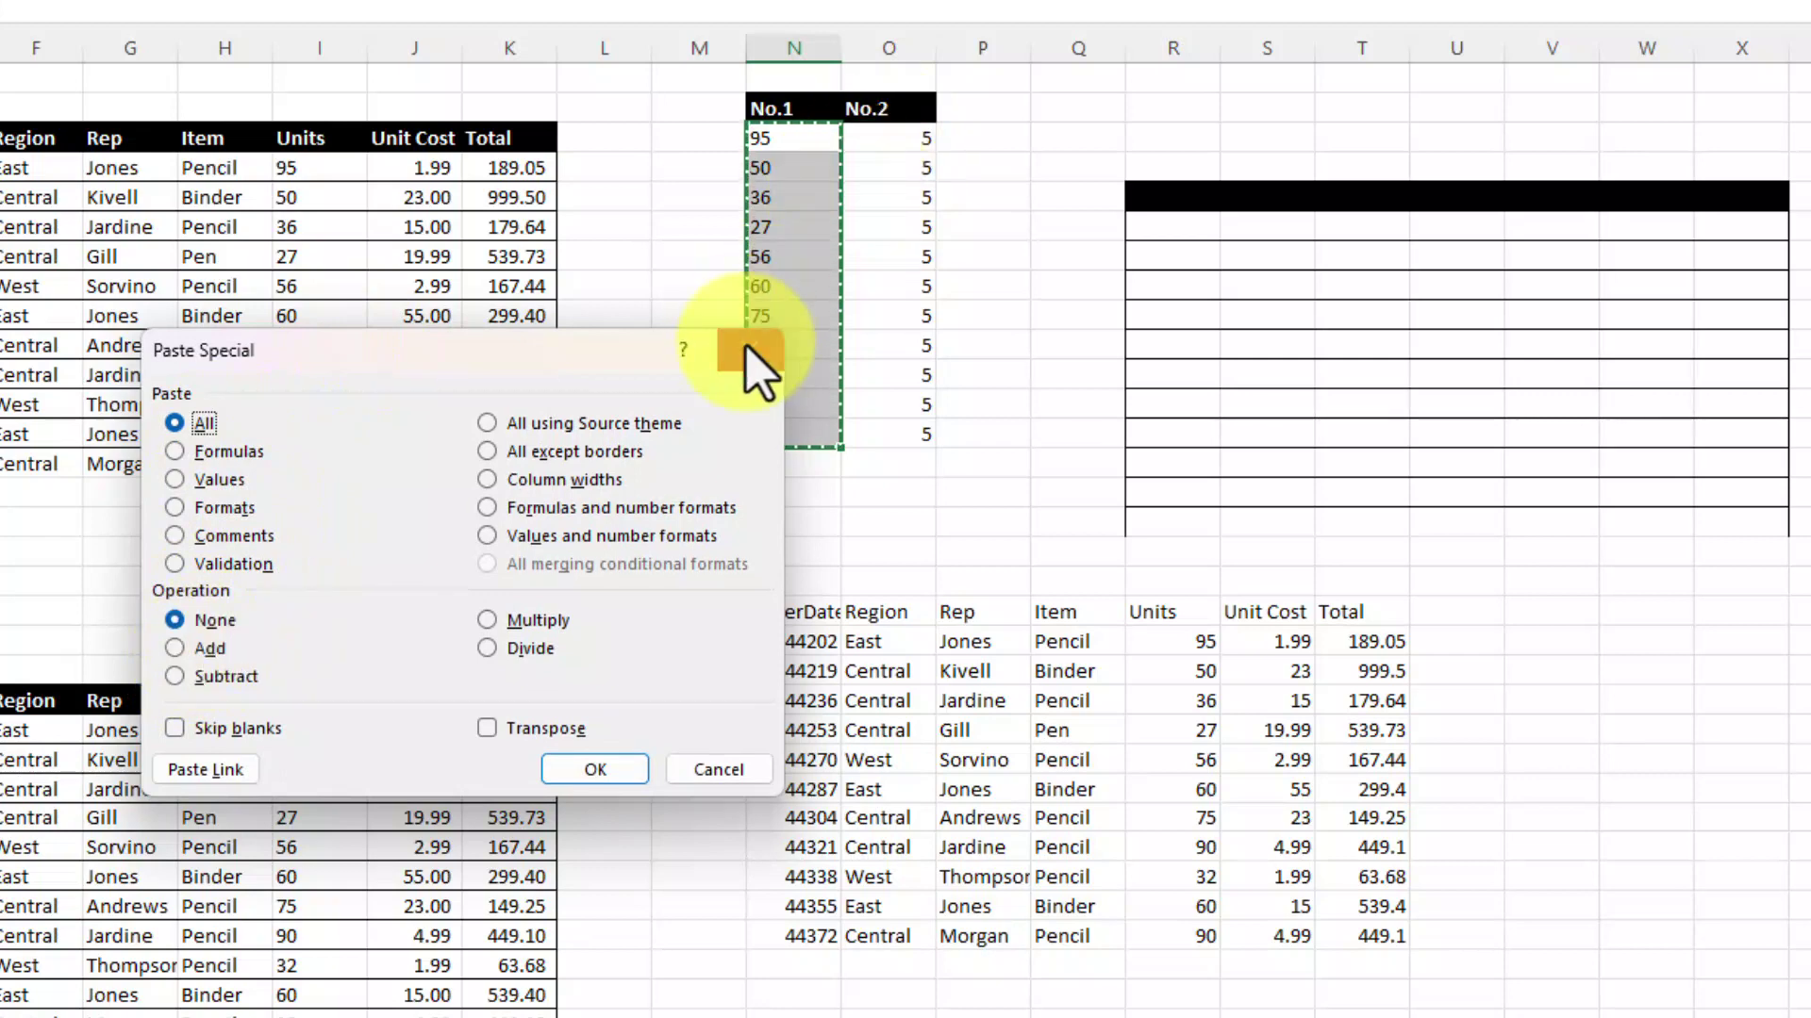
pyautogui.press('Return')
# Step: Paste-add the No.1 values onto the No.2 column starting at O6
pyautogui.click(883, 140)
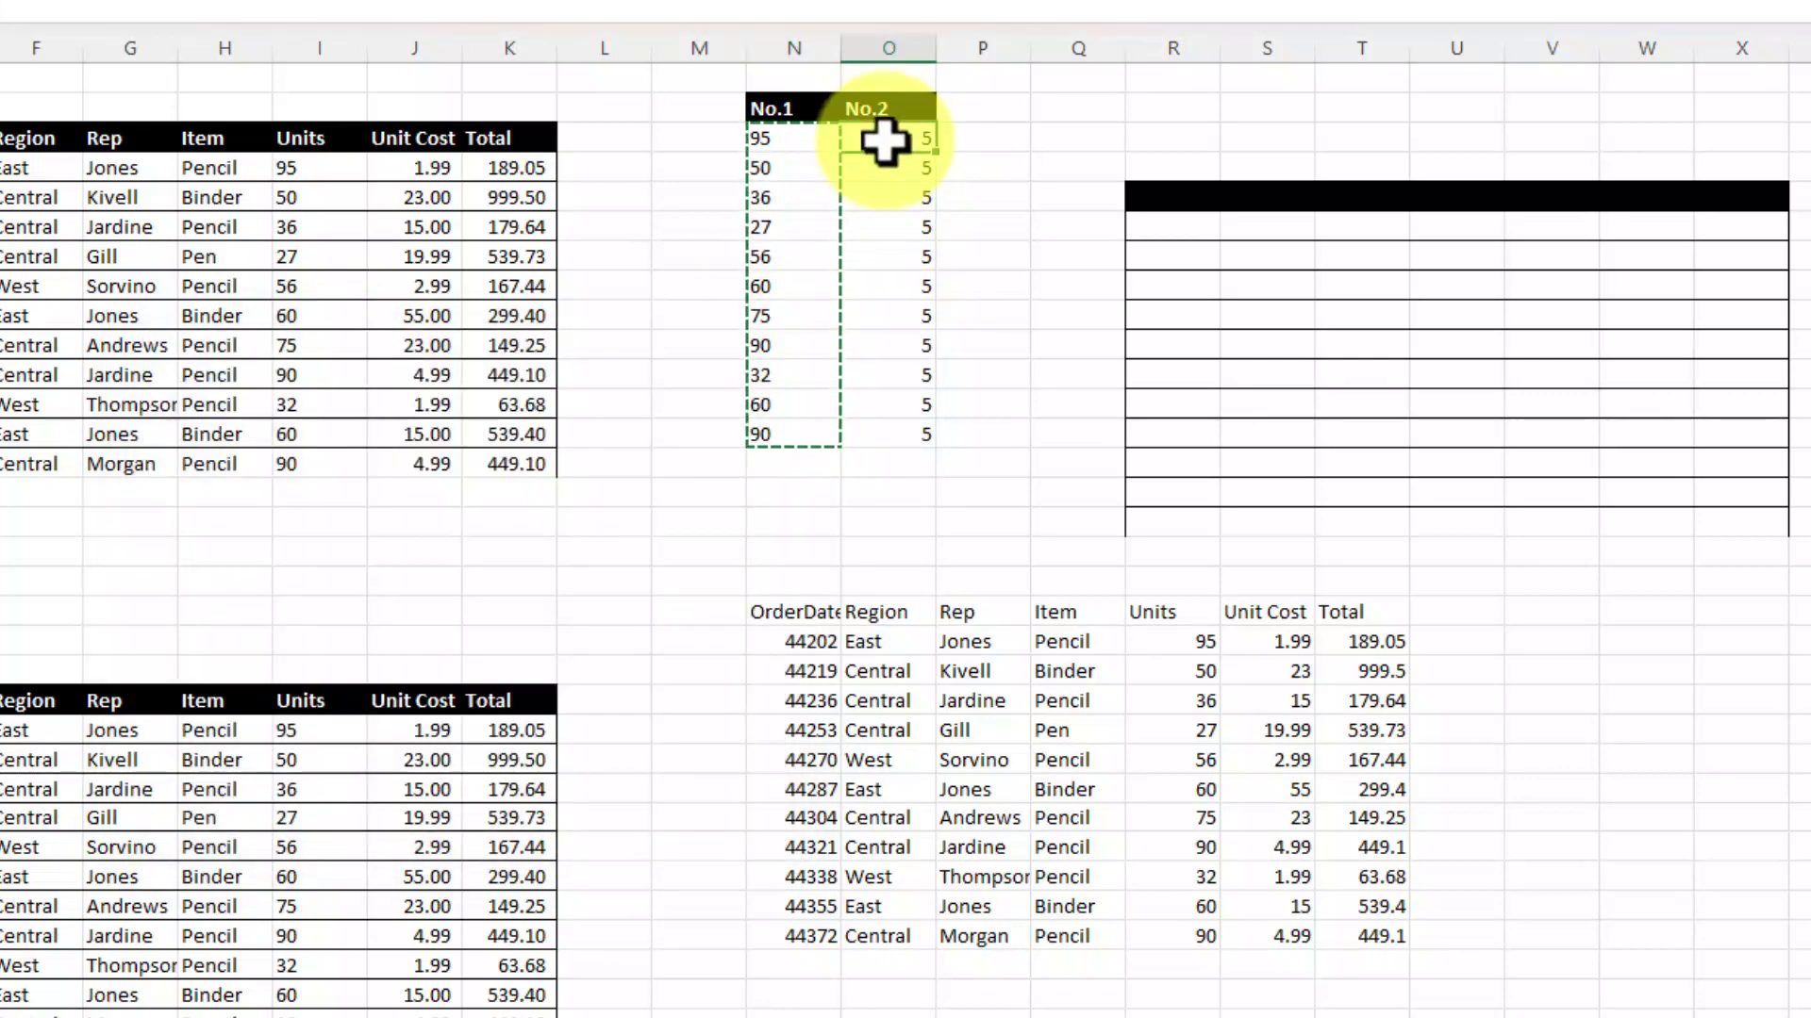
pyautogui.hotkey('ctrl', 'alt', 'v')
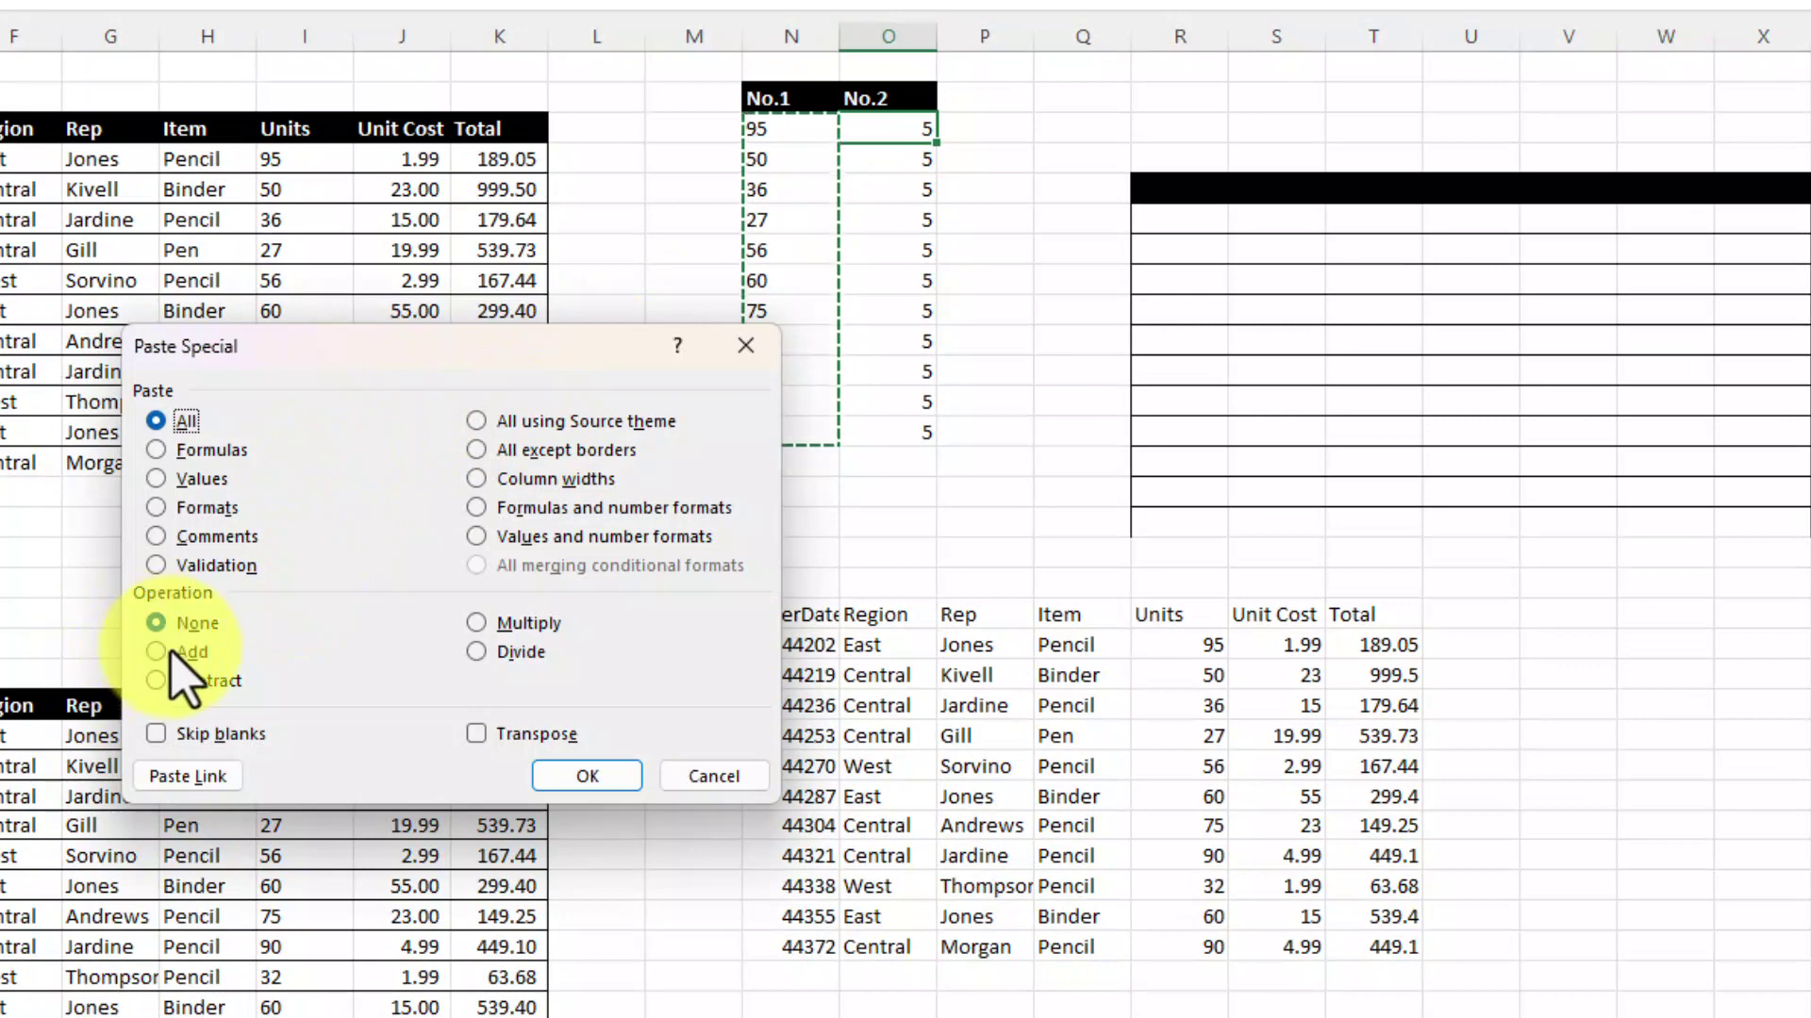
pyautogui.click(156, 652)
pyautogui.moveTo(514, 346); pyautogui.dragTo(481, 279)
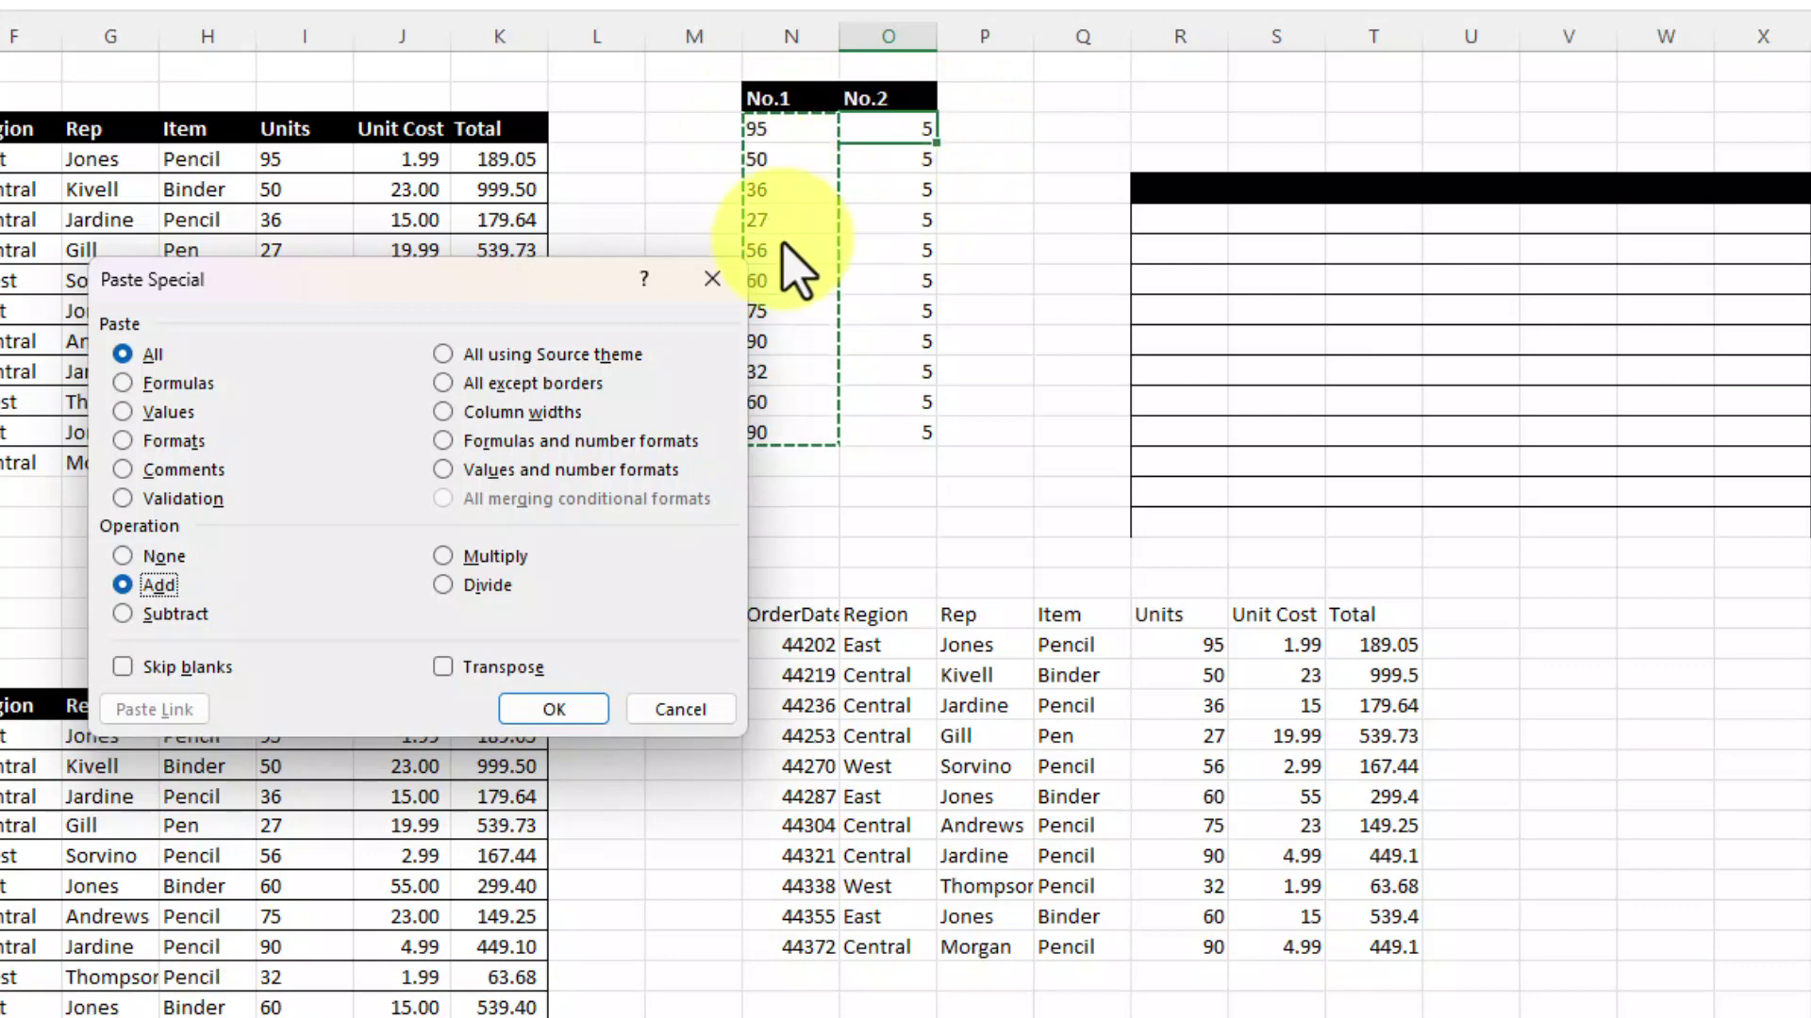
pyautogui.click(535, 716)
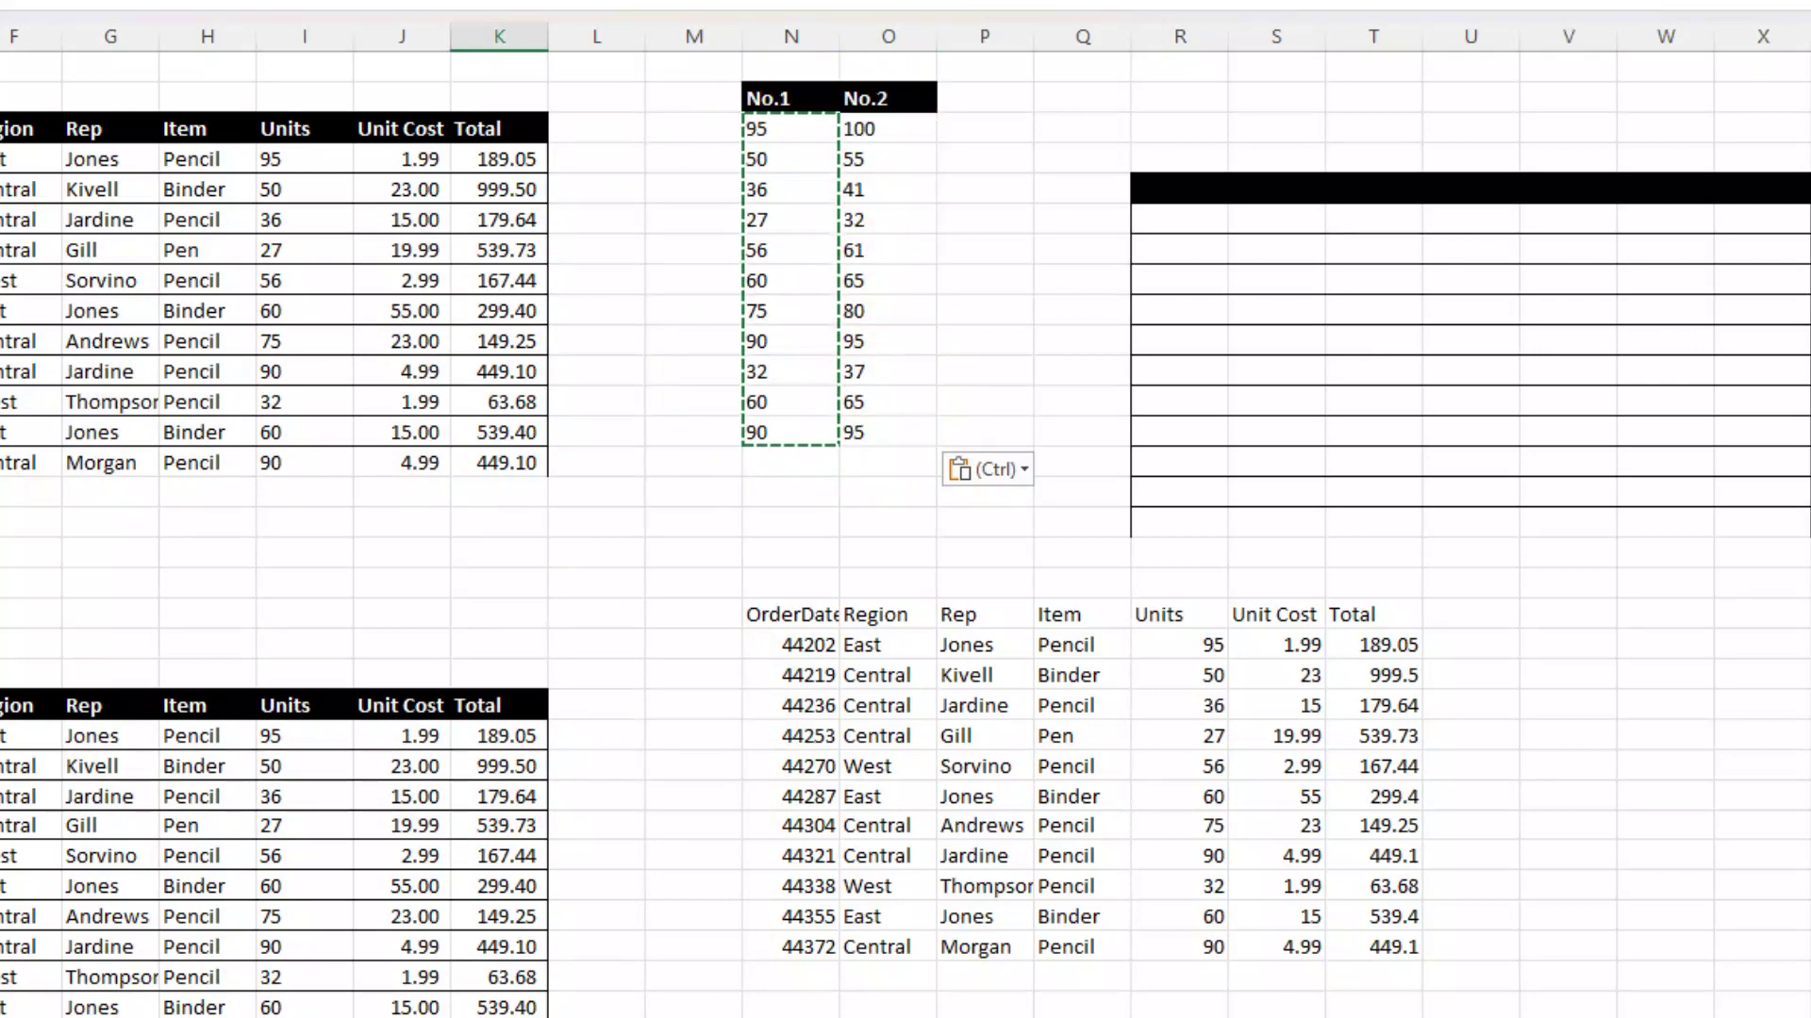
# Step: Apply Paste Special to the lower table copy, turning K36 into 42664.5
pyautogui.click(39, 136)
pyautogui.click(60, 364)
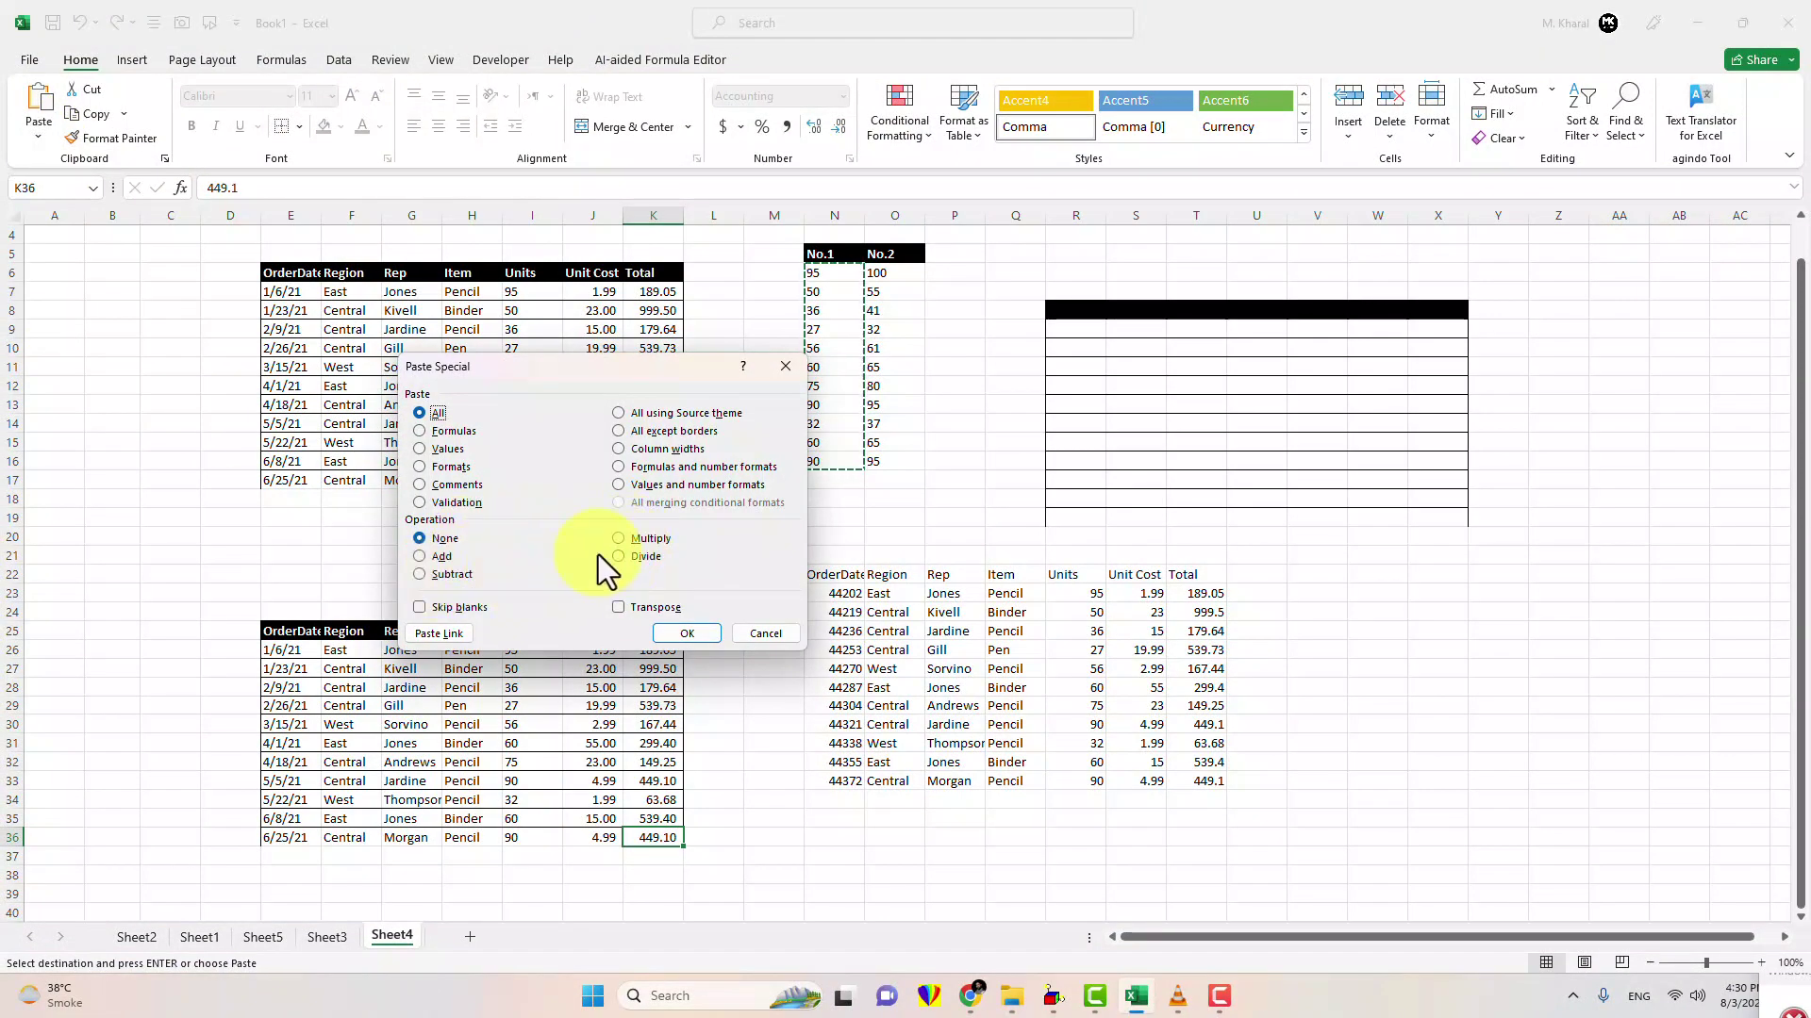
pyautogui.press('Return')
pyautogui.scroll(1, 336, 343)
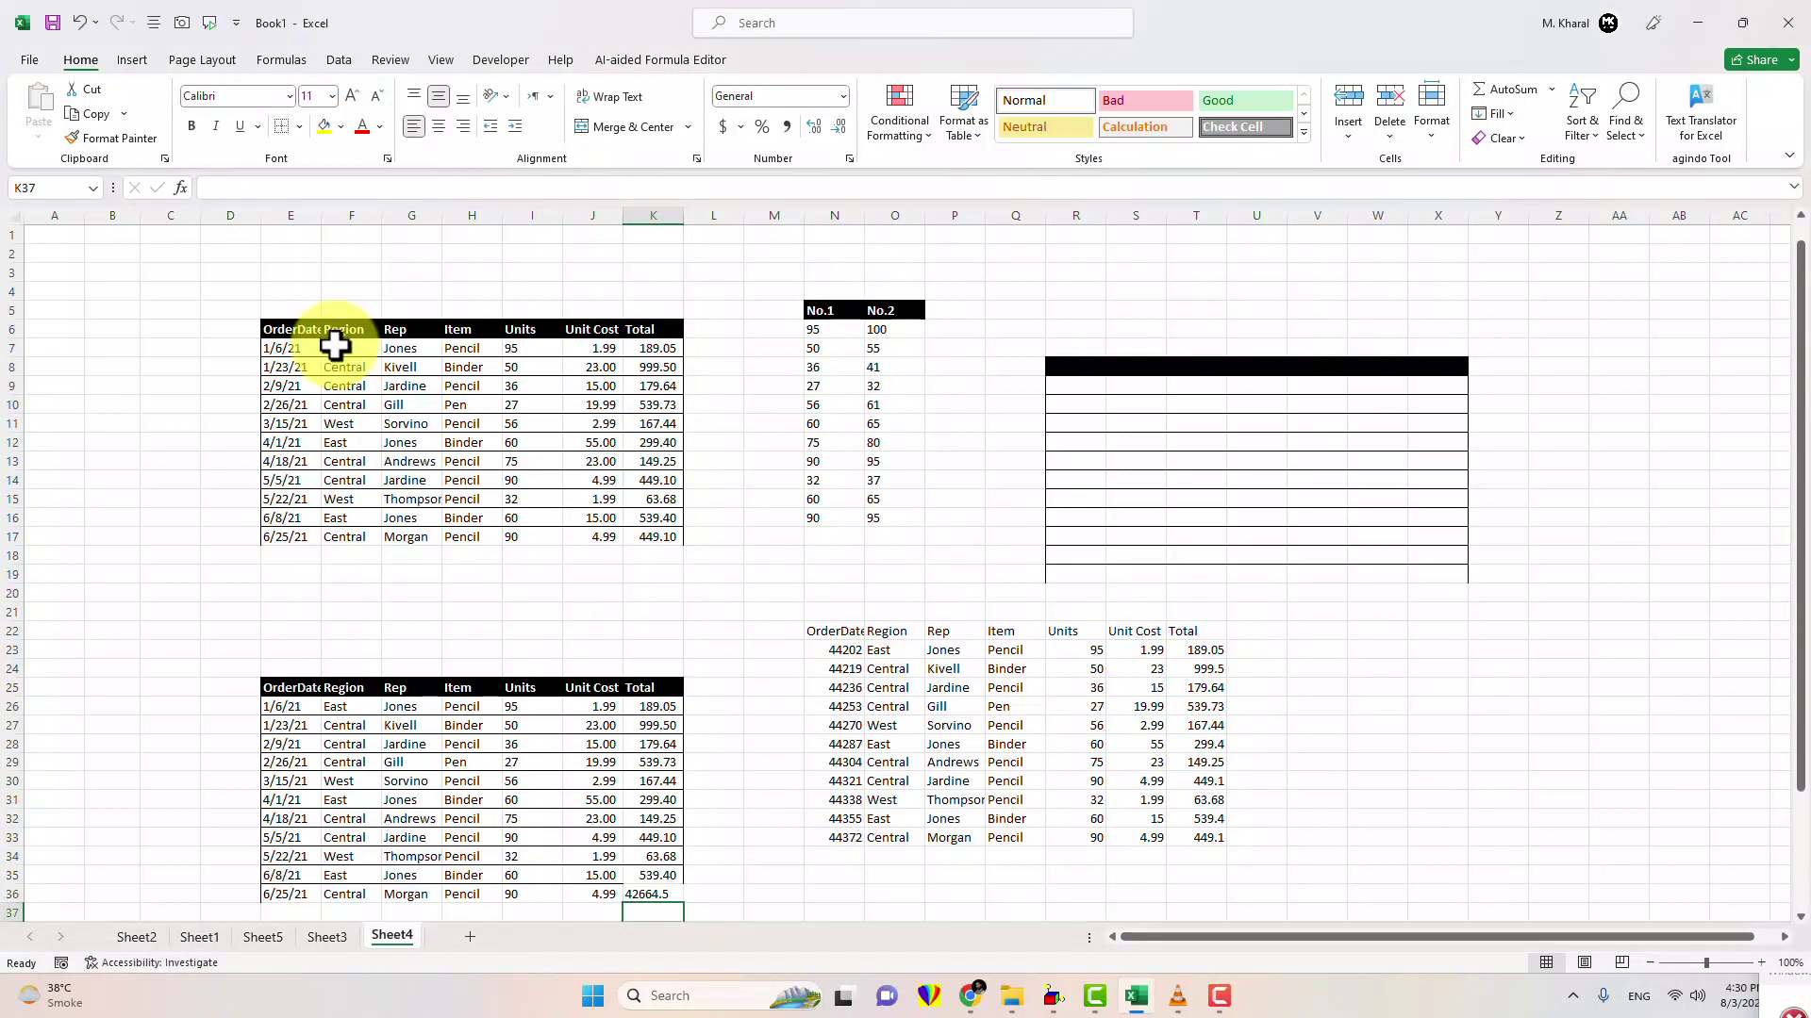
pyautogui.moveTo(283, 330); pyautogui.dragTo(642, 533)
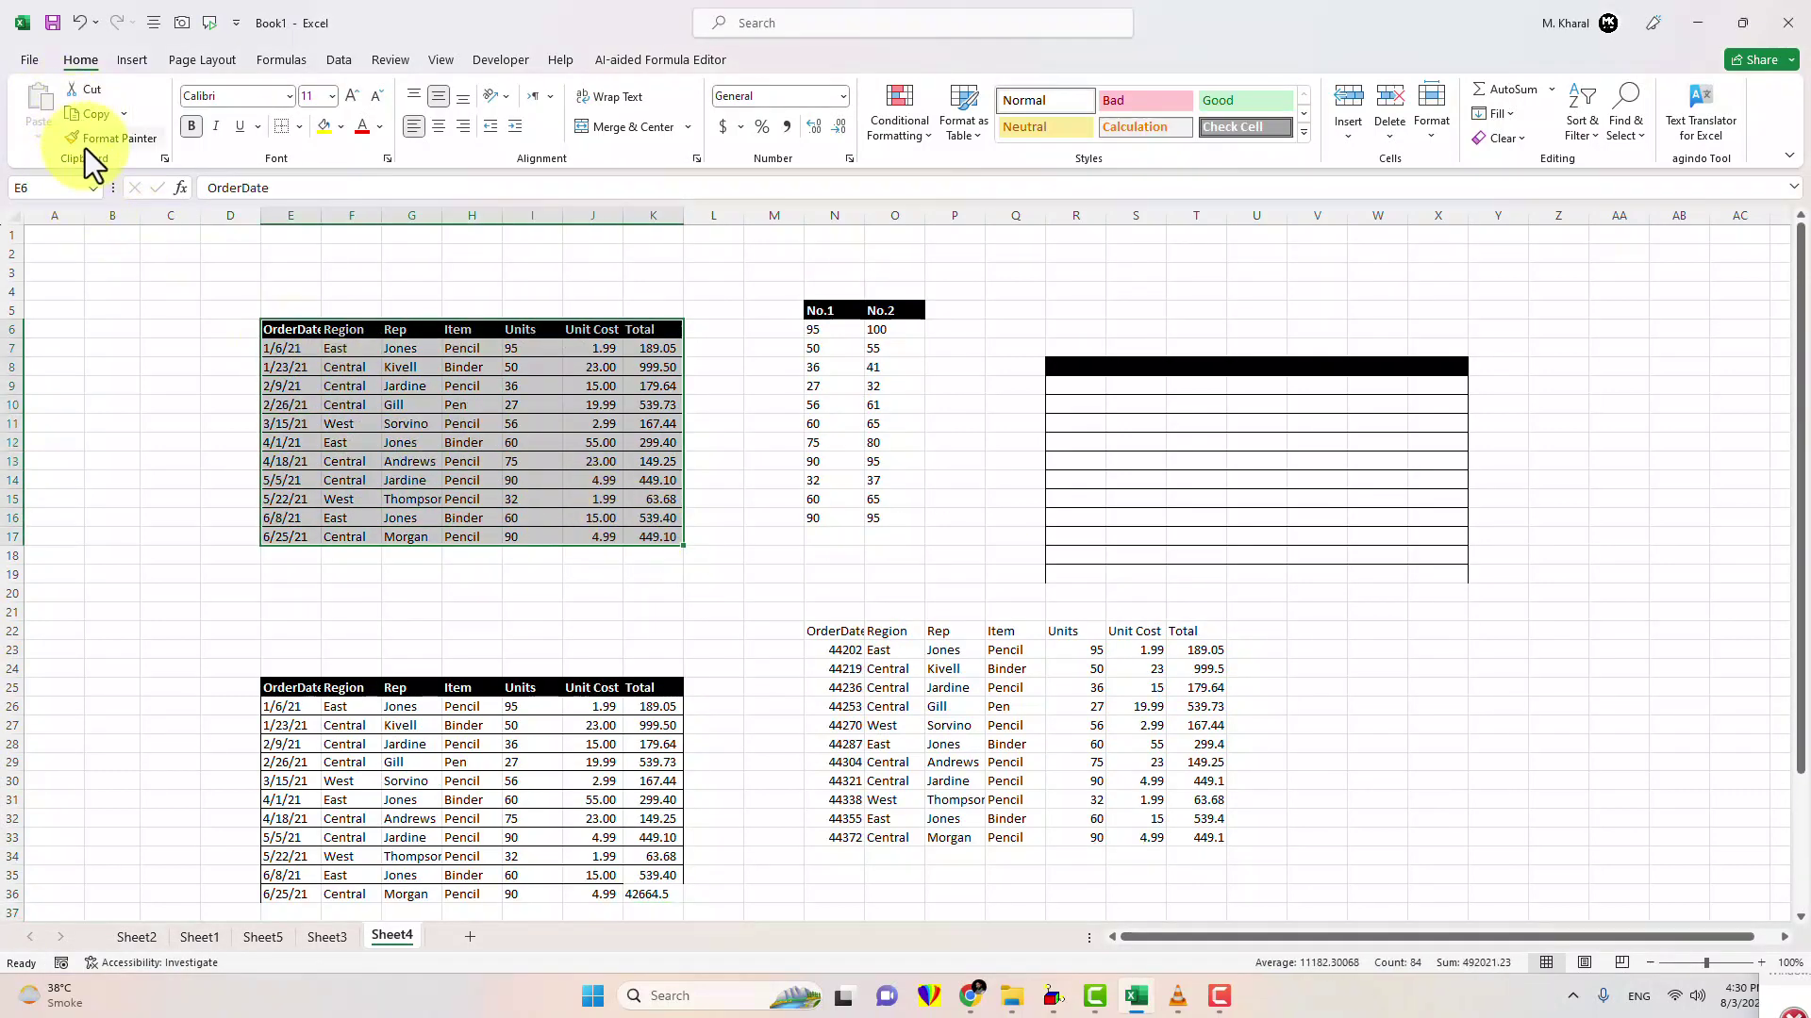
# Step: Copy the sales table E6:K17, then open and dismiss Paste Special without pasting
pyautogui.click(81, 115)
pyautogui.click(37, 140)
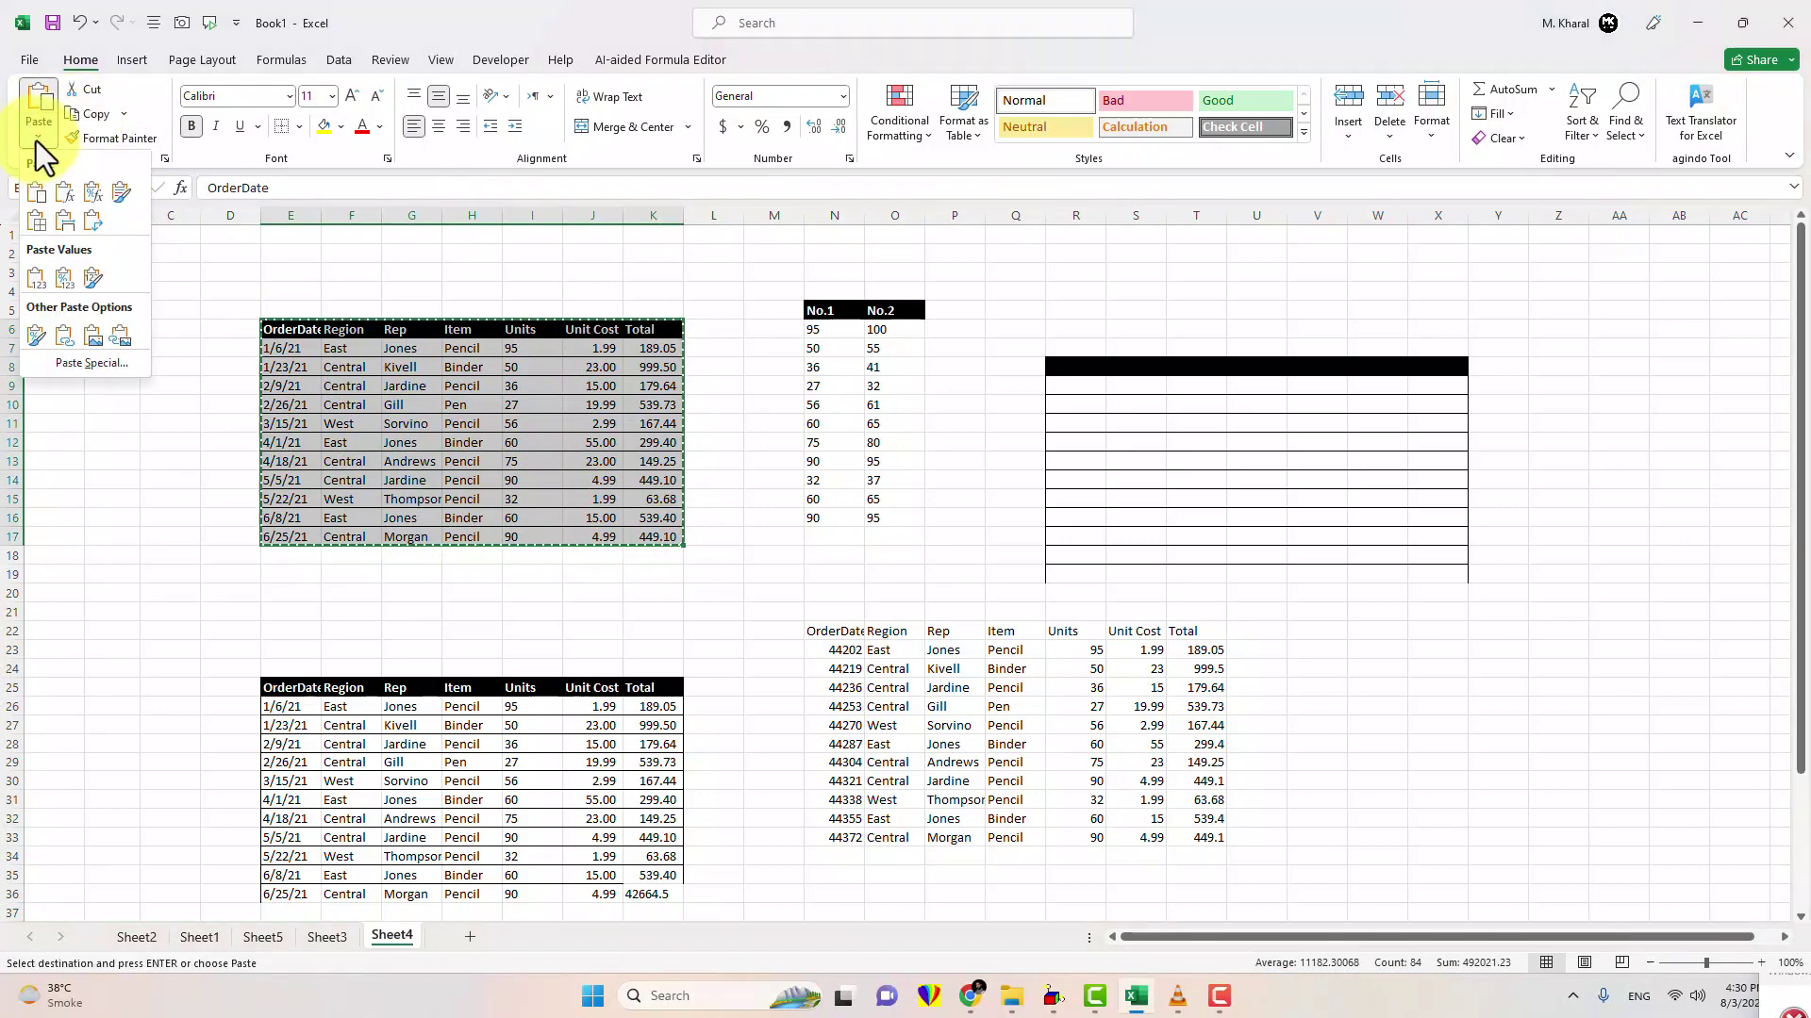
pyautogui.scroll(-1, 36, 139)
pyautogui.click(71, 365)
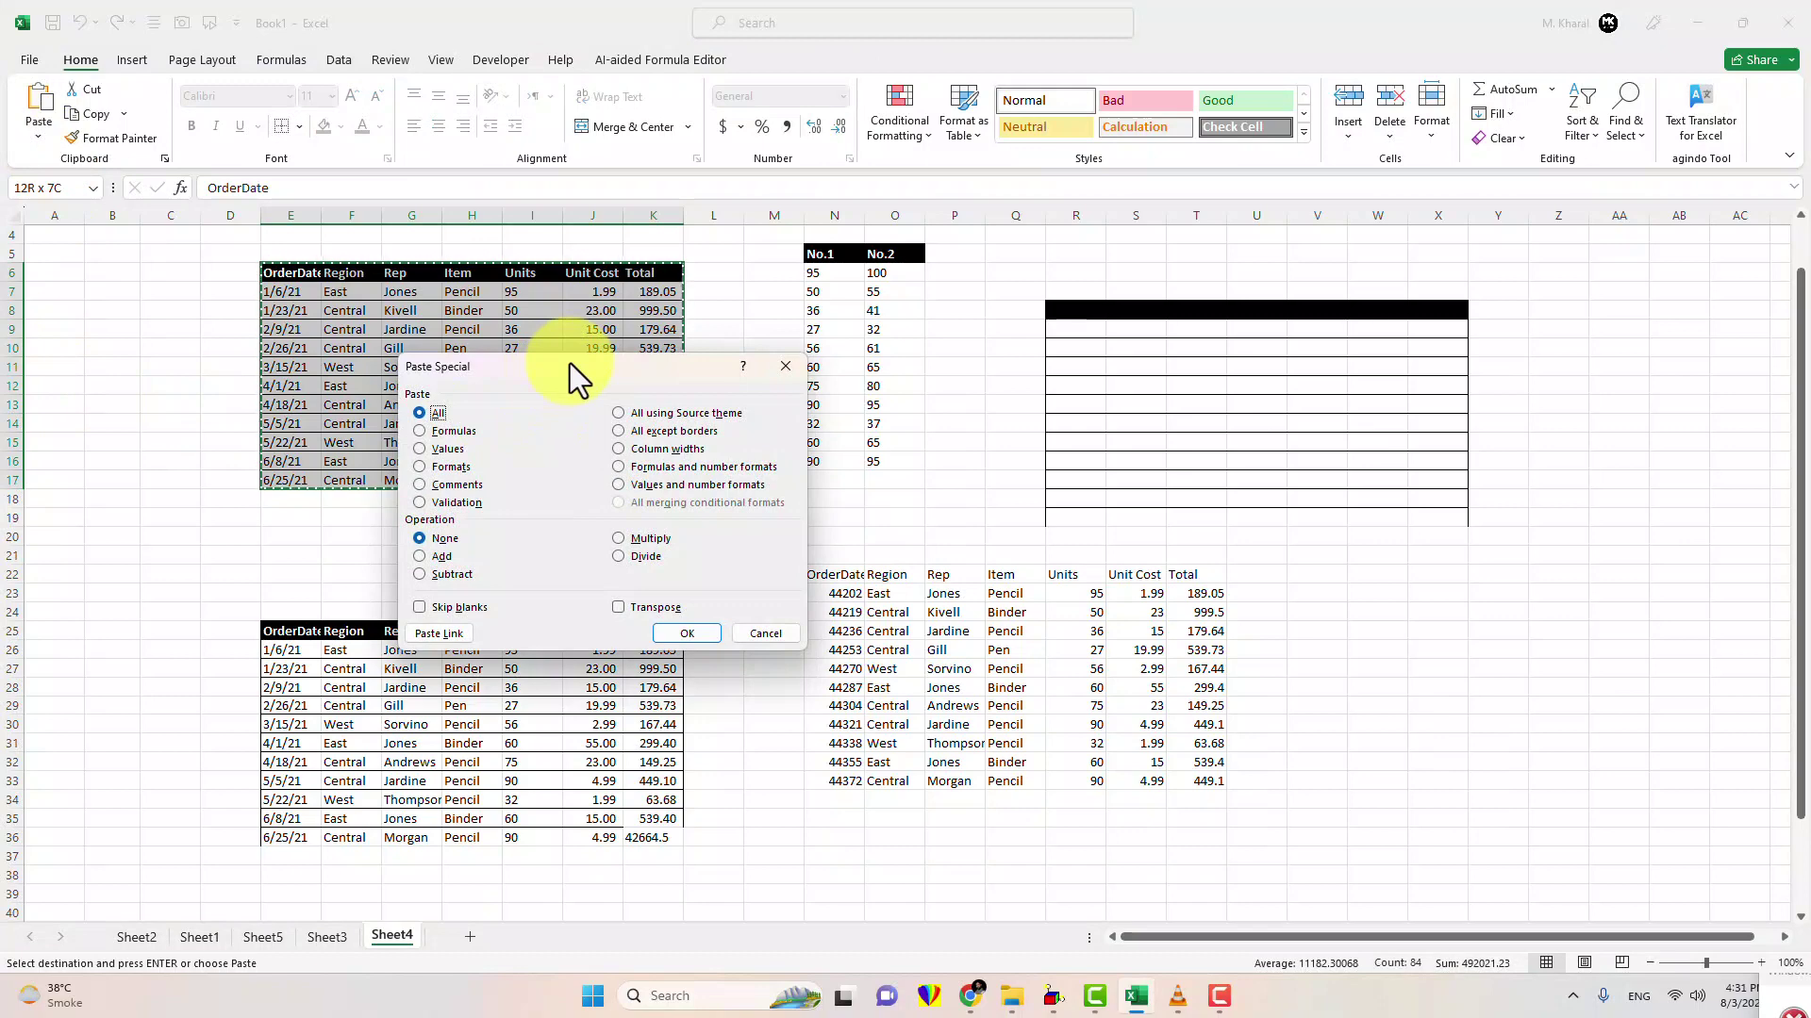
pyautogui.moveTo(570, 364); pyautogui.dragTo(676, 346)
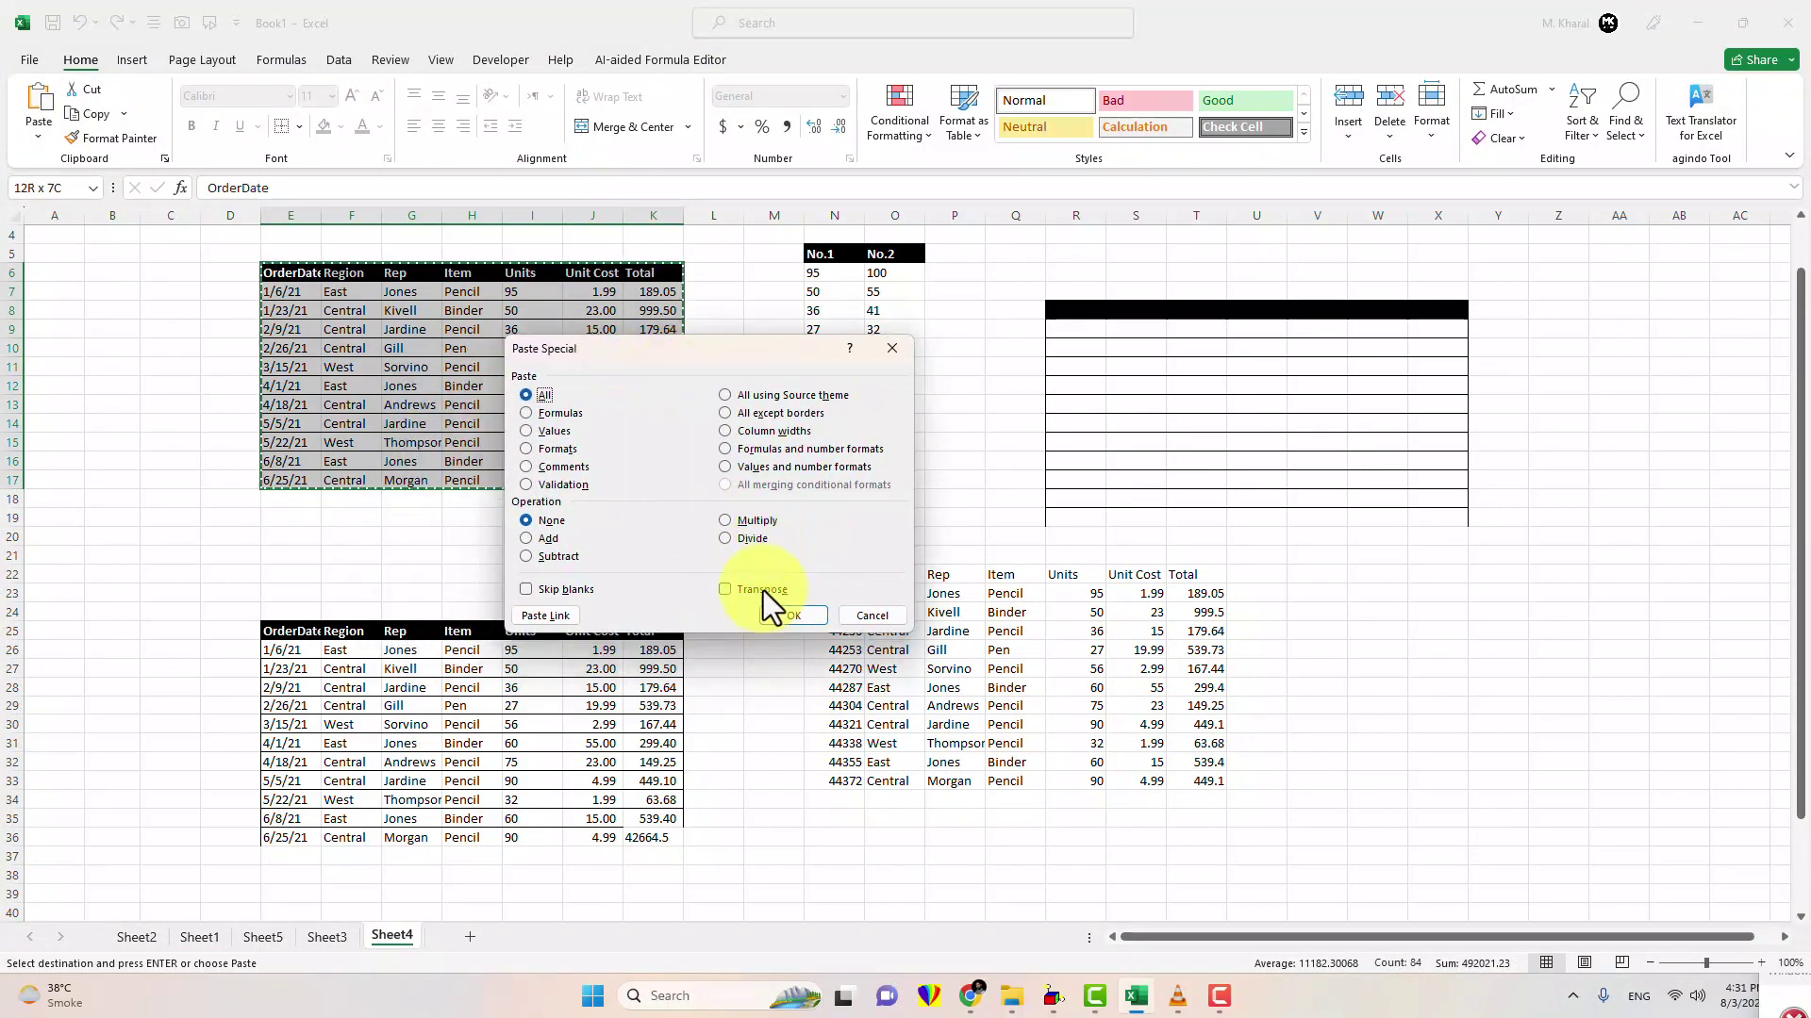
pyautogui.click(866, 615)
# Step: Paste the sales table transposed at E41, with OrderDate through Total down column E
pyautogui.scroll(-1, 194, 445)
pyautogui.scroll(-1, 257, 522)
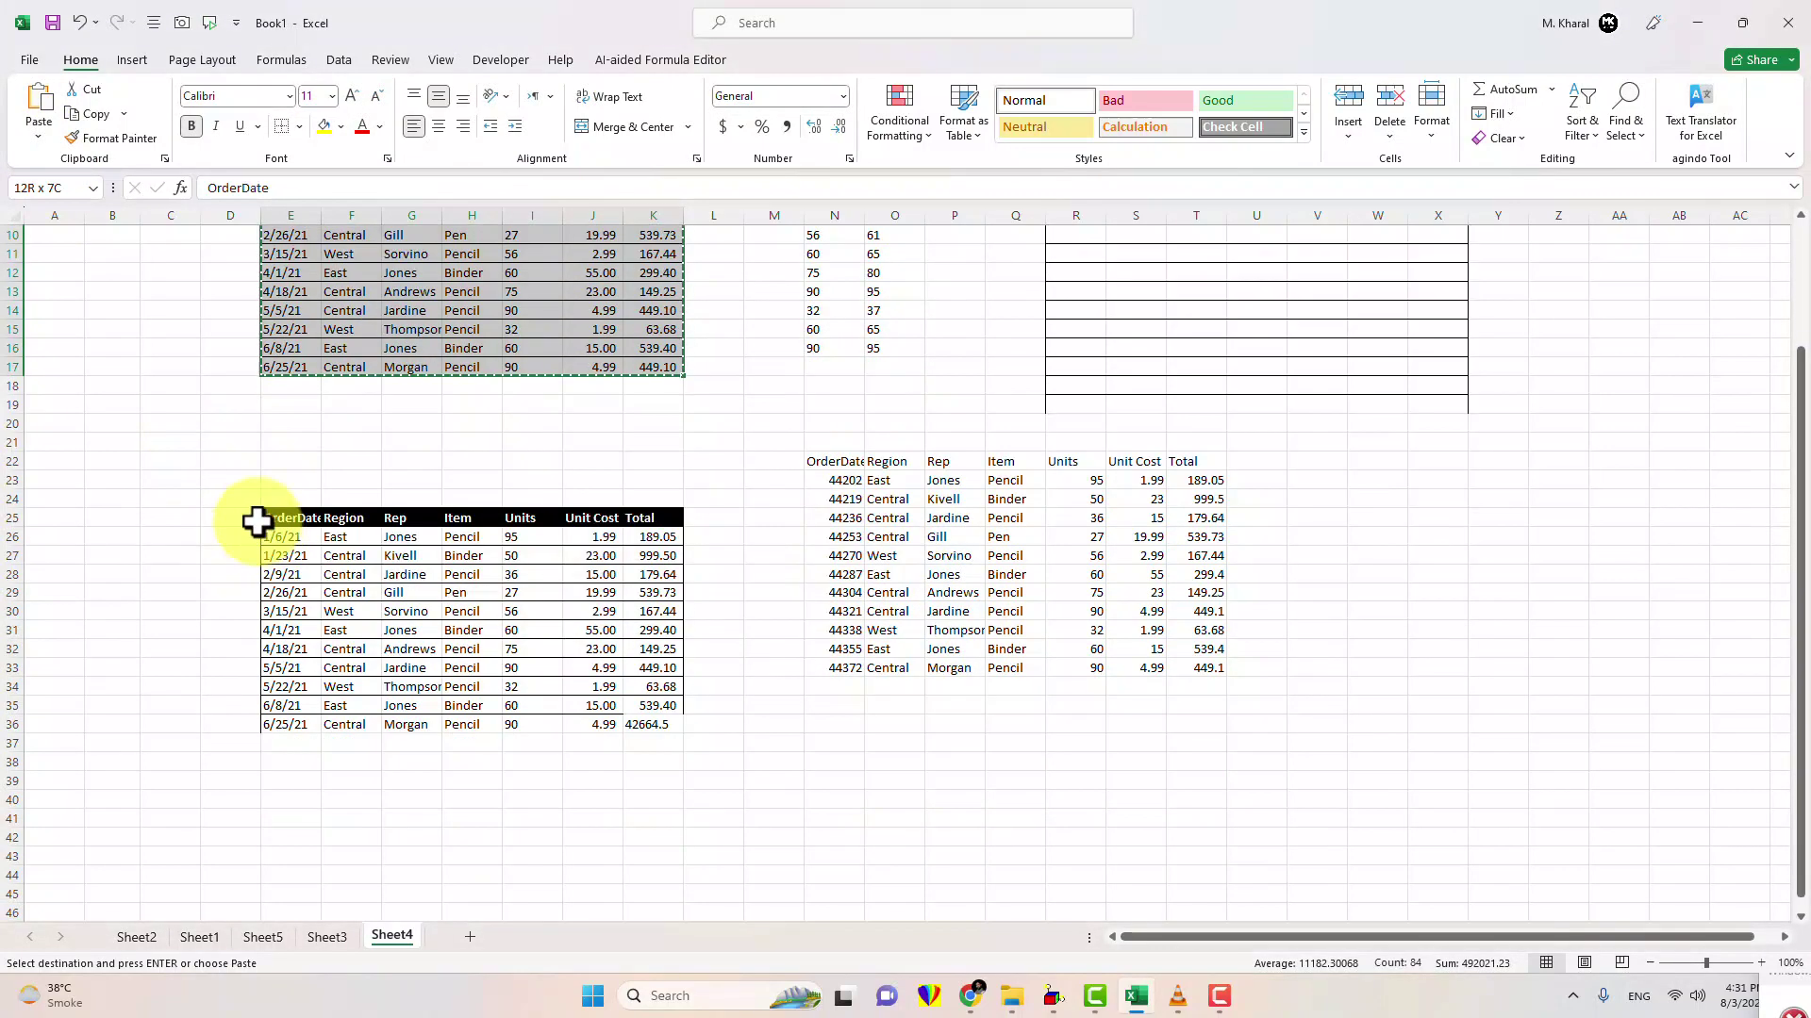
pyautogui.scroll(-3, 257, 521)
pyautogui.click(274, 647)
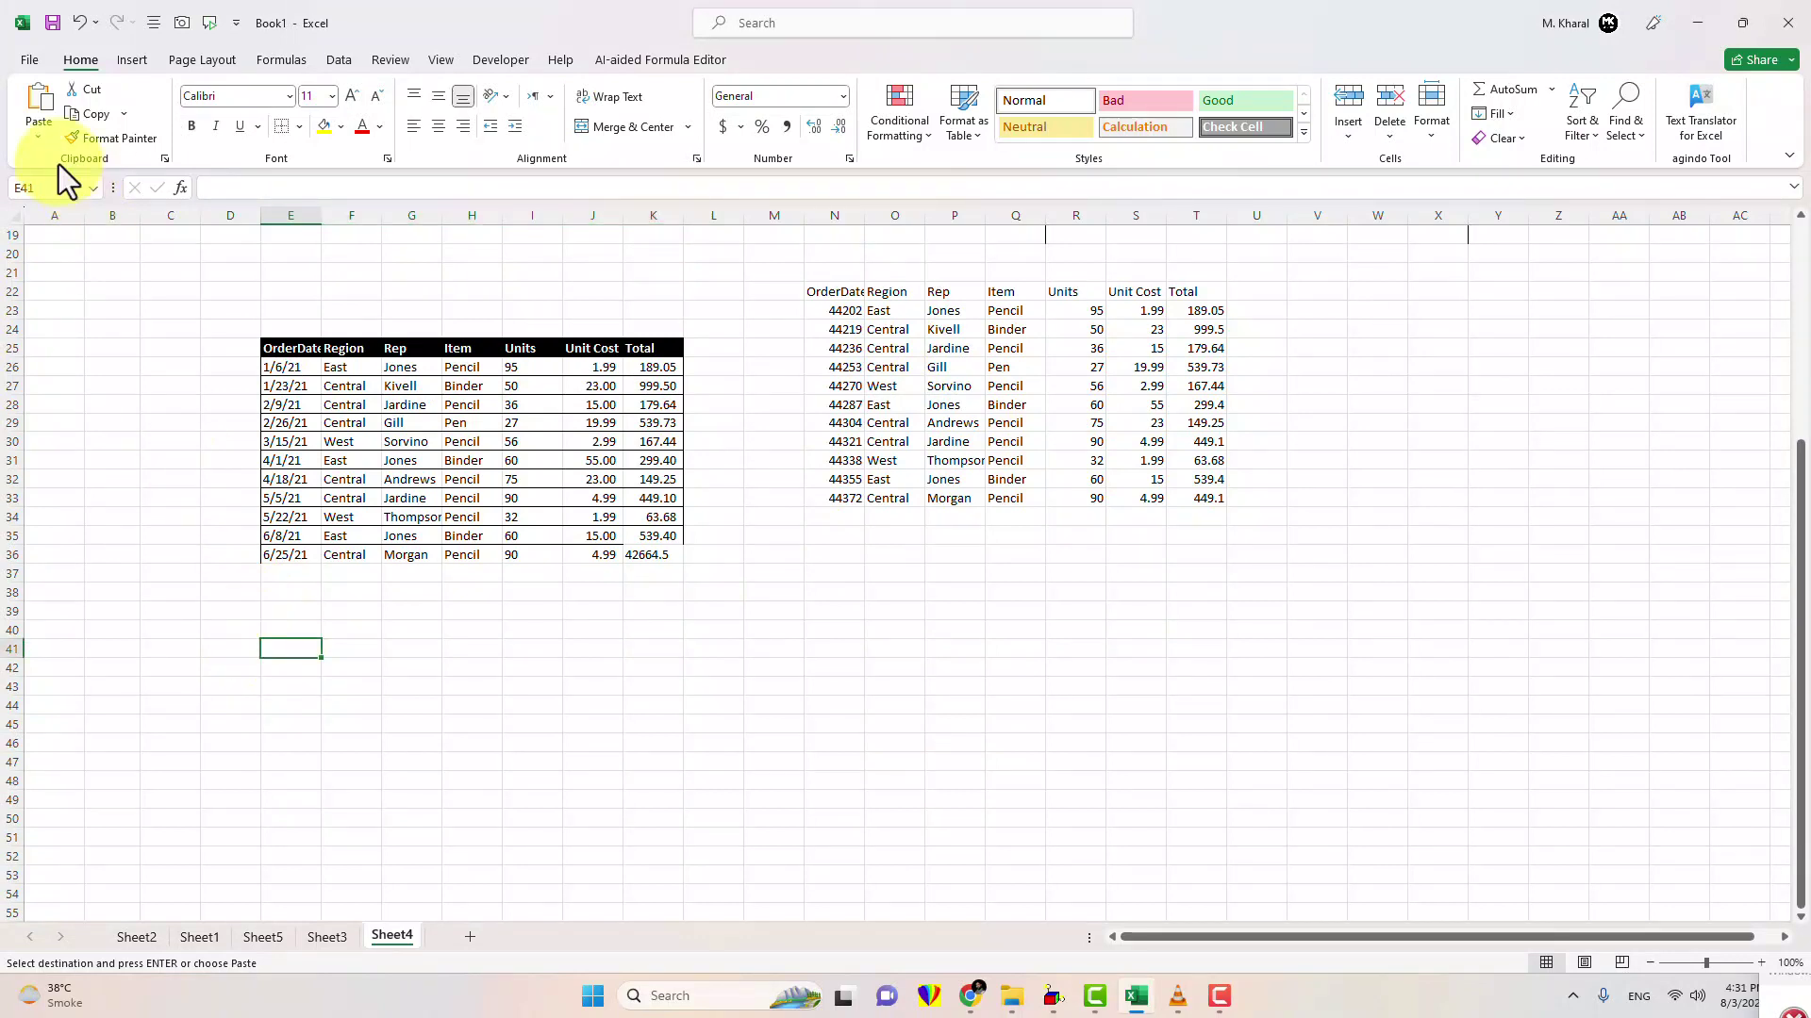
pyautogui.click(36, 144)
pyautogui.click(98, 364)
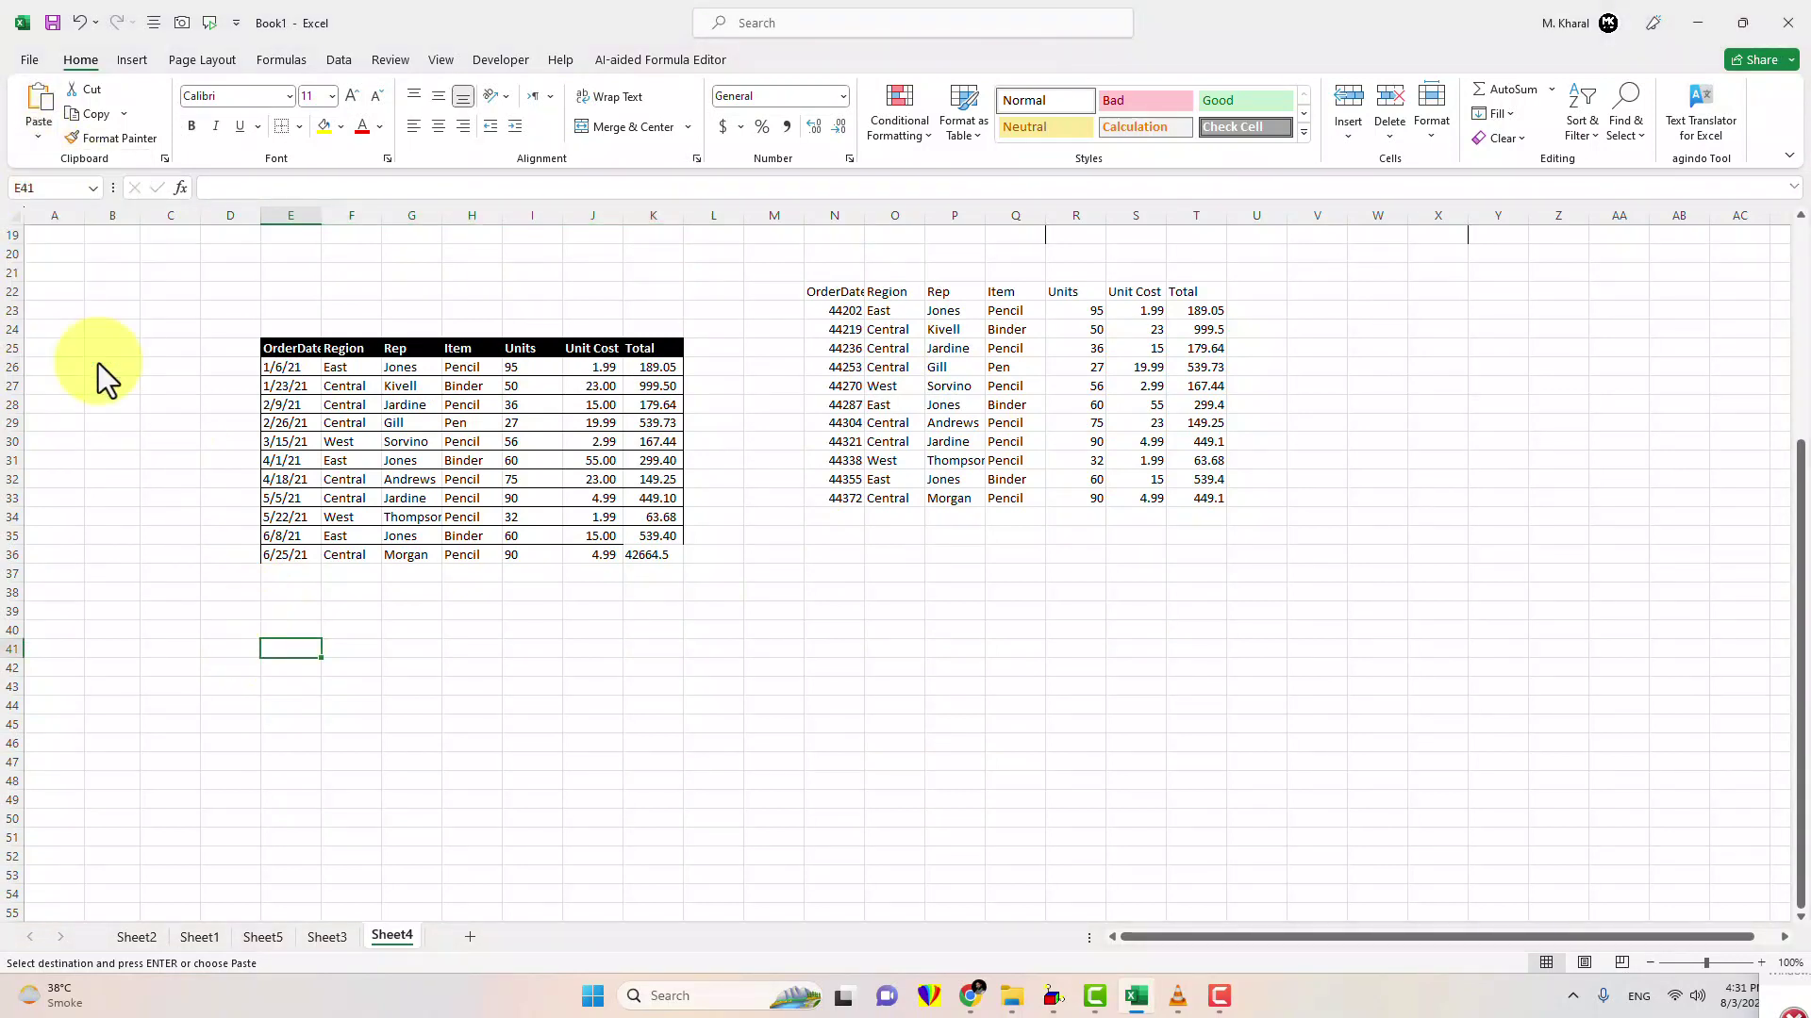
pyautogui.click(745, 590)
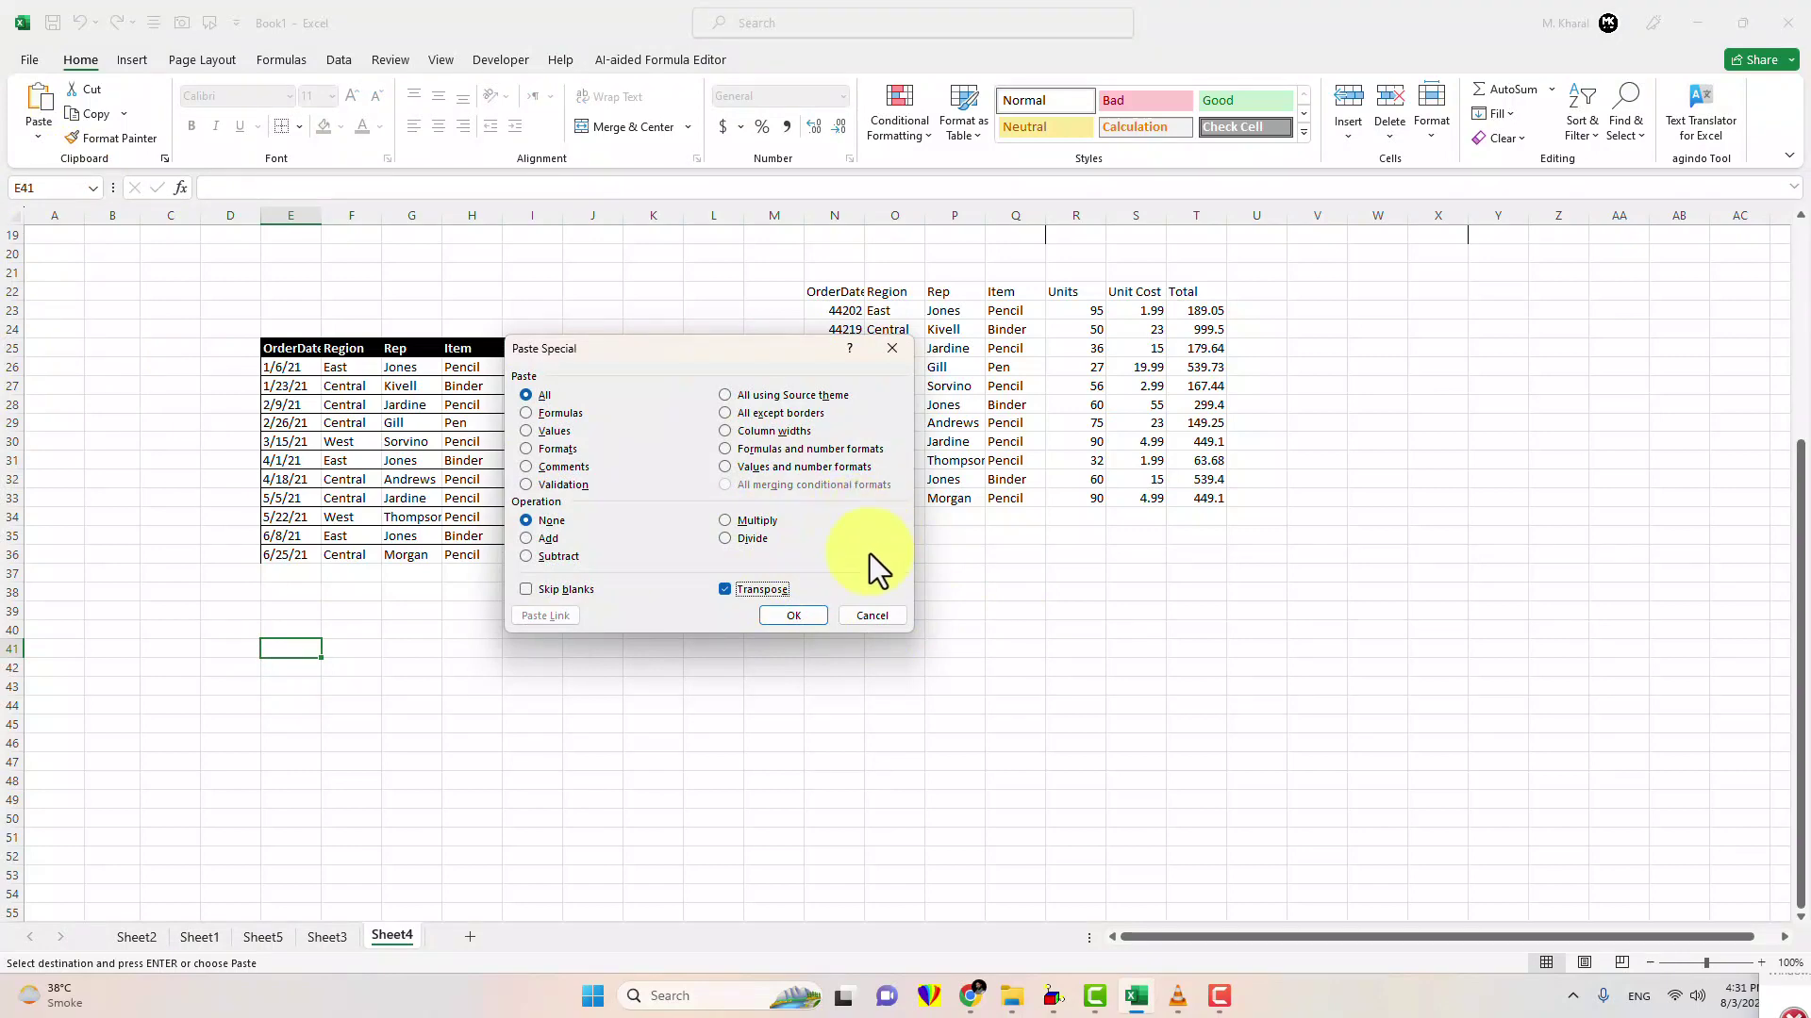
pyautogui.click(788, 615)
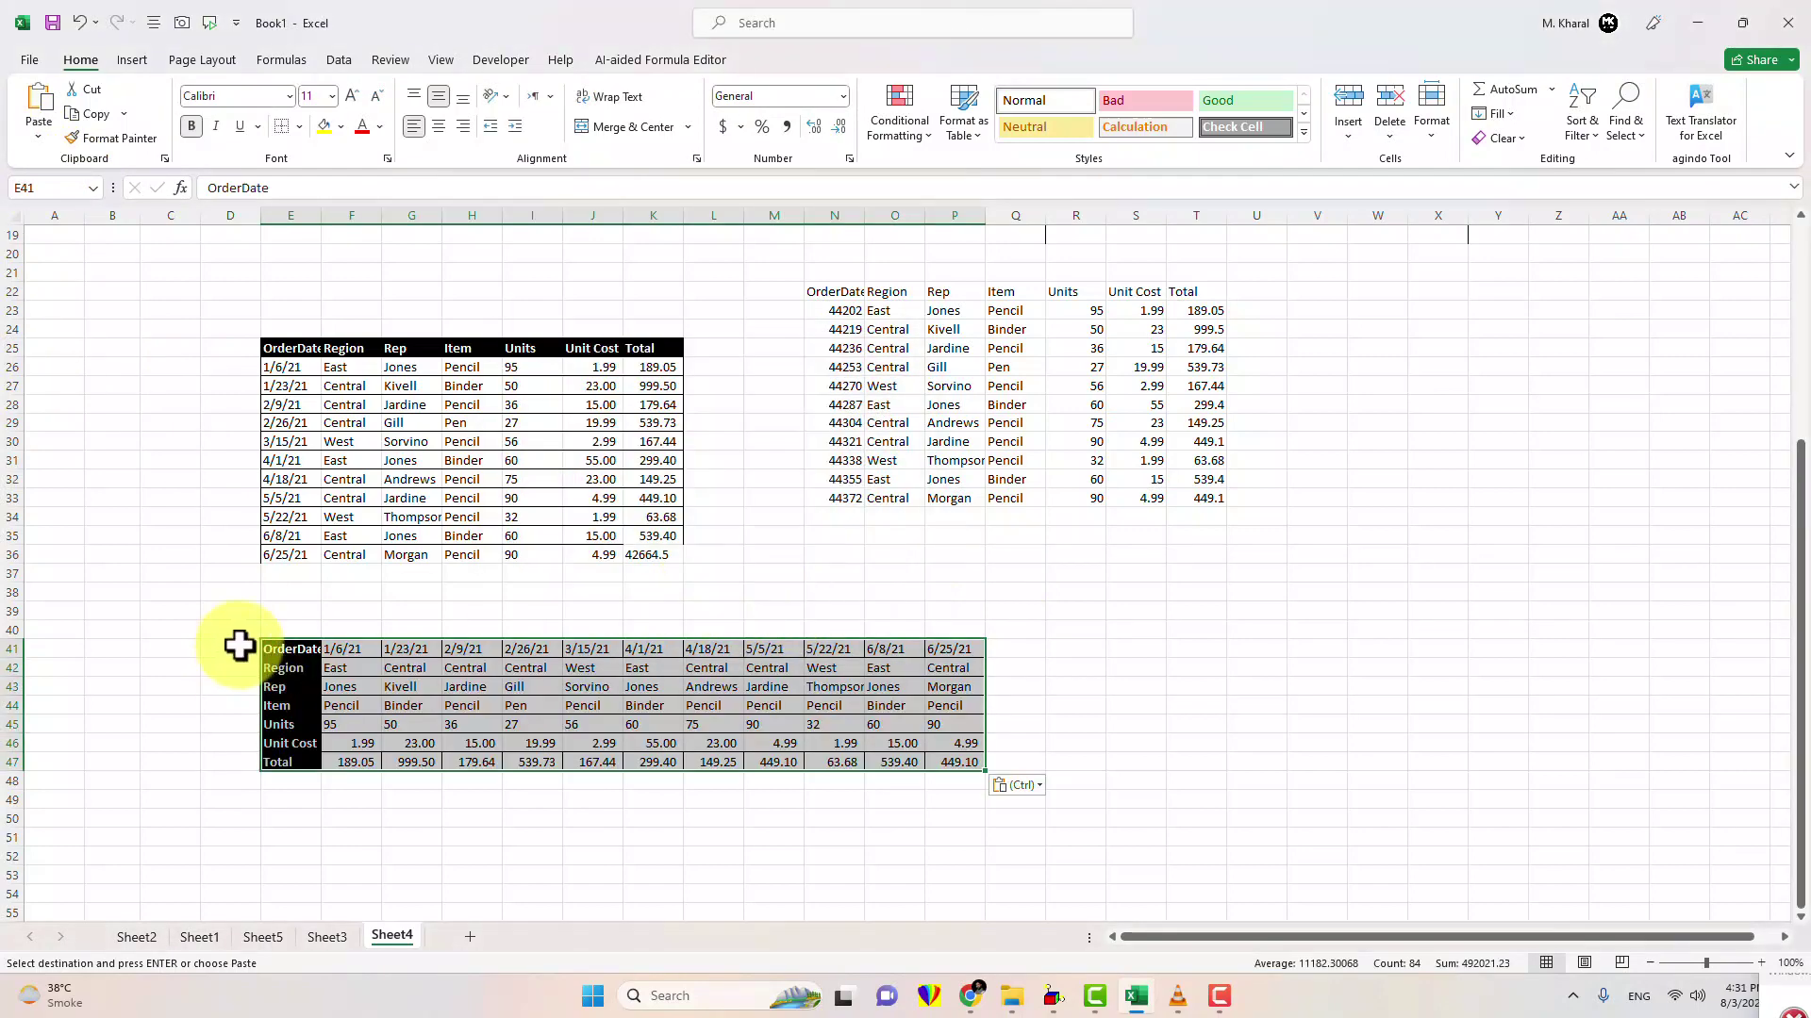
pyautogui.click(630, 629)
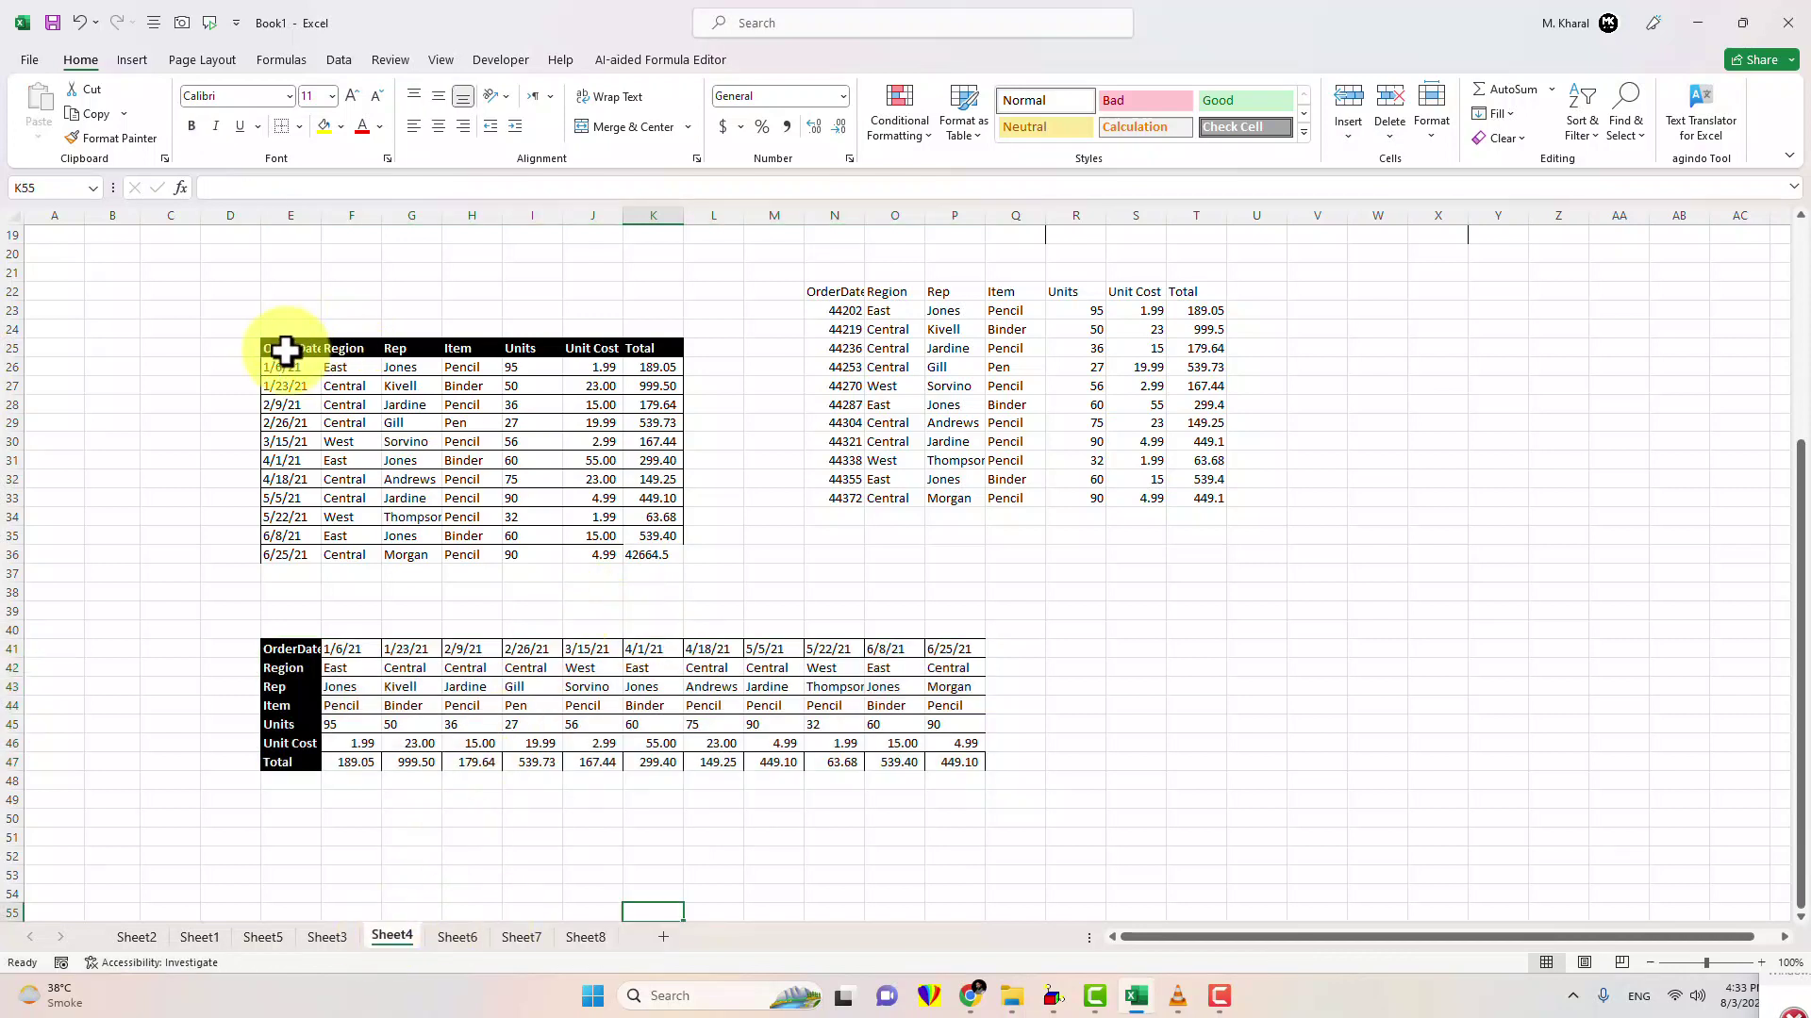
# Step: Copy E25:K36 and paste it at E10 on grouped Sheet6, Sheet7 and Sheet8
pyautogui.moveTo(269, 345)
pyautogui.mouseDown()
pyautogui.moveTo(635, 564)
pyautogui.moveTo(633, 547)
pyautogui.mouseUp()
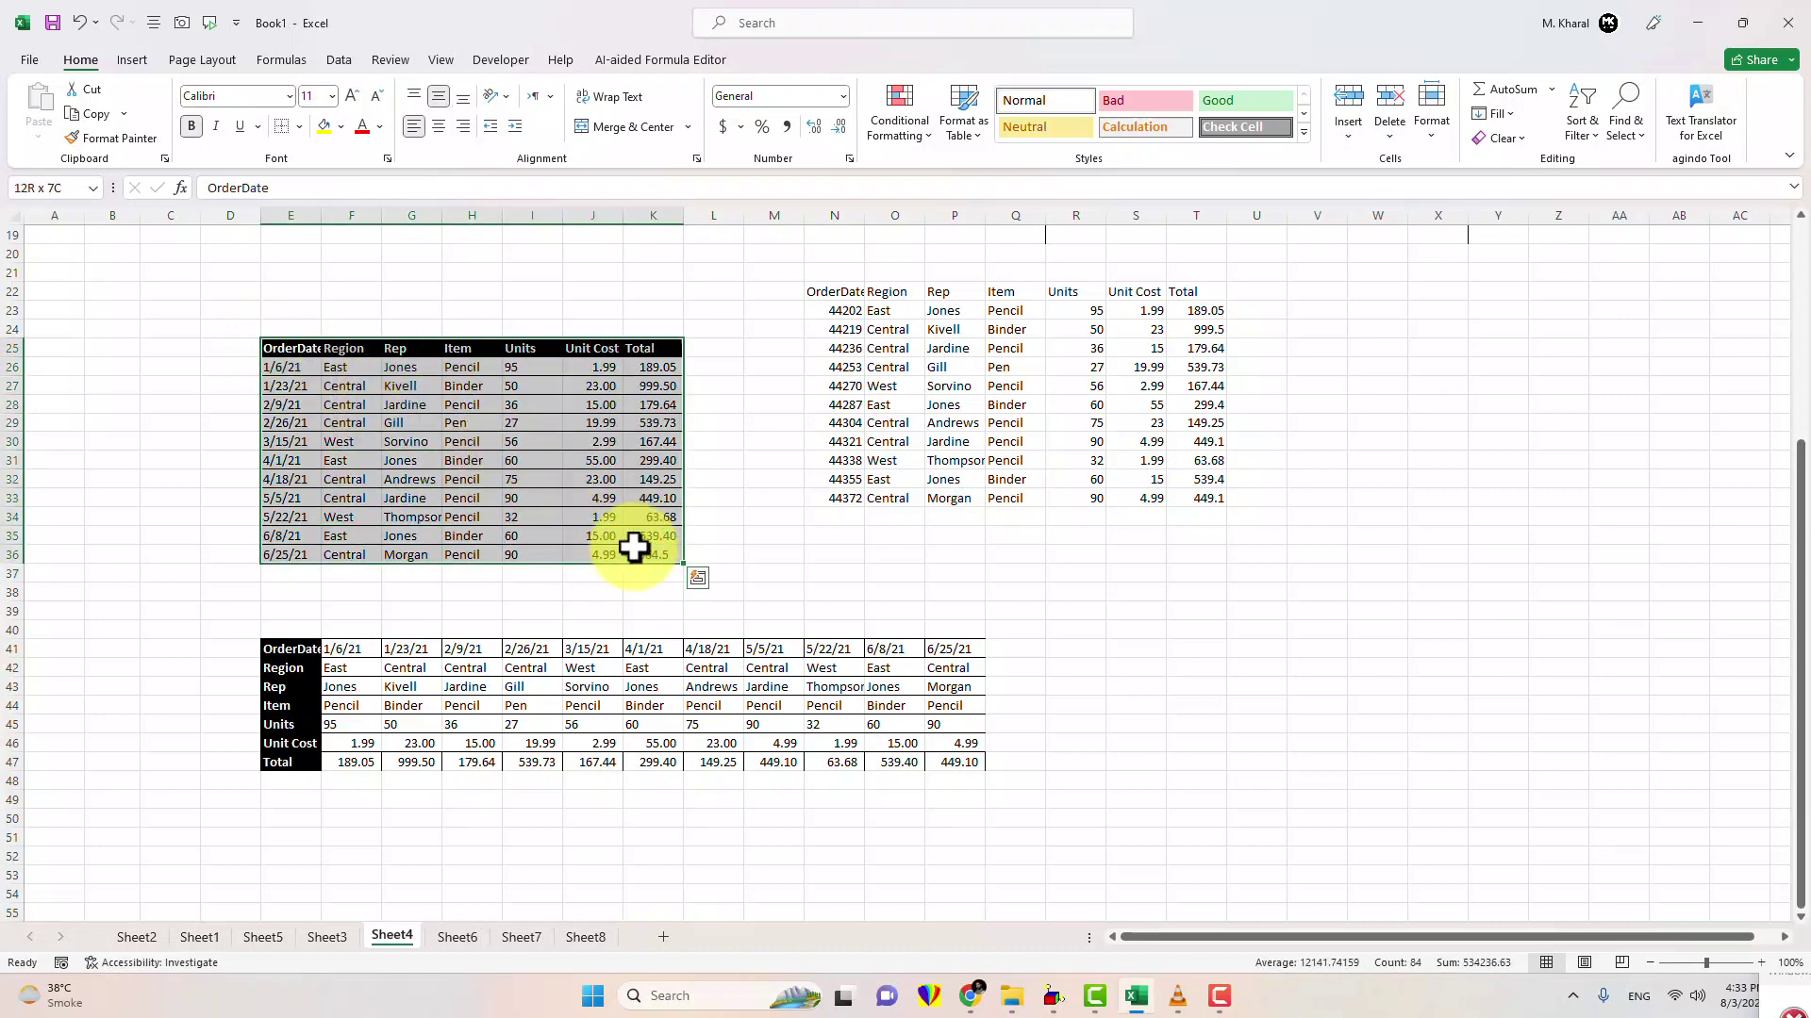
pyautogui.hotkey('ctrl', 'c')
pyautogui.click(457, 937)
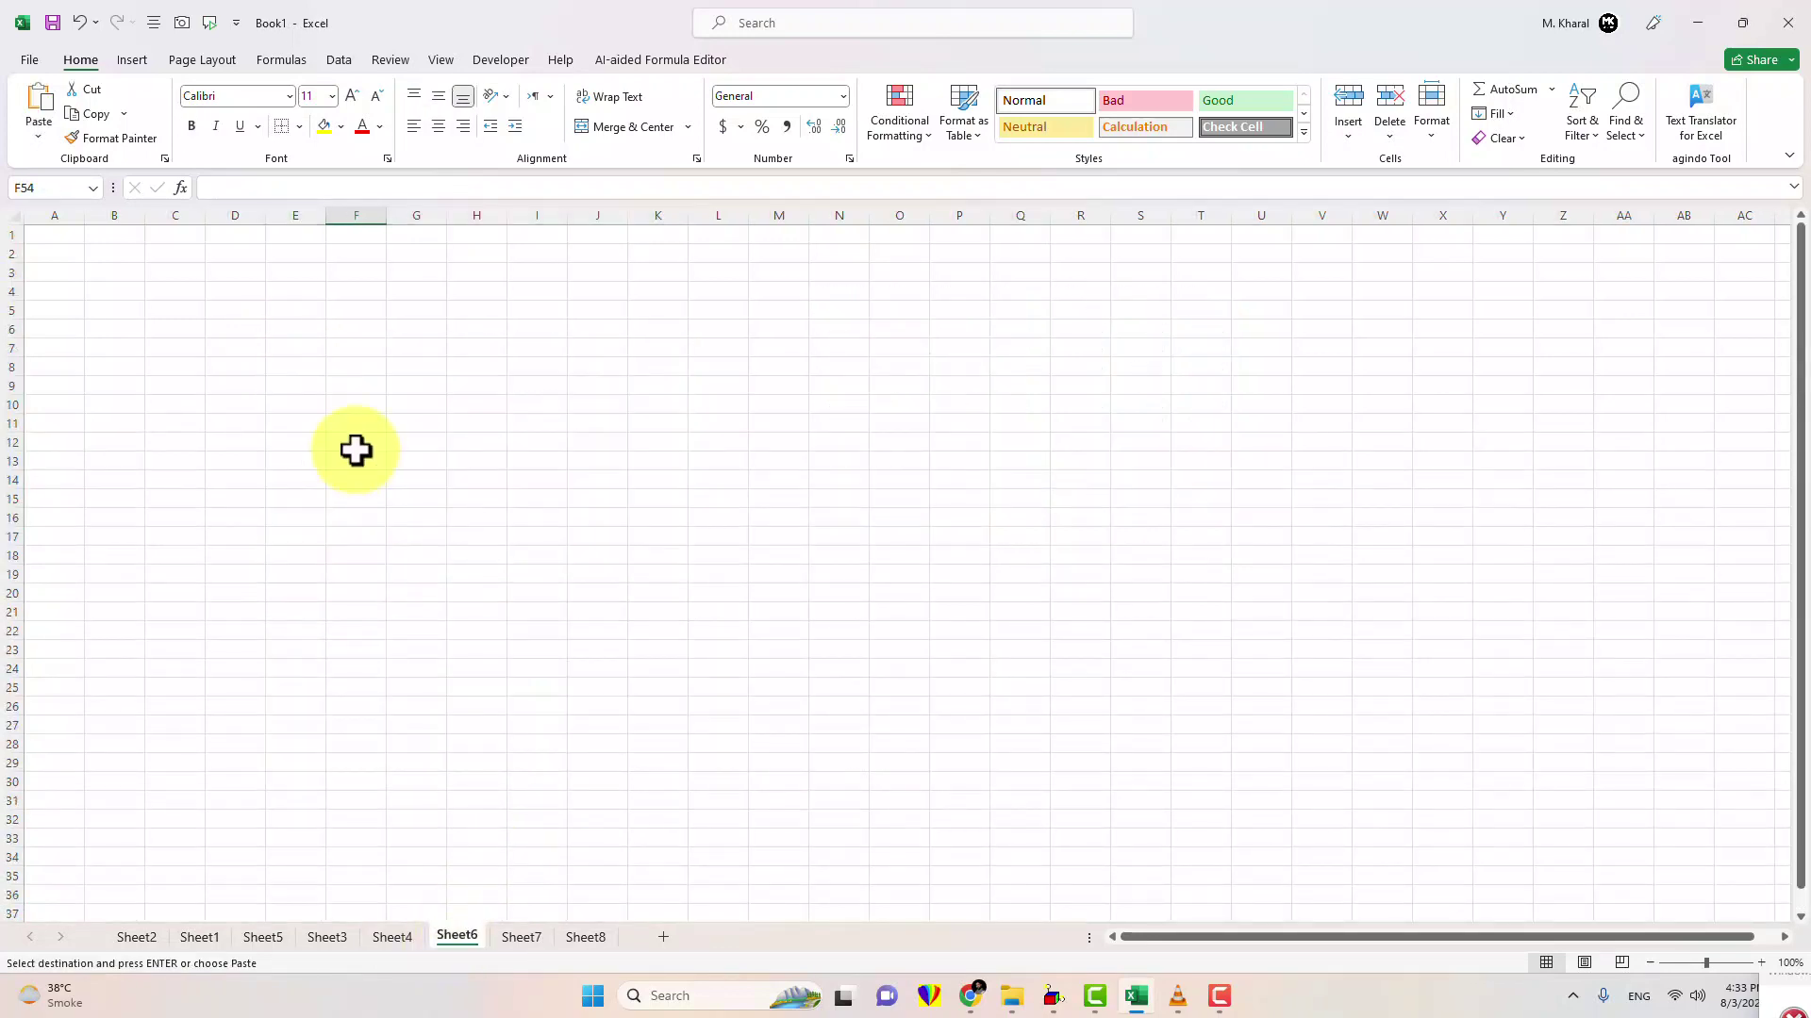
pyautogui.click(319, 403)
pyautogui.keyDown('ctrl'); pyautogui.click(517, 940); pyautogui.keyUp('ctrl')
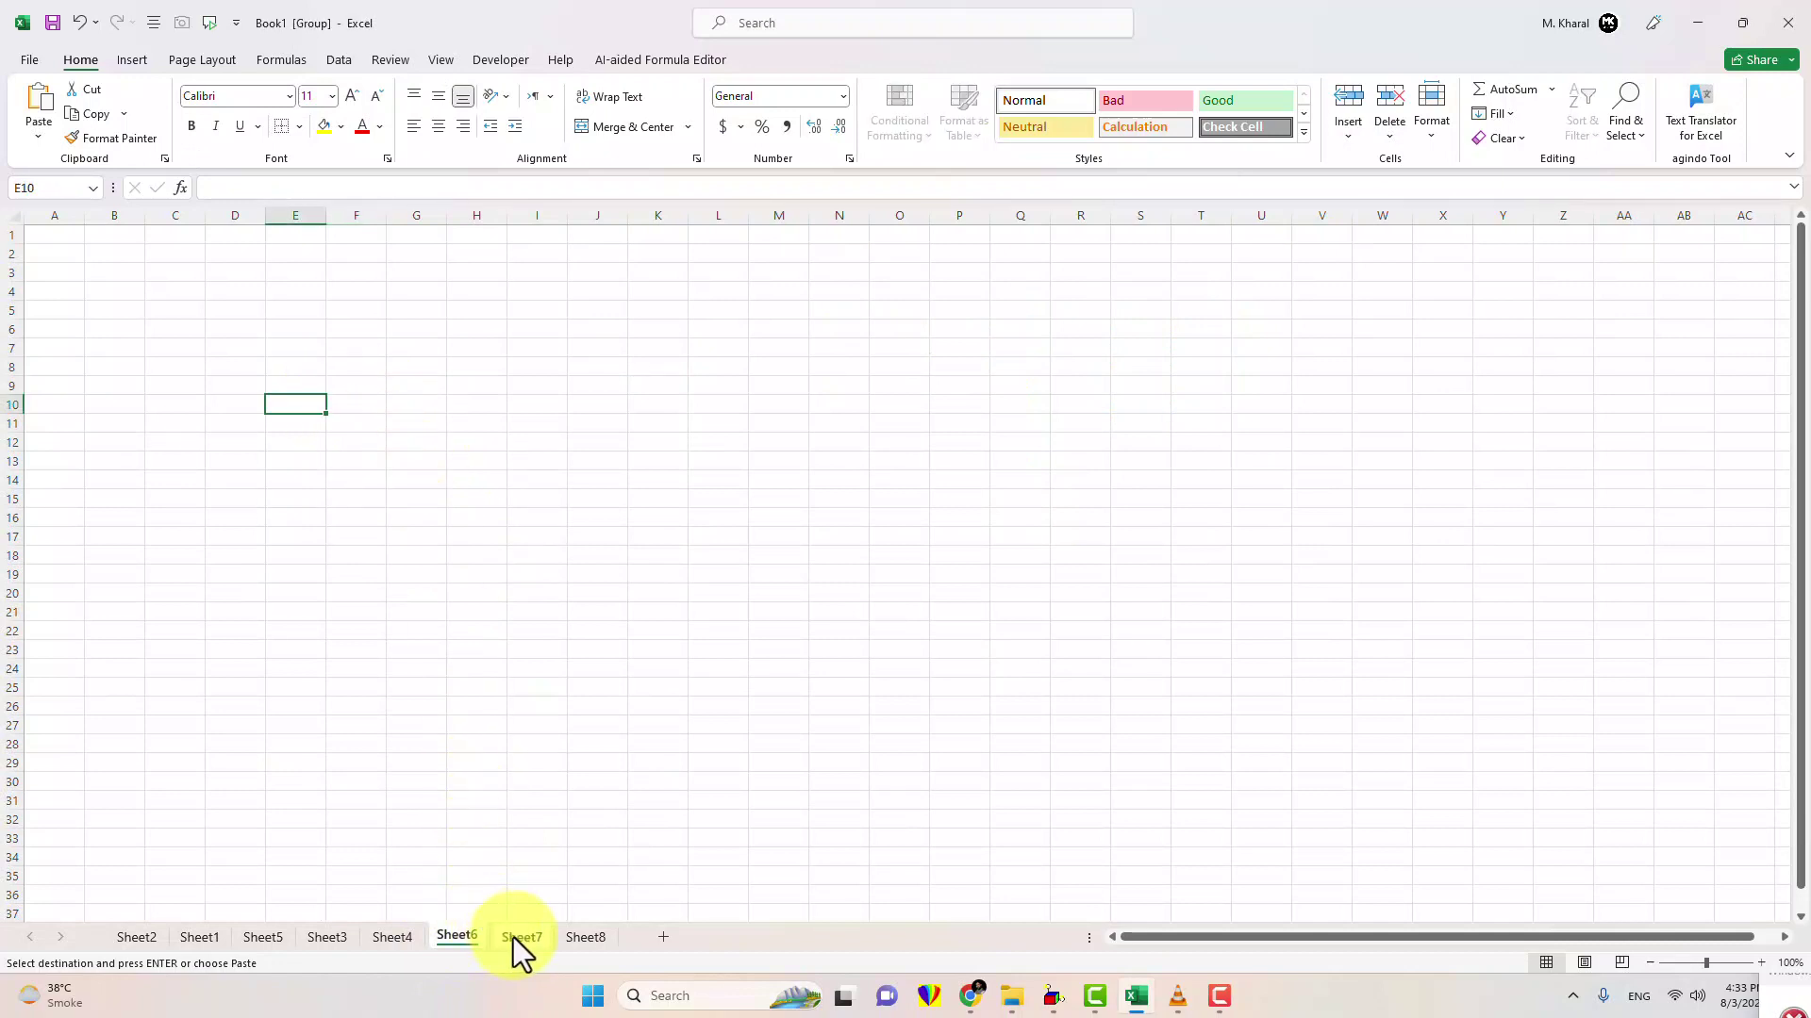
pyautogui.keyDown('ctrl'); pyautogui.click(585, 936); pyautogui.keyUp('ctrl')
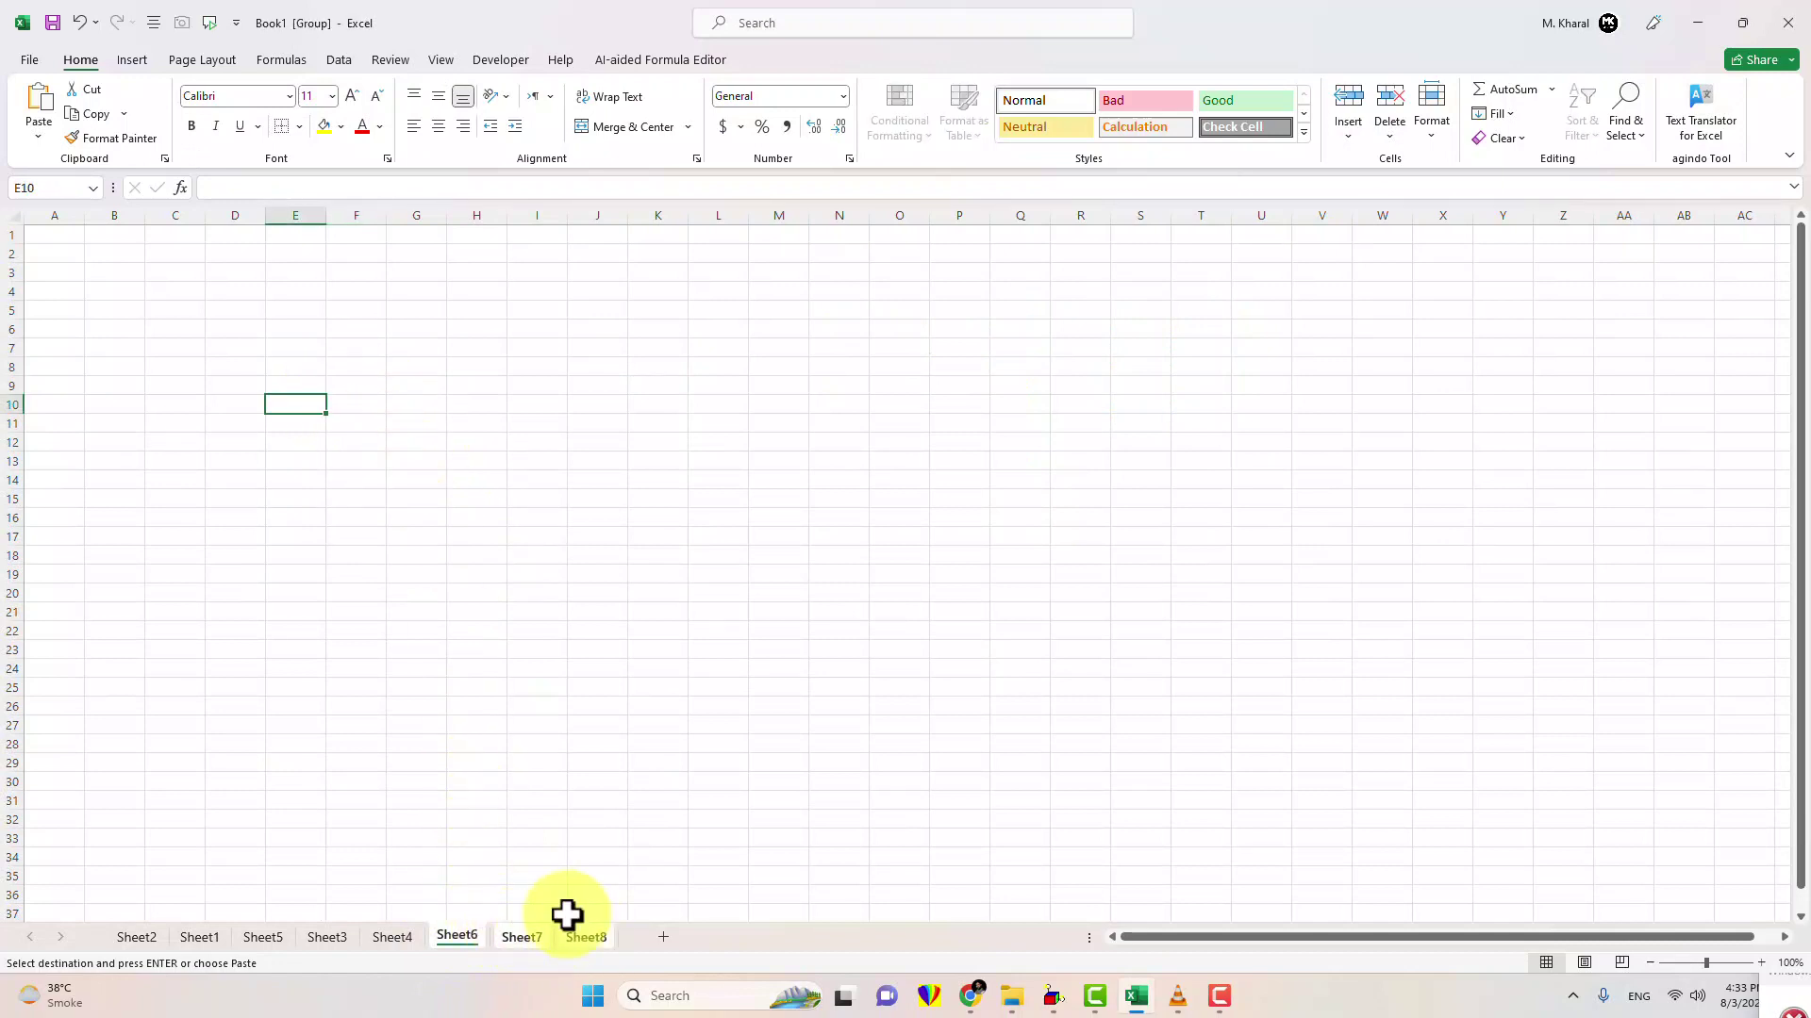
pyautogui.click(32, 115)
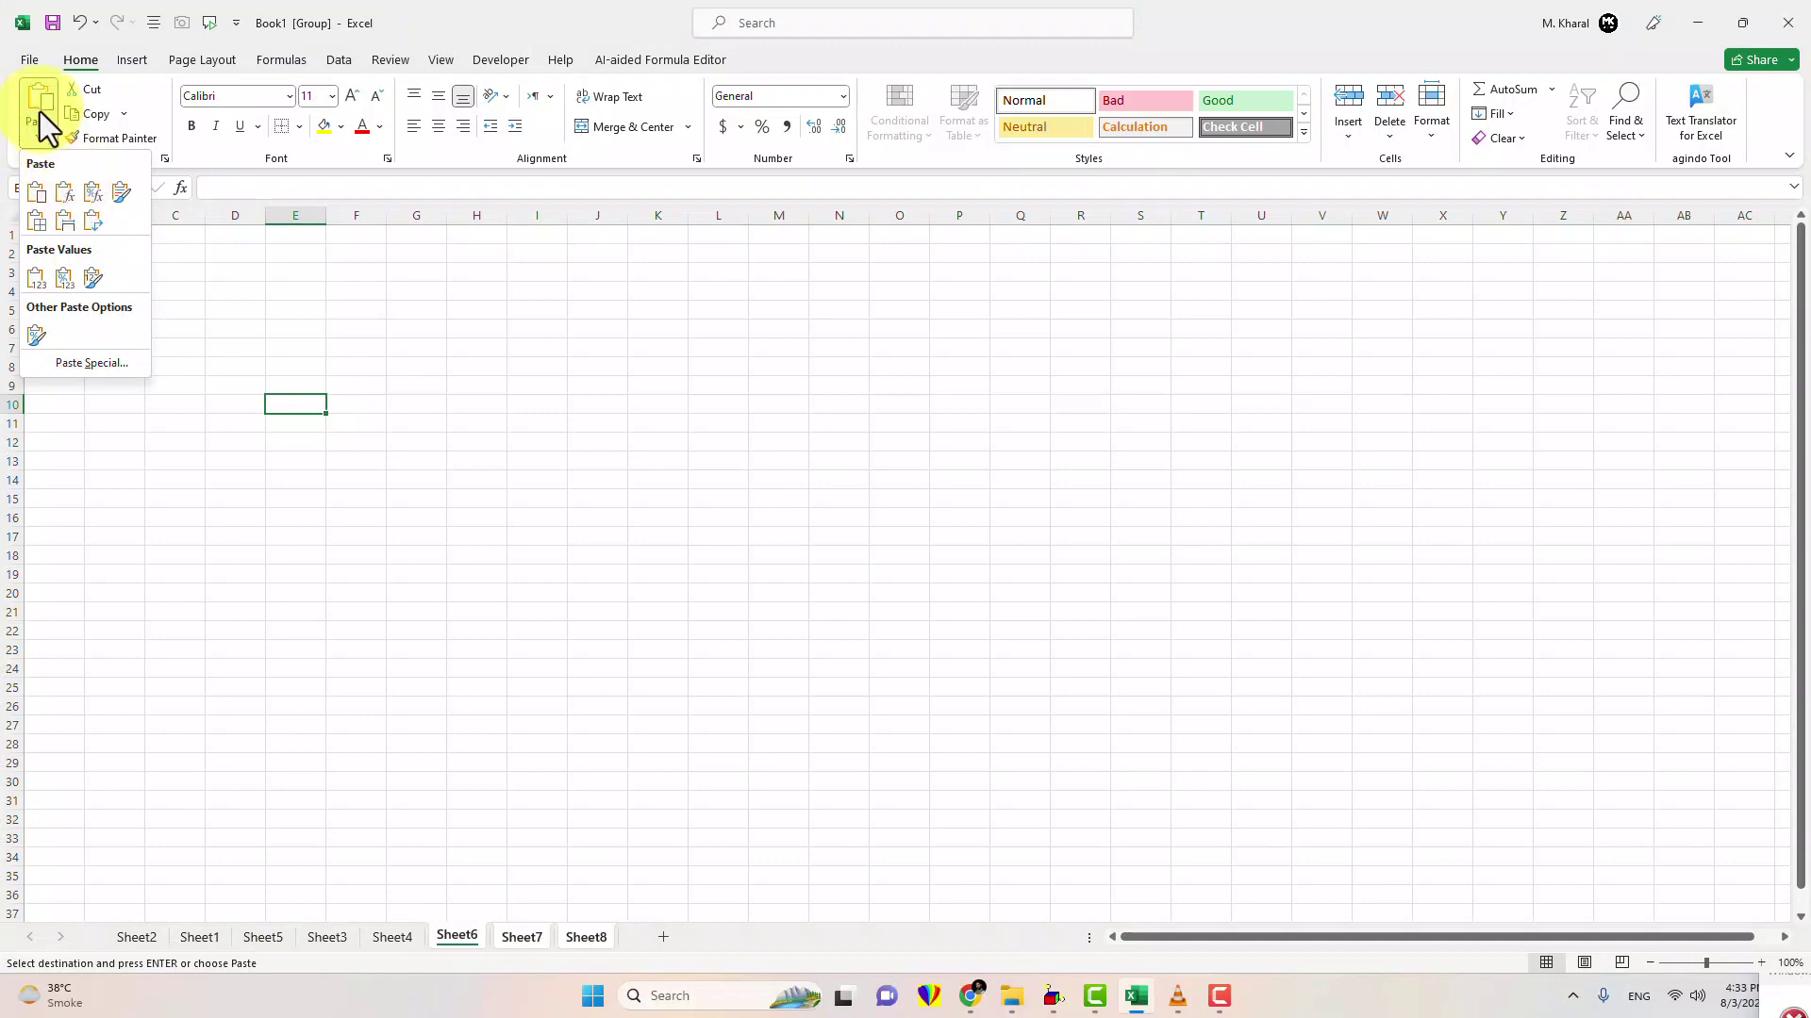
pyautogui.click(39, 111)
pyautogui.click(93, 334)
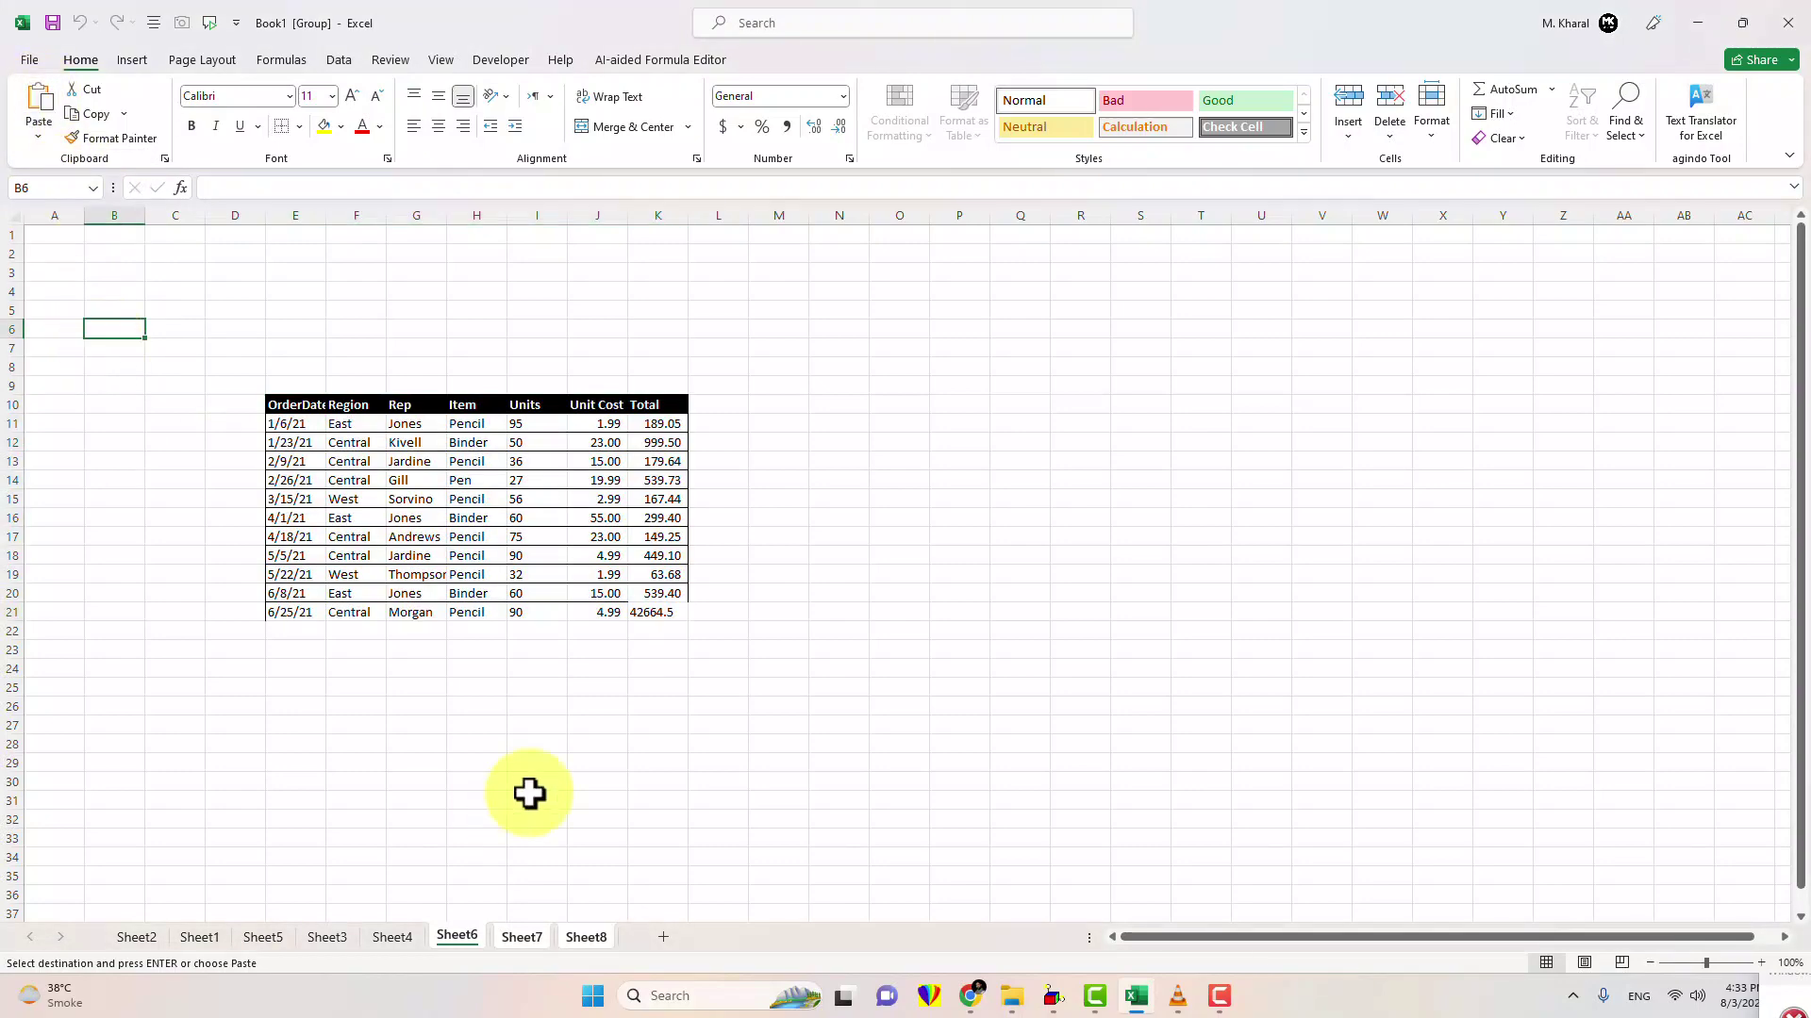
# Step: Check the paste on Sheet8, then ungroup the sheets
pyautogui.click(543, 900)
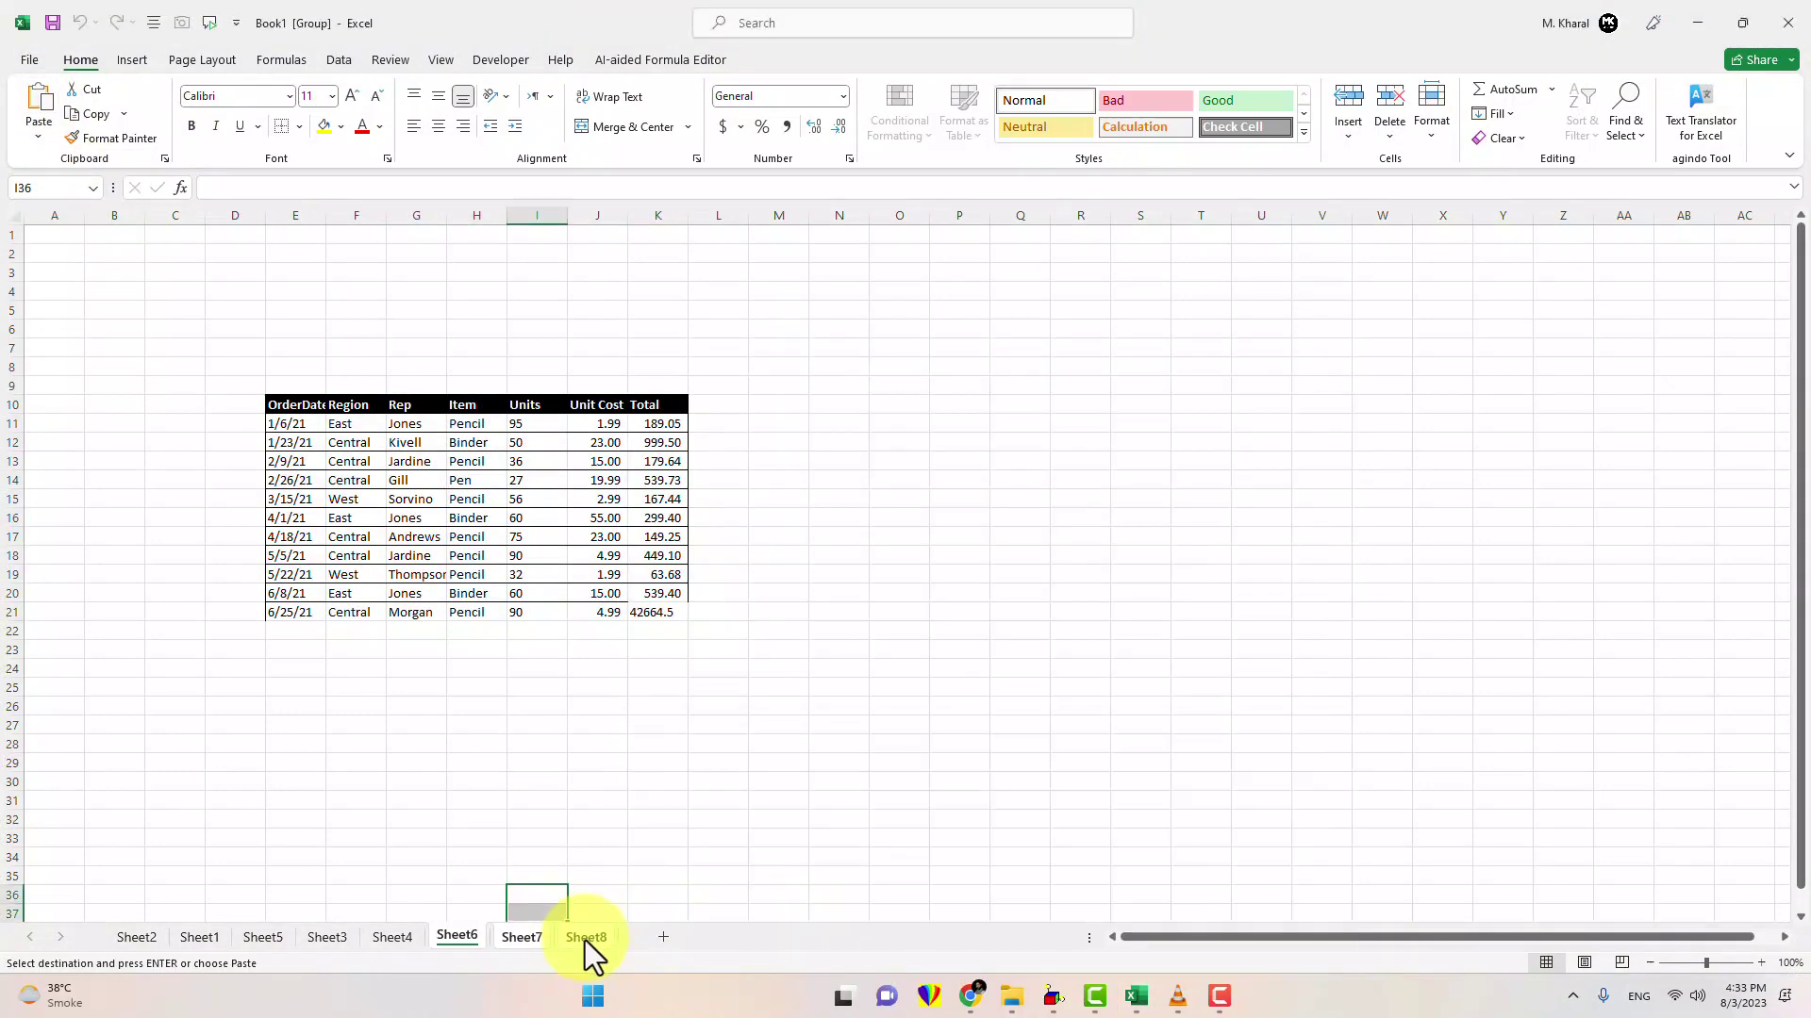
pyautogui.click(472, 858)
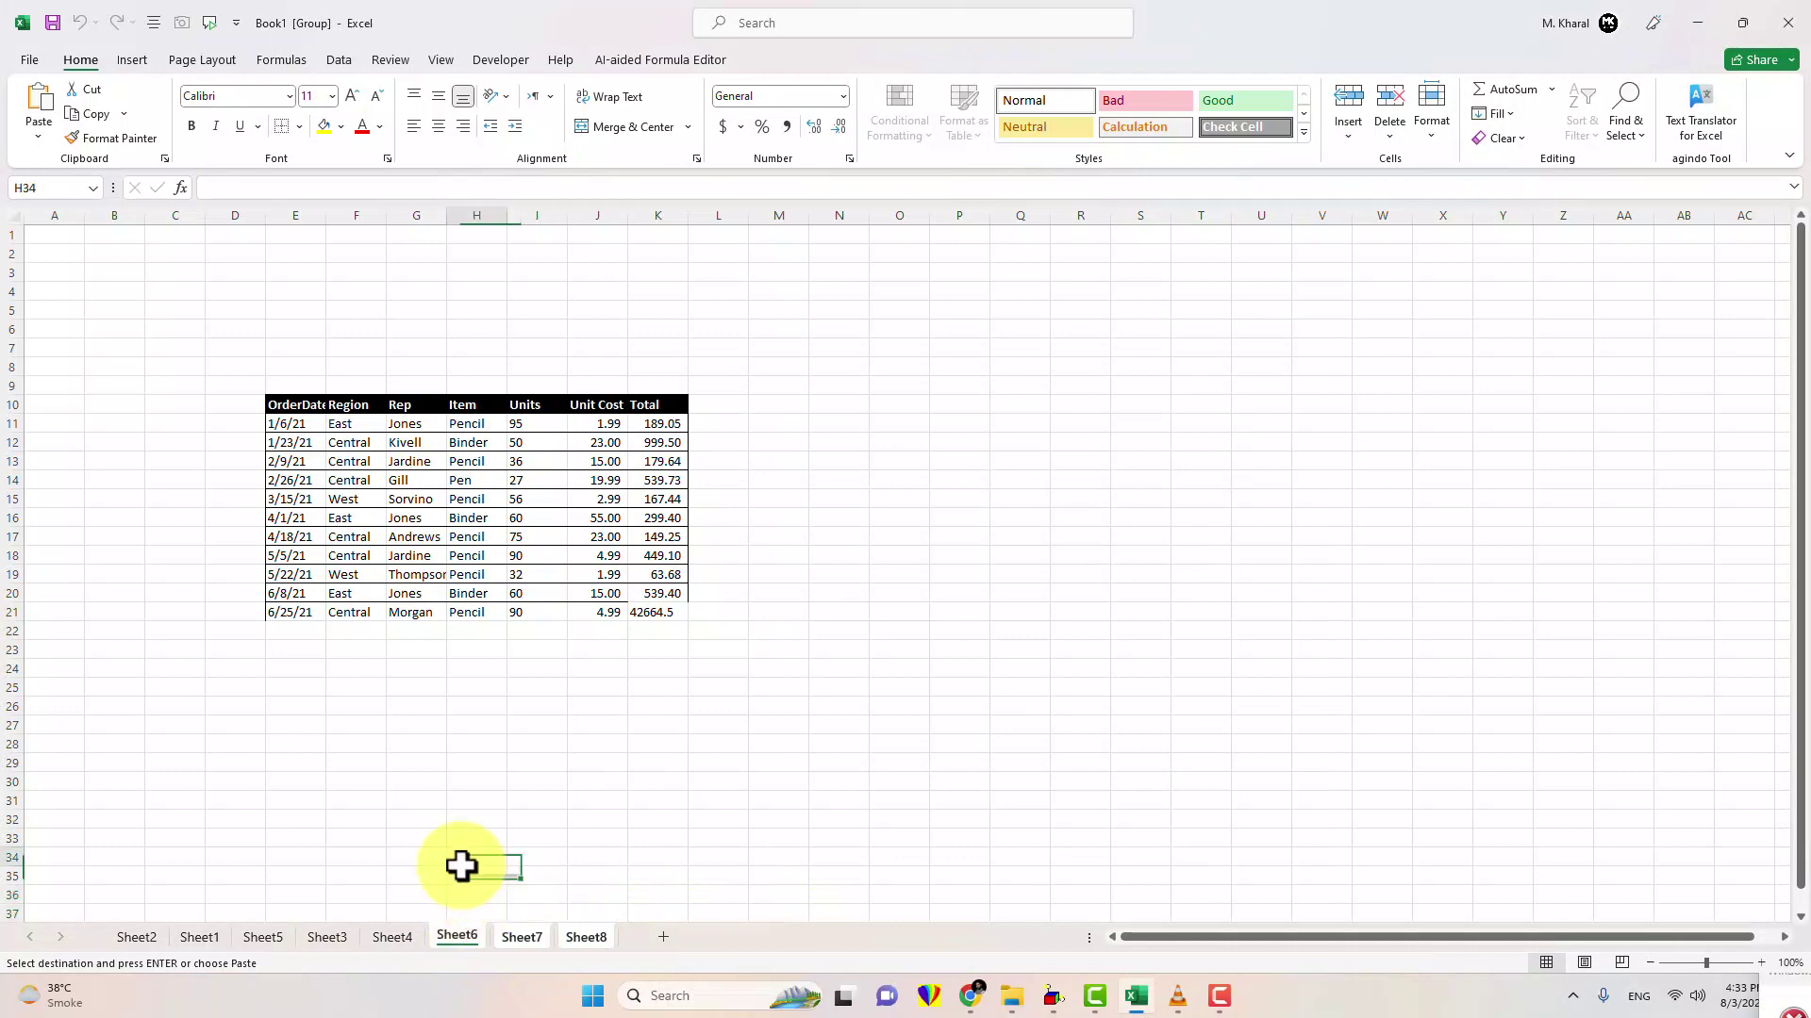
pyautogui.rightClick(468, 931)
pyautogui.click(490, 917)
pyautogui.click(297, 835)
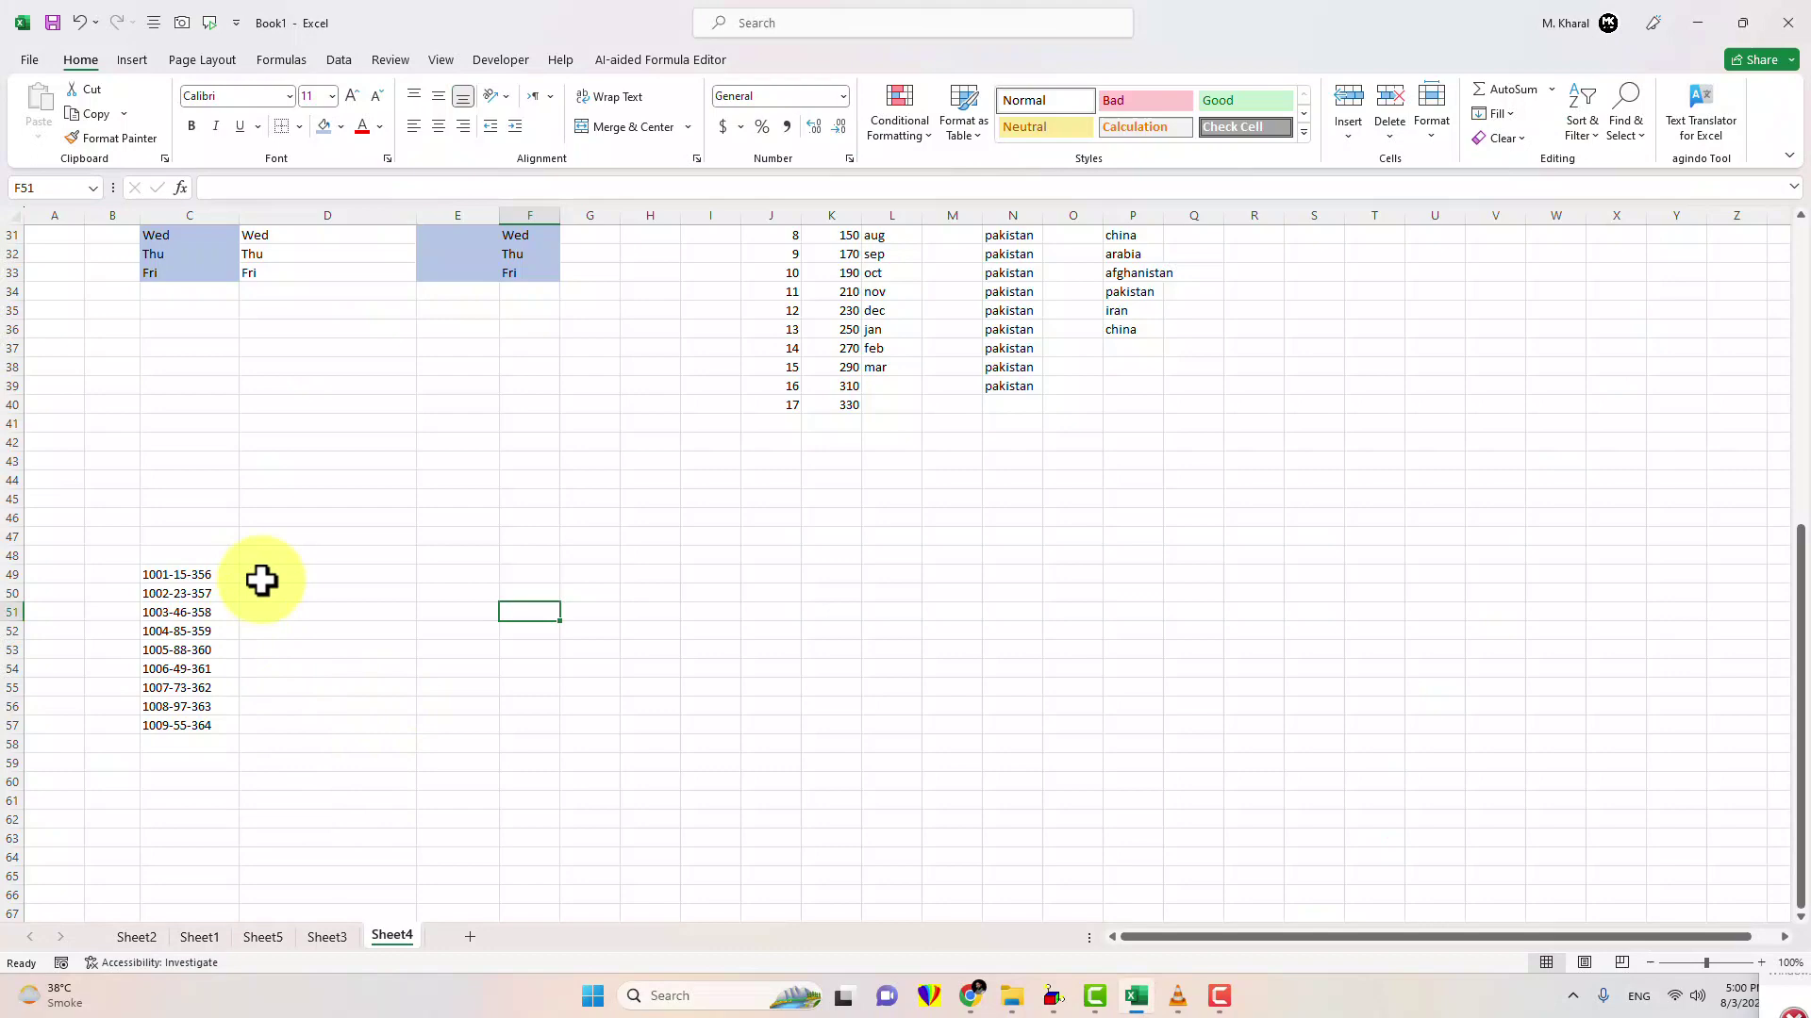
pyautogui.click(263, 577)
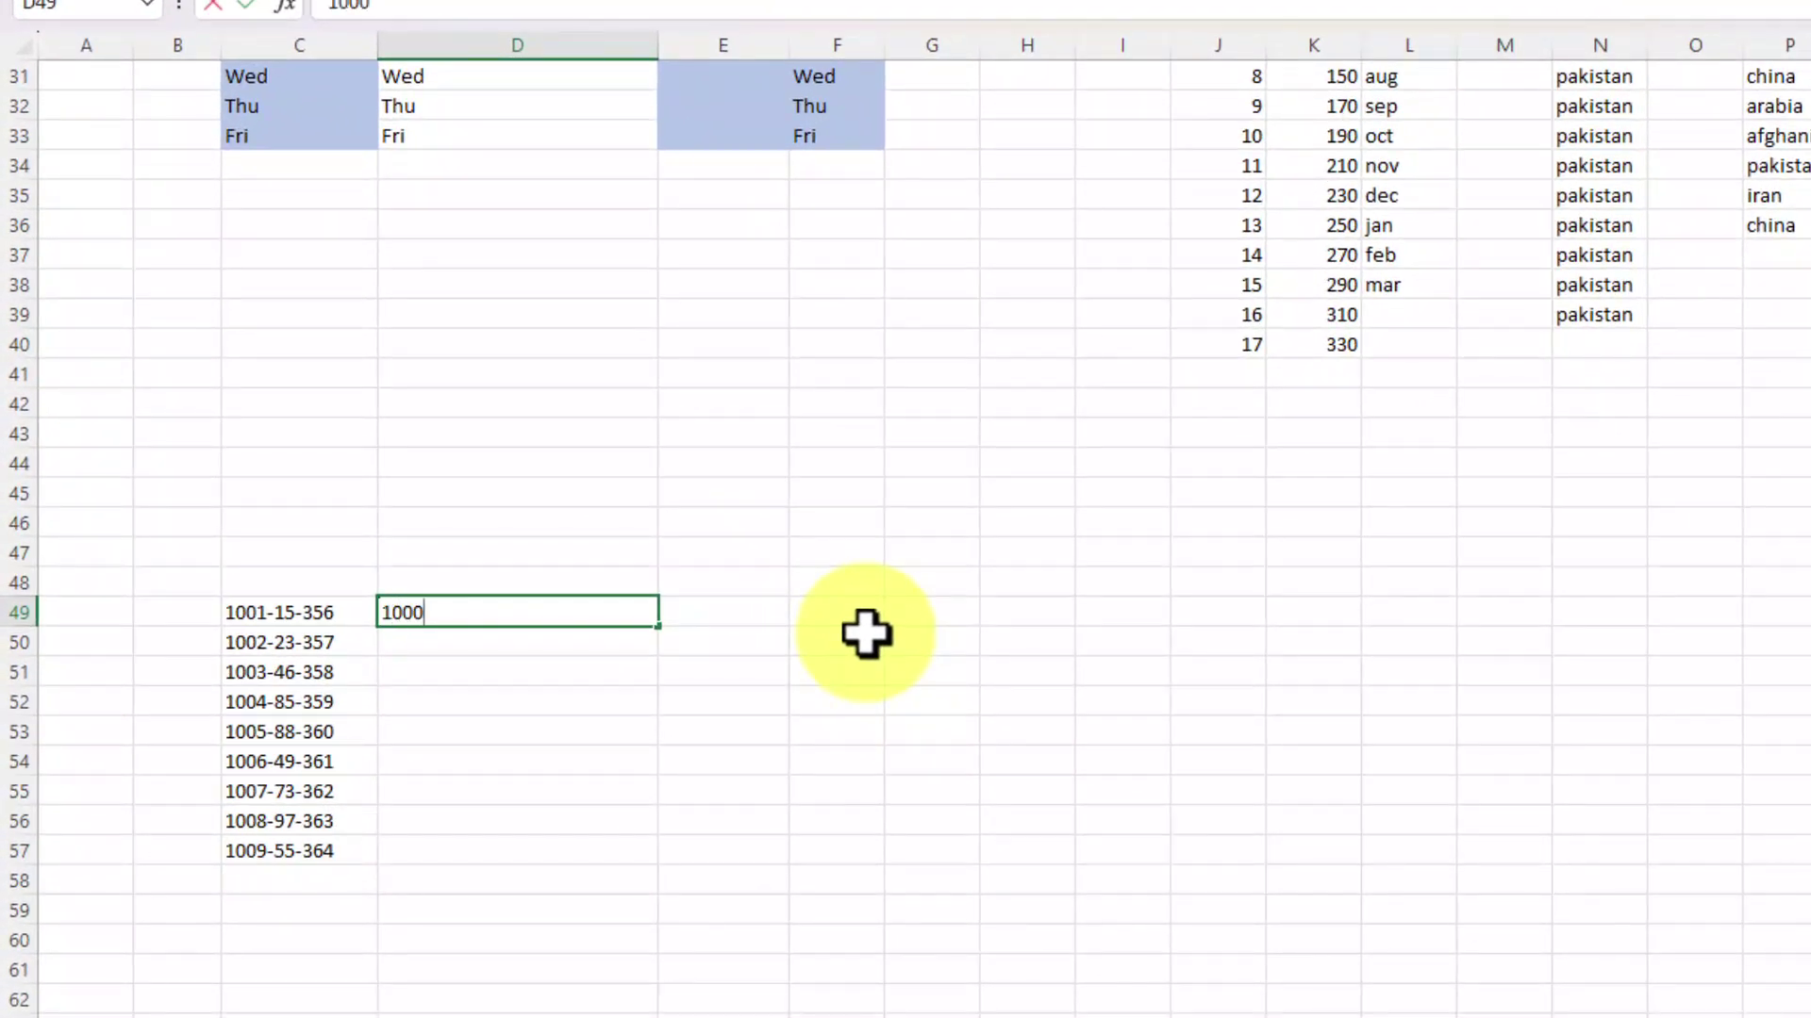
# Step: Flash Fill each code's first part, starting from 1001, down column D
pyautogui.press('Return')
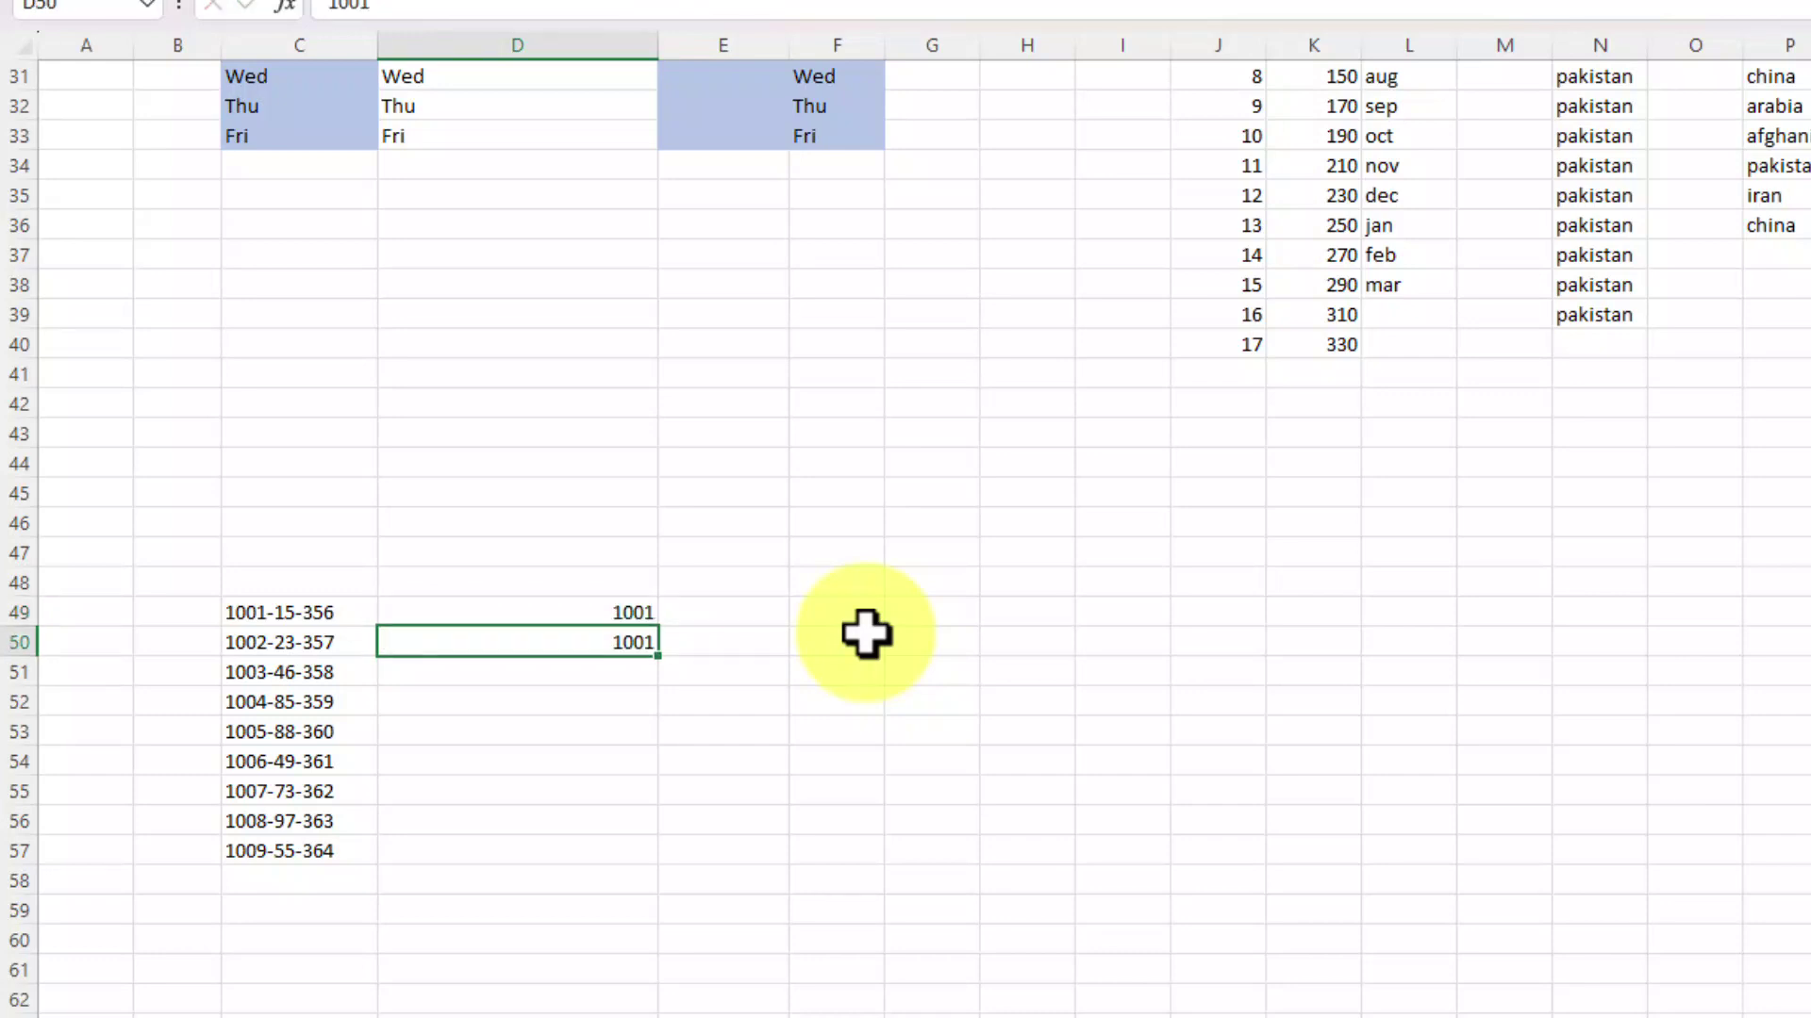
pyautogui.hotkey('ctrl', 'e')
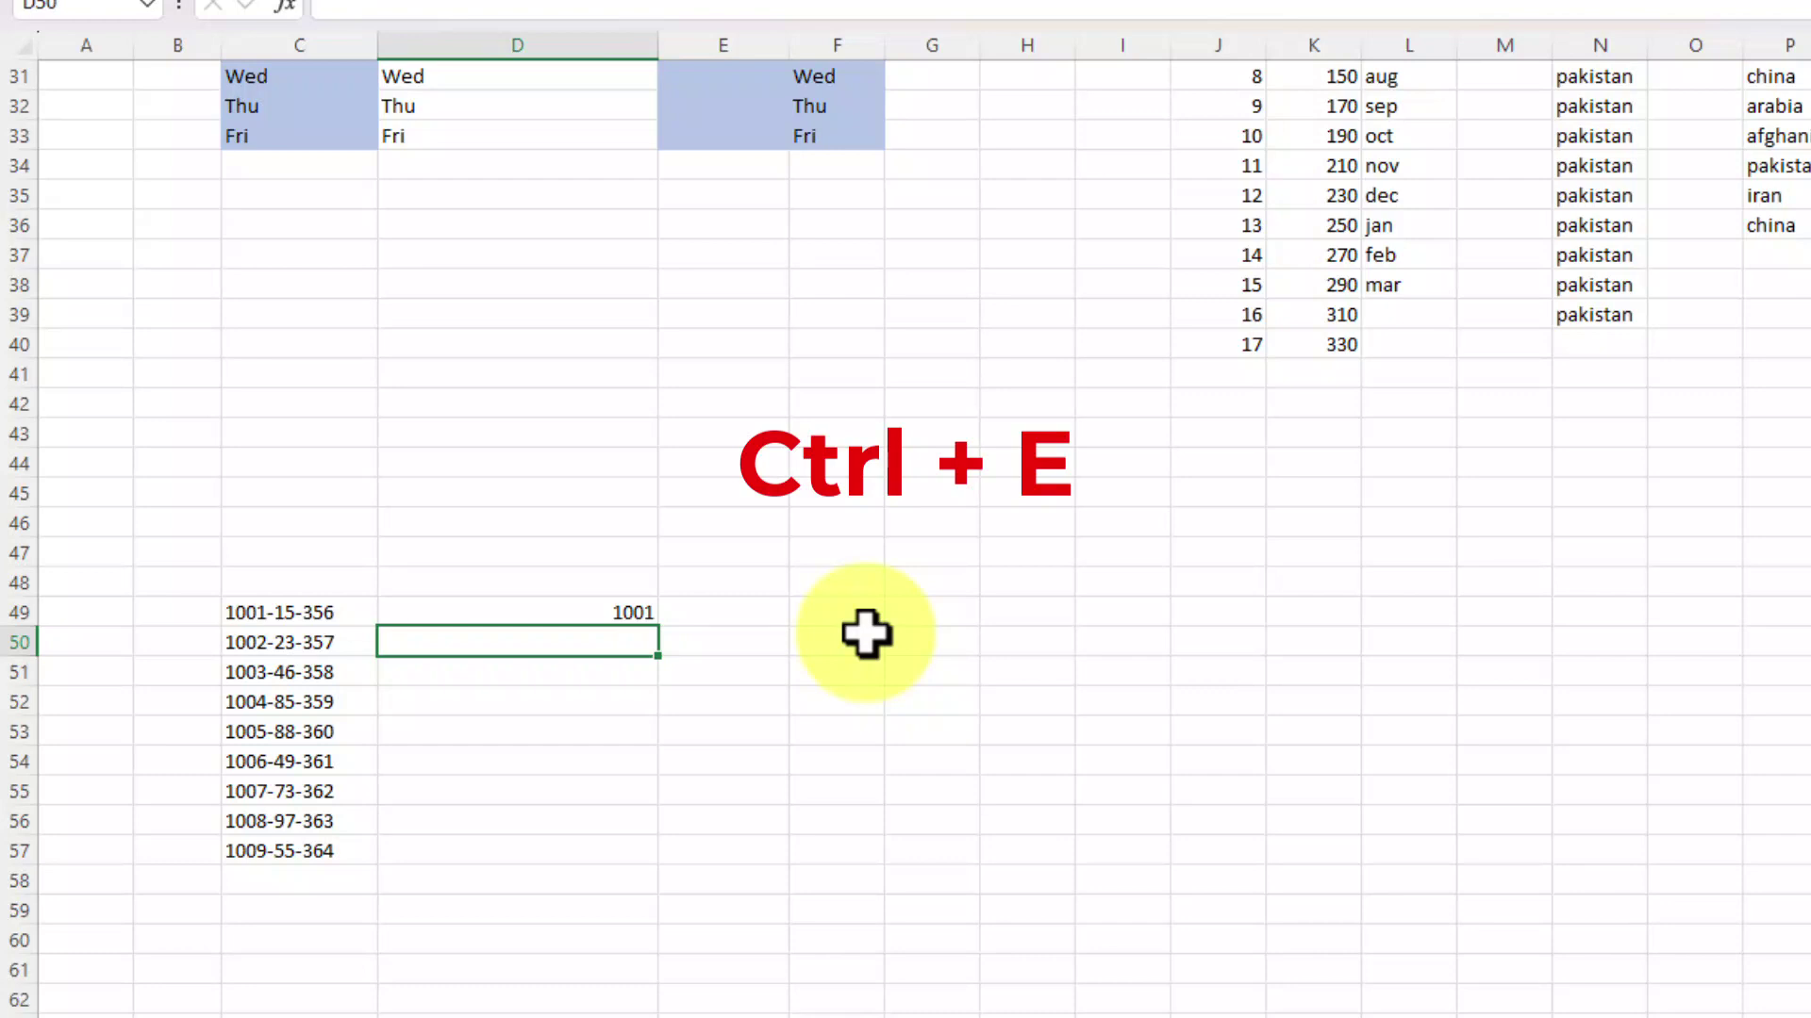
pyautogui.hotkey('ctrl', 'e')
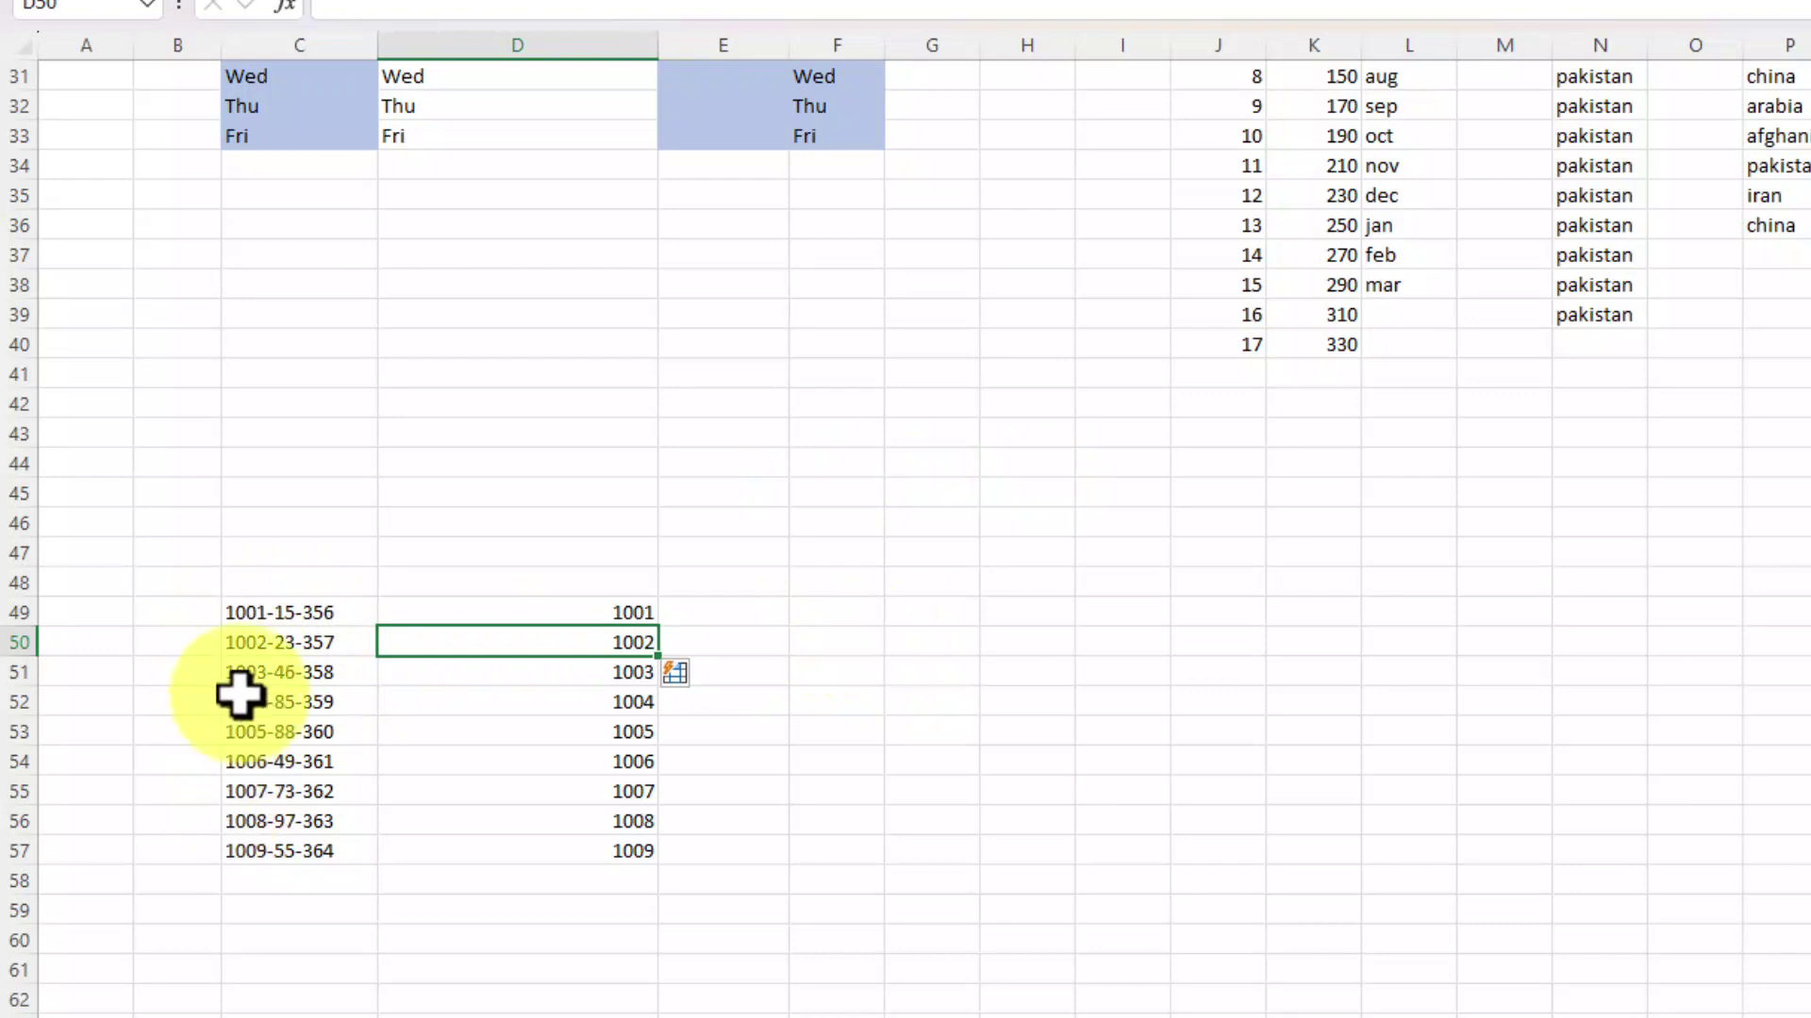
# Step: Narrow column D and Flash Fill each code's middle part, starting from 15
pyautogui.click(580, 611)
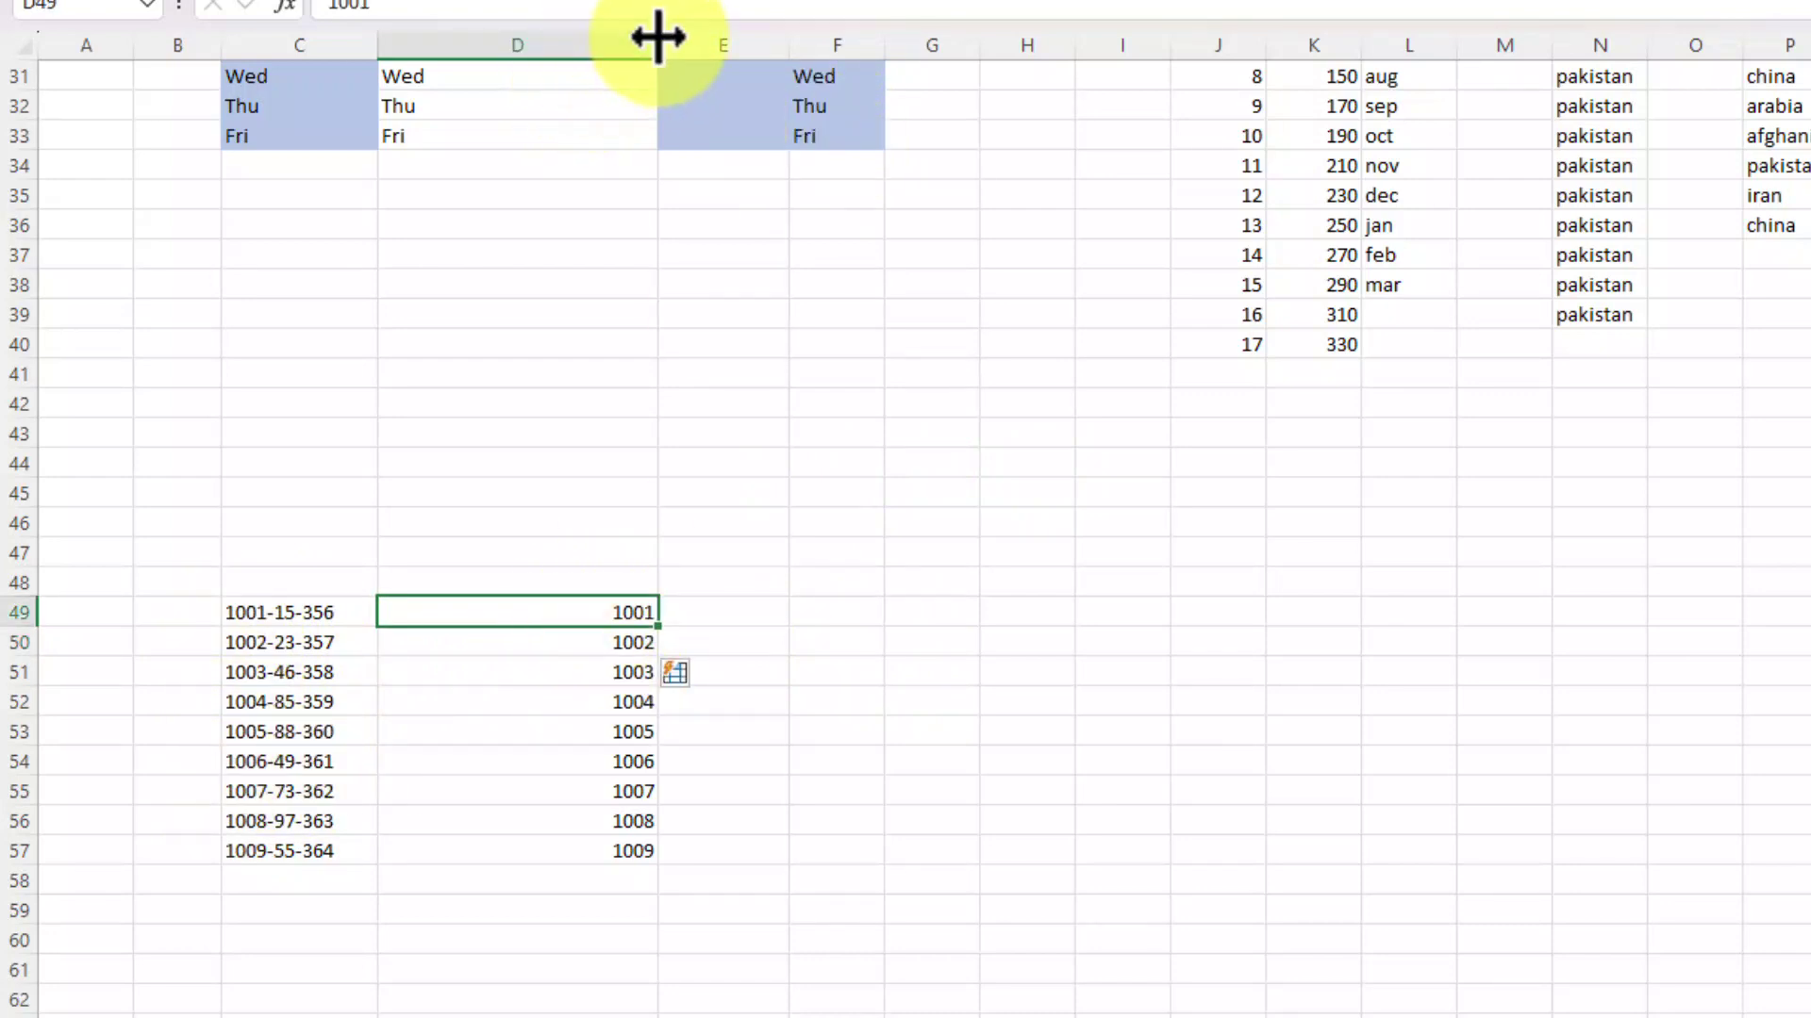
pyautogui.moveTo(657, 38); pyautogui.dragTo(569, 38)
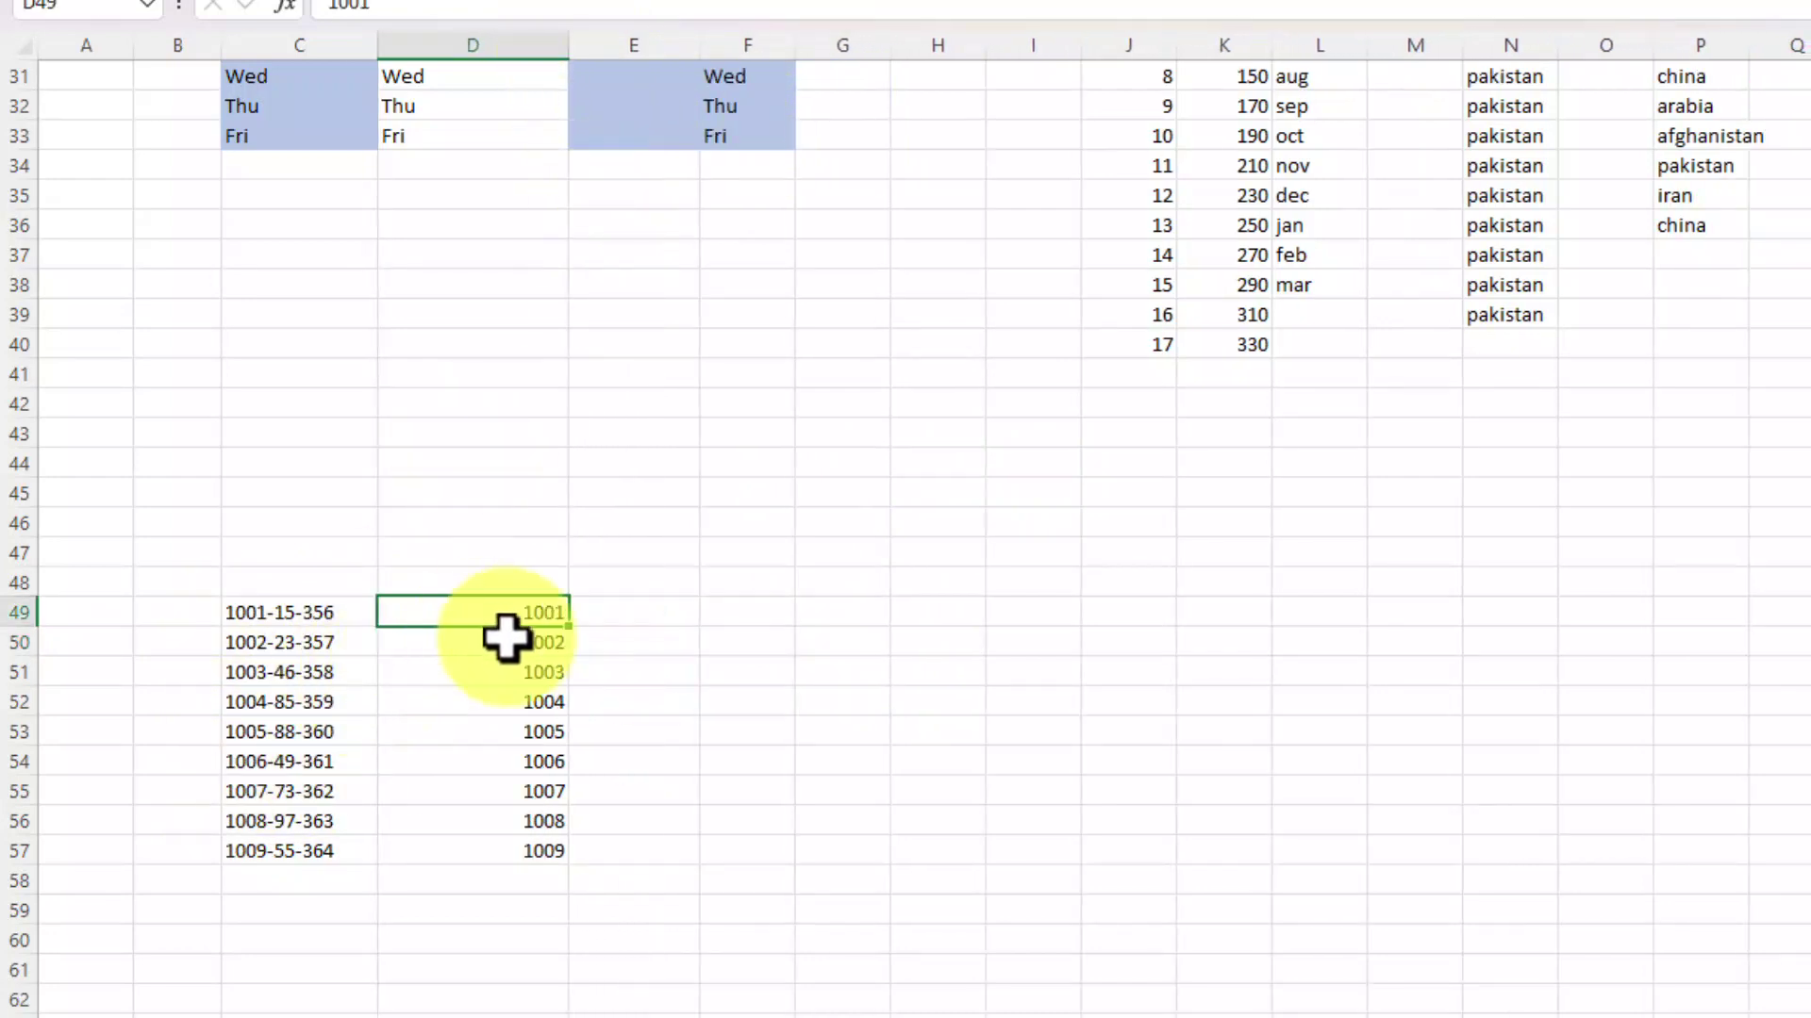
pyautogui.hotkey('ctrl', 'shift', 'Down')
pyautogui.press('Left')
pyautogui.press('Right')
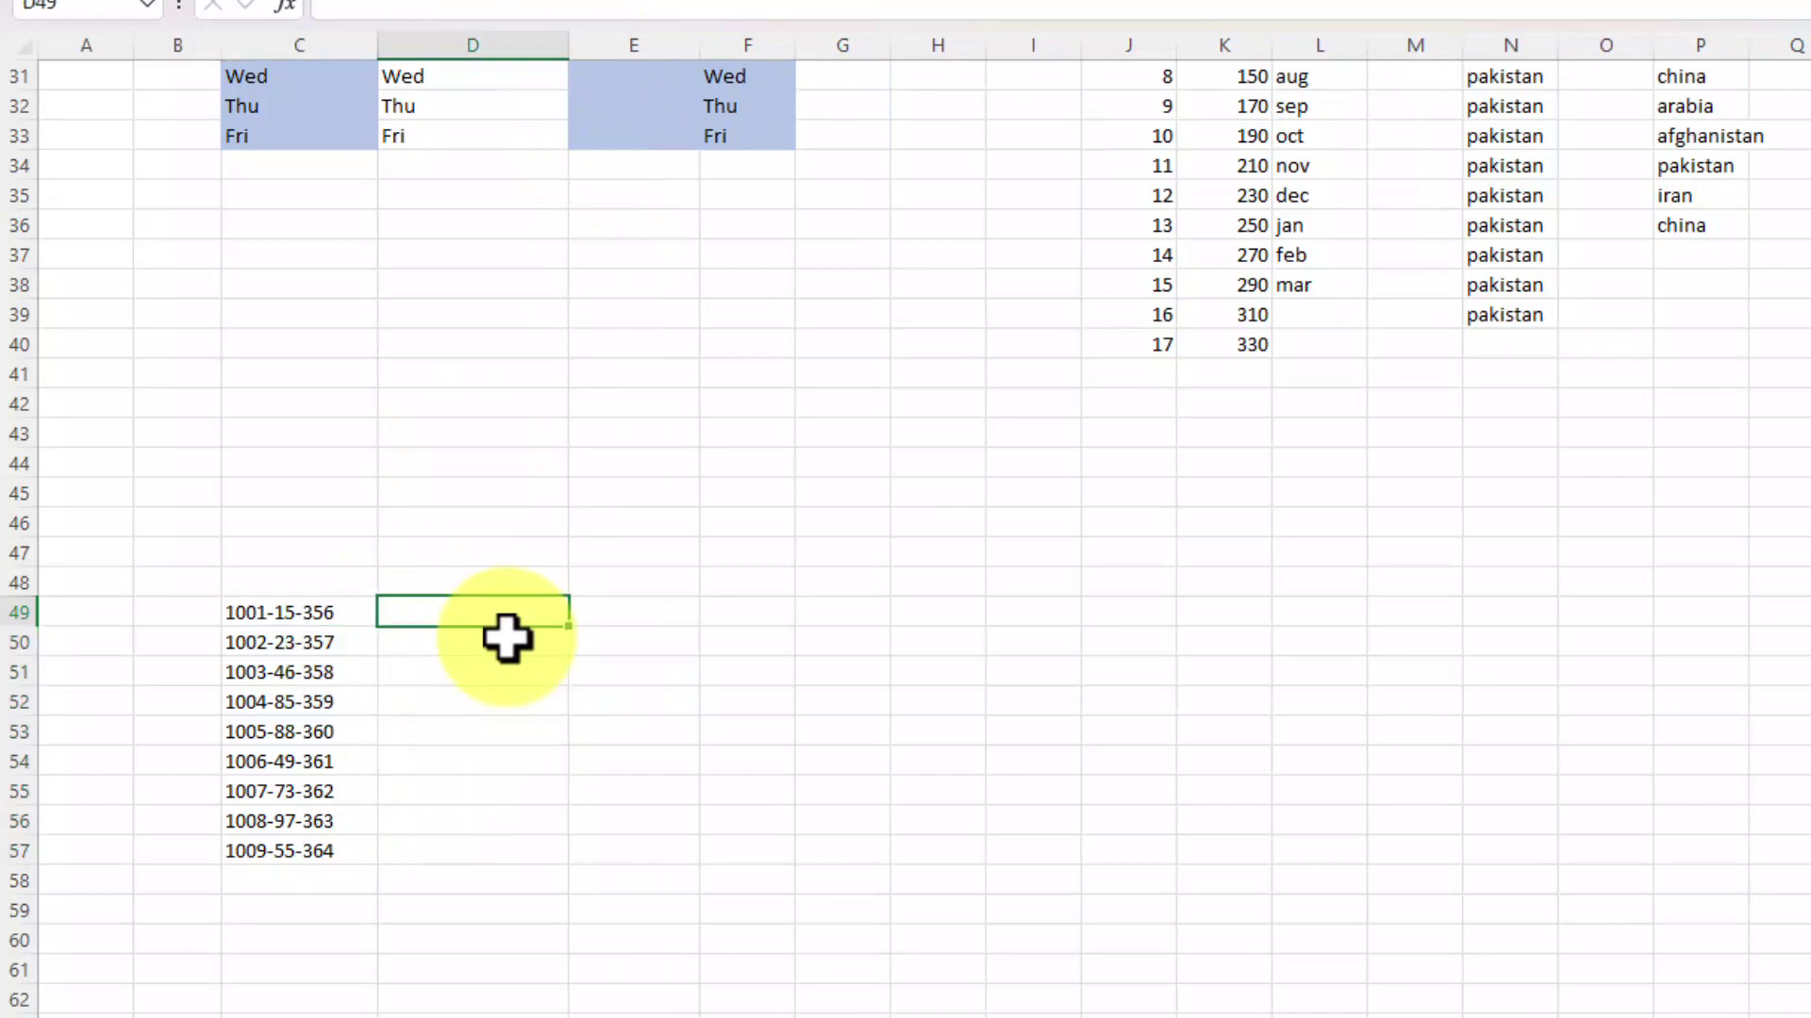
pyautogui.write('15')
pyautogui.press('Return')
pyautogui.hotkey('ctrl', 'e')
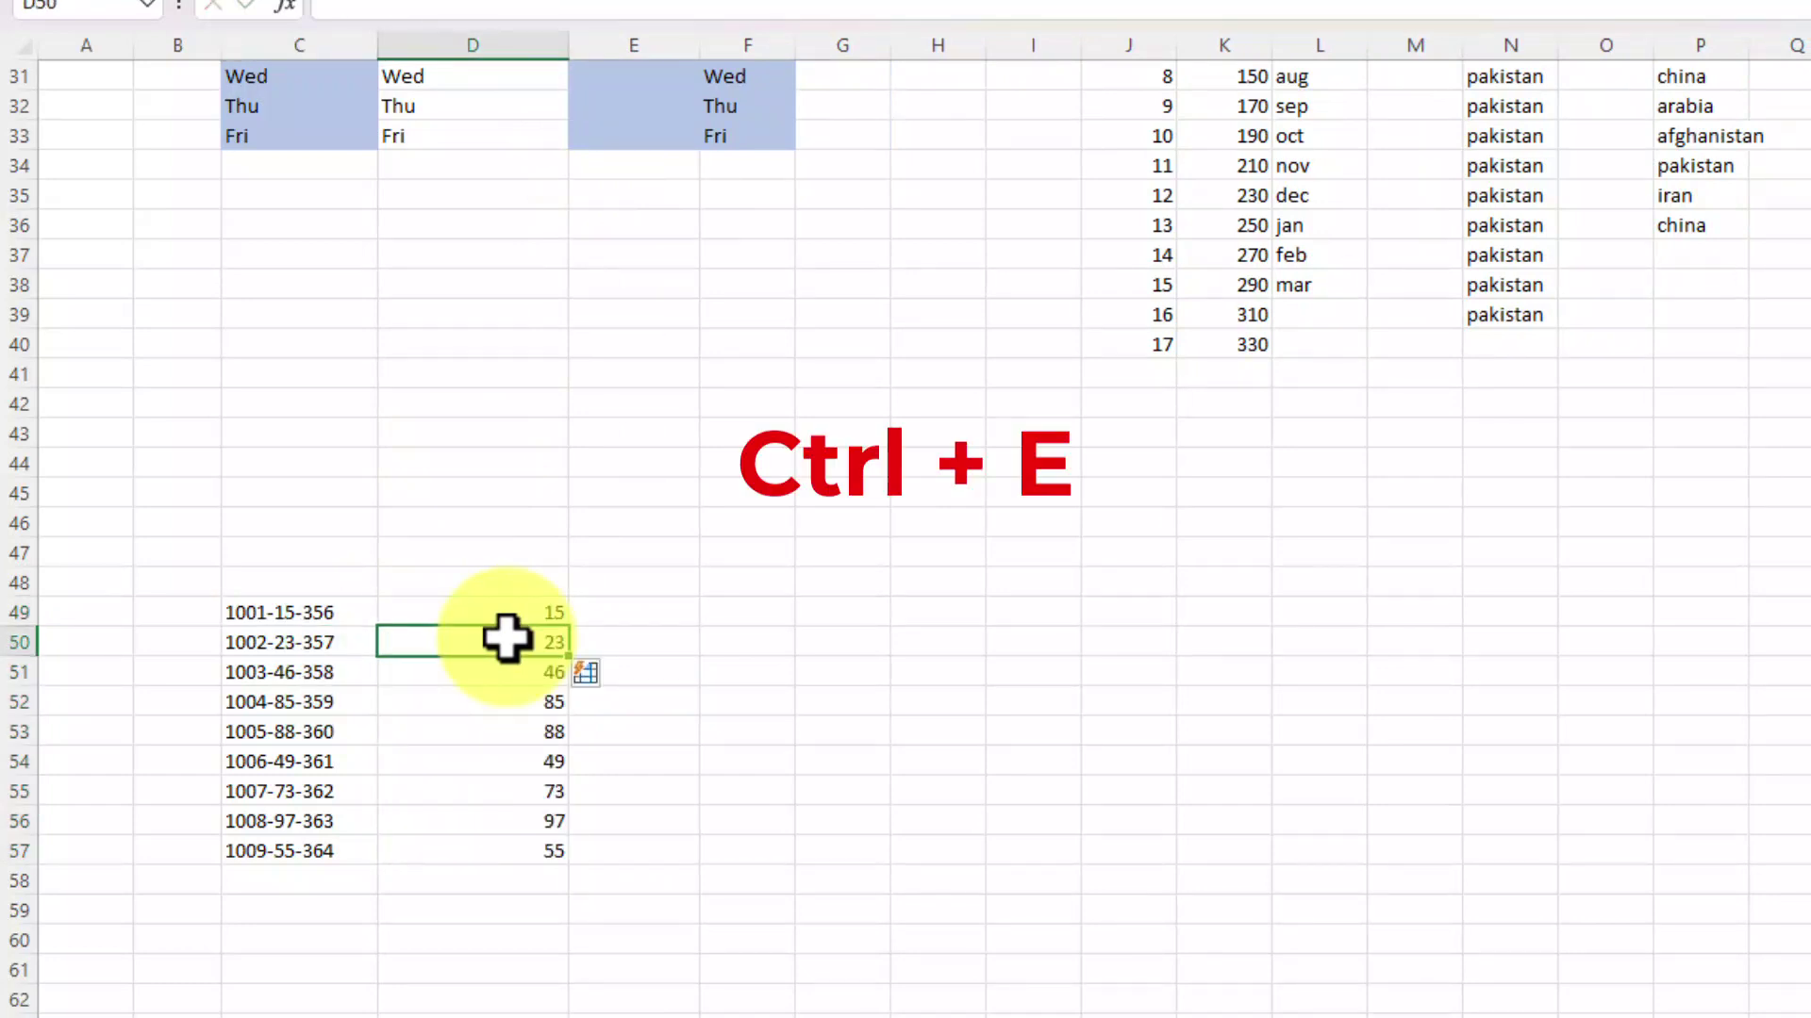
# Step: Clear D49:D57 and Flash Fill each code's last number, 356 through 364
pyautogui.click(529, 608)
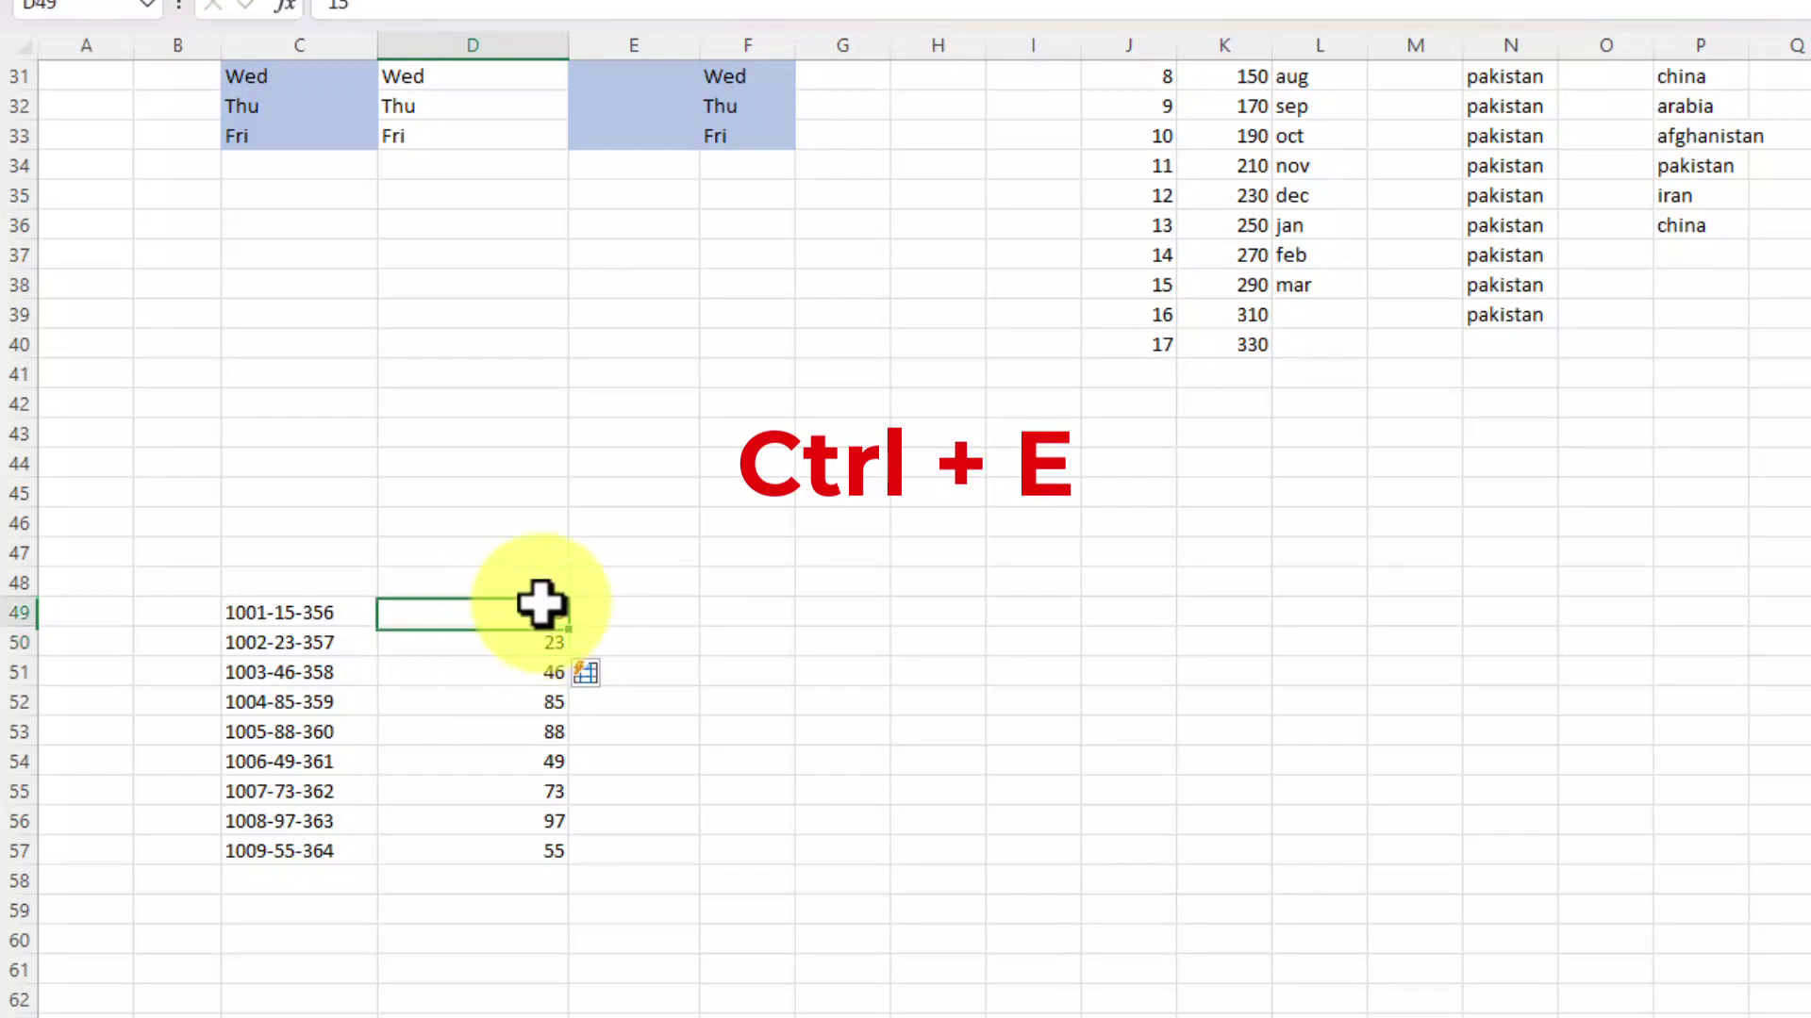
pyautogui.hotkey('ctrl', 'shift', 'Down')
pyautogui.press('Delete')
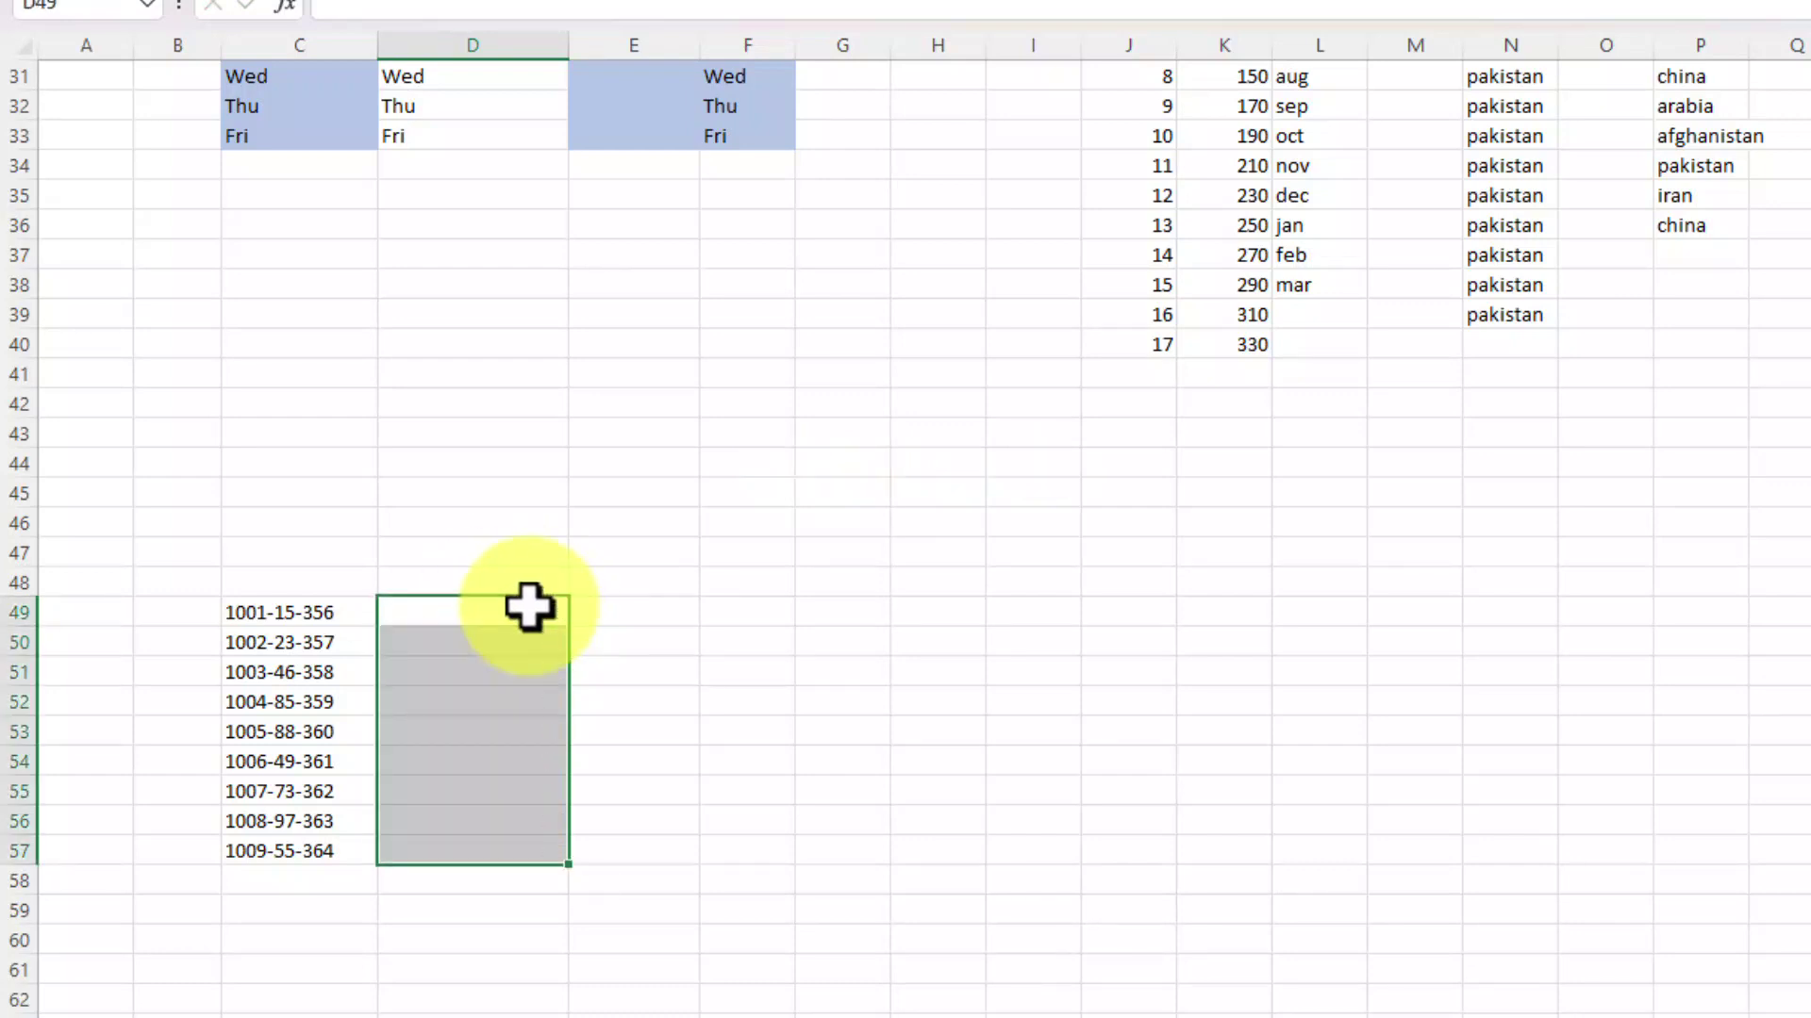
pyautogui.press('Right')
pyautogui.press('Left')
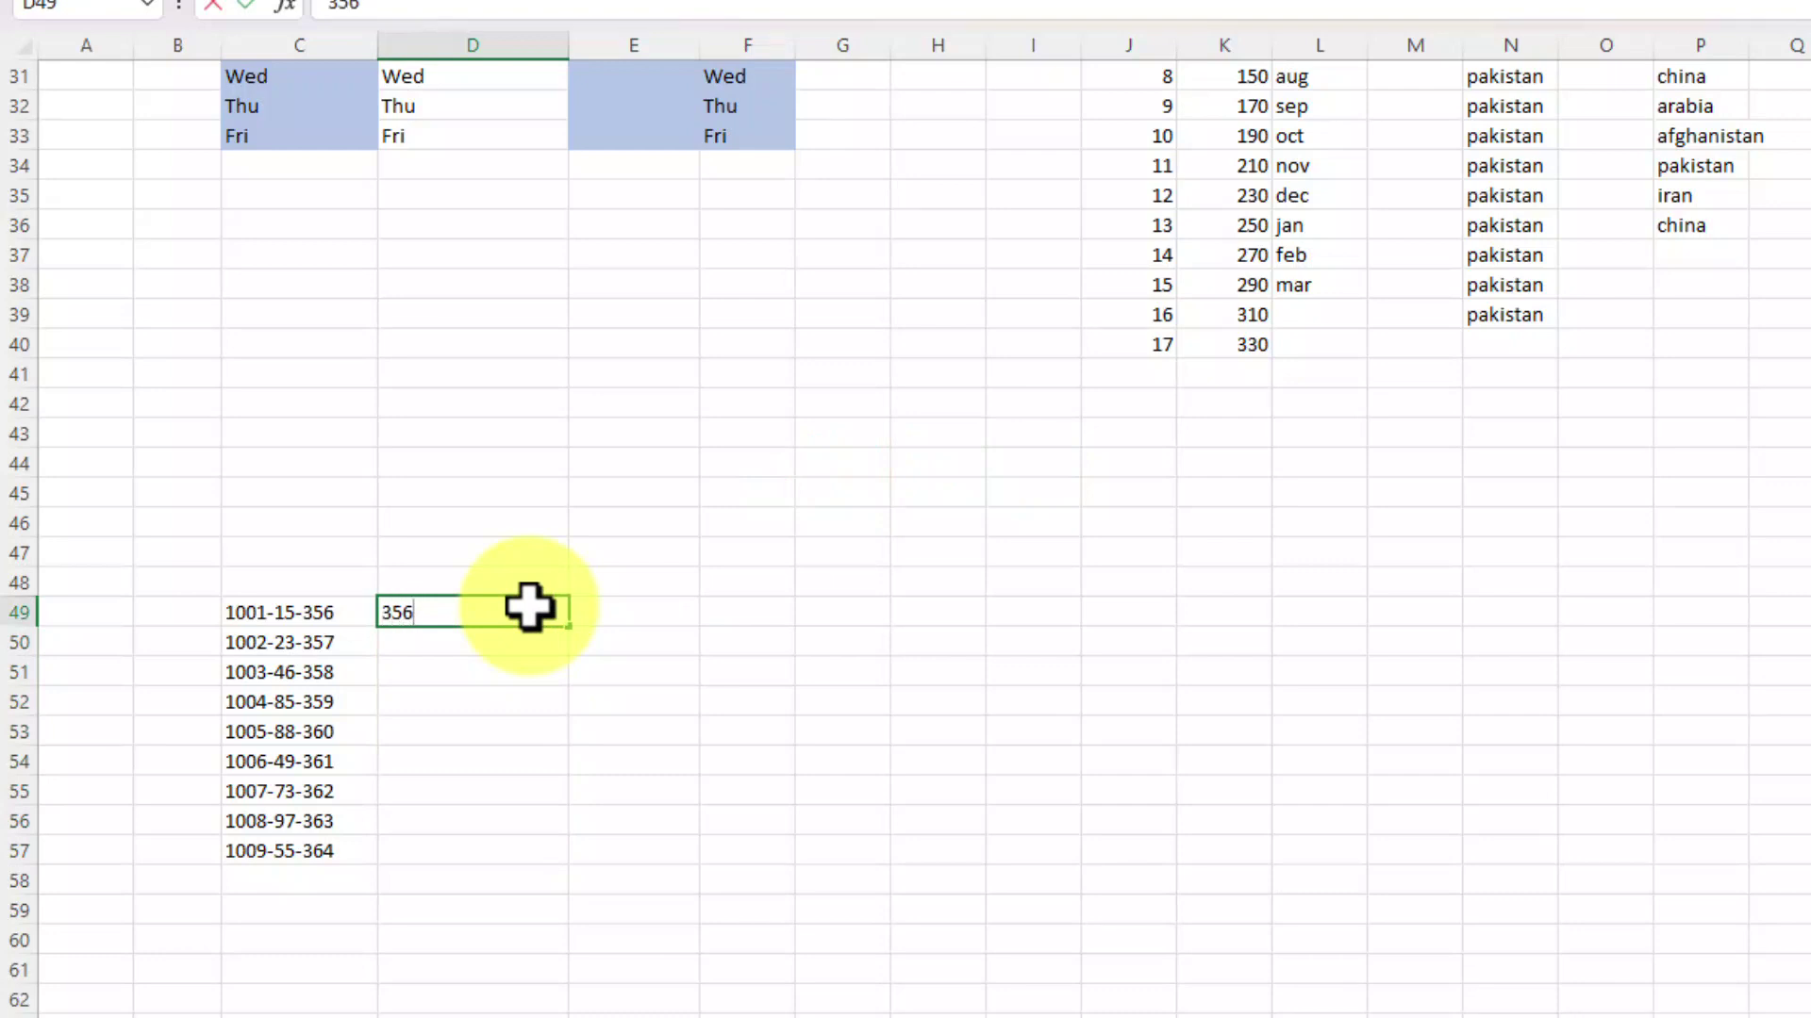
pyautogui.press('Return')
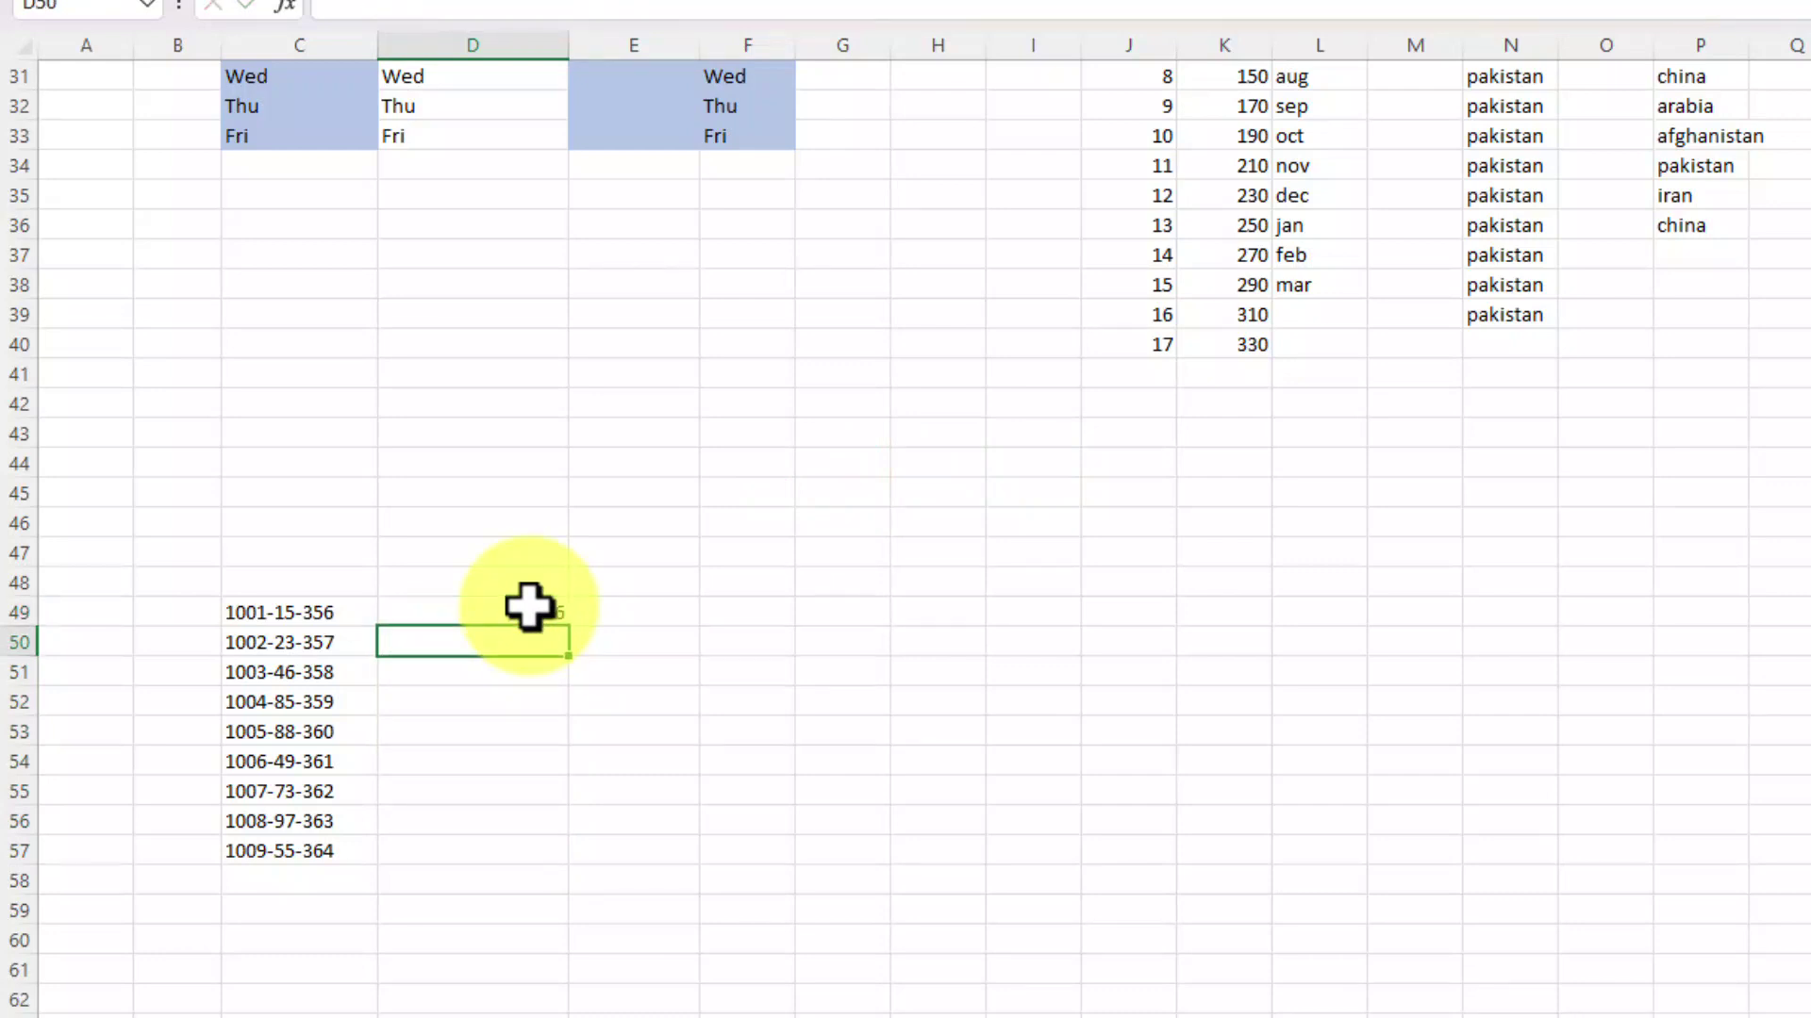
pyautogui.hotkey('ctrl', 'e')
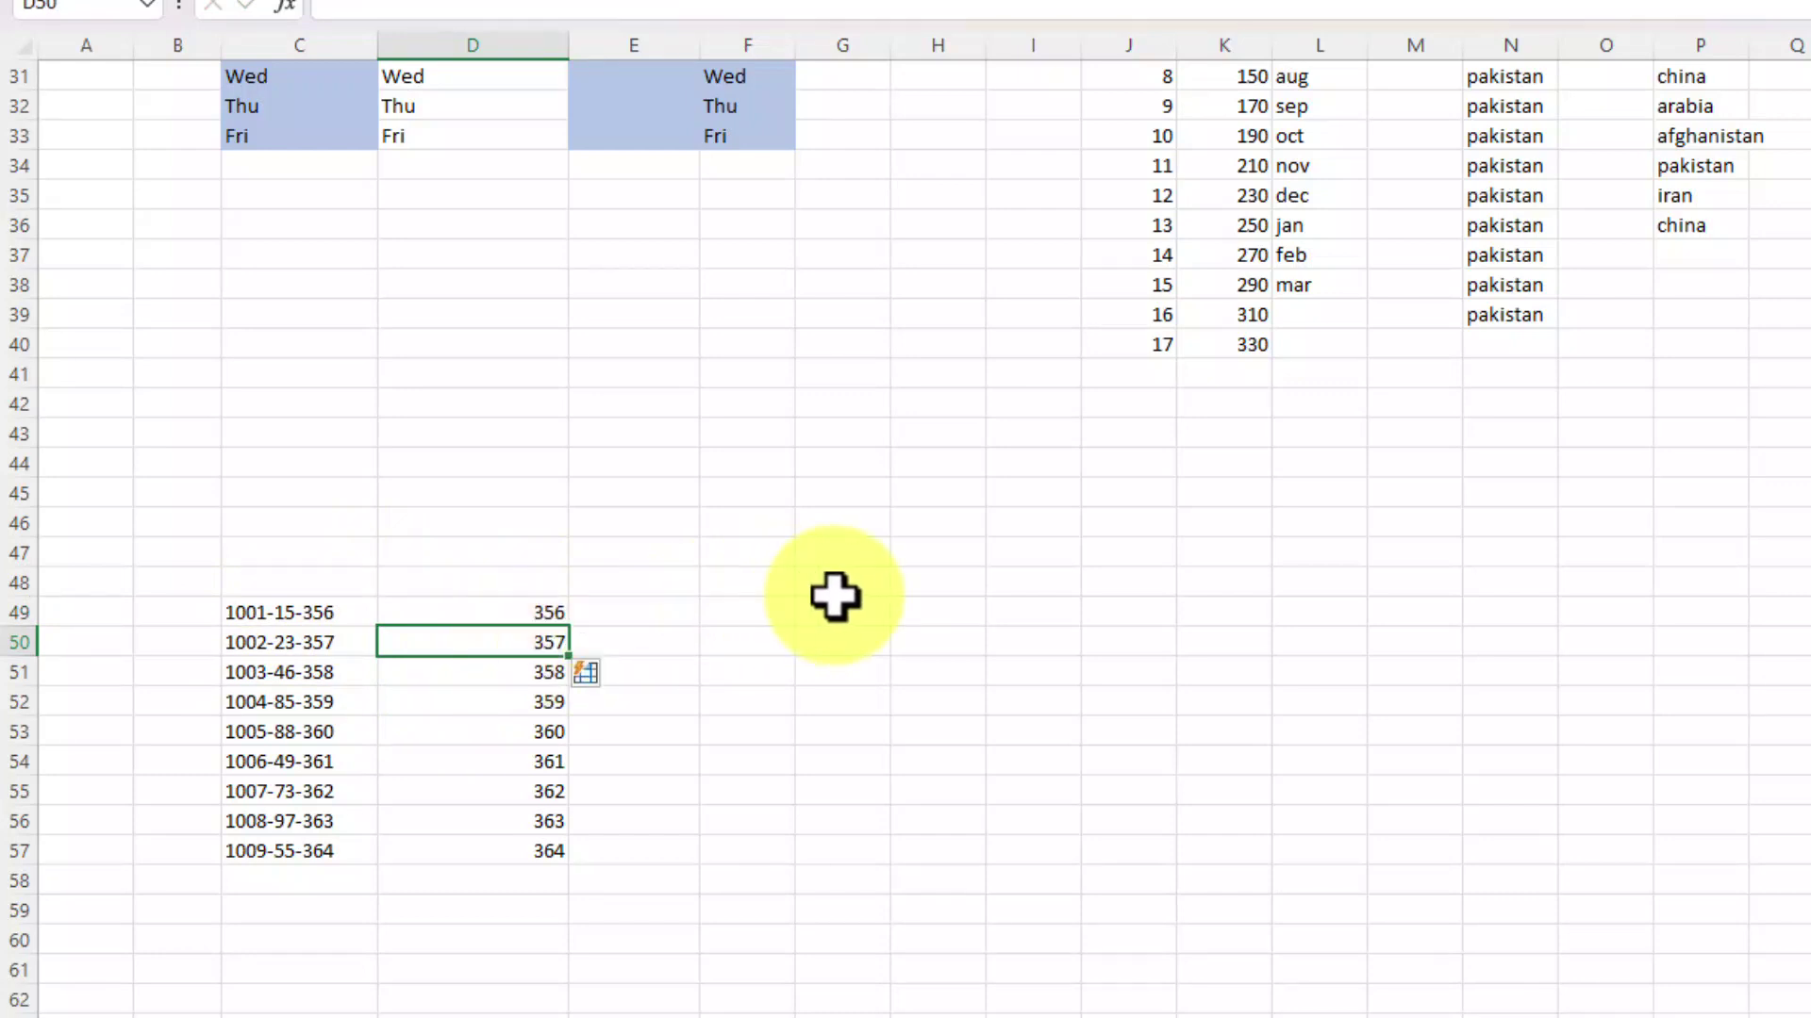
pyautogui.click(841, 608)
# Step: Widen column G and fill weekdays from Monday down to G58
pyautogui.moveTo(903, 61); pyautogui.dragTo(960, 45)
pyautogui.write('Monday')
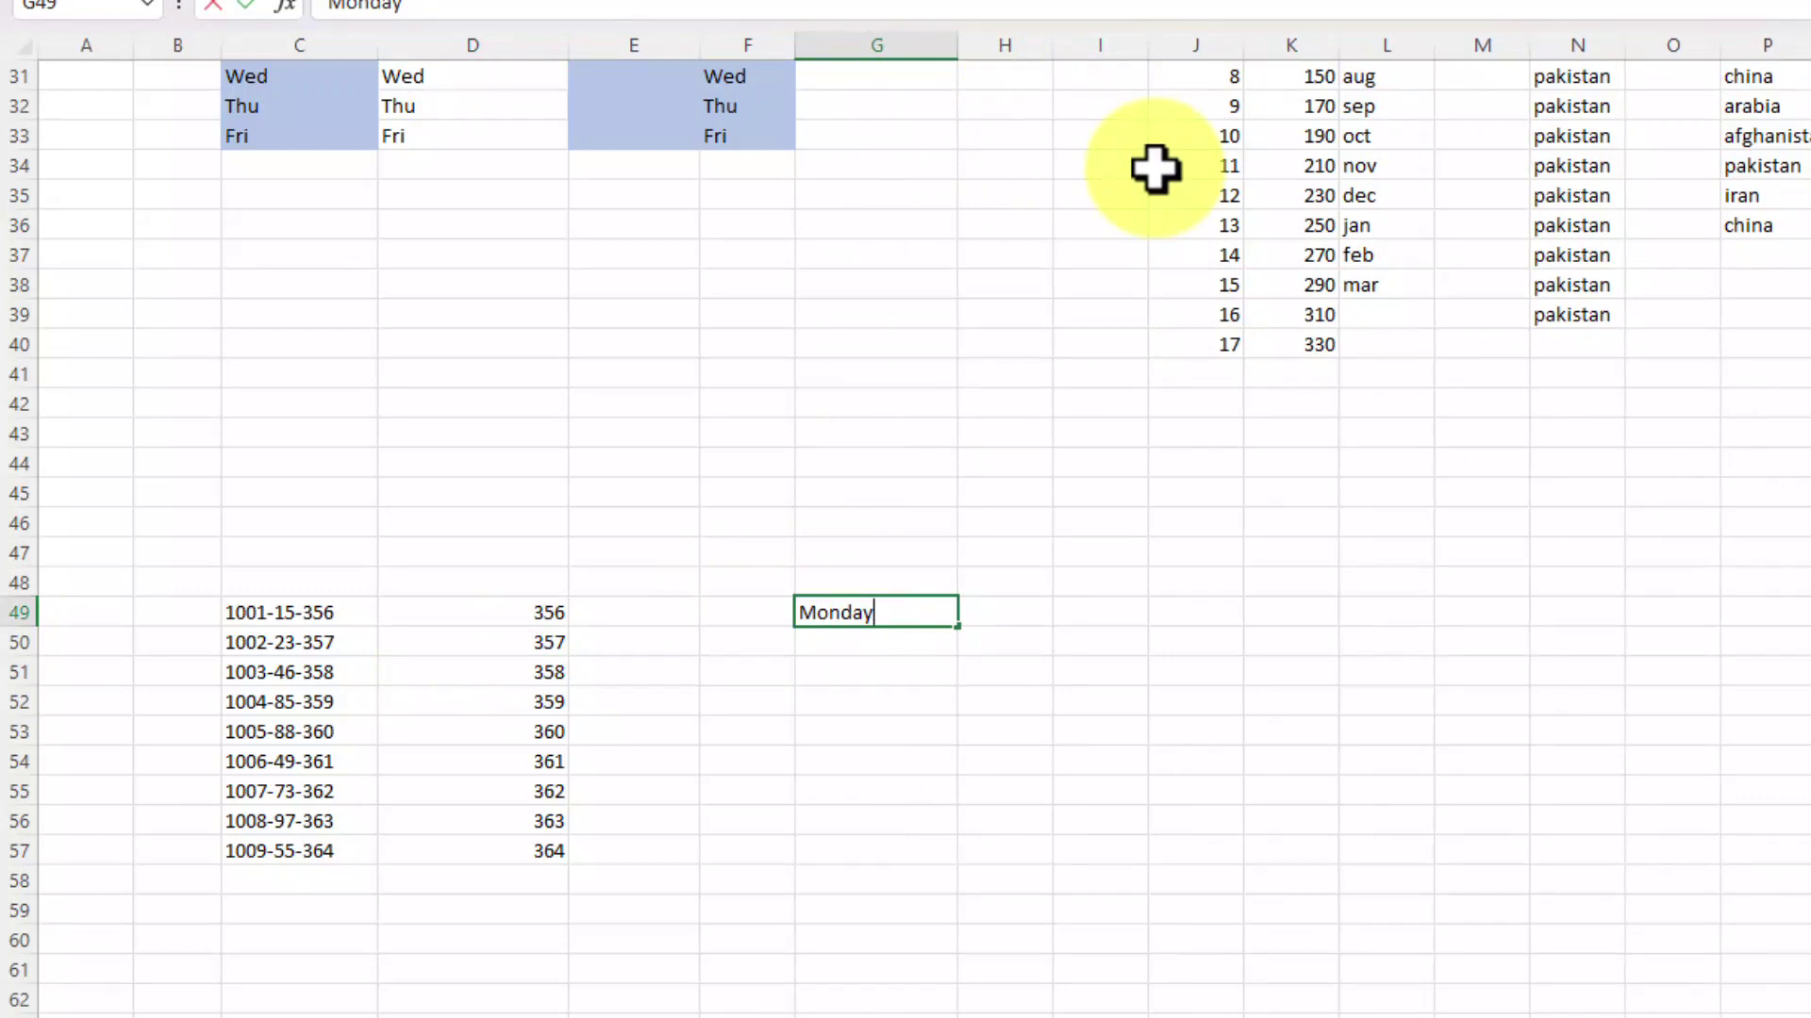
pyautogui.press('Return')
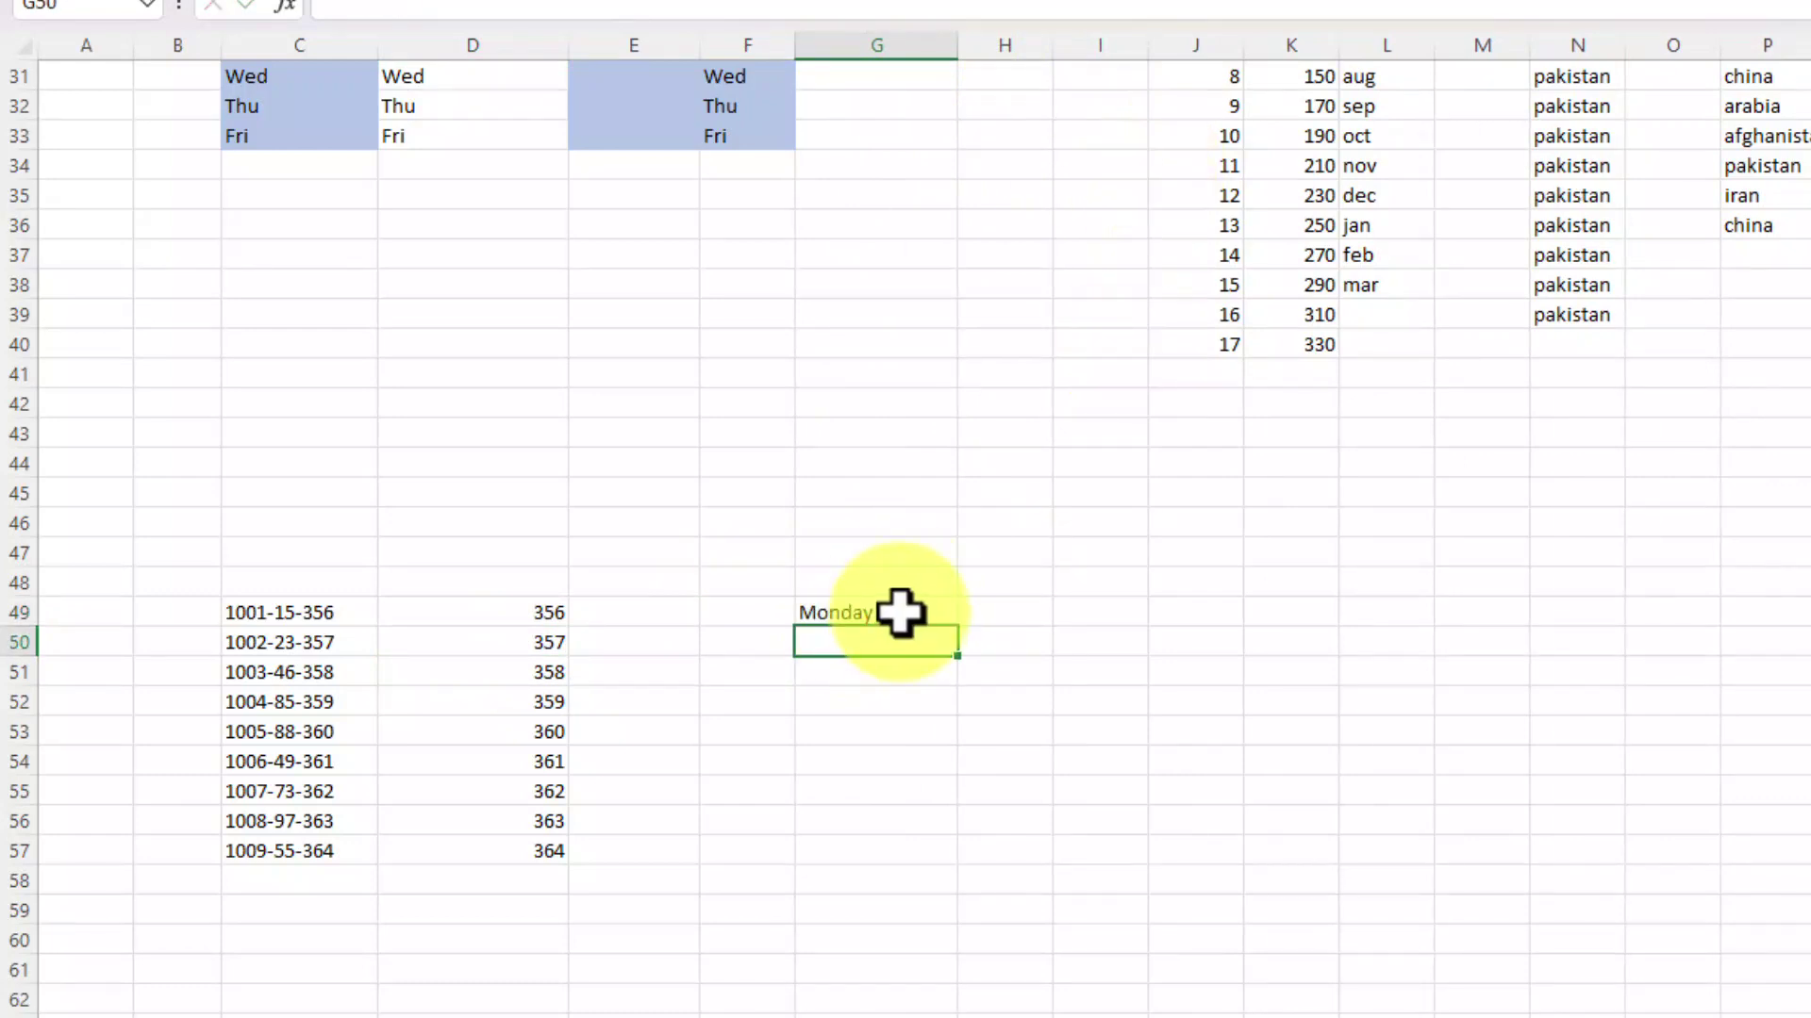
pyautogui.click(900, 615)
pyautogui.moveTo(957, 627); pyautogui.dragTo(940, 873)
pyautogui.click(1038, 728)
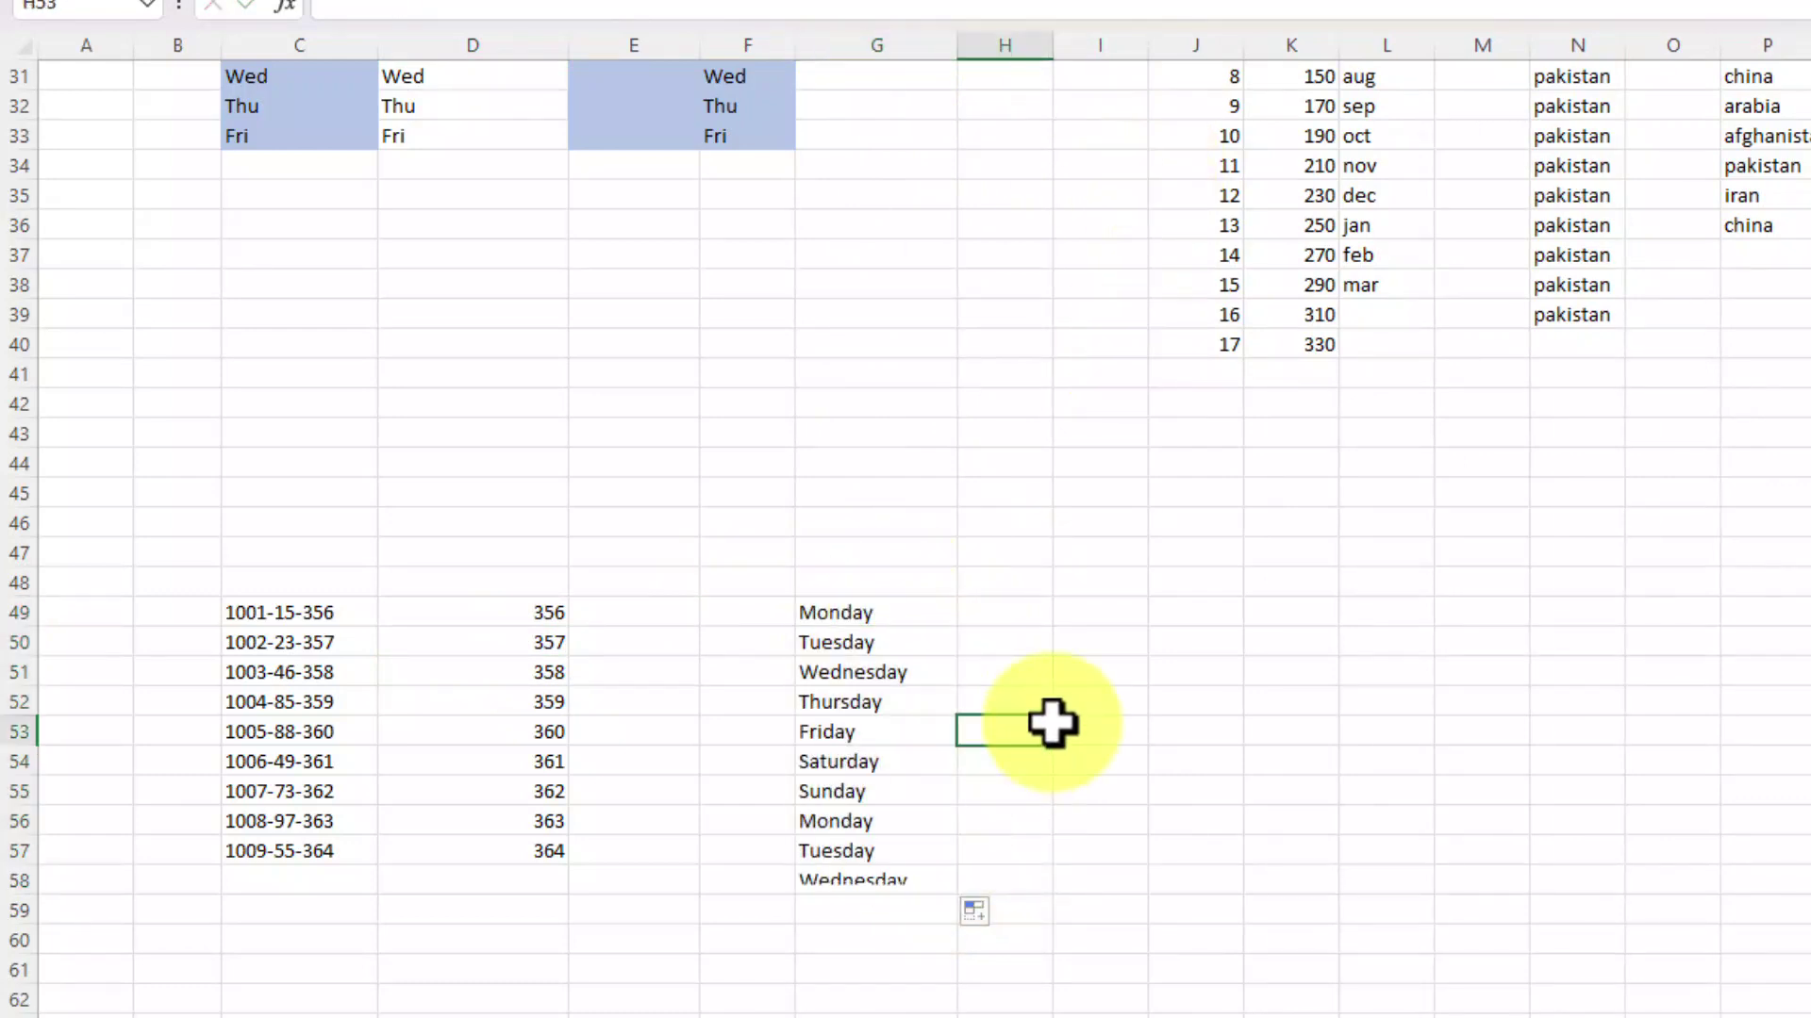
# Step: Flash Fill two-letter (Mo) and three-letter (Mon) abbreviations in columns H and I
pyautogui.click(1037, 615)
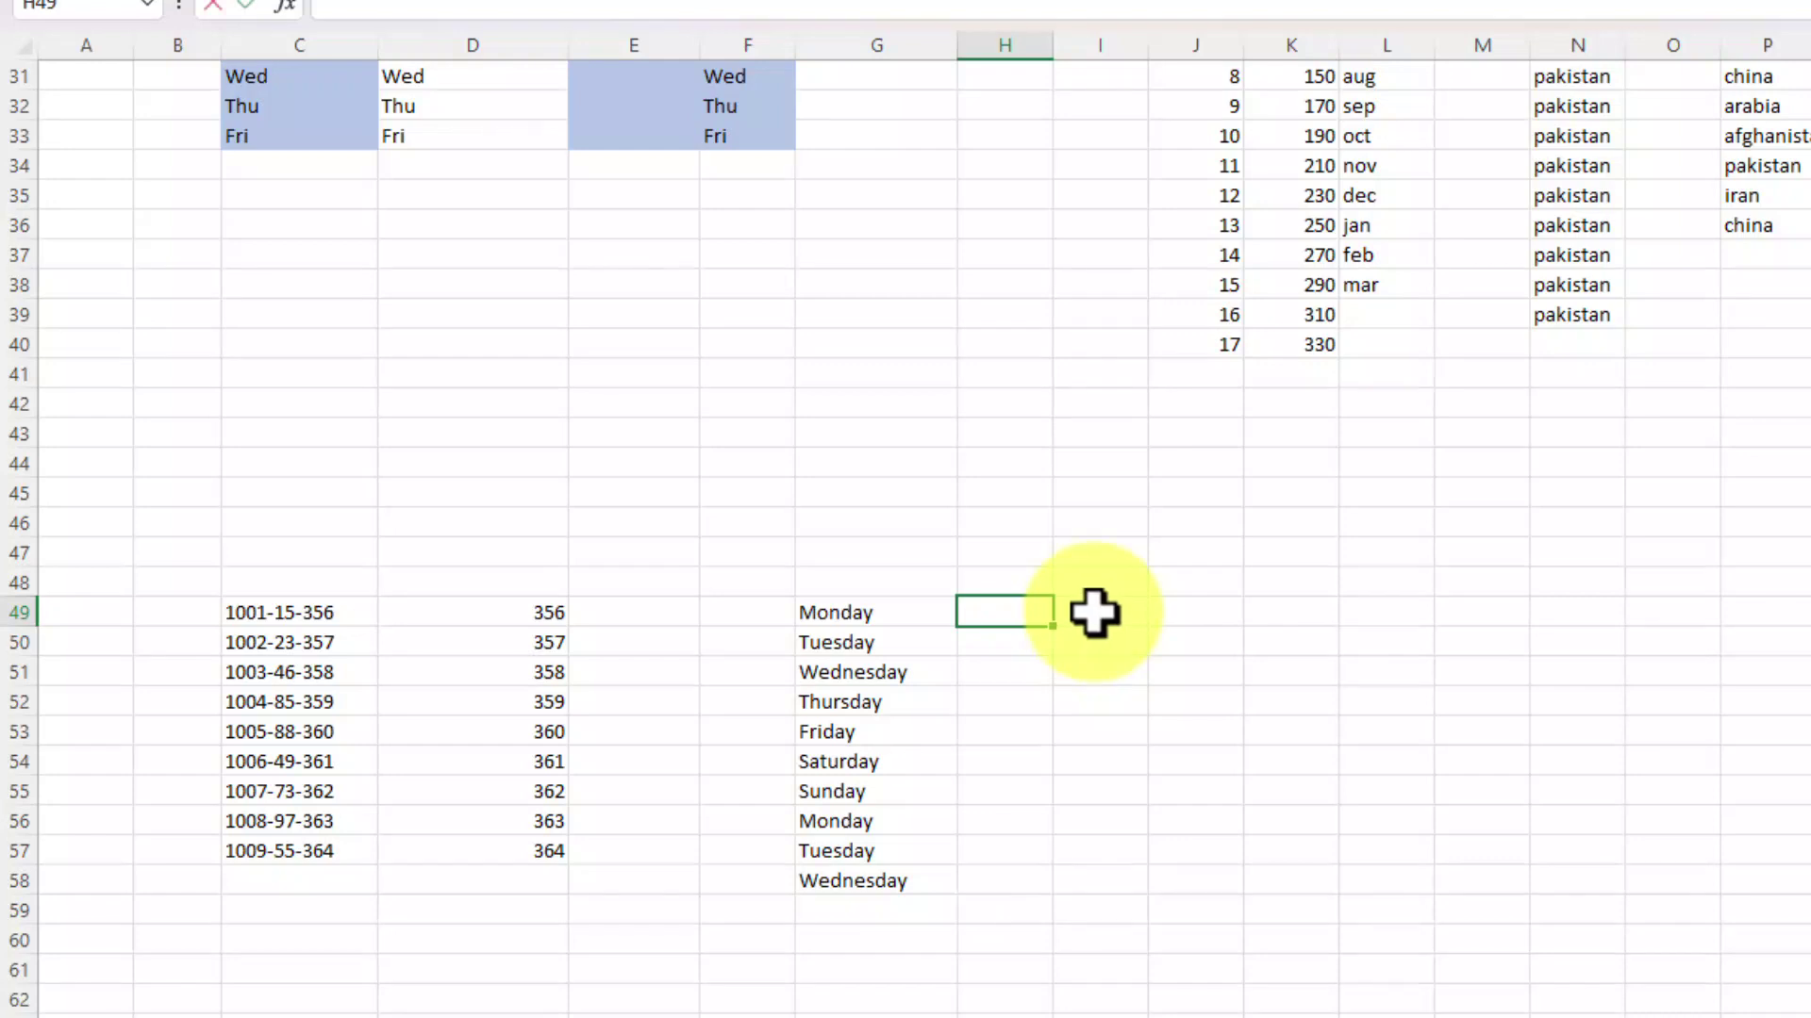
pyautogui.write('Mo')
pyautogui.press('Return')
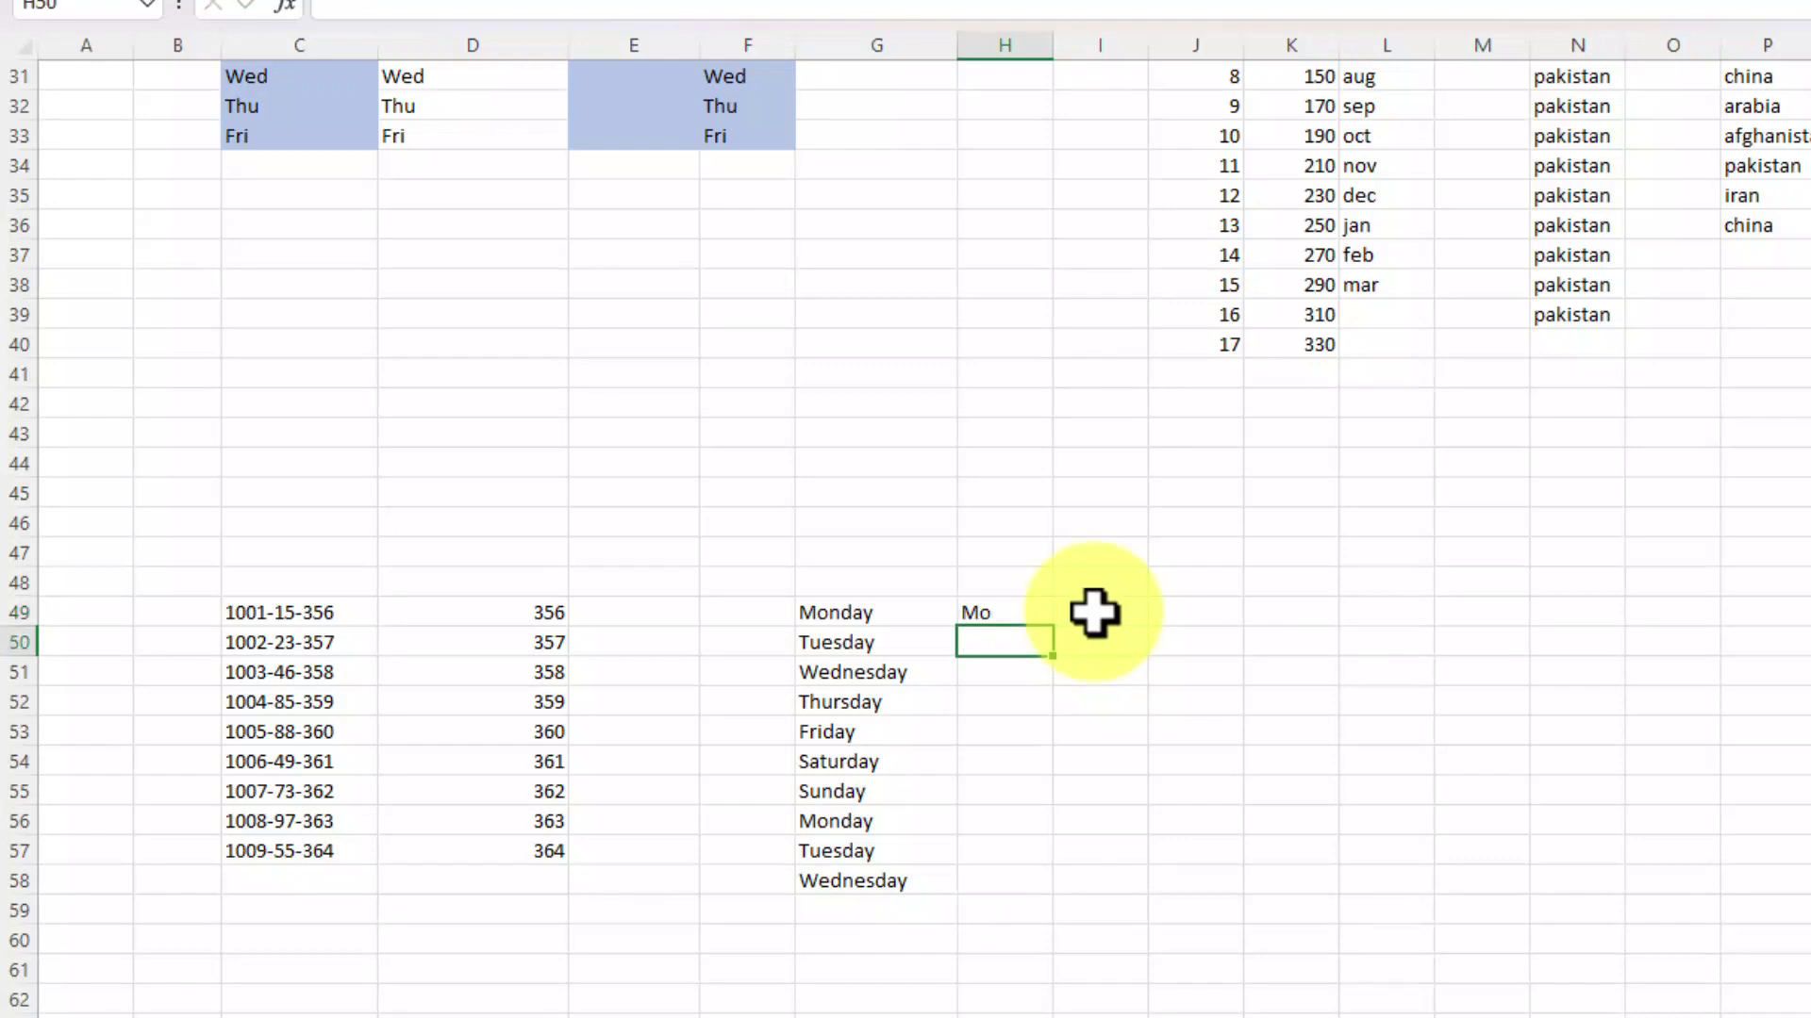
pyautogui.hotkey('ctrl', 'e')
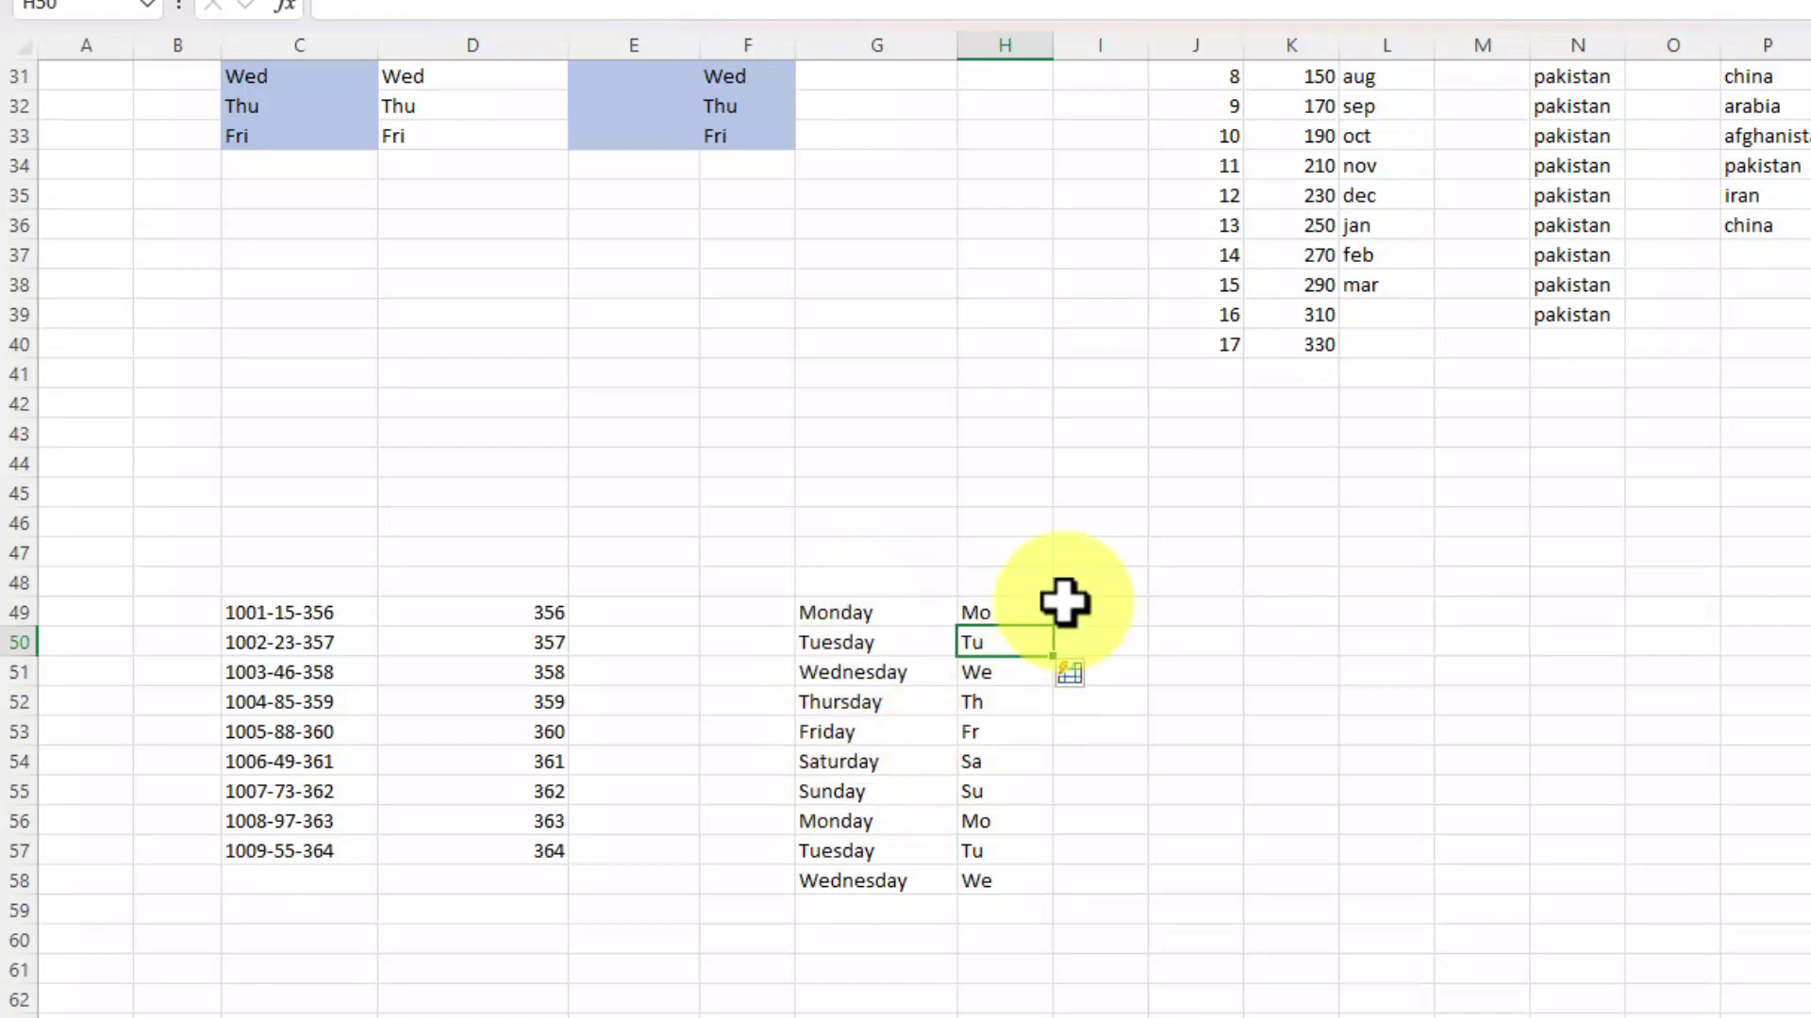
pyautogui.click(1112, 613)
pyautogui.write('Mon')
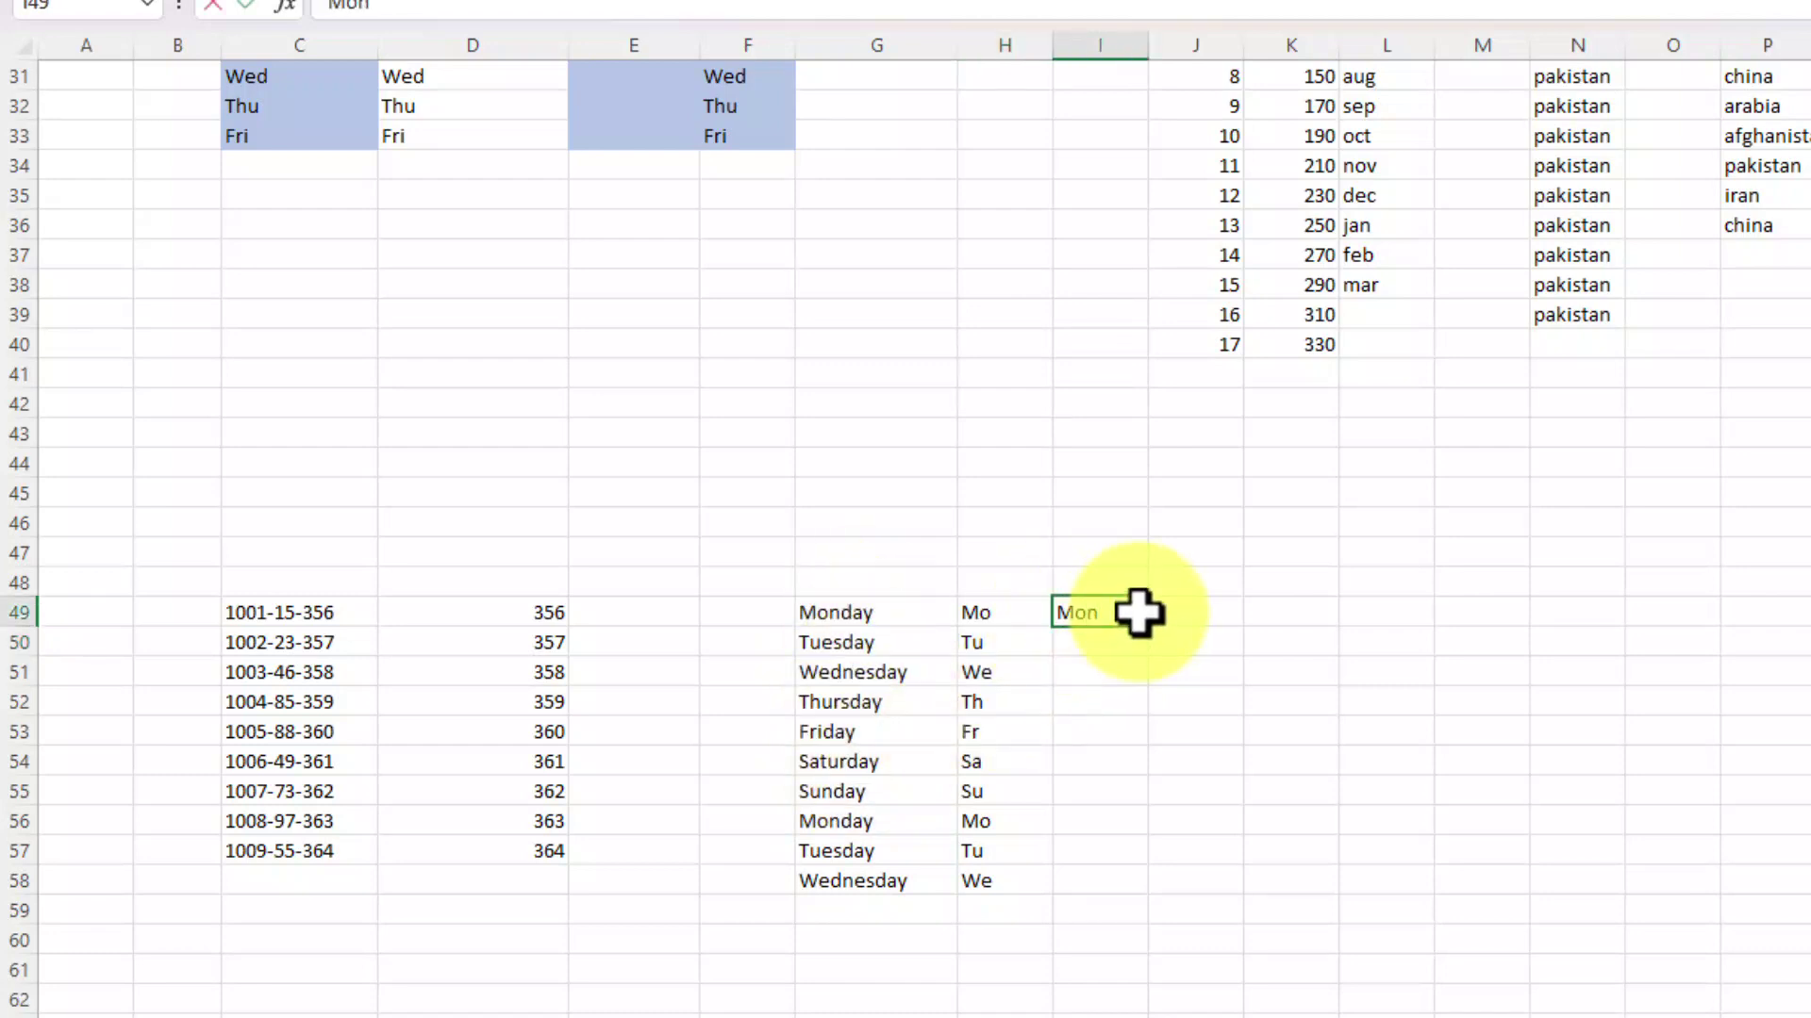
pyautogui.press('Return')
pyautogui.hotkey('ctrl', 'e')
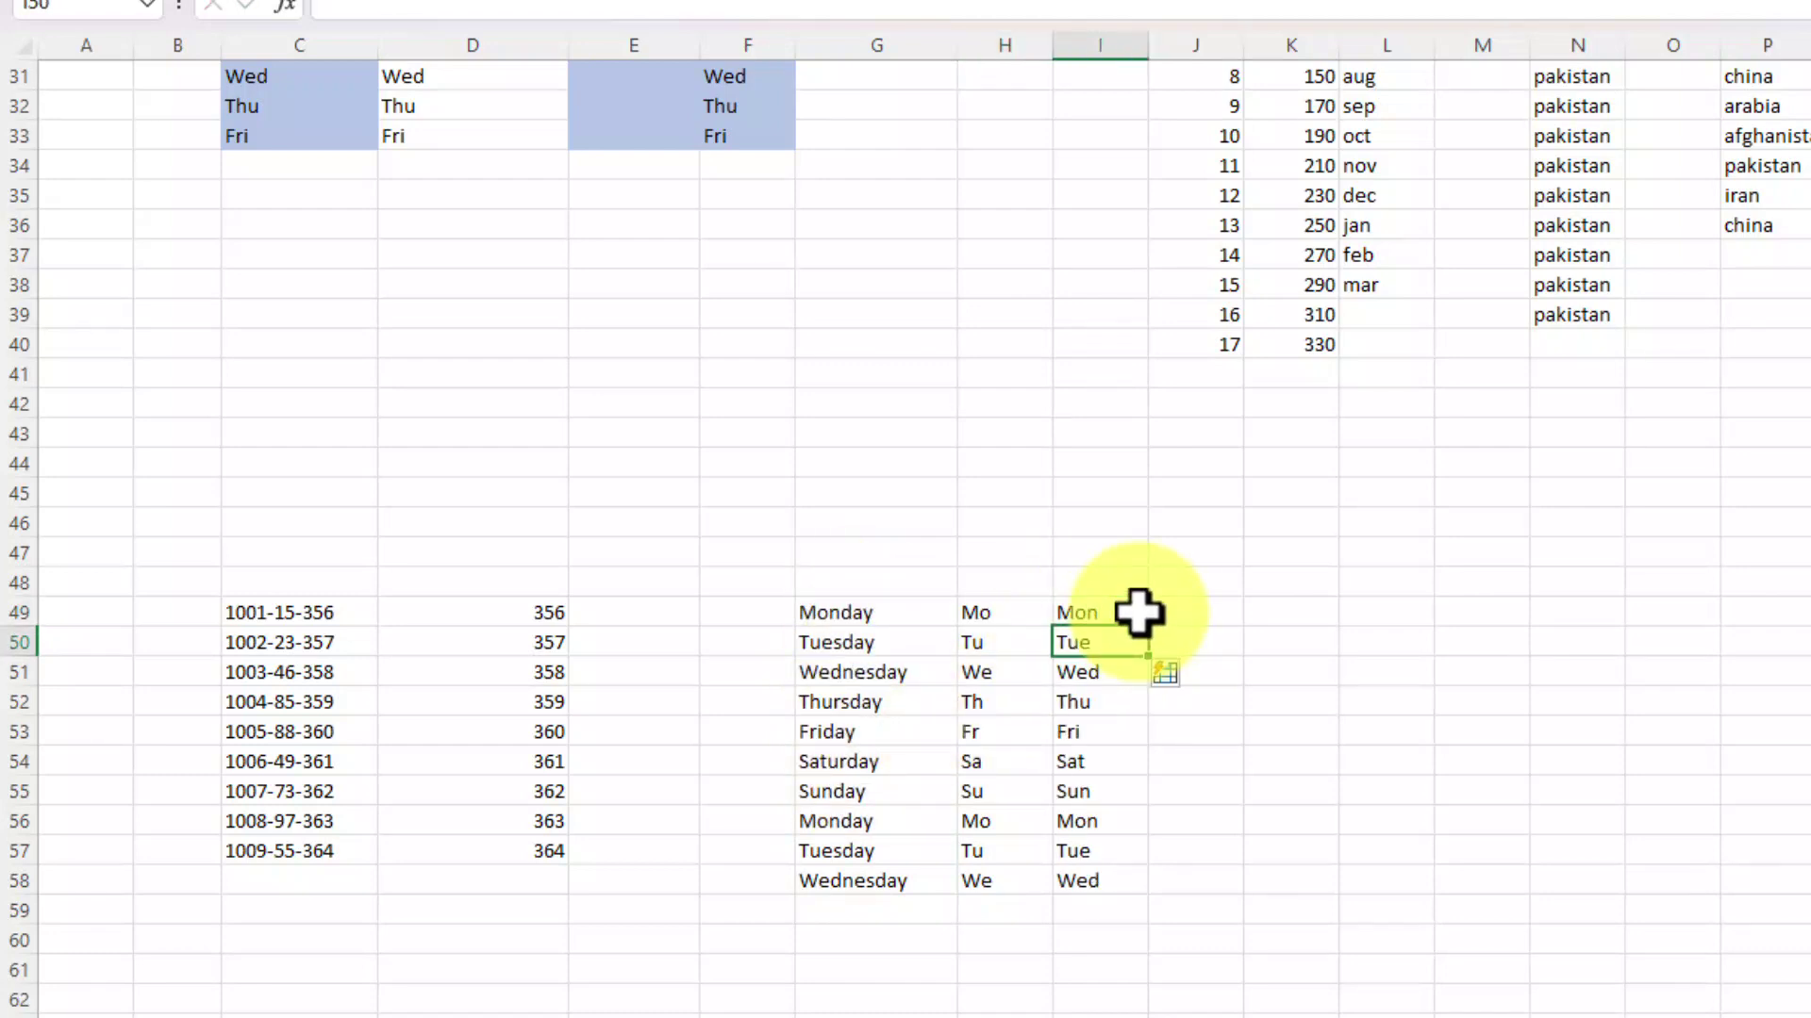
pyautogui.click(1210, 611)
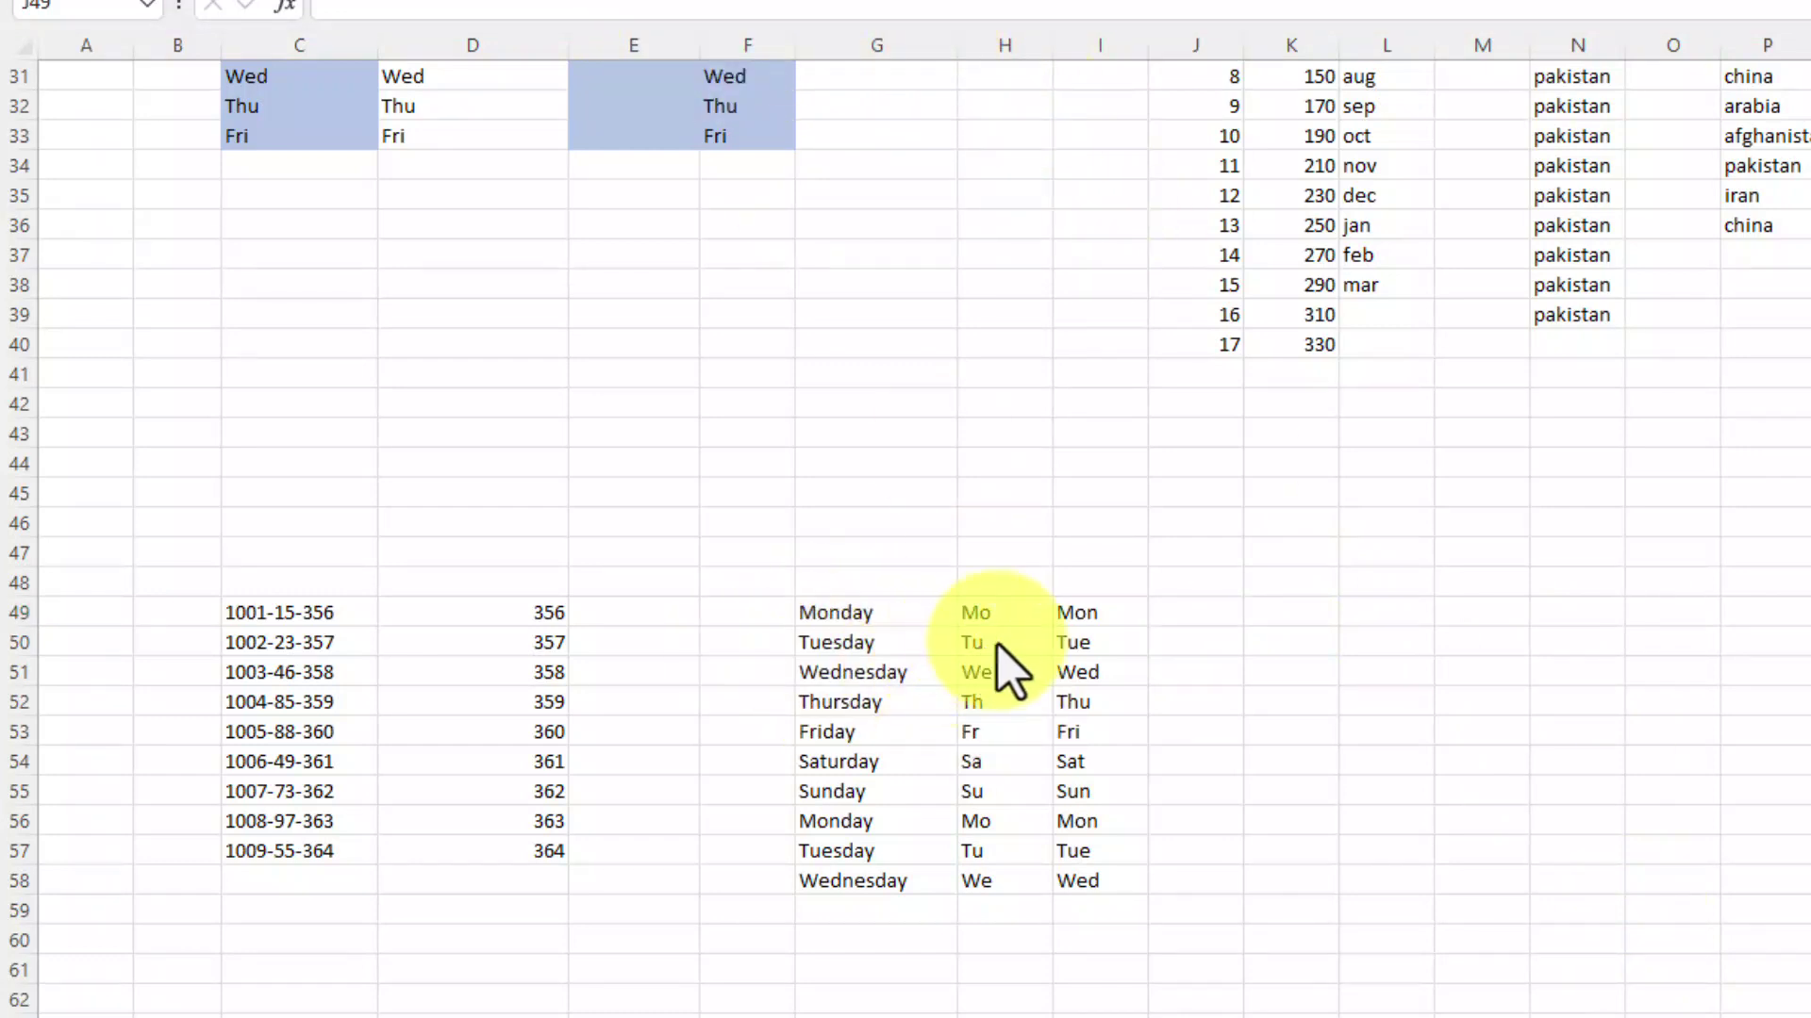
# Step: Delete the two-letter day abbreviations from column H
pyautogui.press('Left')
pyautogui.press('Left')
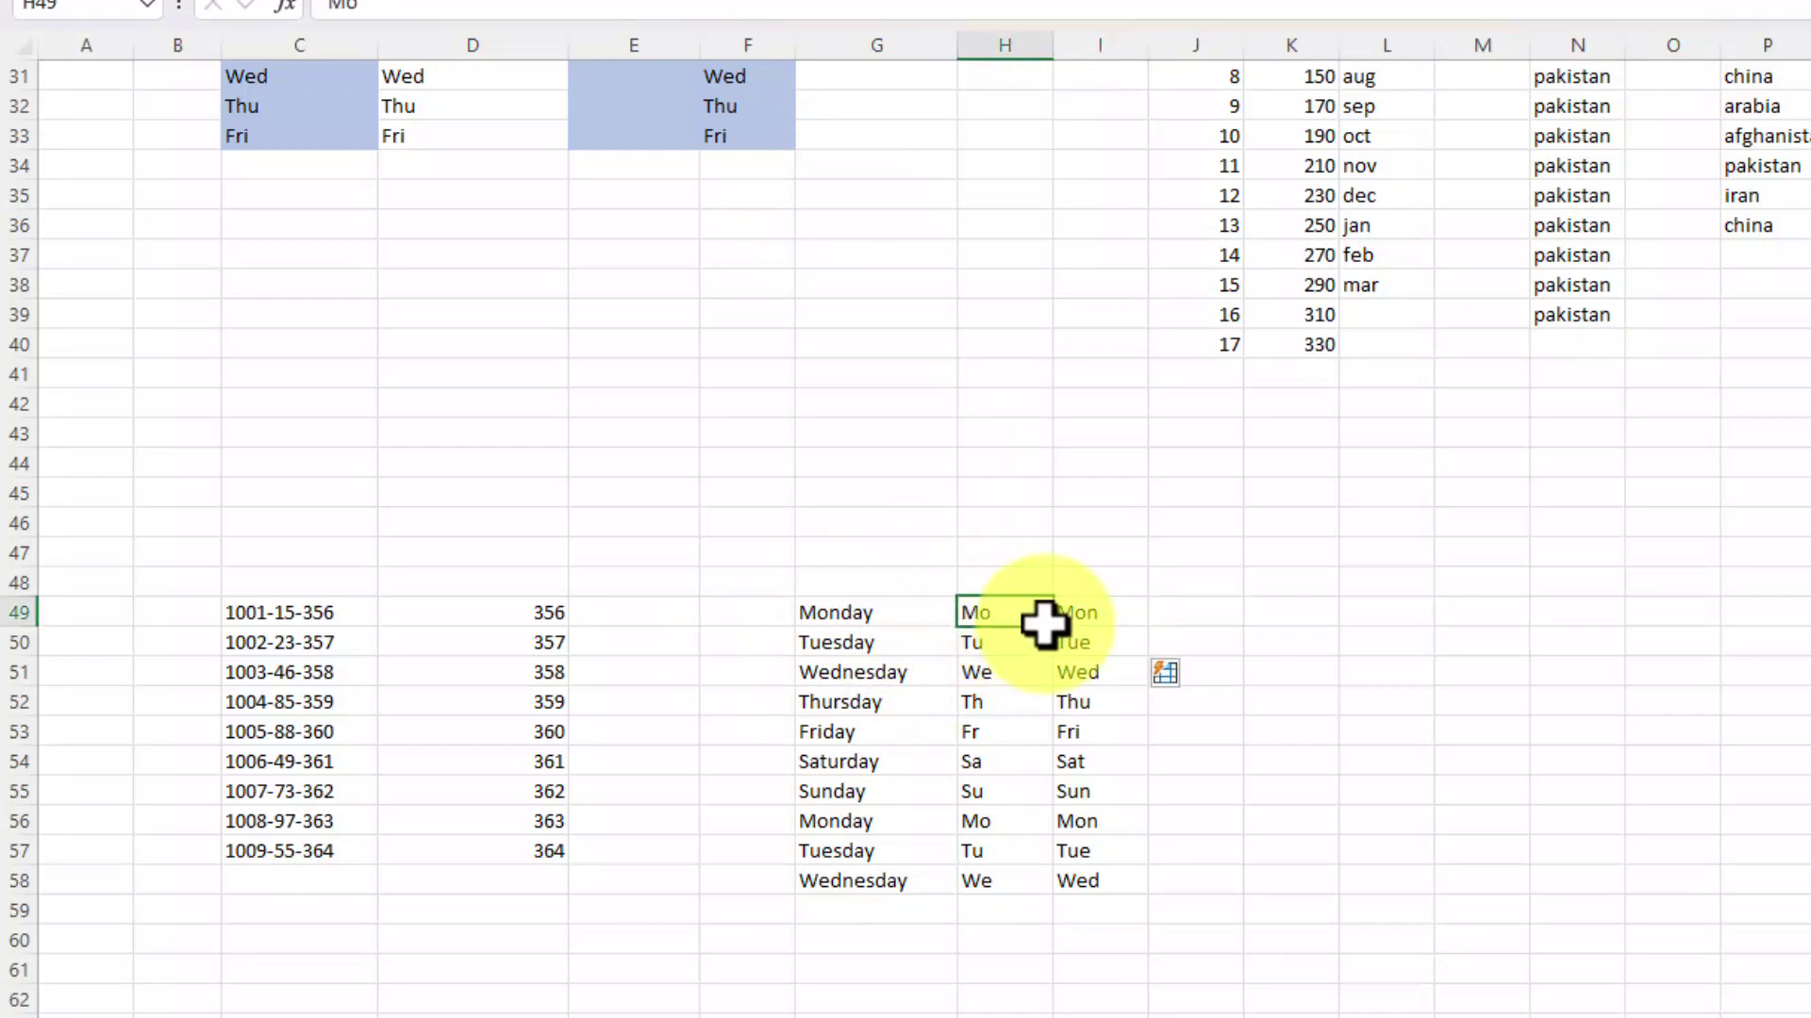
pyautogui.hotkey('shift', 'Down')
pyautogui.hotkey('shift', 'Down')
pyautogui.hotkey('shift', 'Down')
pyautogui.hotkey('shift', 'Down')
pyautogui.hotkey('shift', 'Down')
pyautogui.hotkey('shift', 'Down')
pyautogui.hotkey('shift', 'Down')
pyautogui.hotkey('shift', 'Down')
pyautogui.press('Delete')
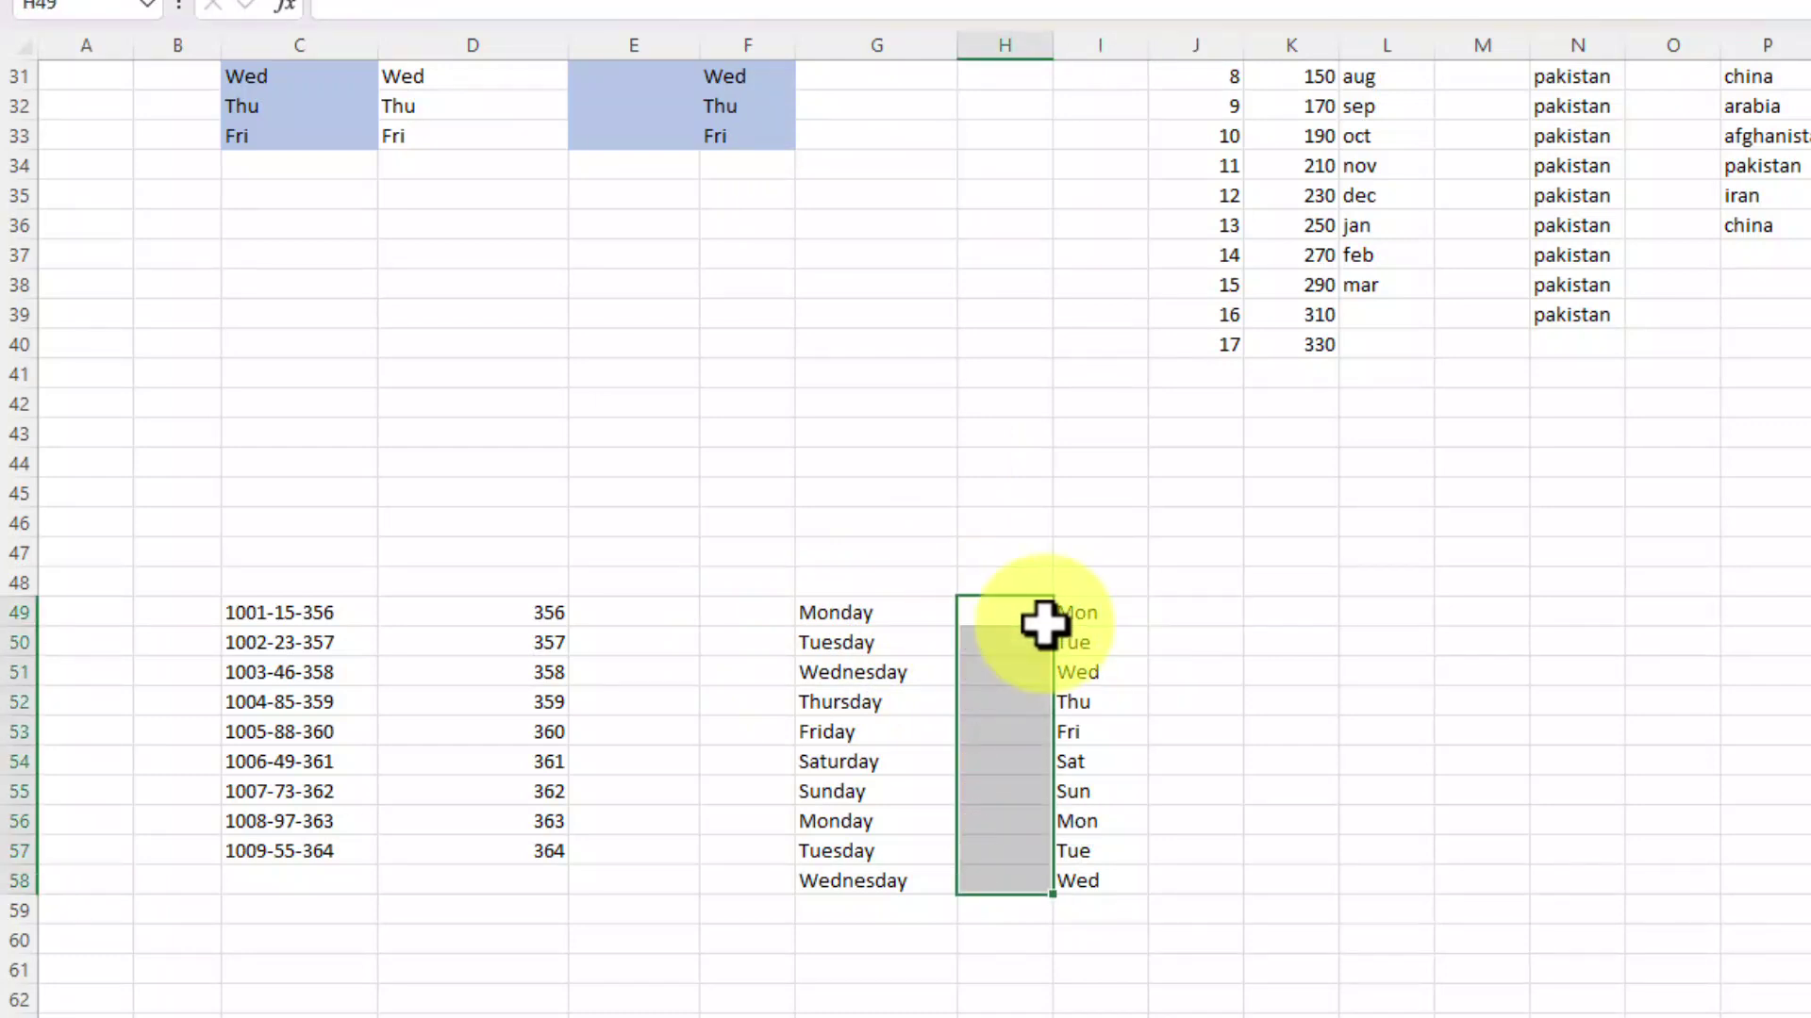
# Step: Copy the numbers 356–364 from D49:D57 into H49 and widen column J
pyautogui.click(507, 634)
pyautogui.hotkey('ctrl', 'e')
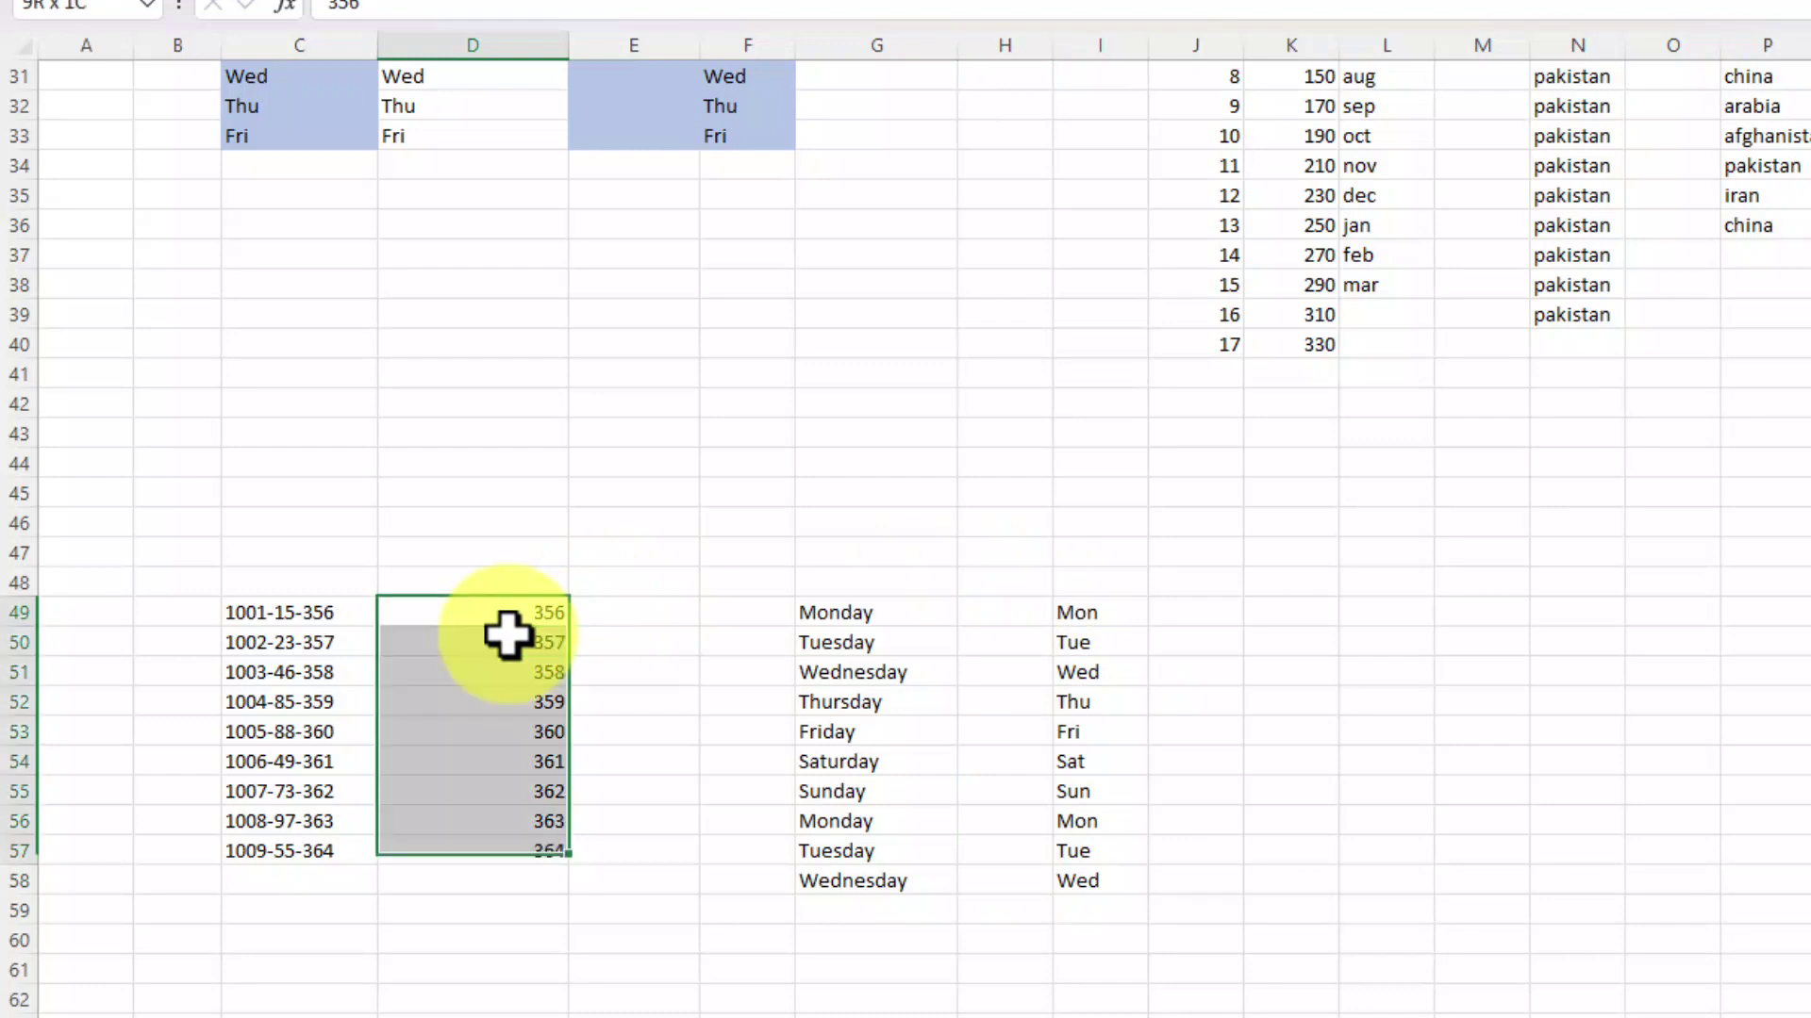
pyautogui.hotkey('ctrl', 'c')
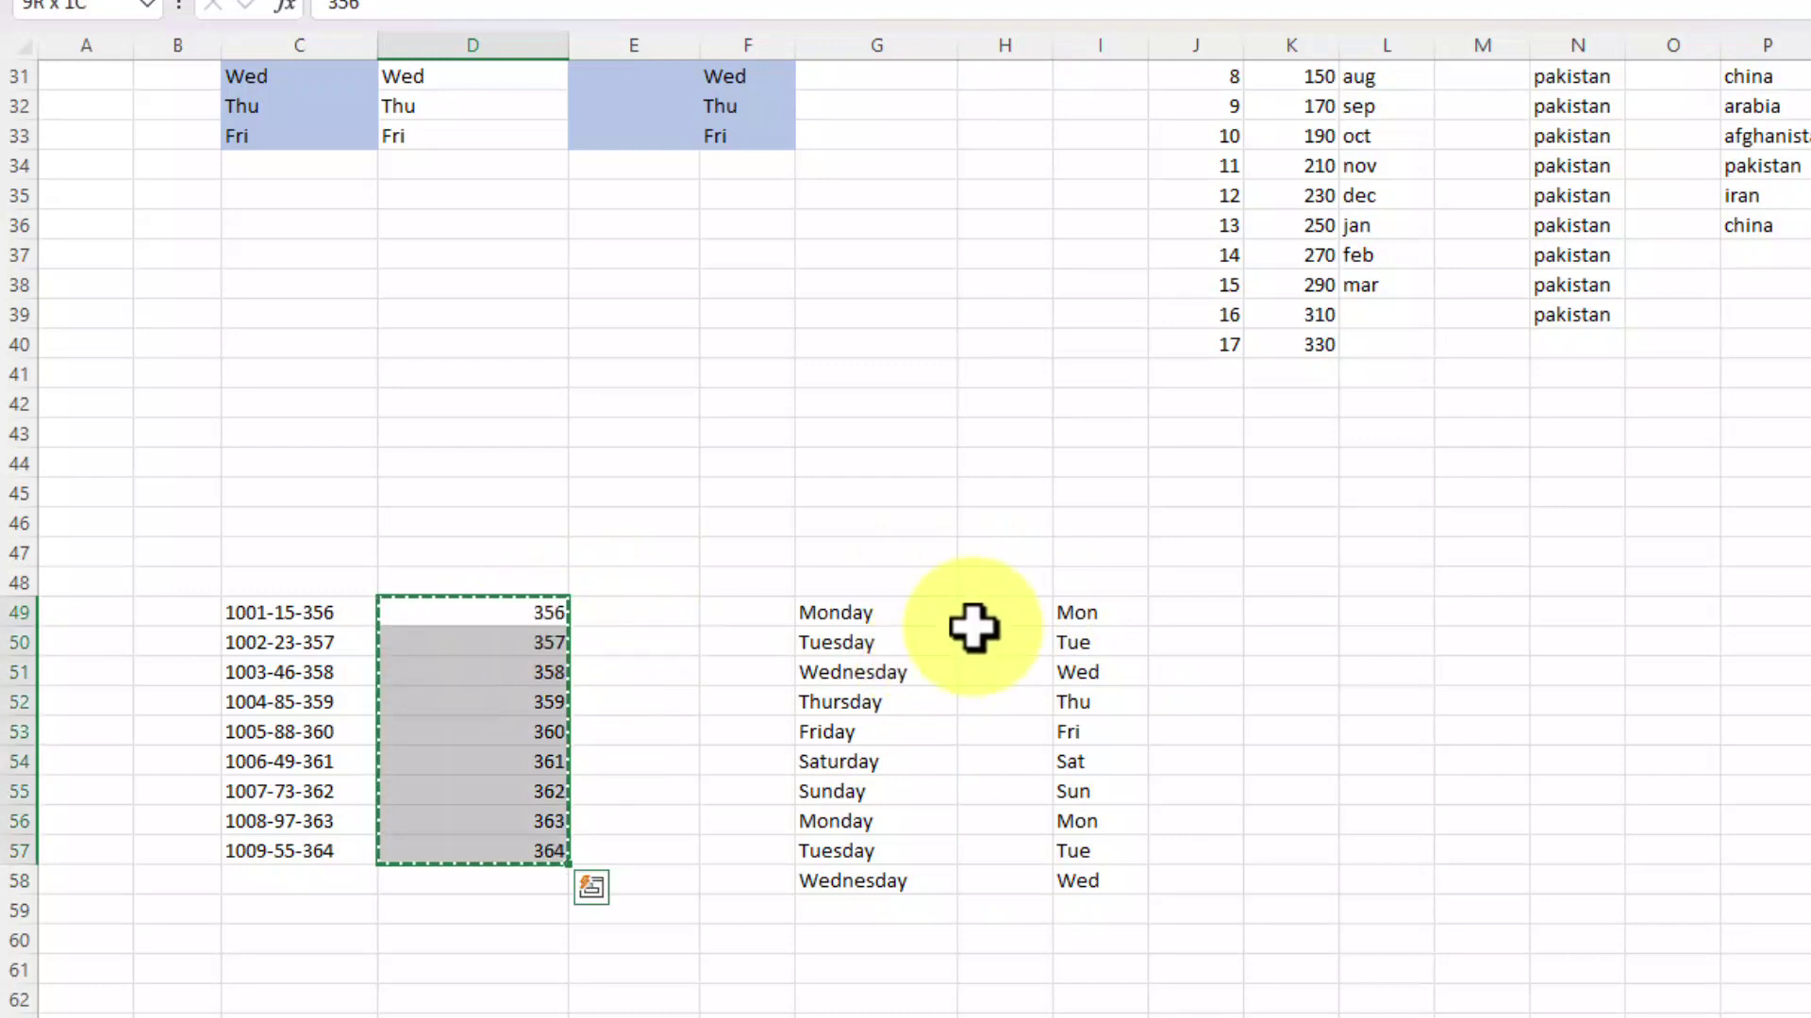
pyautogui.click(988, 613)
pyautogui.hotkey('ctrl', 'v')
pyautogui.click(1212, 611)
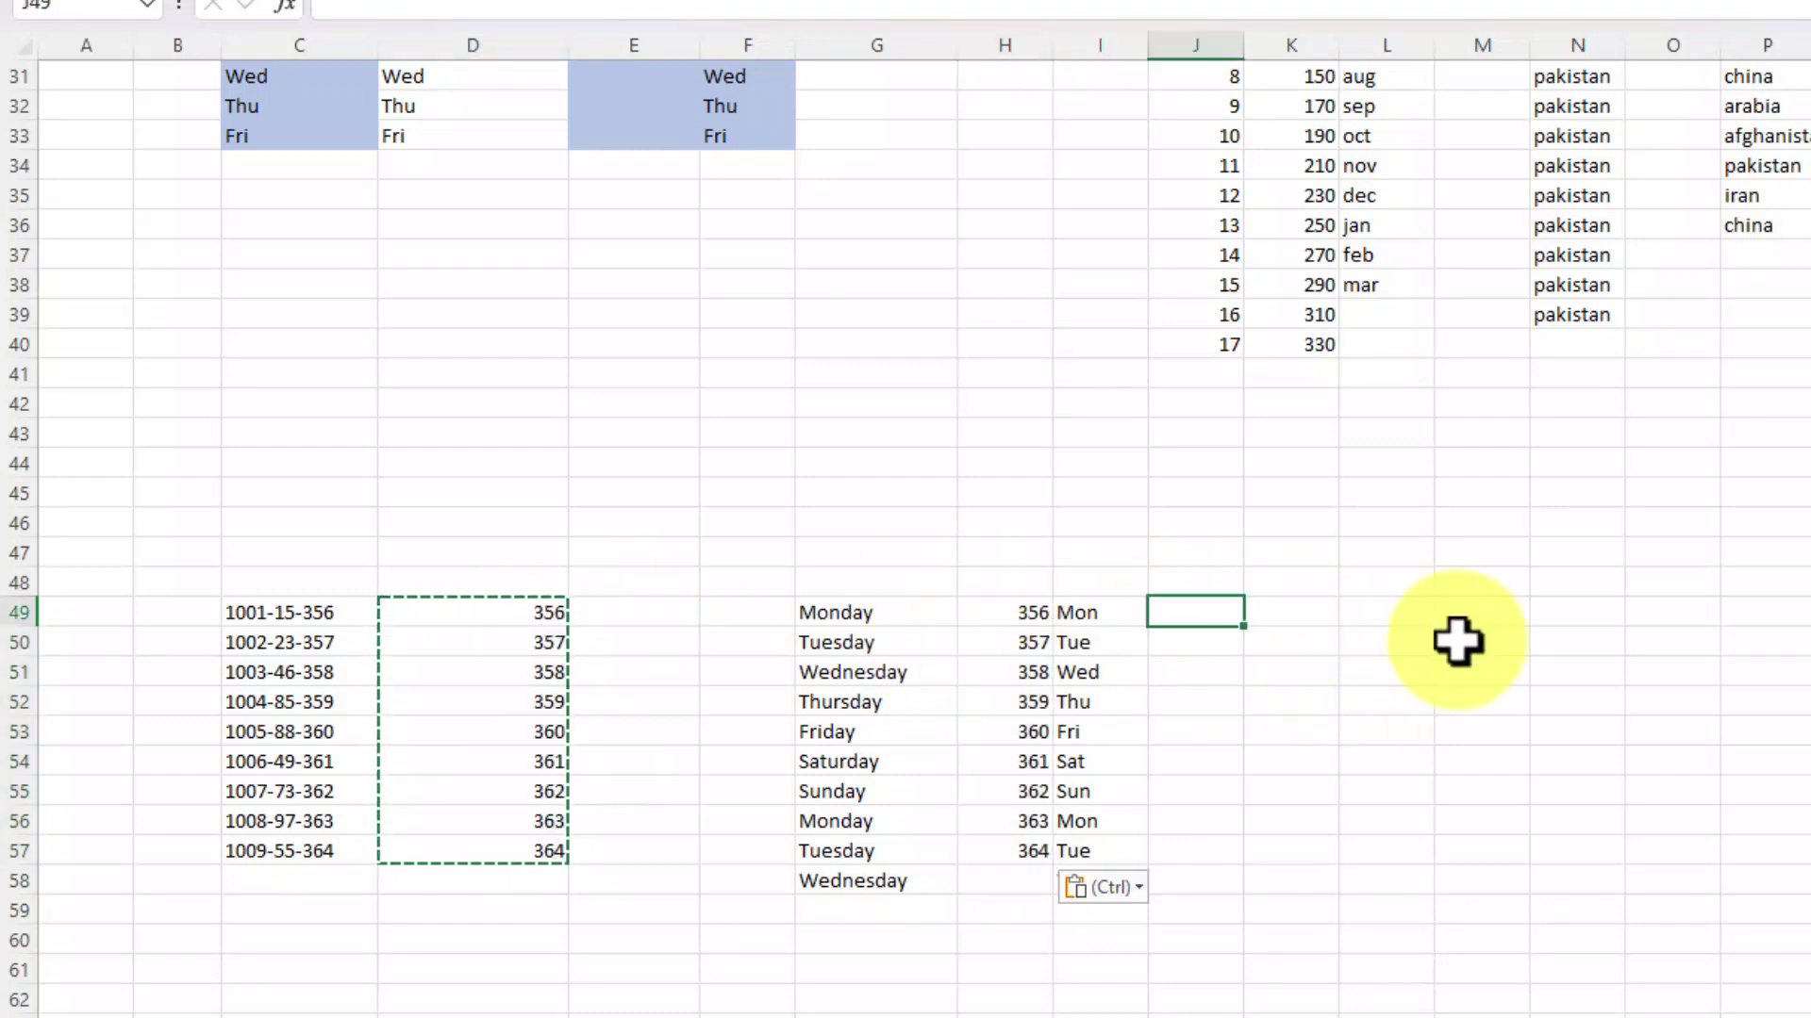
pyautogui.moveTo(1247, 39); pyautogui.dragTo(1341, 40)
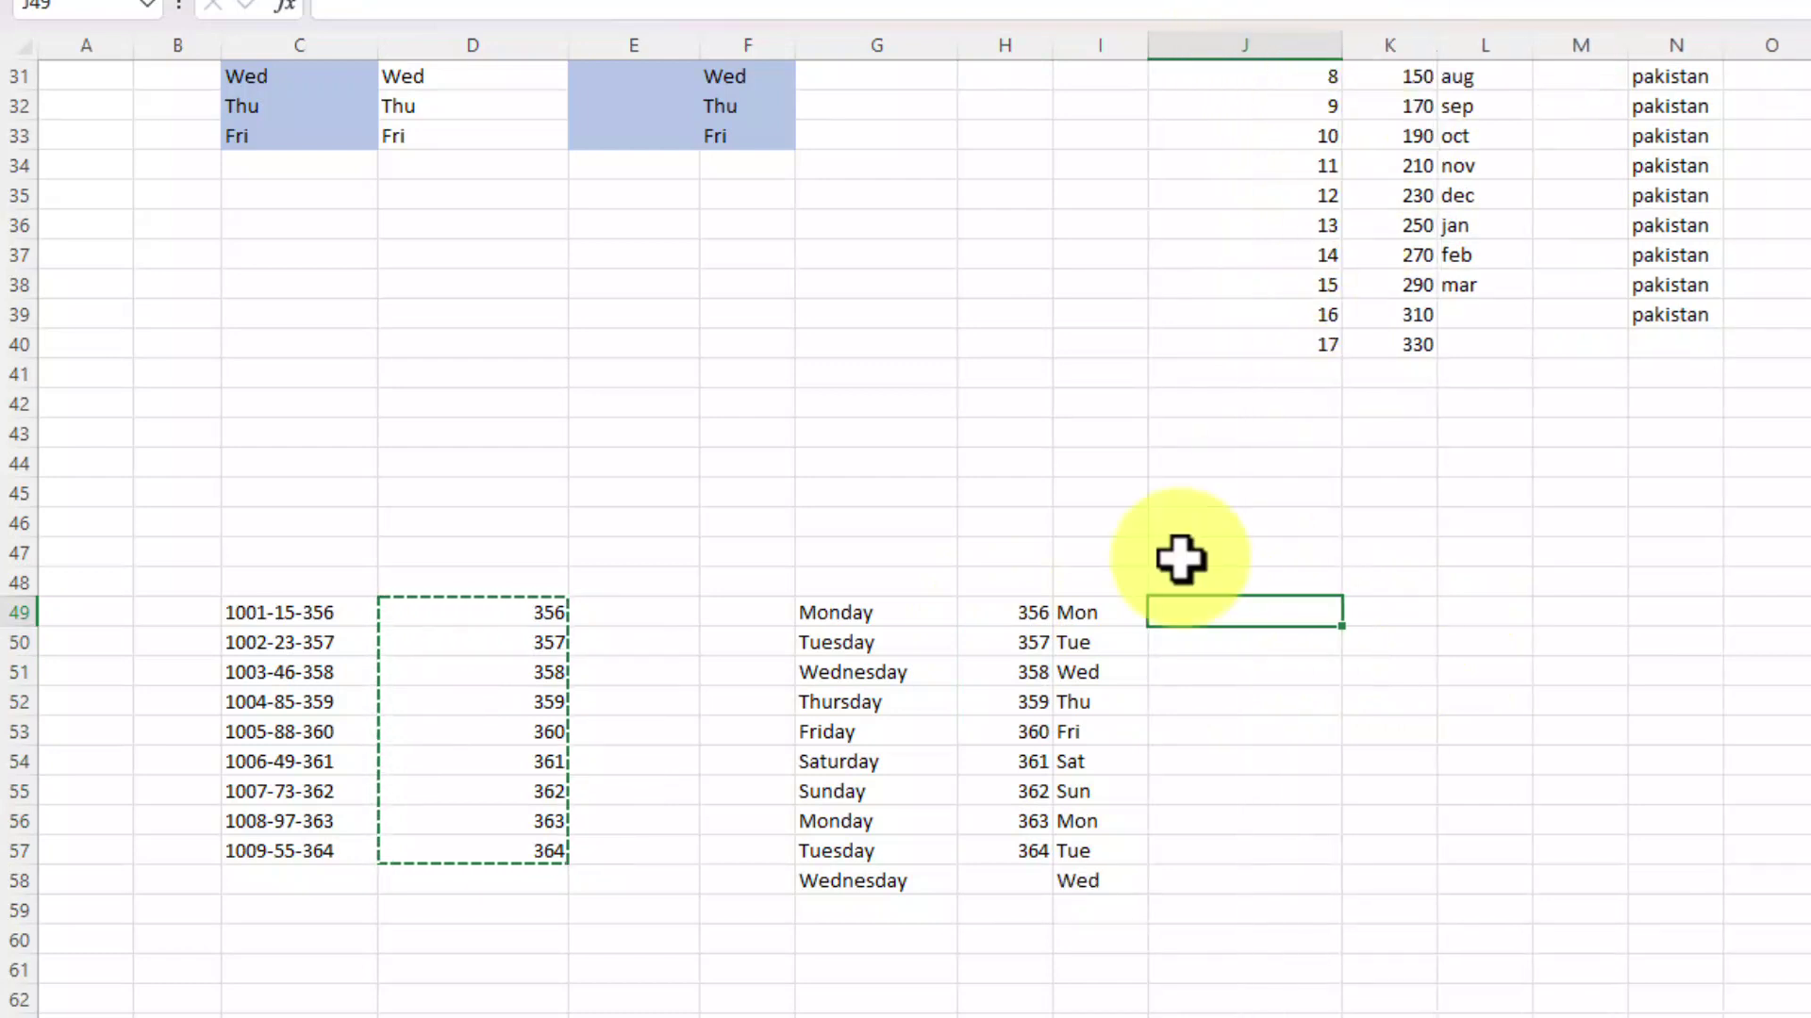
# Step: Flash Fill J49:J58 from the example Monday-356-Mon, then widen column K
pyautogui.write('Monday')
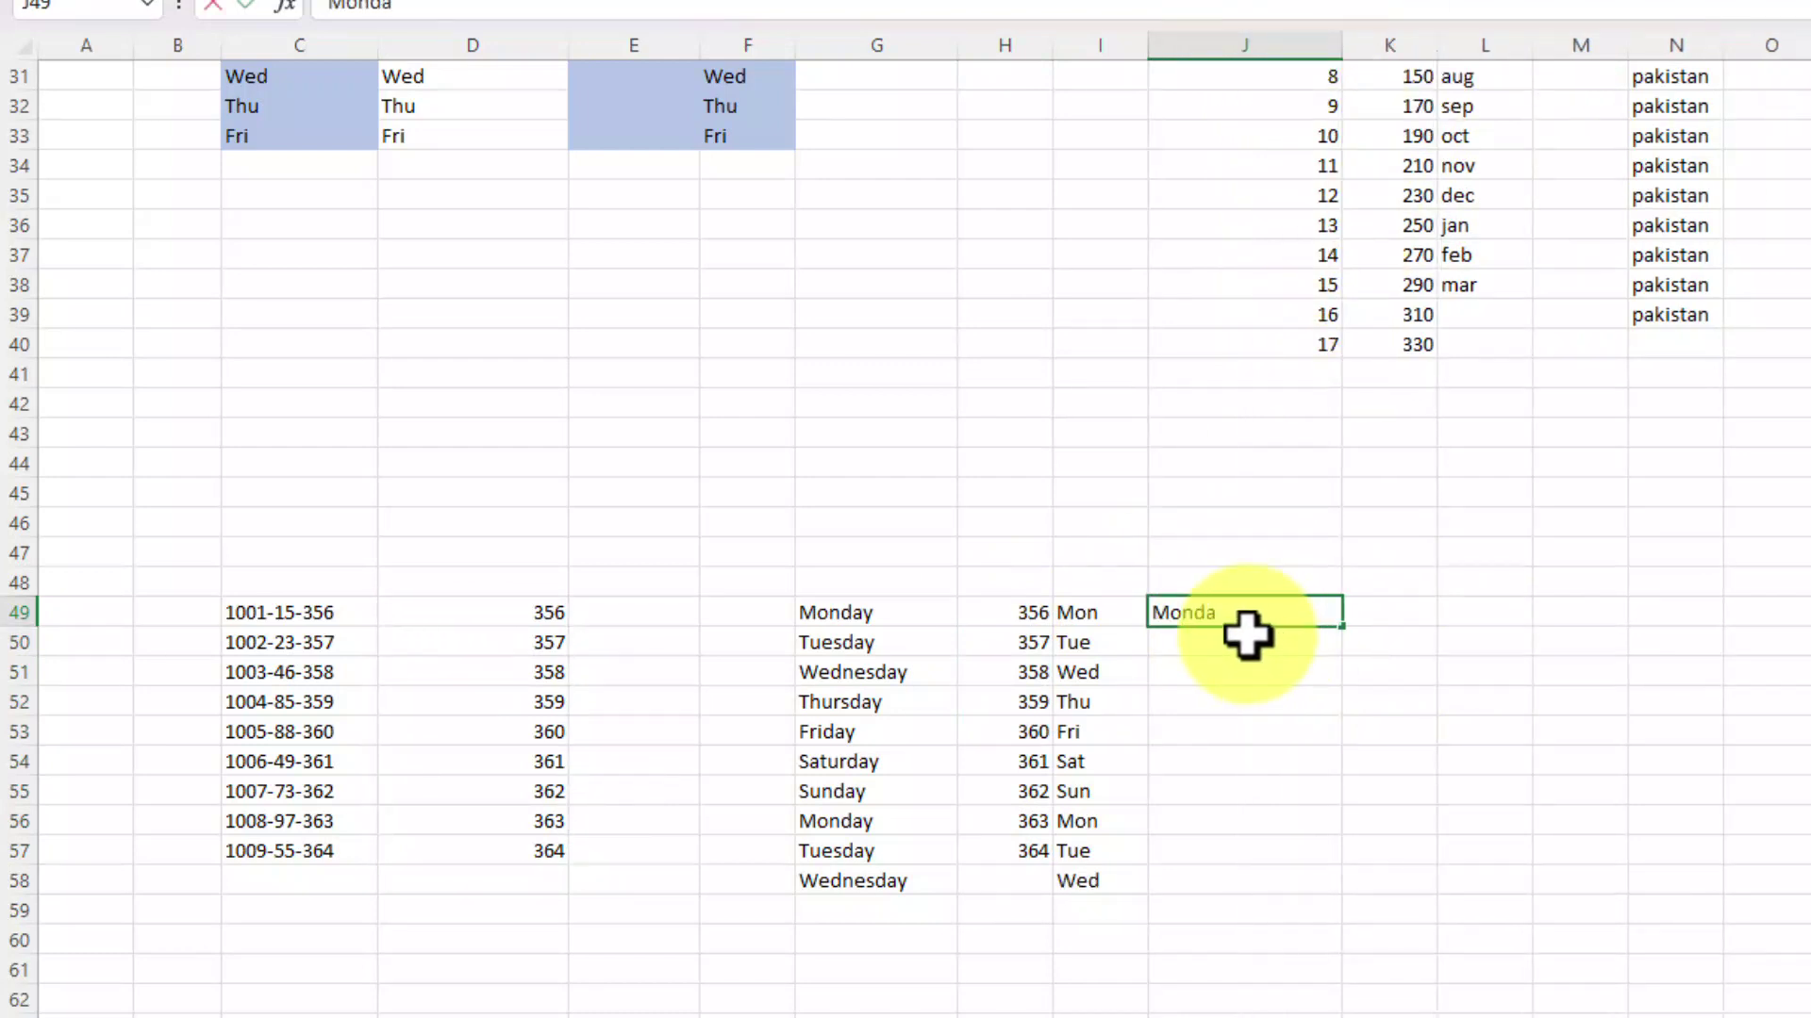
pyautogui.write('-356-')
pyautogui.write('Mon')
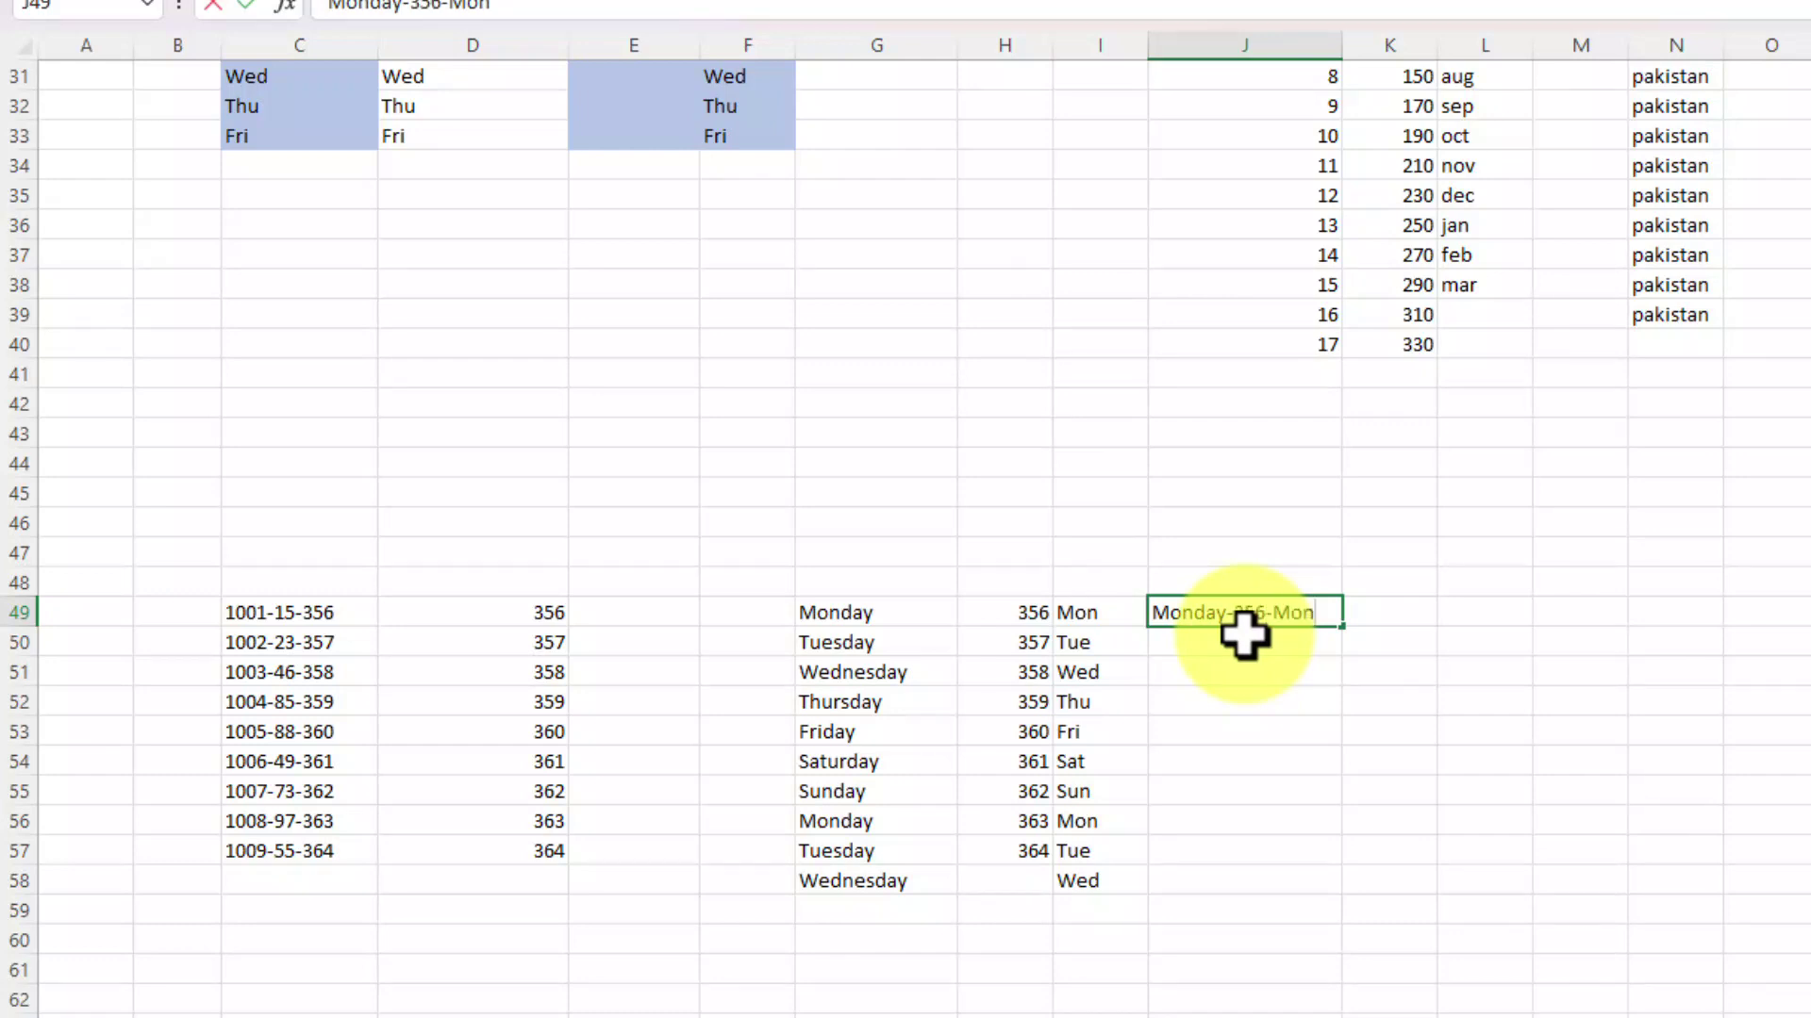
pyautogui.press('Return')
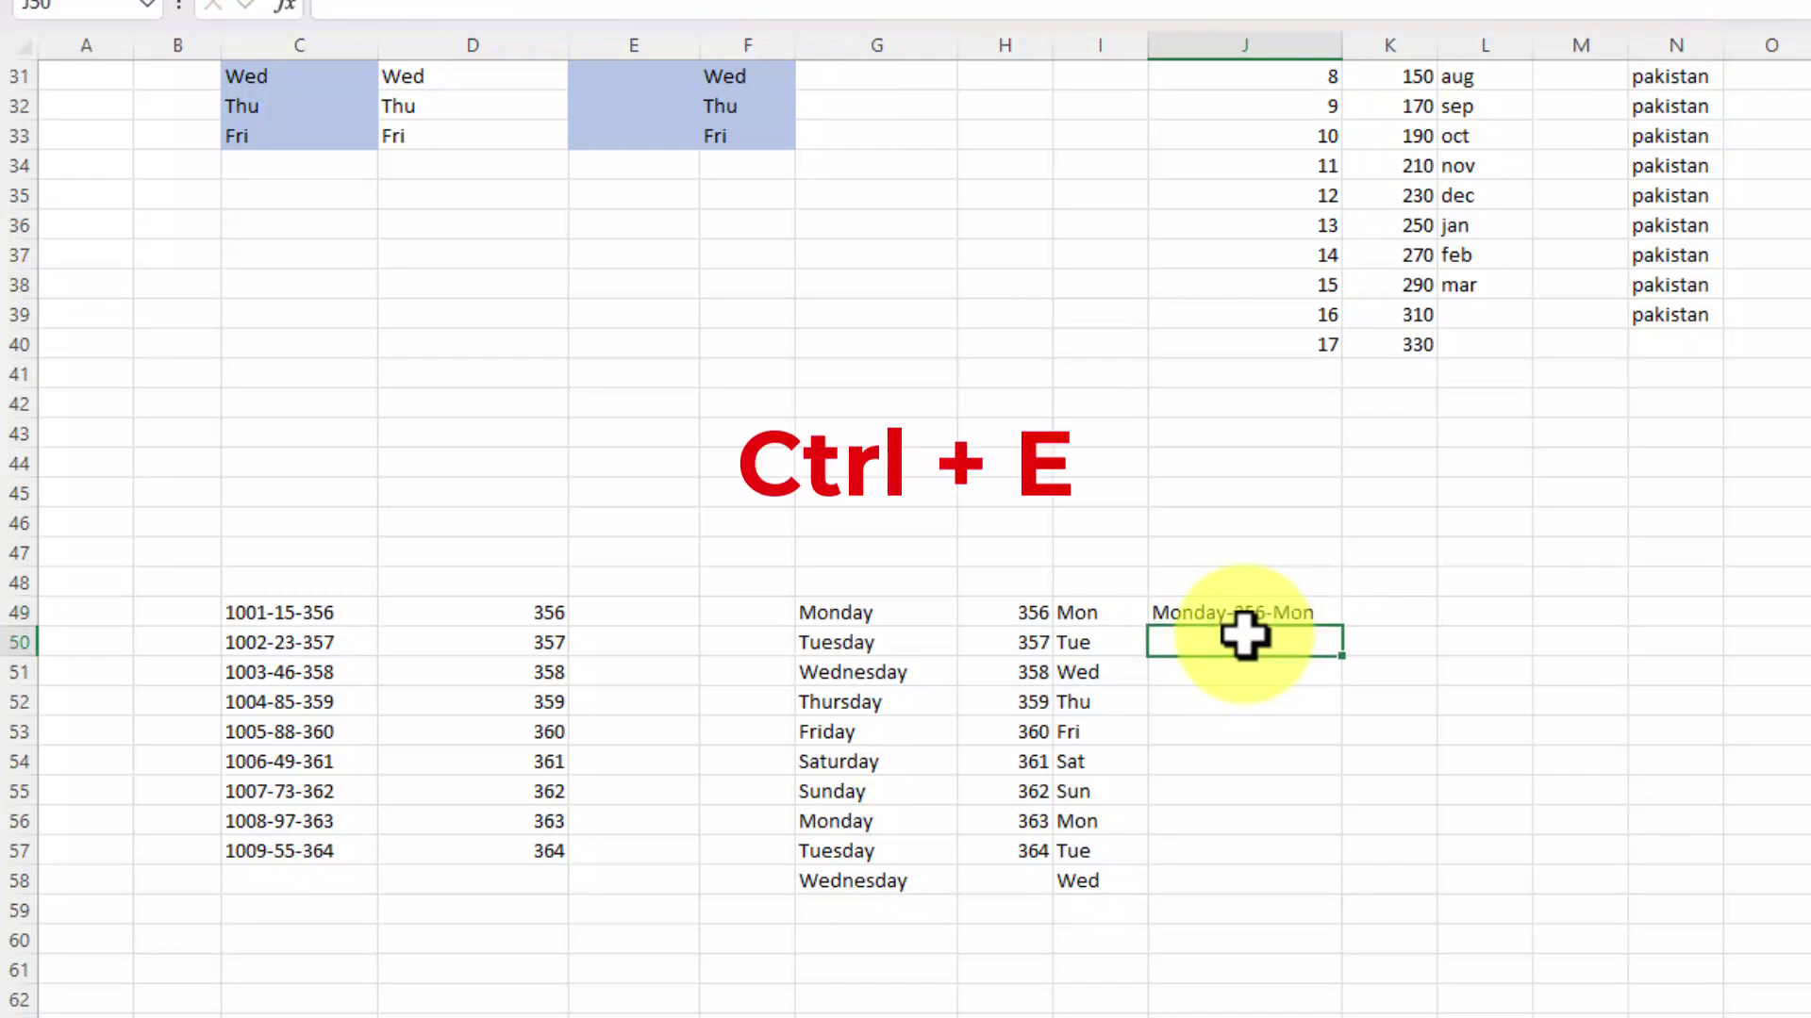
pyautogui.hotkey('ctrl', 'e')
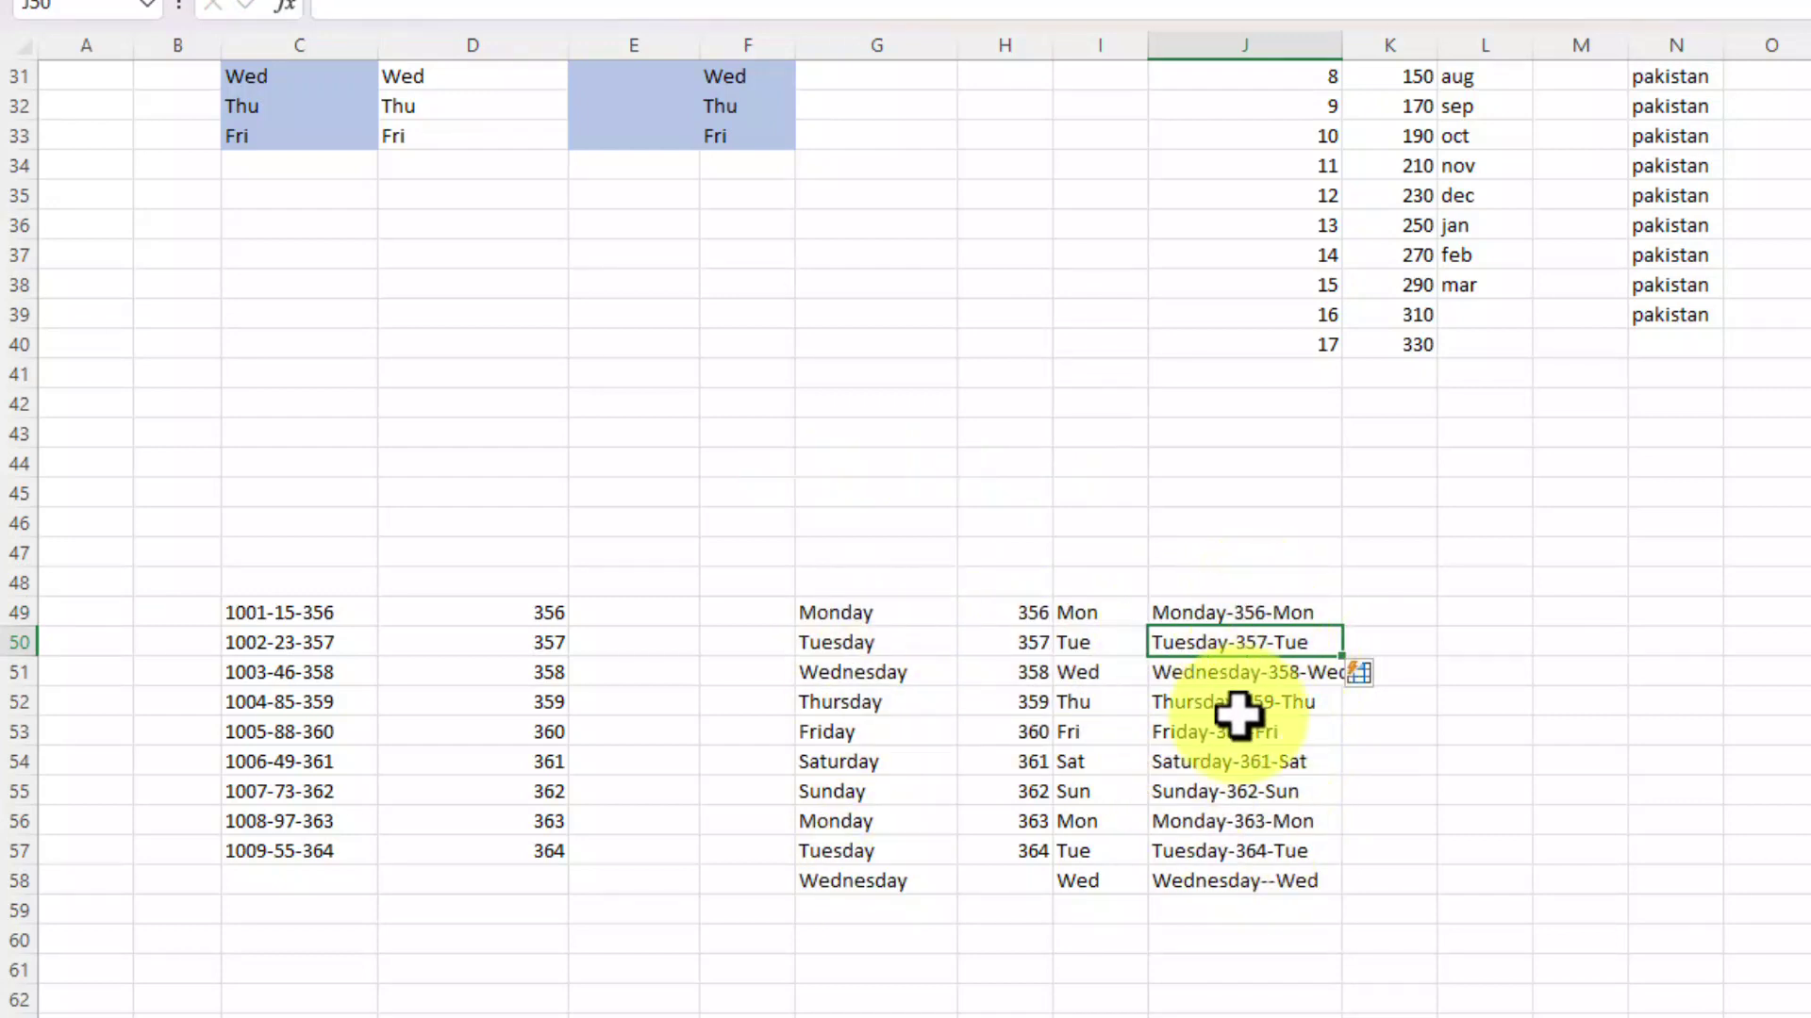
pyautogui.click(1403, 619)
pyautogui.moveTo(1305, 89); pyautogui.dragTo(1362, 90)
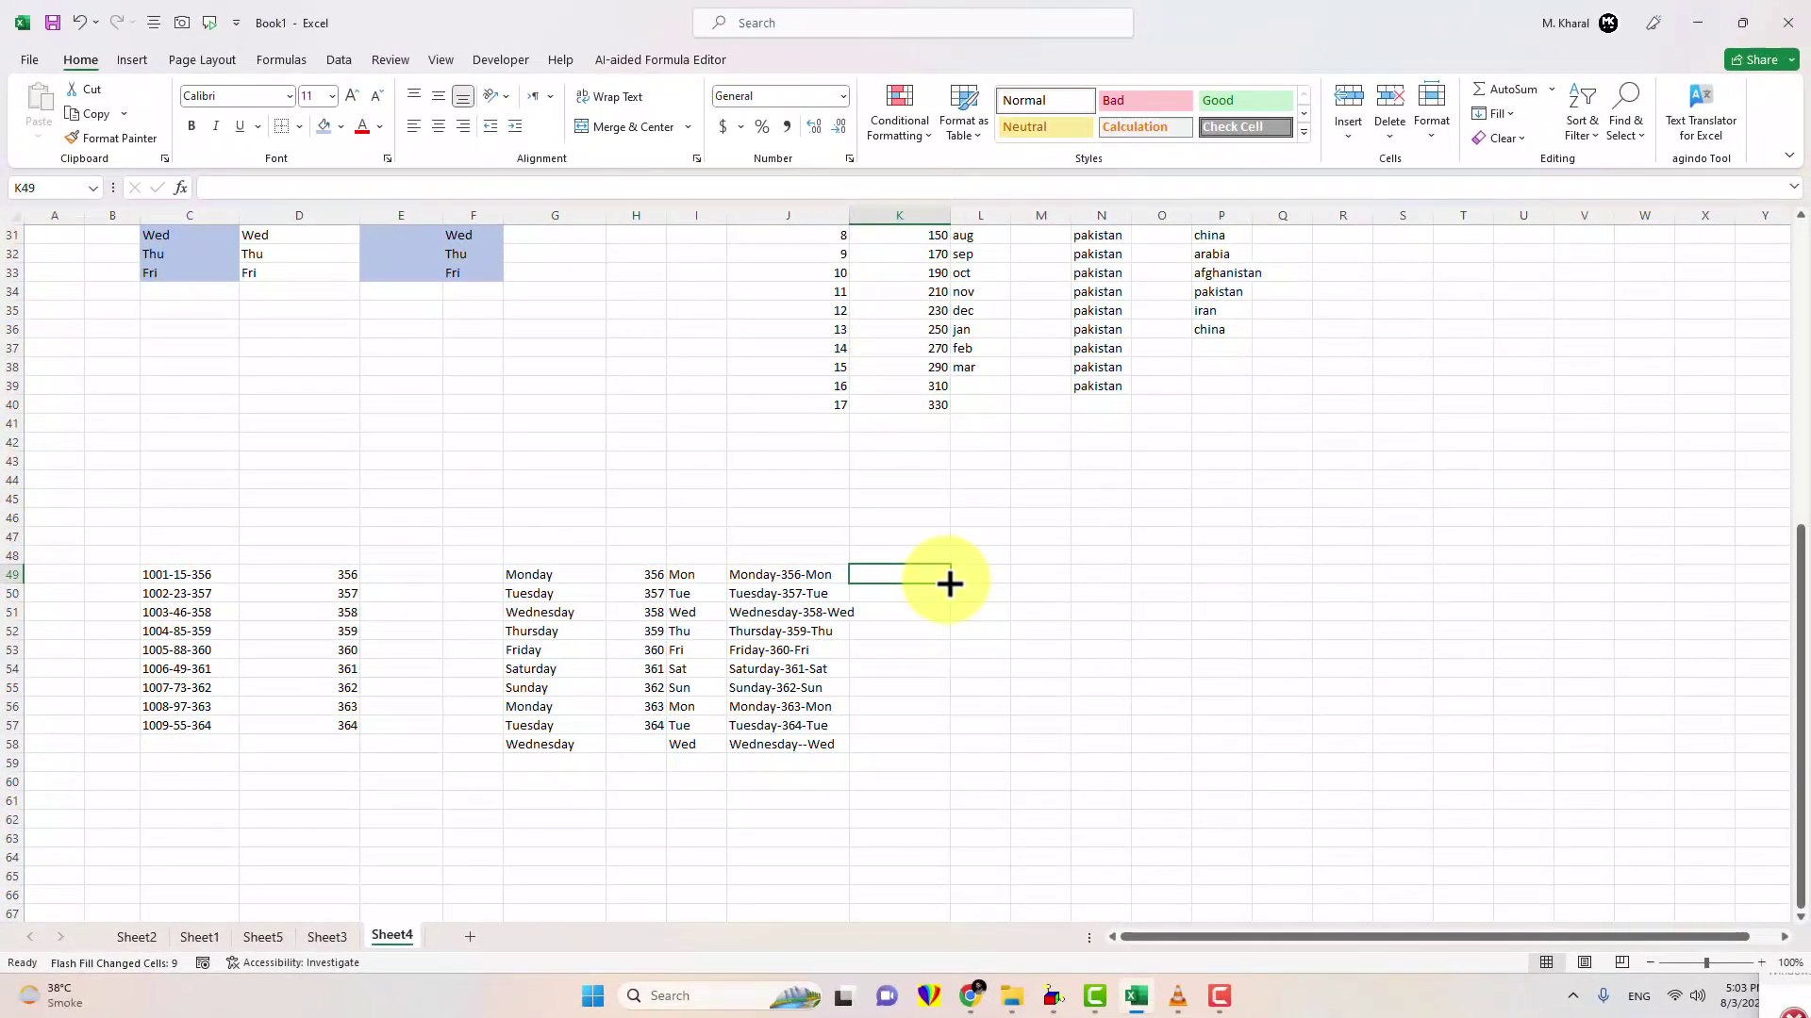
pyautogui.write('Monday')
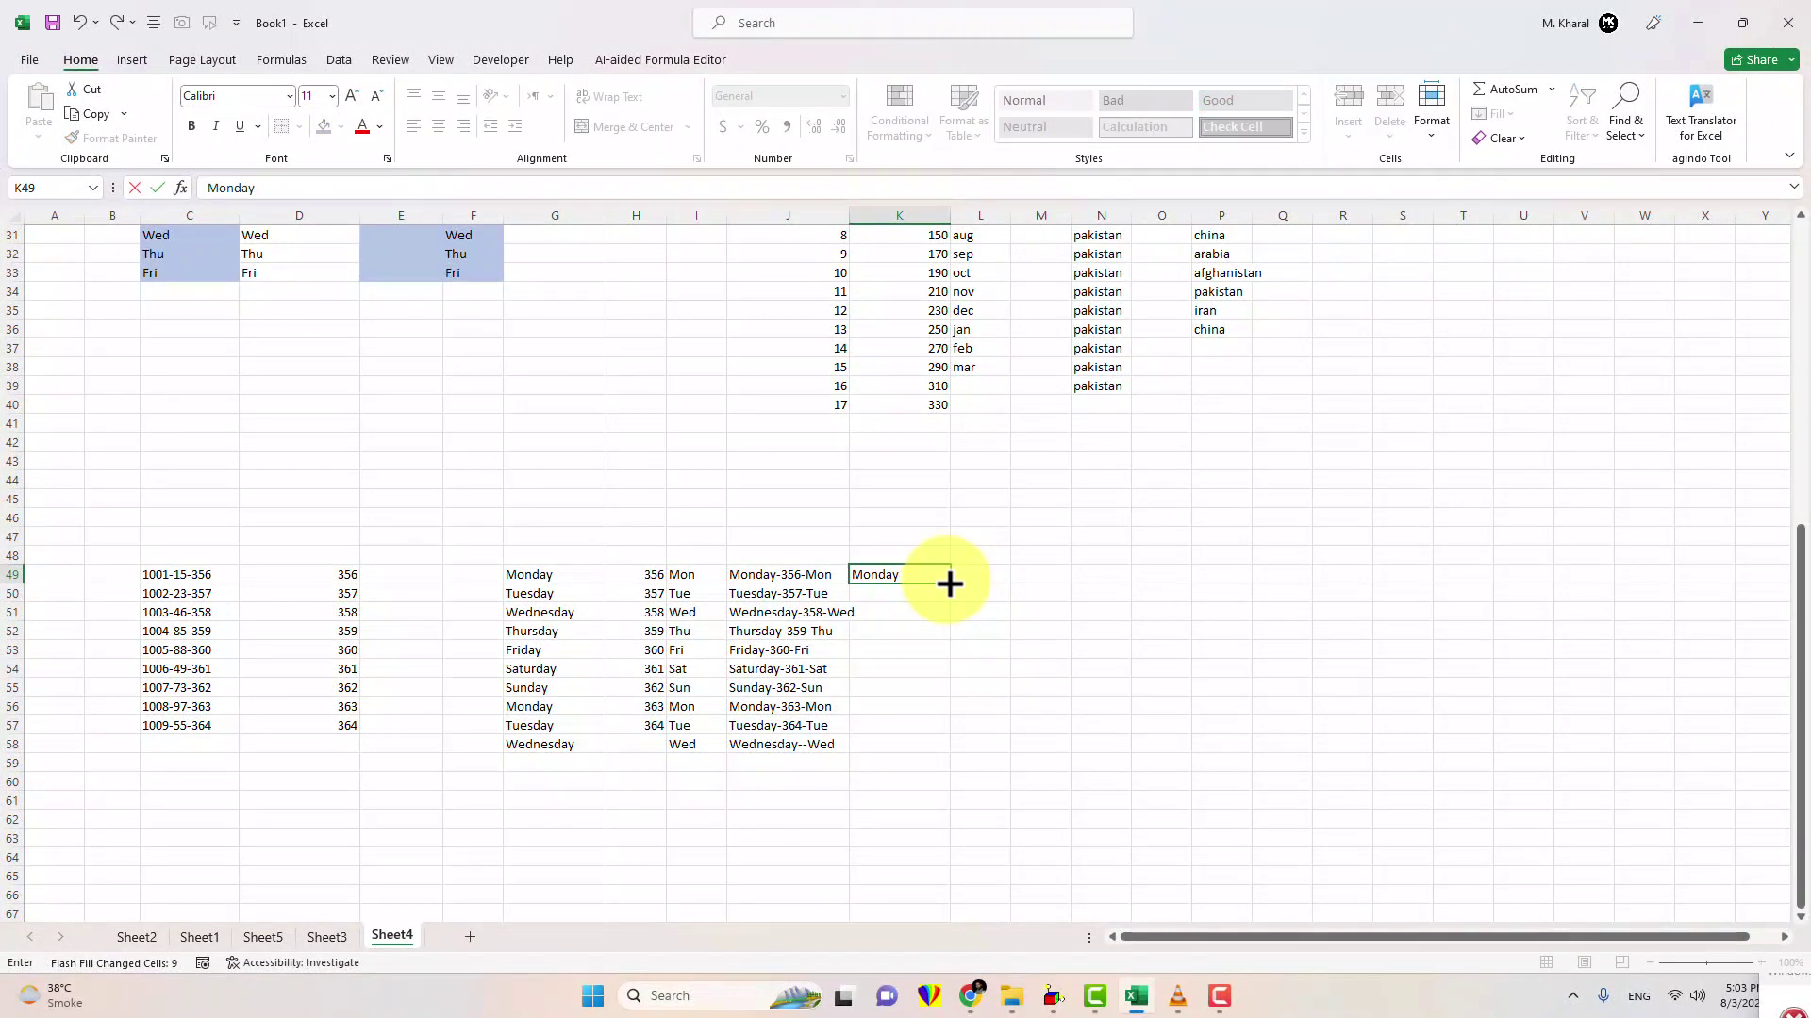